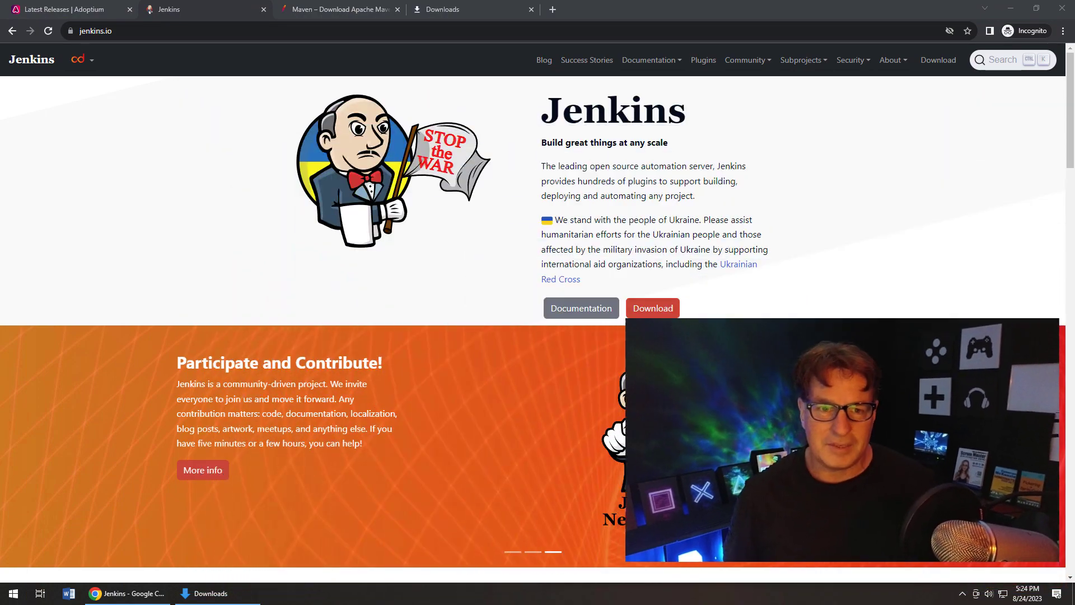
- Download the Windows x86 JDK 17.0.8+7 .msi from the Adoptium latest releases page
{"action": "left_click", "coordinate": [66, 14]}
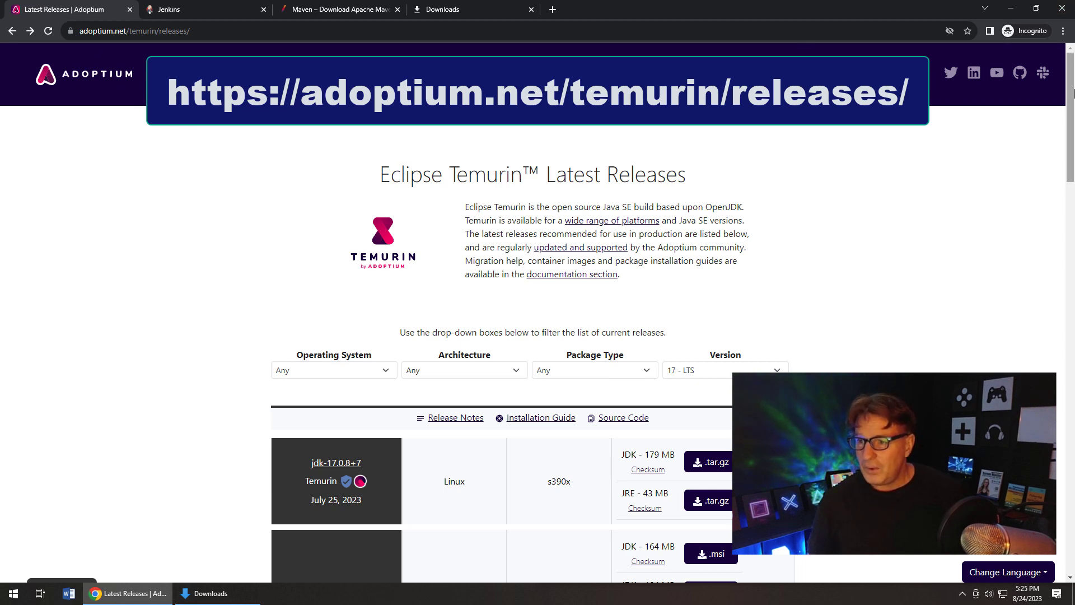
{"action": "left_click_drag", "start_coordinate": [1071, 97], "coordinate": [1073, 192]}
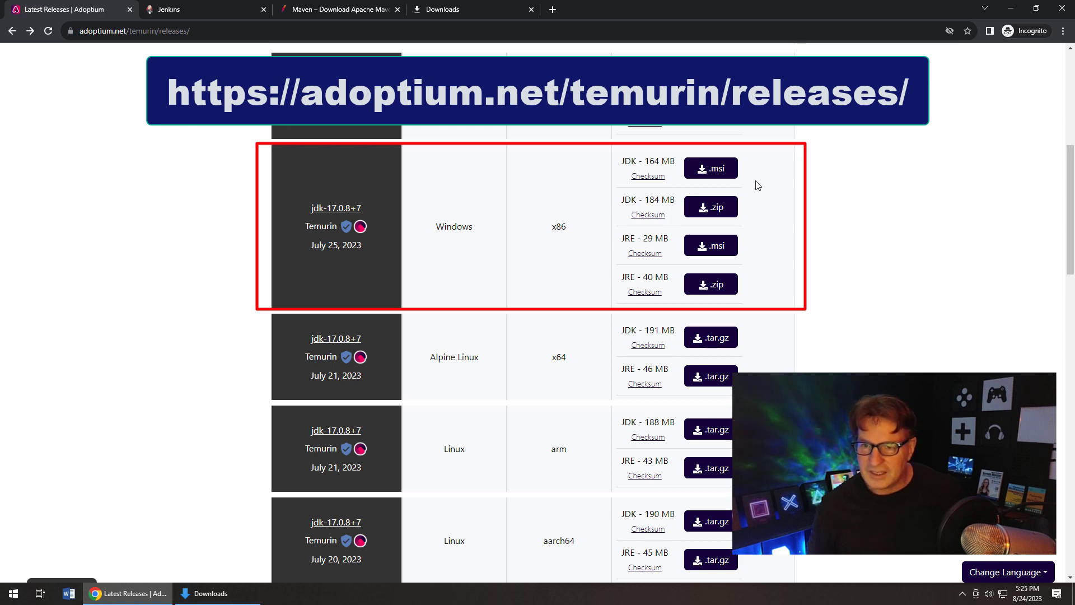
{"action": "left_click", "coordinate": [721, 171]}
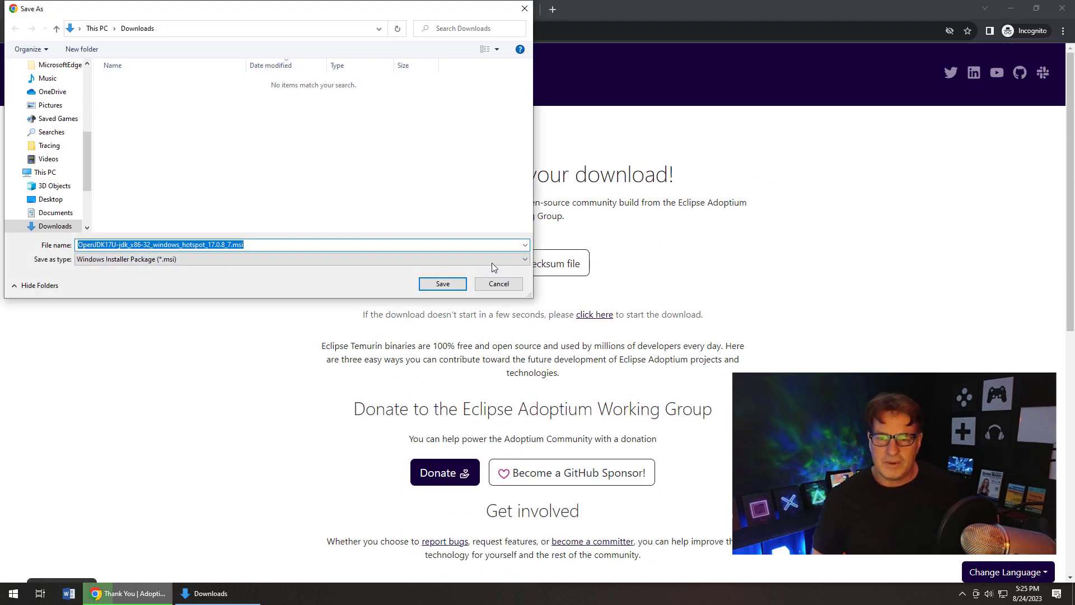
- Save OpenJDK17U-jdk_x86-32_windows_hotspot_17.0.8_7.msi to Downloads and run it with Install
{"action": "left_click", "coordinate": [442, 284]}
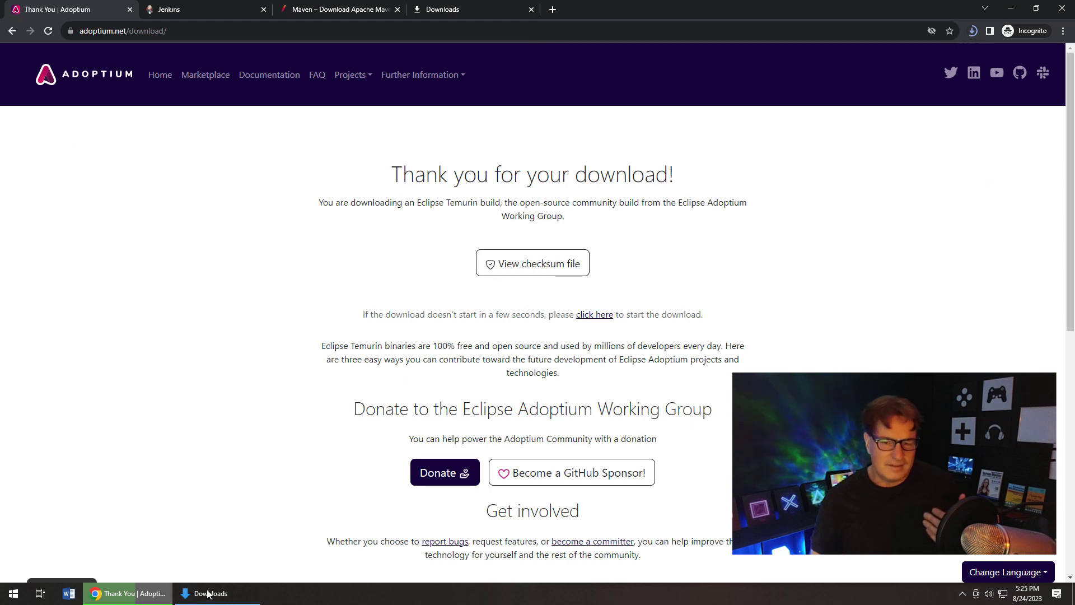
{"action": "left_click", "coordinate": [206, 598]}
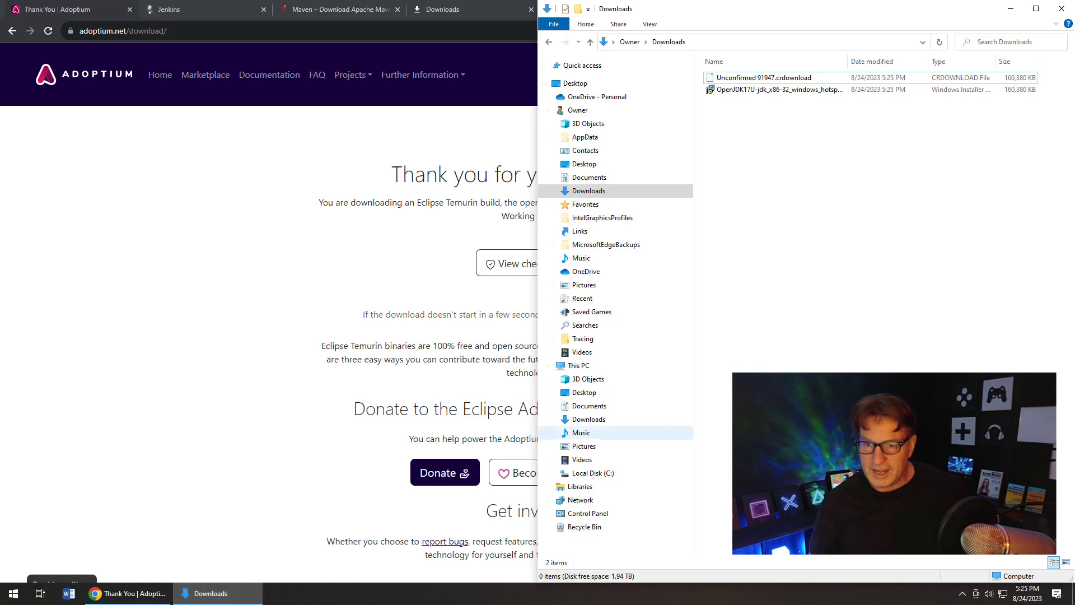
{"action": "left_click", "coordinate": [620, 177]}
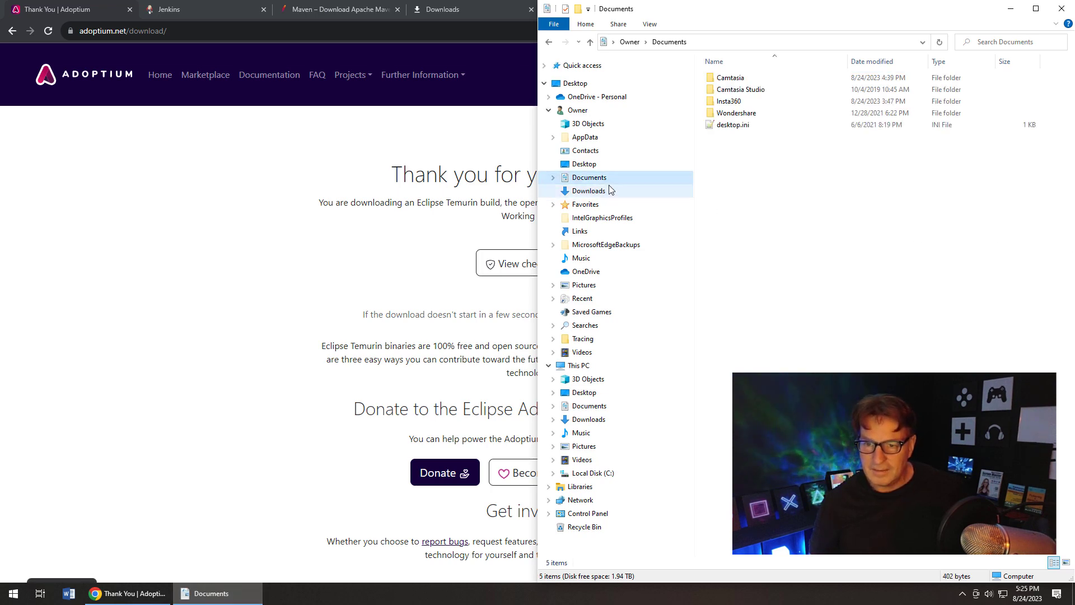
{"action": "left_click", "coordinate": [610, 191]}
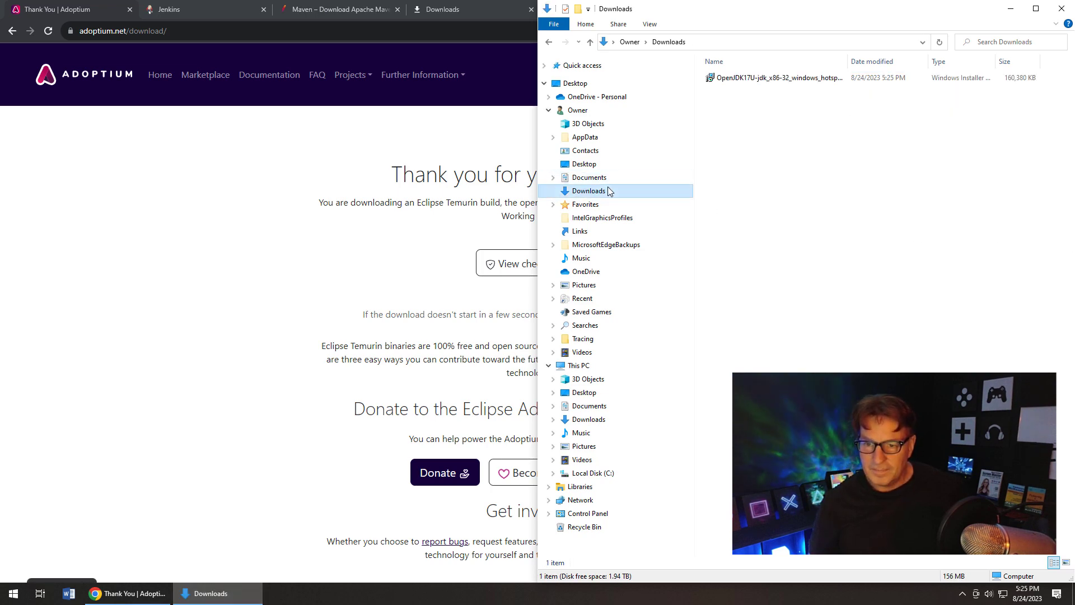
{"action": "left_click", "coordinate": [762, 78]}
{"action": "right_click", "coordinate": [761, 78]}
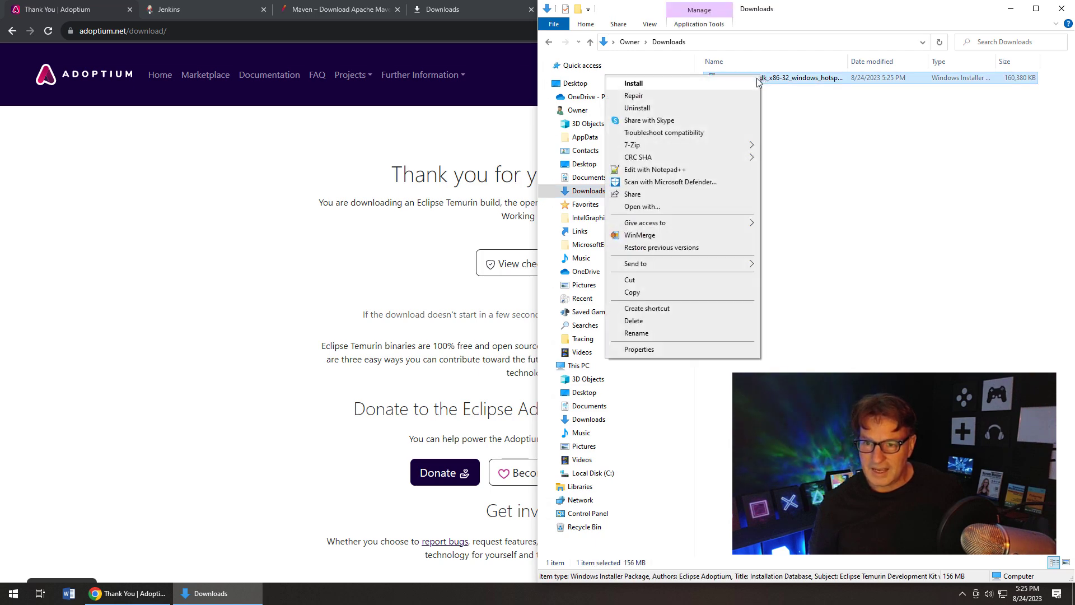
{"action": "left_click", "coordinate": [736, 84]}
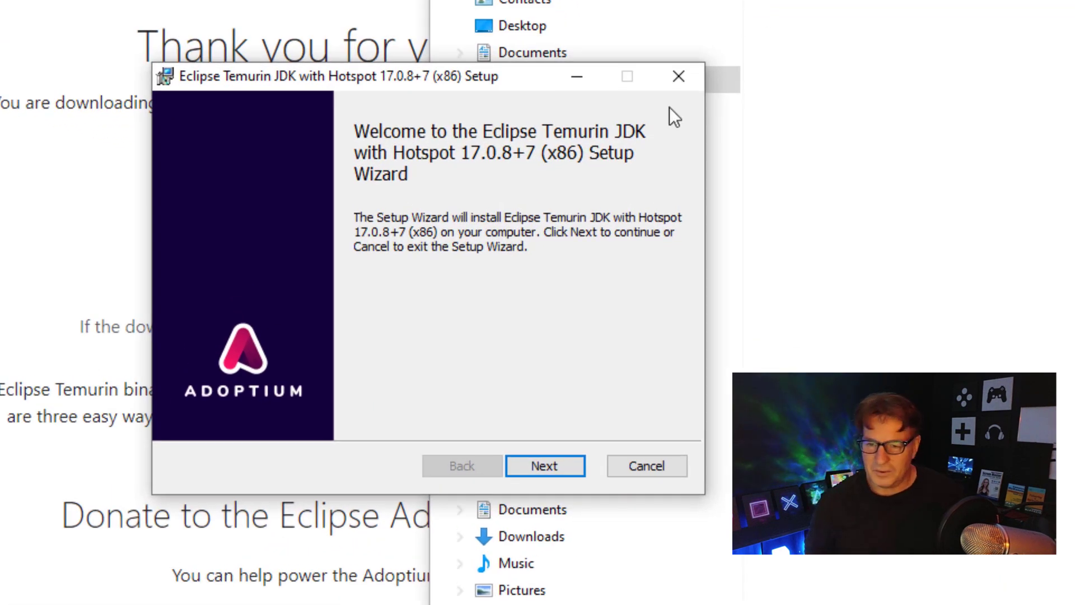
- Set the JAVA_HOME variable feature to install on local hard drive, select JDK with Hotspot, and browse for the folder
{"action": "left_click", "coordinate": [552, 476]}
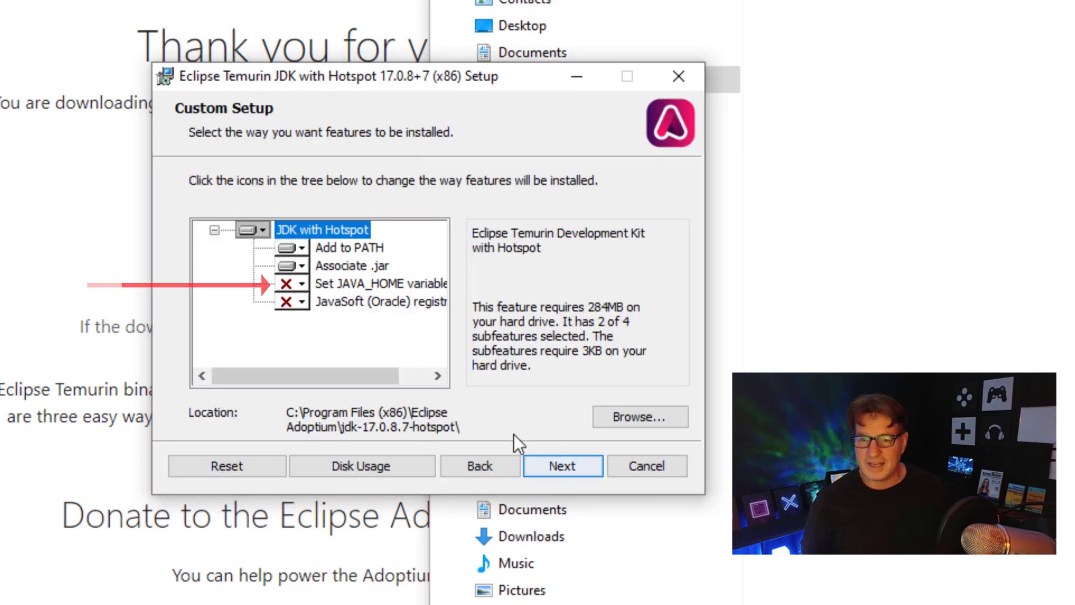
{"action": "left_click", "coordinate": [298, 282]}
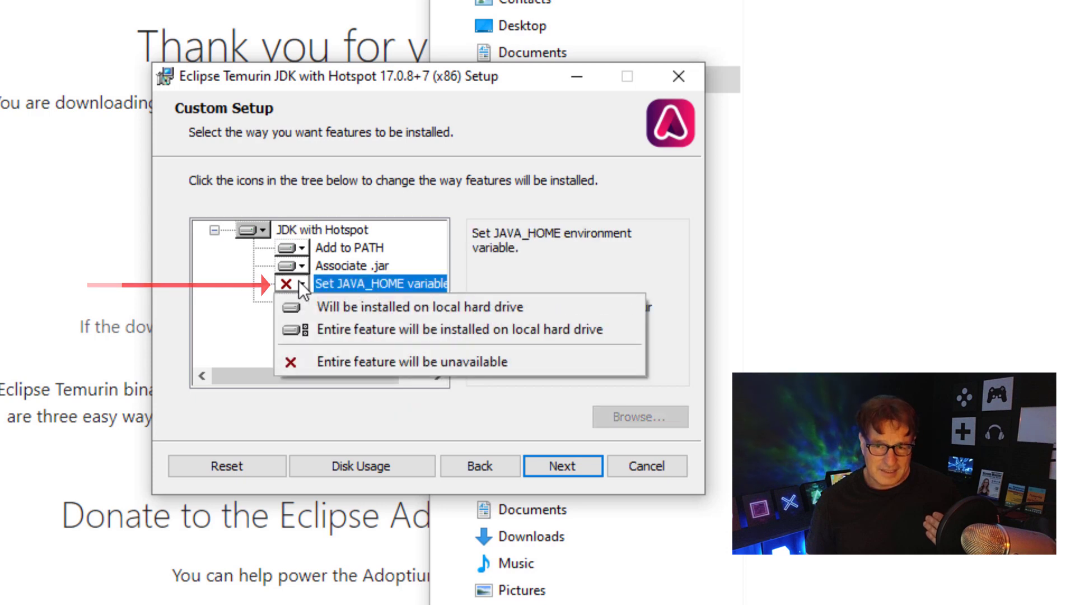
{"action": "left_click", "coordinate": [321, 303]}
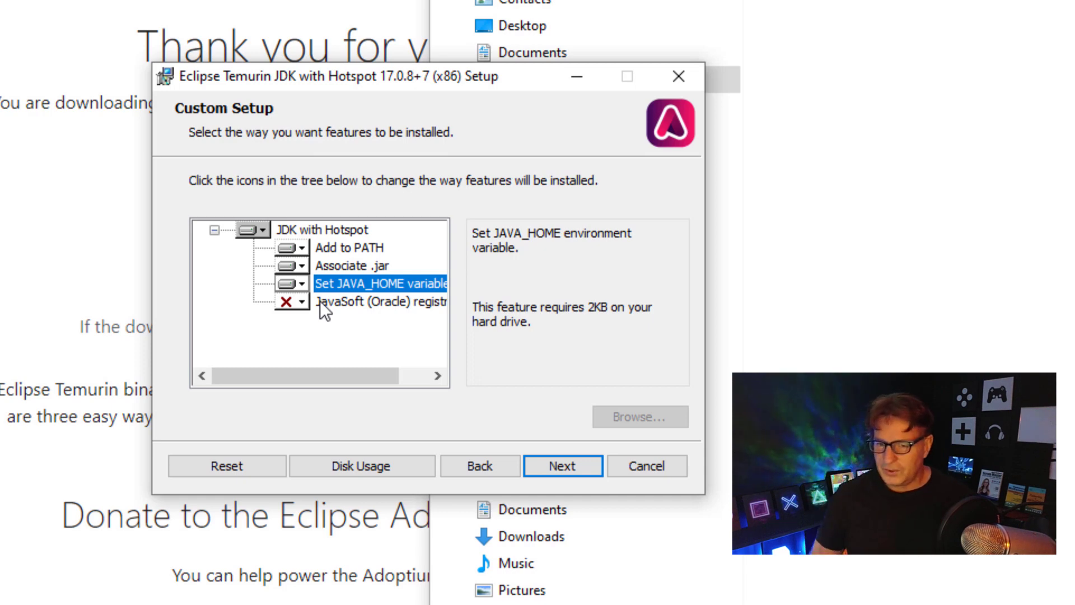
{"action": "left_click", "coordinate": [320, 301]}
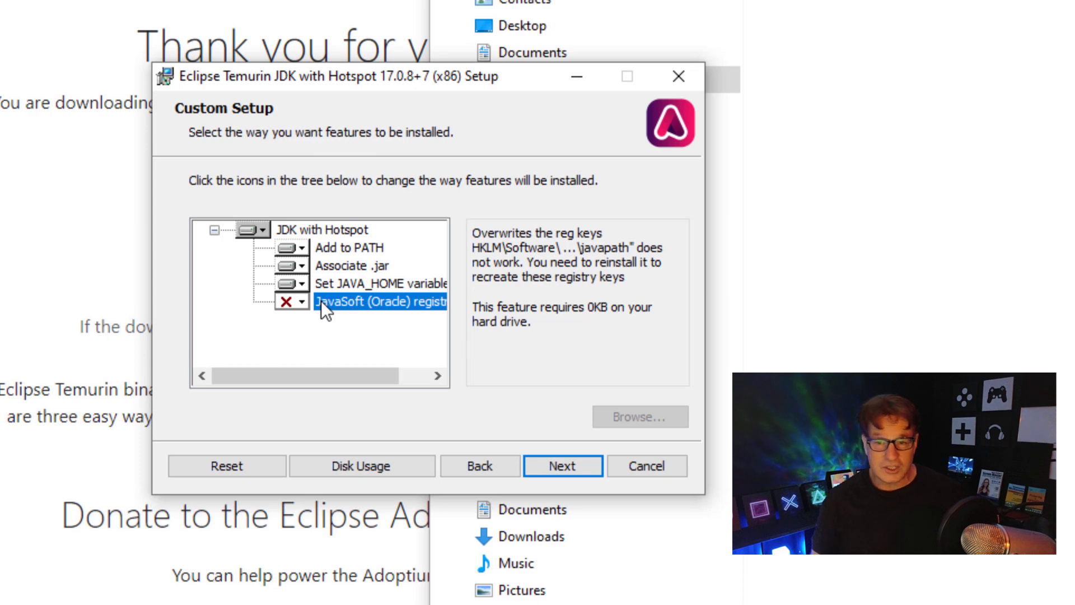
{"action": "left_click", "coordinate": [331, 226]}
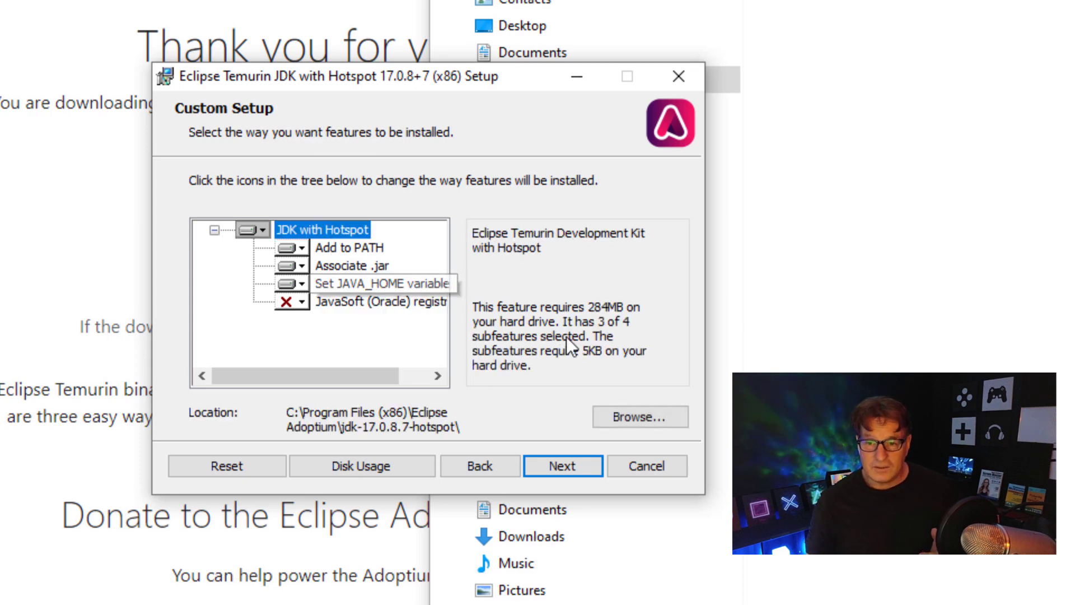
{"action": "left_click", "coordinate": [644, 414]}
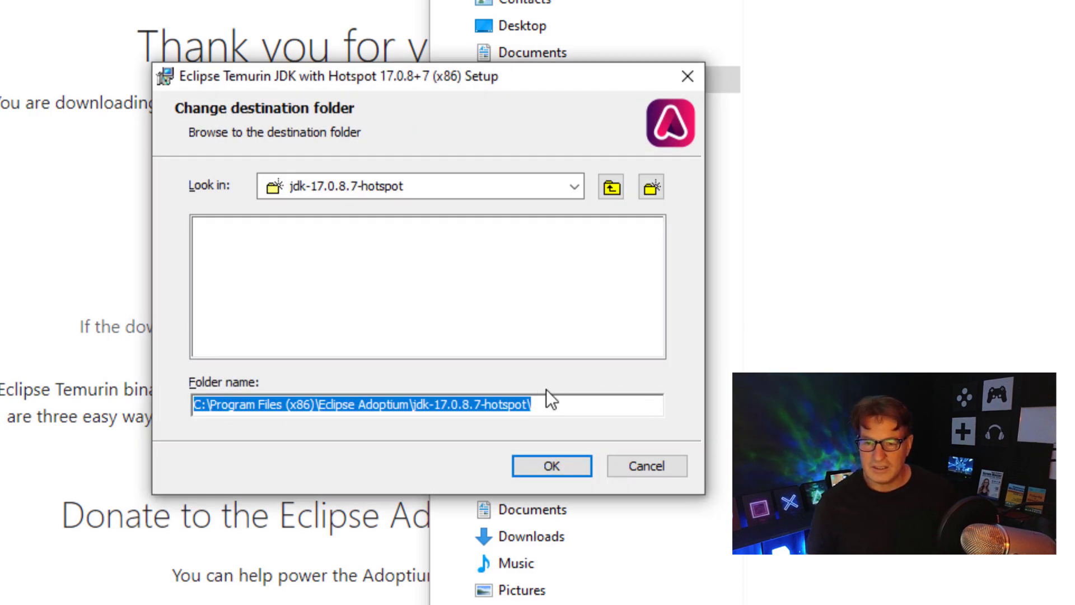
- Change the JDK install folder from the Program Files path to C:\_tools\jdk-17\
{"action": "left_click", "coordinate": [548, 404]}
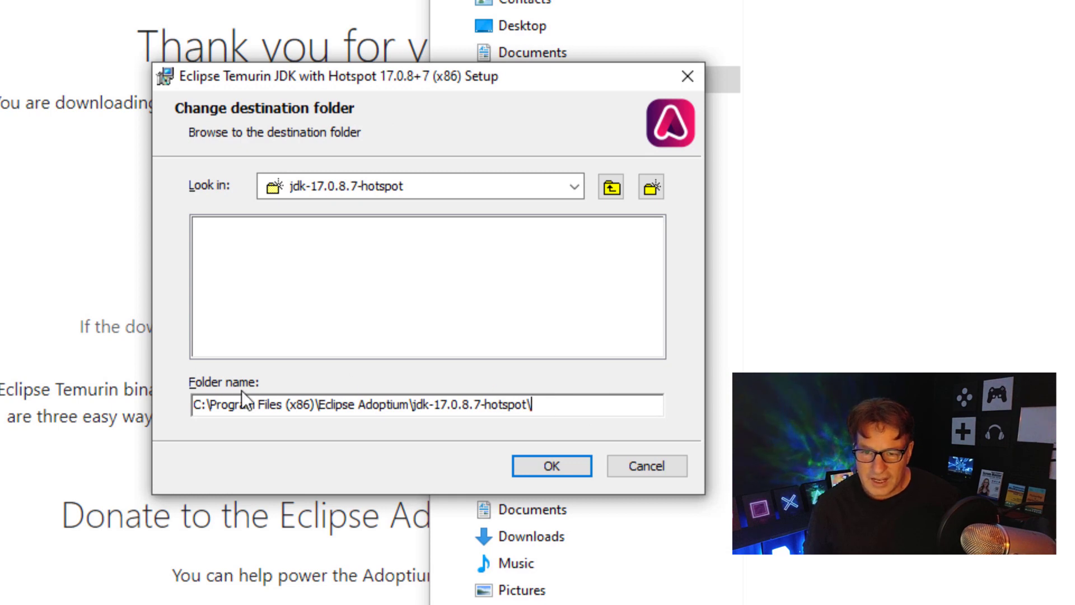
{"action": "left_click_drag", "start_coordinate": [212, 401], "coordinate": [406, 414]}
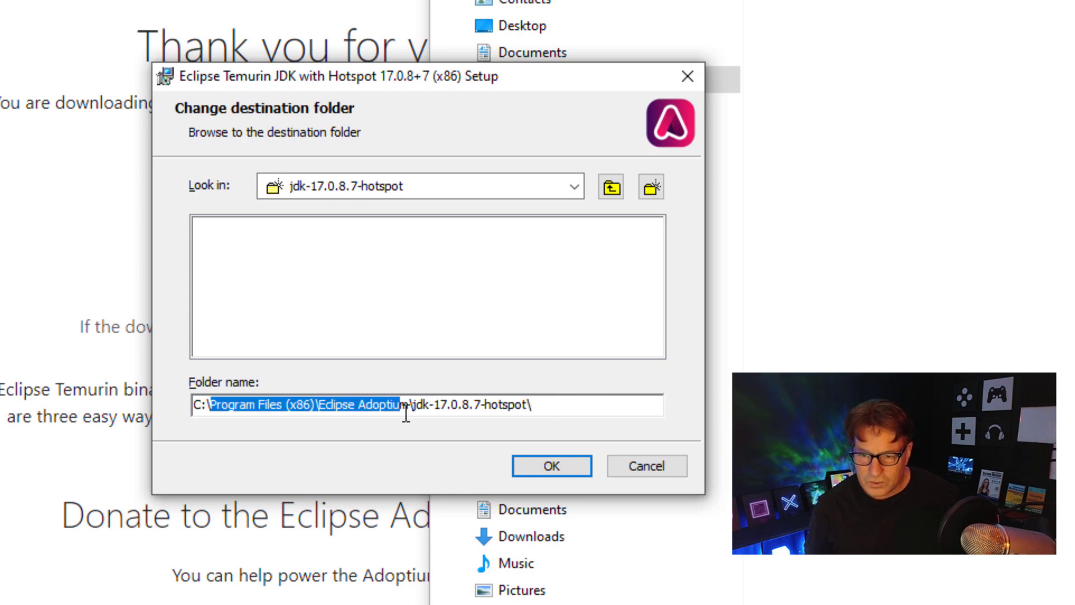
{"action": "type", "text": "_tool"}
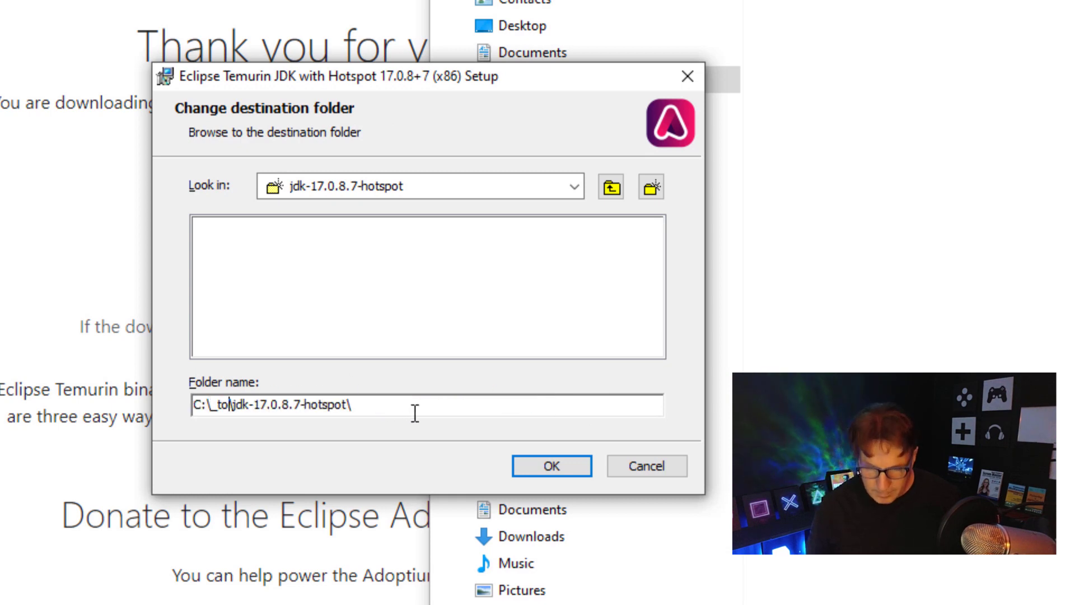
{"action": "type", "text": "s"}
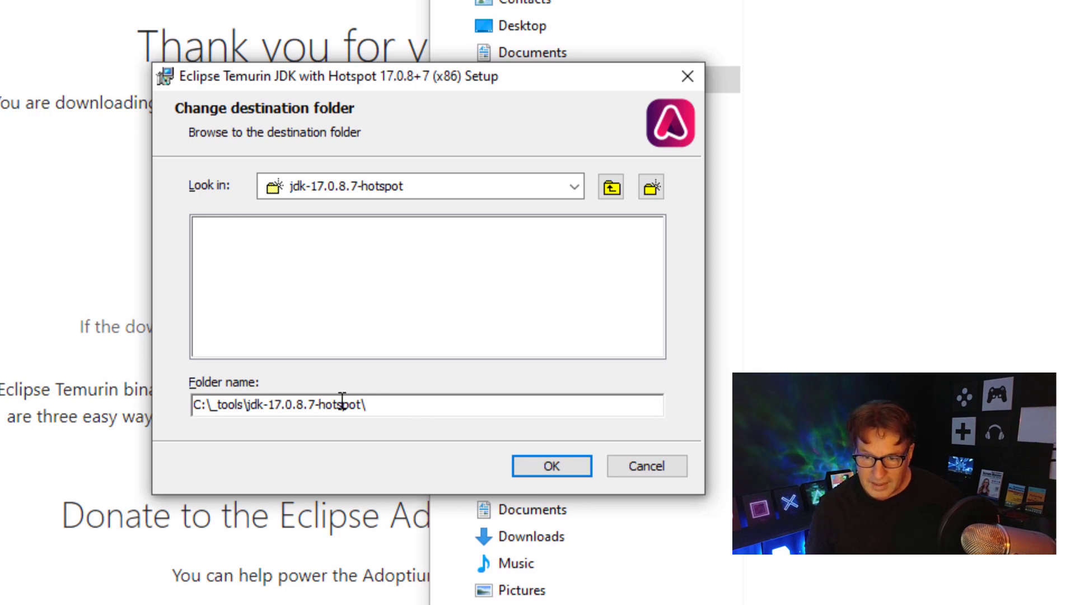
{"action": "left_click_drag", "start_coordinate": [288, 405], "coordinate": [408, 401]}
{"action": "key", "text": "BackSpace"}
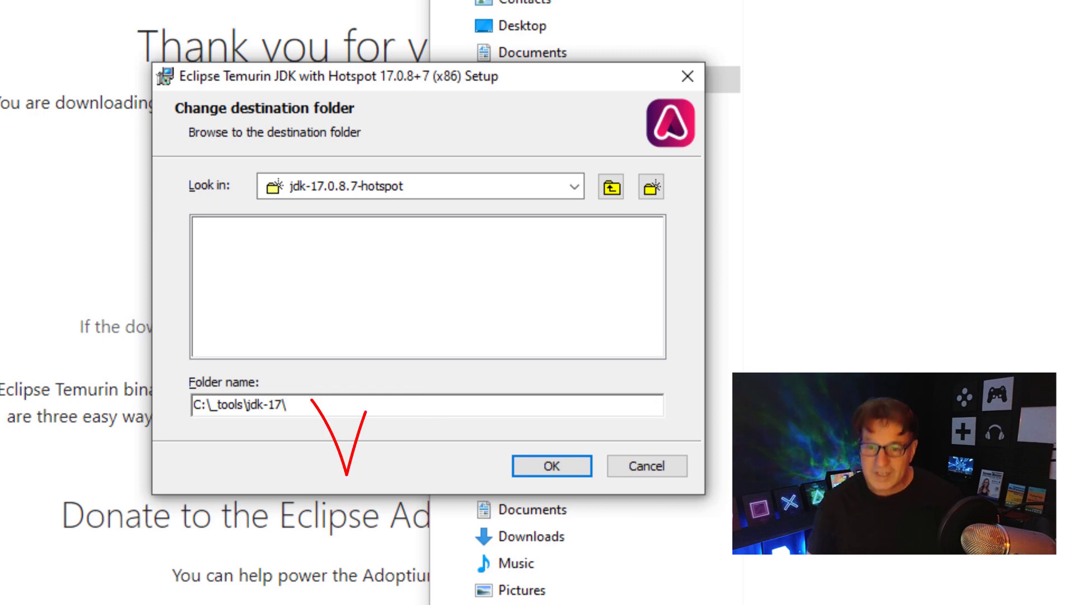
{"action": "left_click", "coordinate": [553, 465]}
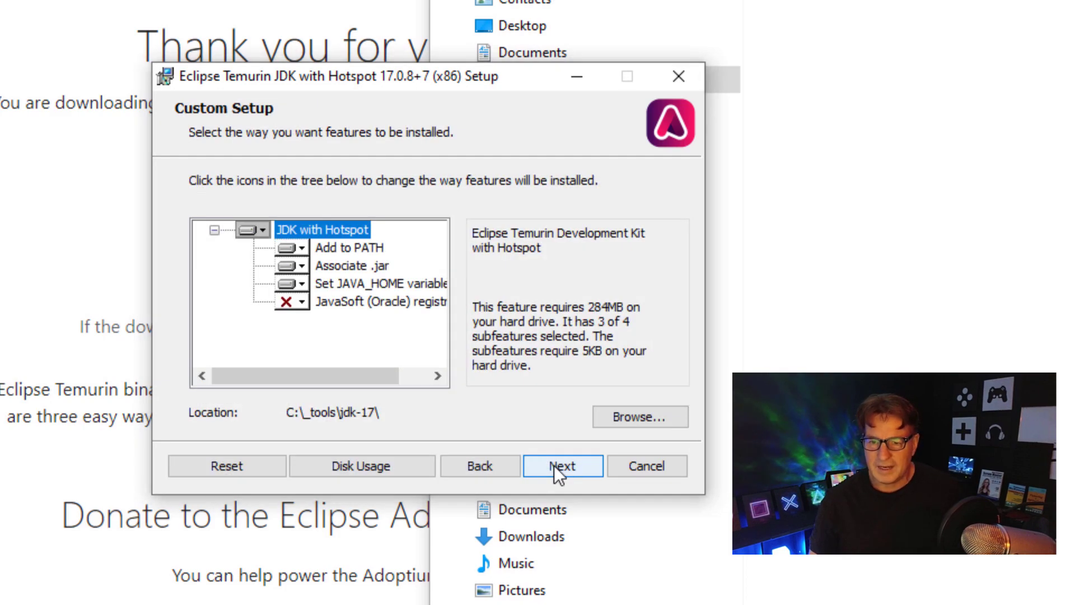
- Install Temurin JDK 17.0.8+7 (x86) to completion and close the setup wizard
{"action": "left_click", "coordinate": [562, 466]}
{"action": "left_click", "coordinate": [553, 464]}
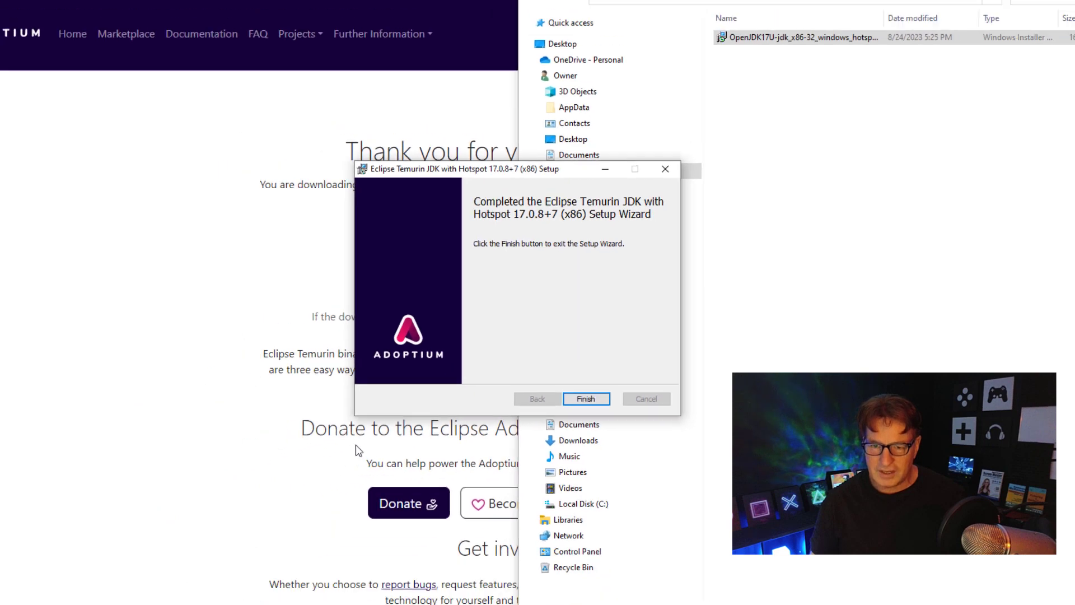
{"action": "left_click", "coordinate": [586, 398]}
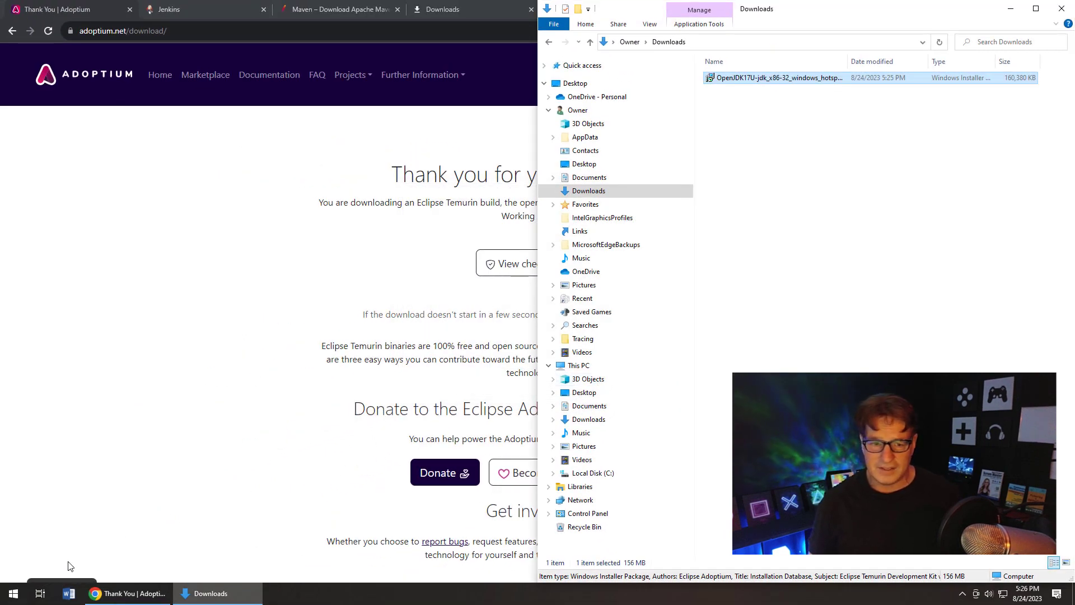
{"action": "left_click", "coordinate": [13, 592]}
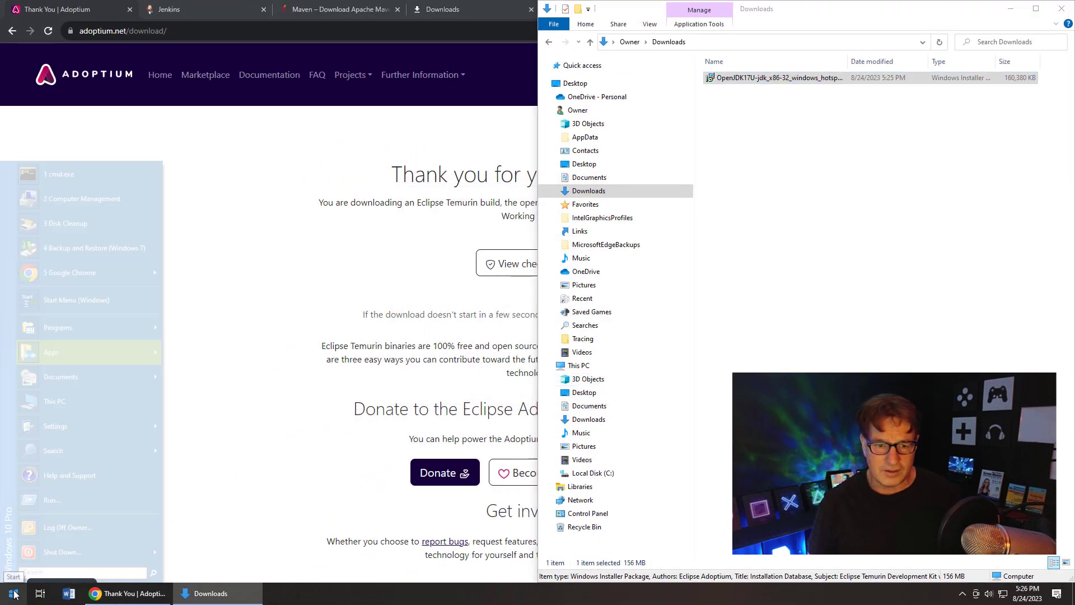
- Run java -version in cmd.exe to confirm OpenJDK 17.0.8, then close the window
{"action": "left_click", "coordinate": [83, 173]}
{"action": "type", "text": "java -versi"}
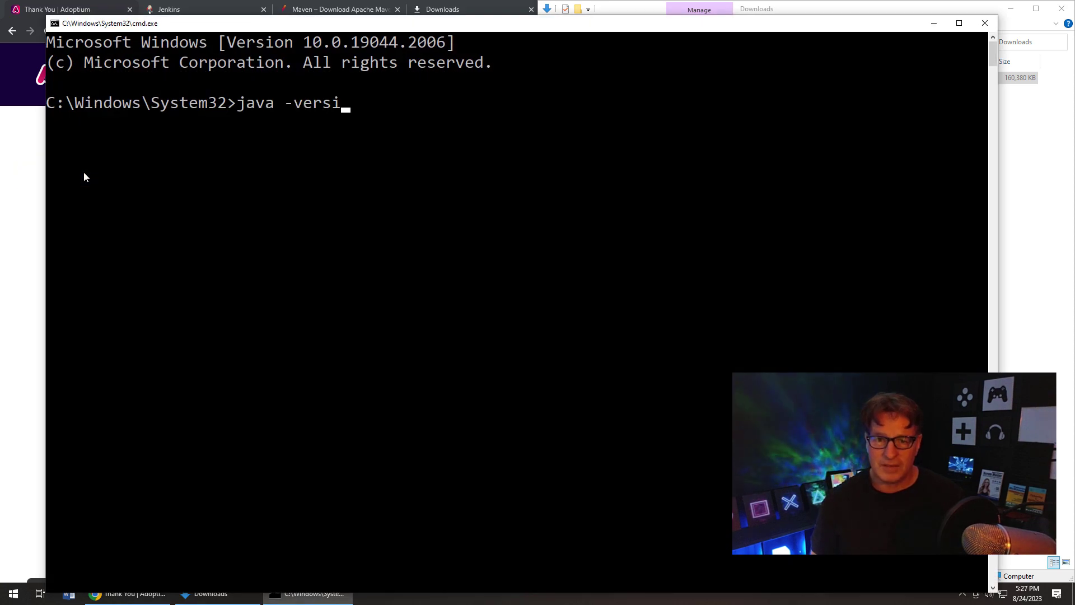
{"action": "type", "text": "on"}
{"action": "key", "text": "Return"}
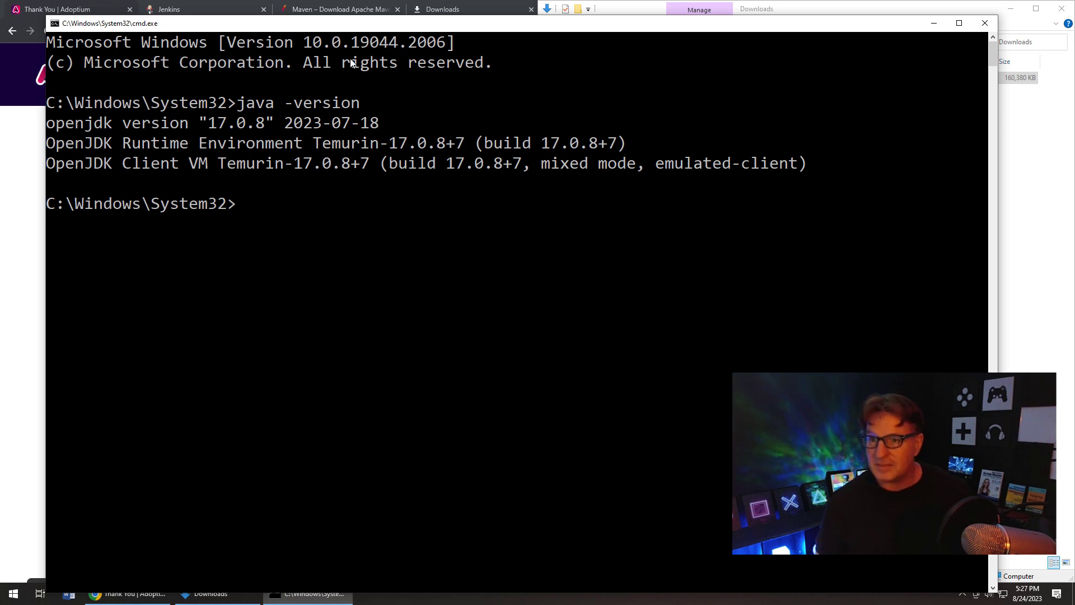
{"action": "left_click", "coordinate": [985, 22]}
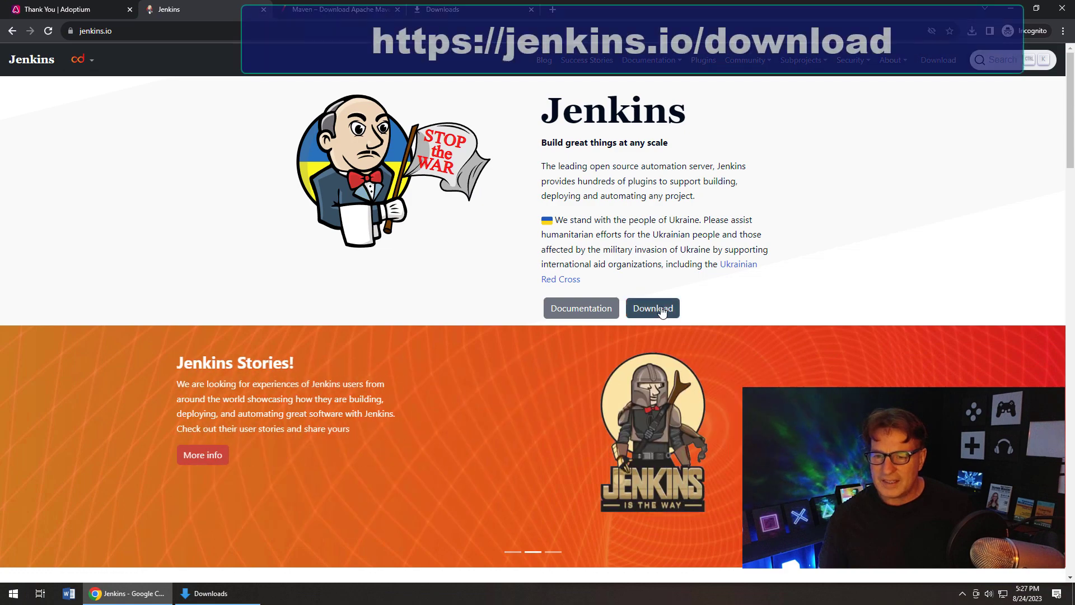
- Go to jenkins.io/download and scroll to the Jenkins 2.414.1 LTS Windows entry
{"action": "left_click", "coordinate": [651, 308]}
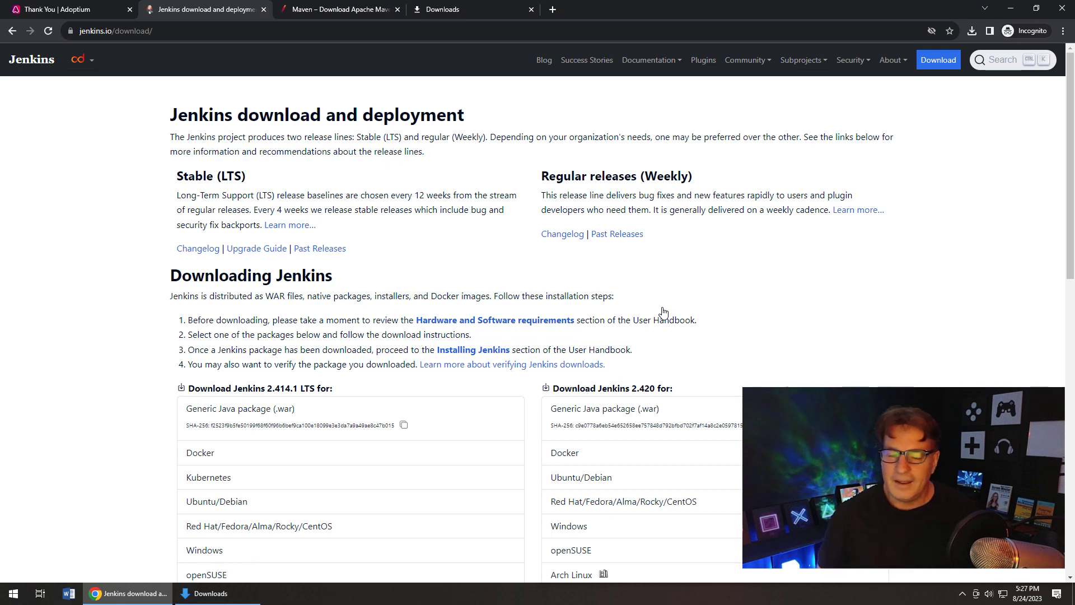
{"action": "left_click_drag", "start_coordinate": [1070, 206], "coordinate": [1060, 381]}
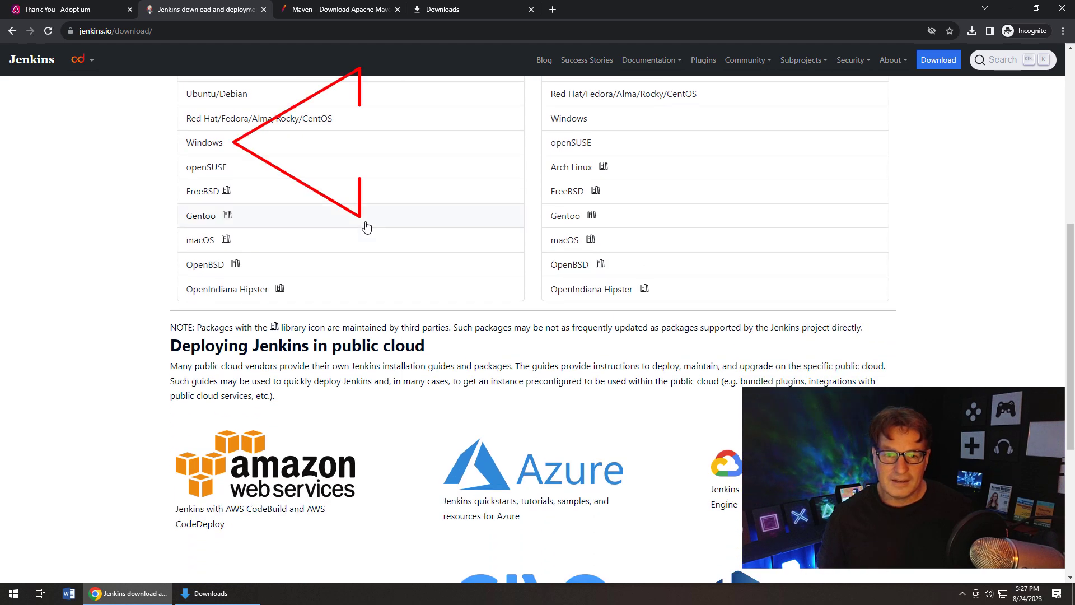
- Download the Jenkins 2.414.1 LTS Windows installer, saving jenkins.msi to Downloads
{"action": "left_click", "coordinate": [213, 144]}
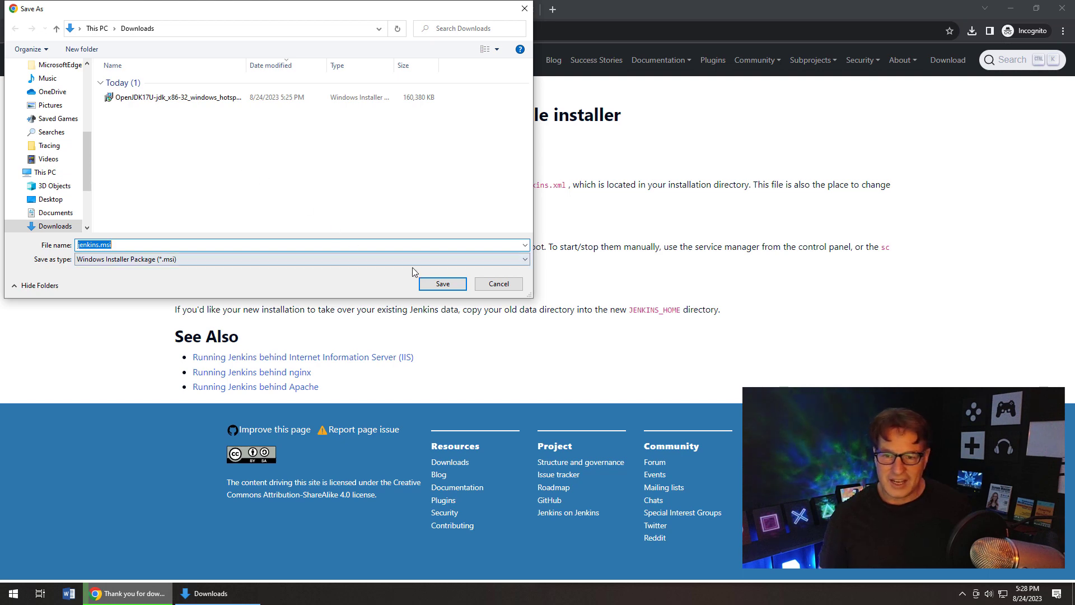
{"action": "left_click", "coordinate": [443, 283]}
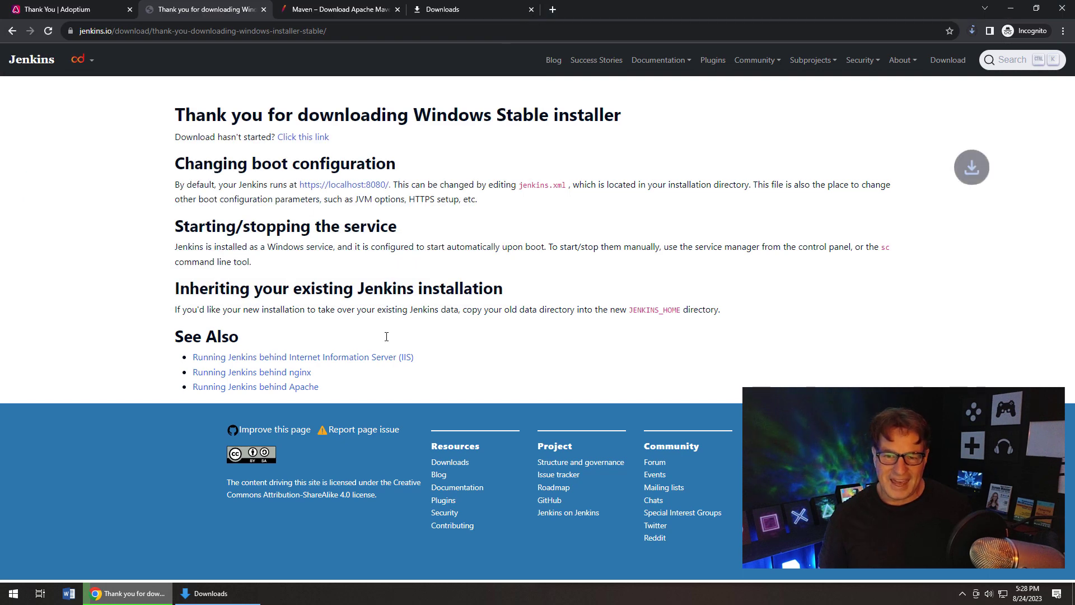
{"action": "left_click", "coordinate": [200, 595]}
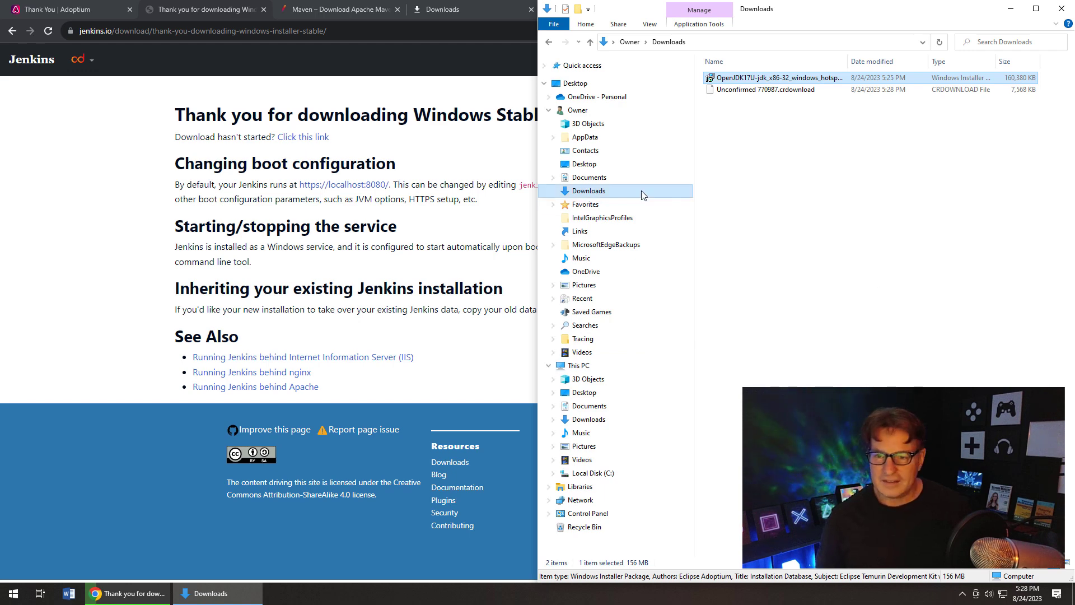
- Refresh the Downloads folder and launch jenkins.msi with Install
{"action": "left_click", "coordinate": [130, 594]}
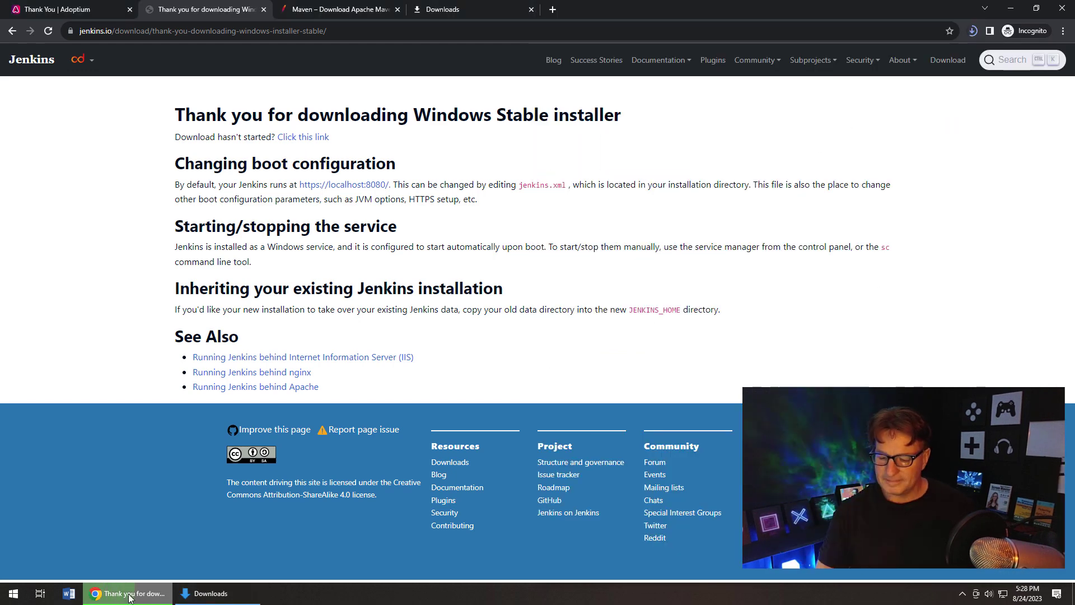
{"action": "left_click", "coordinate": [250, 587]}
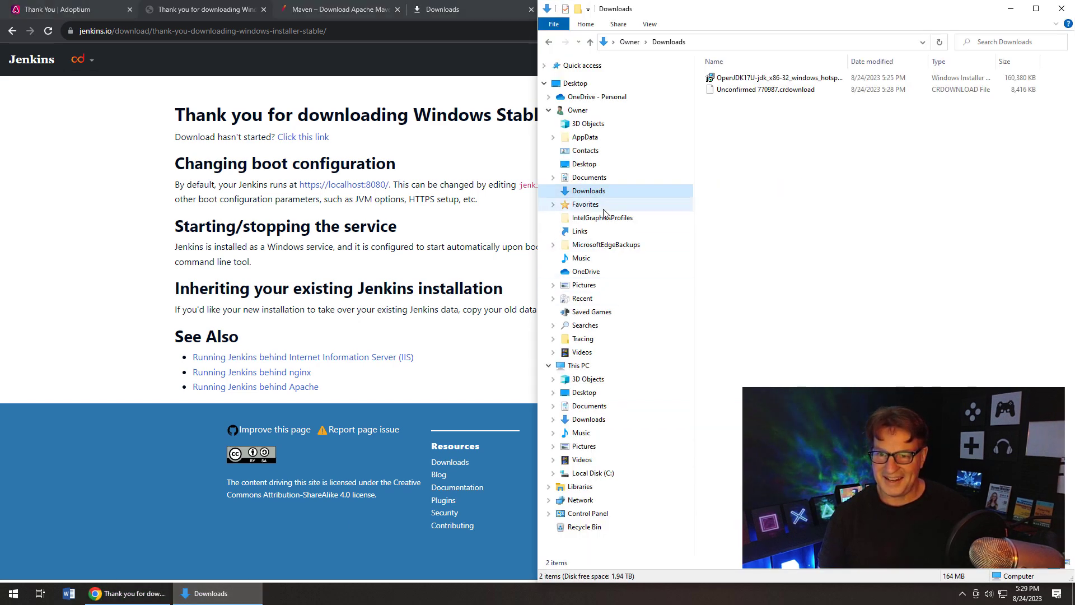
{"action": "left_click", "coordinate": [593, 178]}
{"action": "left_click", "coordinate": [599, 192]}
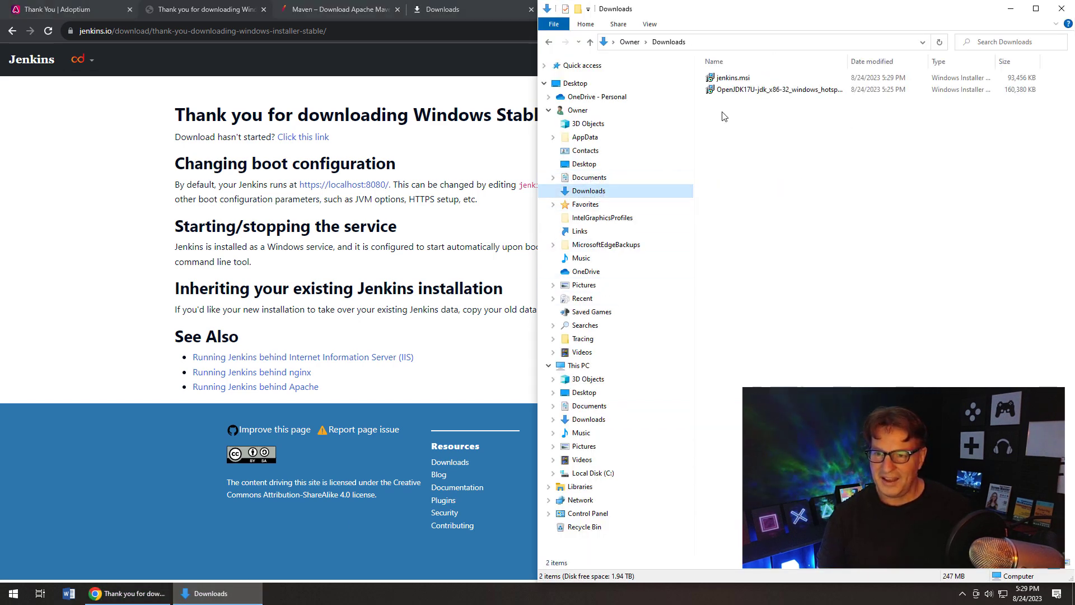
{"action": "left_click", "coordinate": [731, 79]}
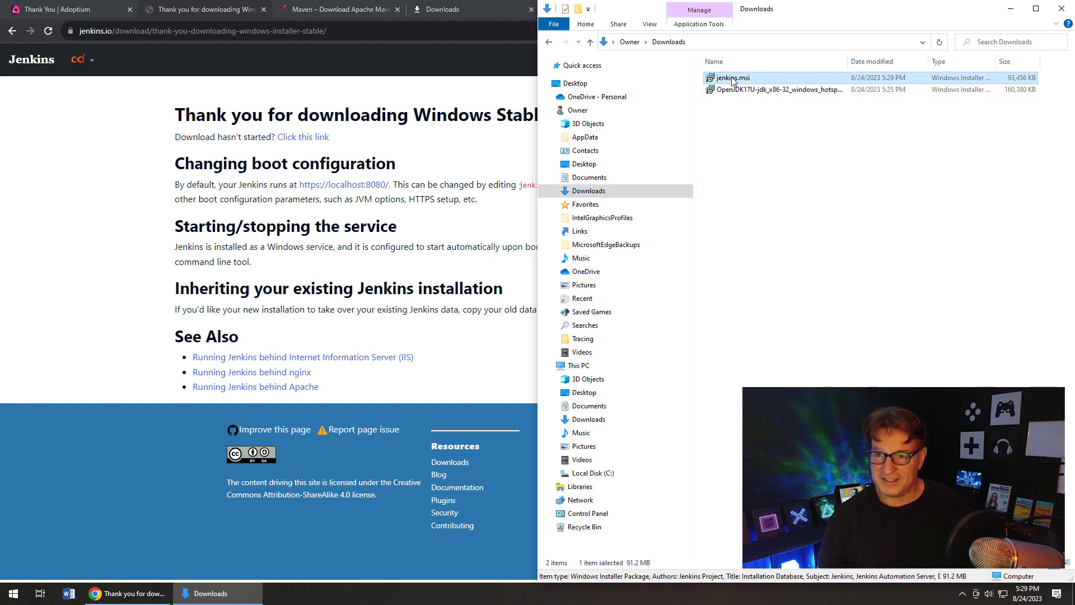
{"action": "right_click", "coordinate": [731, 81]}
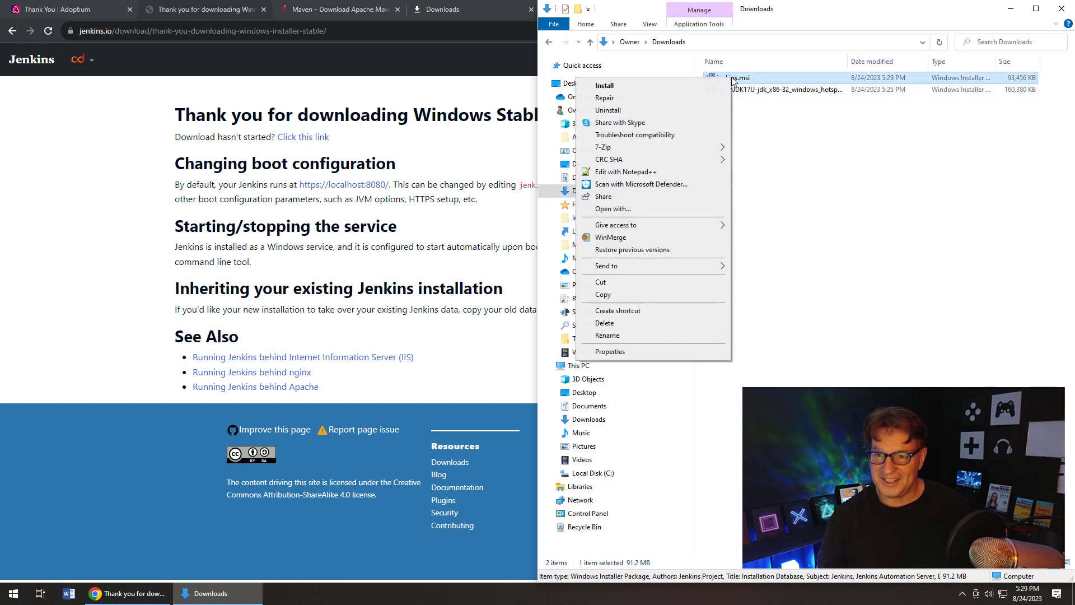
{"action": "left_click", "coordinate": [675, 88]}
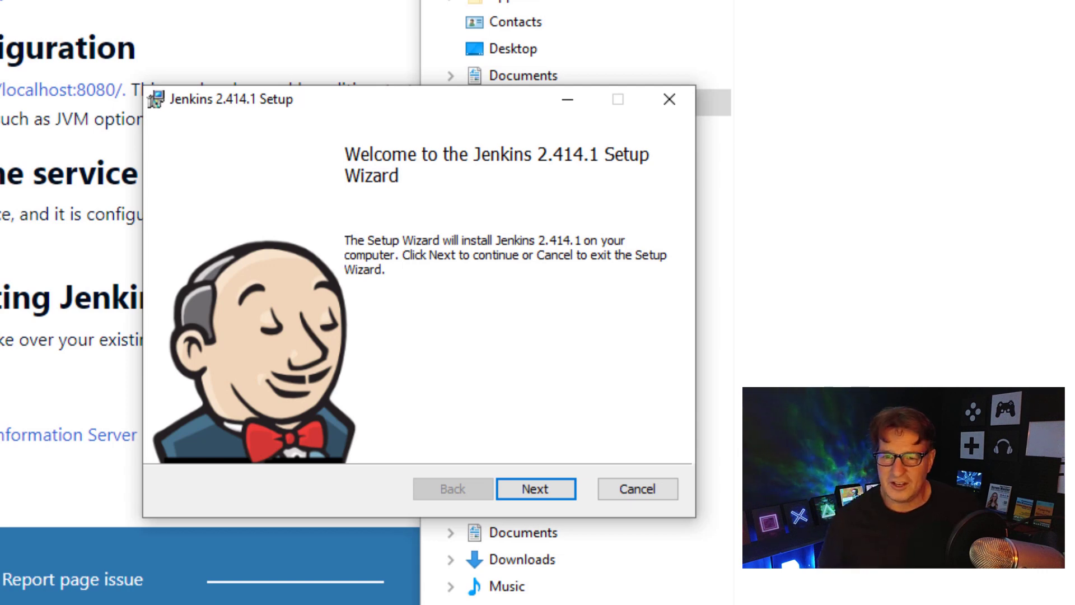
- Change the Jenkins destination folder from Program Files to C:\_tools\jenkins\
{"action": "left_click", "coordinate": [536, 488]}
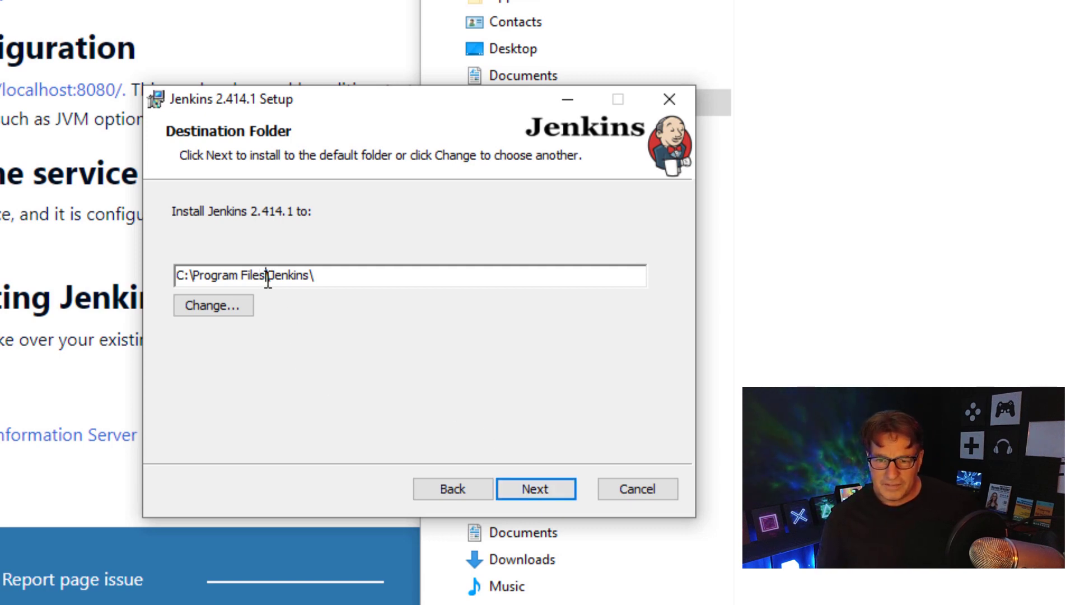
{"action": "key", "text": "BackSpace"}
{"action": "key", "text": "BackSpace"}
{"action": "key", "text": "BackSpace"}
{"action": "key", "text": "BackSpace"}
{"action": "key", "text": "BackSpace"}
{"action": "key", "text": "BackSpace"}
{"action": "key", "text": "BackSpace"}
{"action": "key", "text": "BackSpace"}
{"action": "key", "text": "BackSpace"}
{"action": "key", "text": "BackSpace"}
{"action": "key", "text": "BackSpace"}
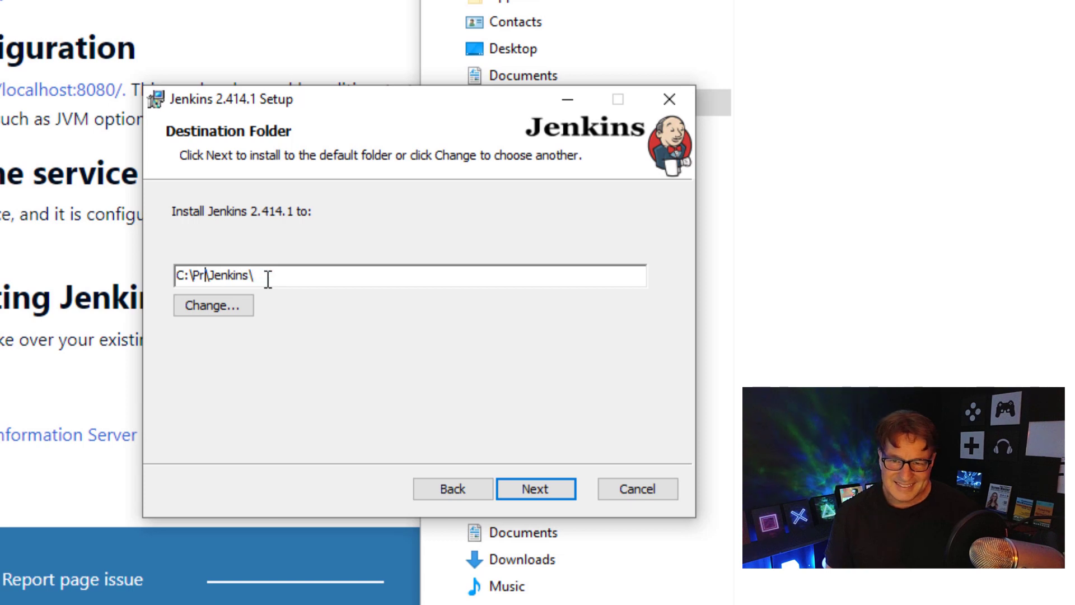
{"action": "key", "text": "BackSpace"}
{"action": "key", "text": "BackSpace"}
{"action": "type", "text": "-"}
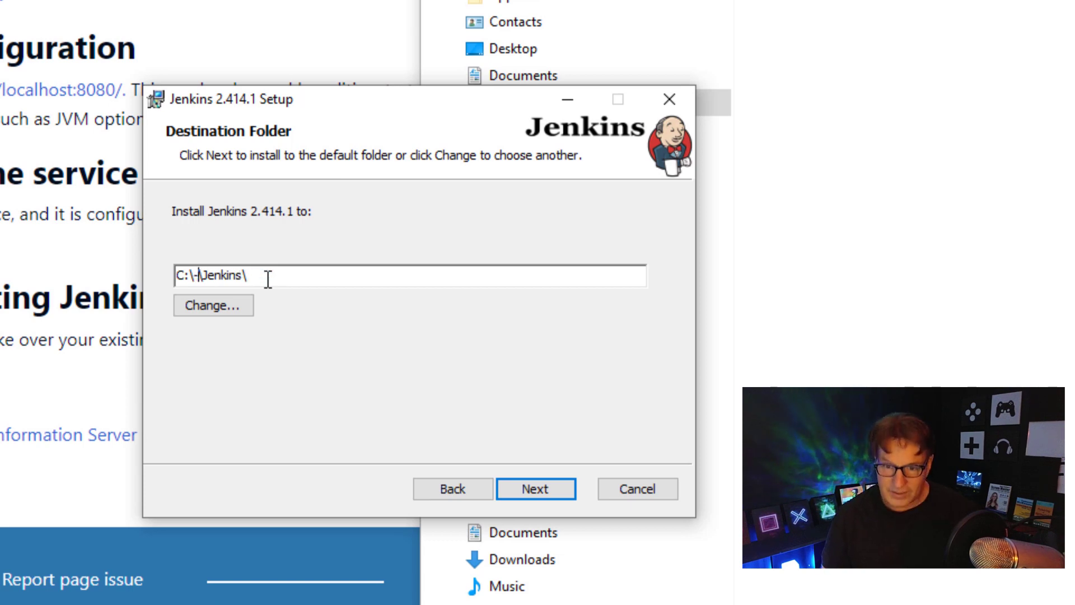
{"action": "key", "text": "BackSpace"}
{"action": "type", "text": "_TOOL"}
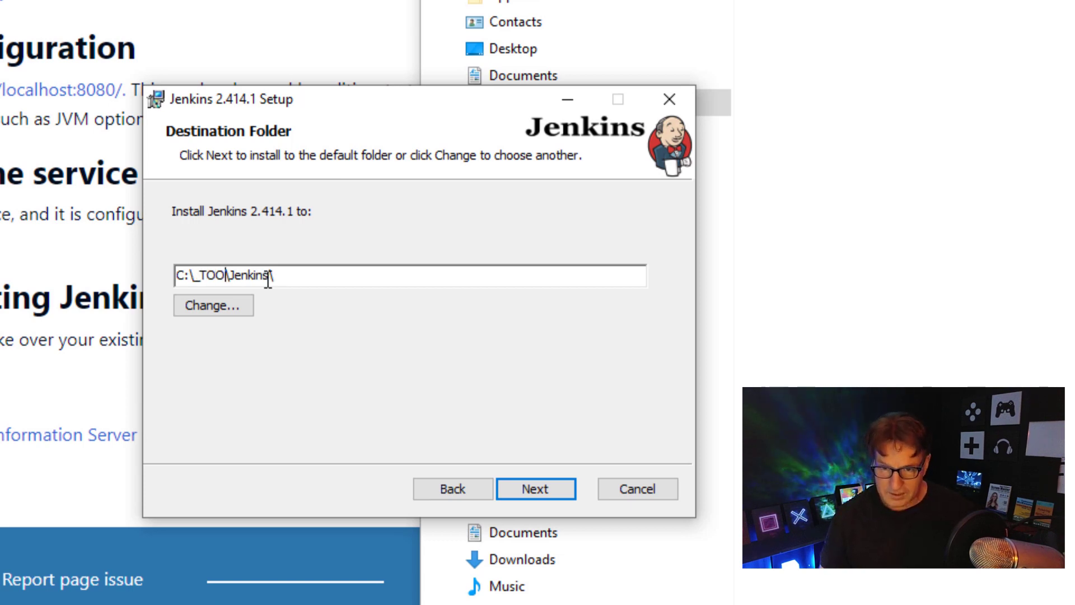
{"action": "key", "text": "BackSpace"}
{"action": "key", "text": "BackSpace"}
{"action": "key", "text": "BackSpace"}
{"action": "key", "text": "BackSpace"}
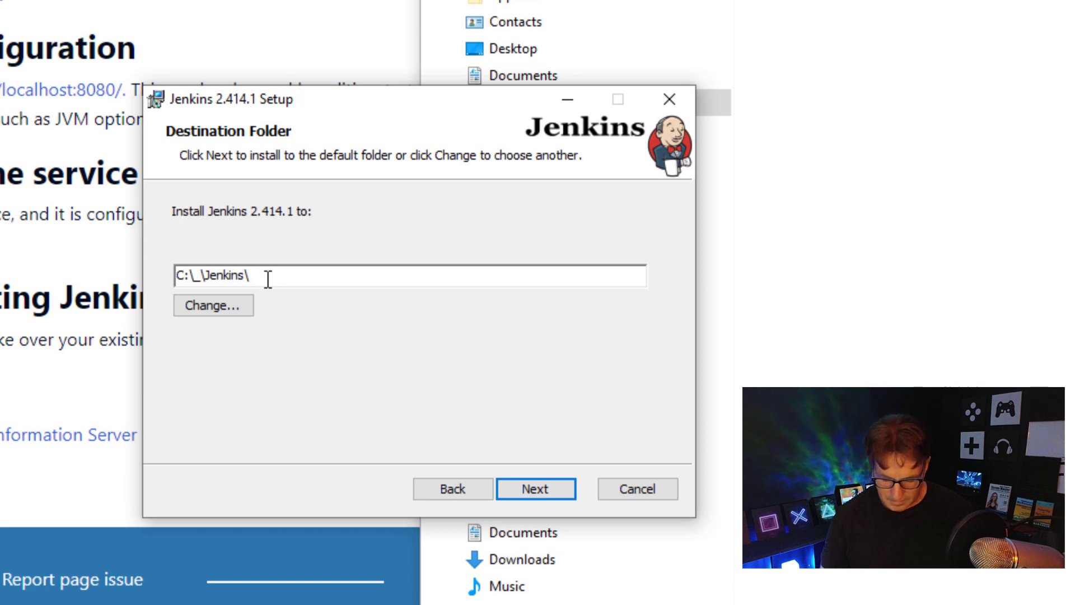
{"action": "type", "text": "tools"}
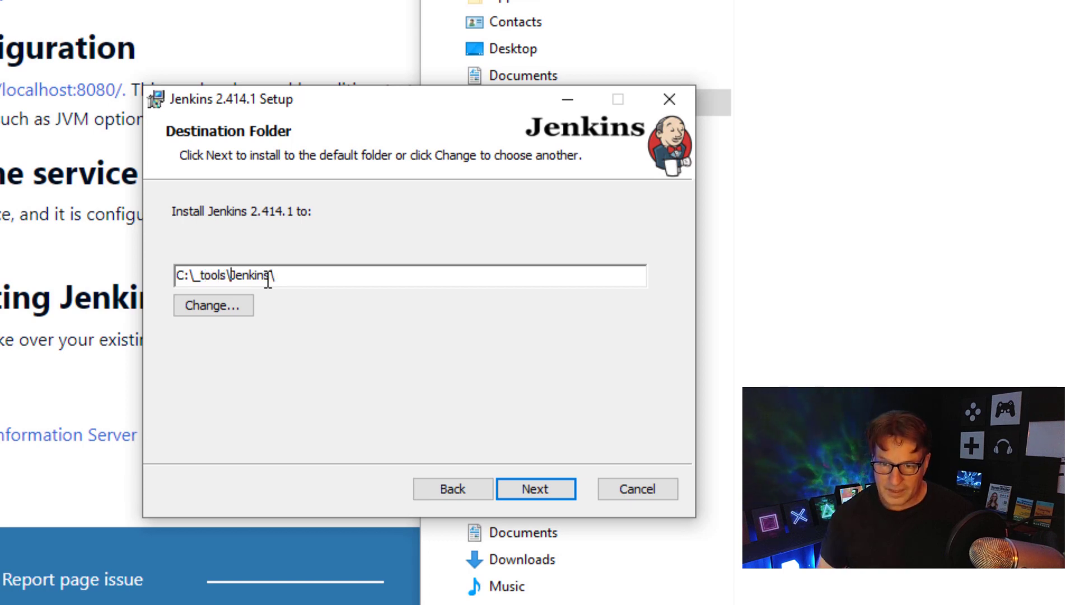
{"action": "key", "text": "Delete"}
{"action": "type", "text": "j"}
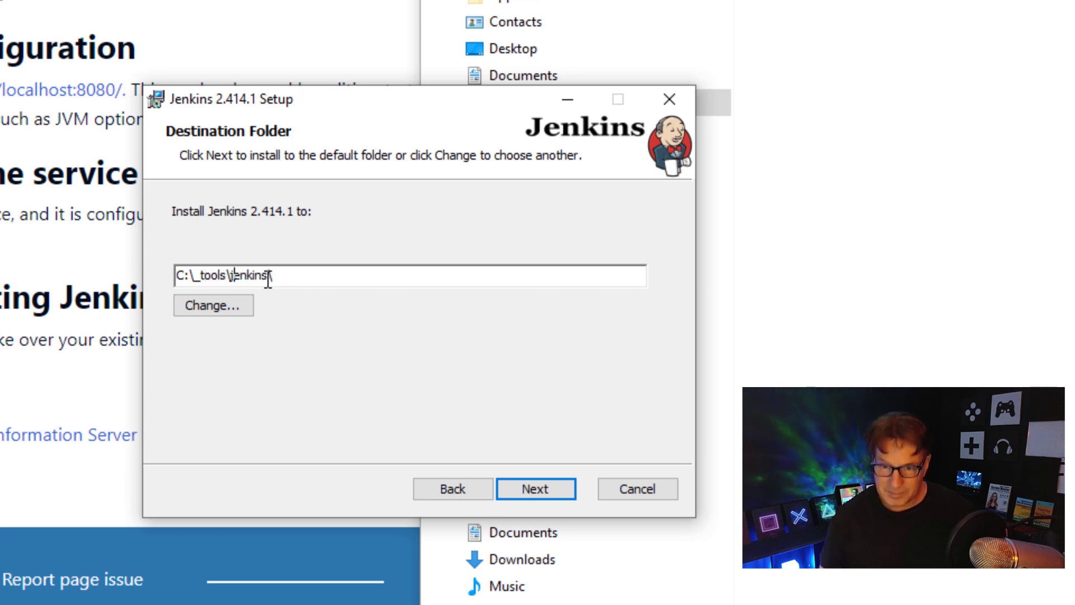
- Keep the C:\_tools\jenkins\ install folder and run the Jenkins service as LocalSystem
{"action": "left_click", "coordinate": [552, 489]}
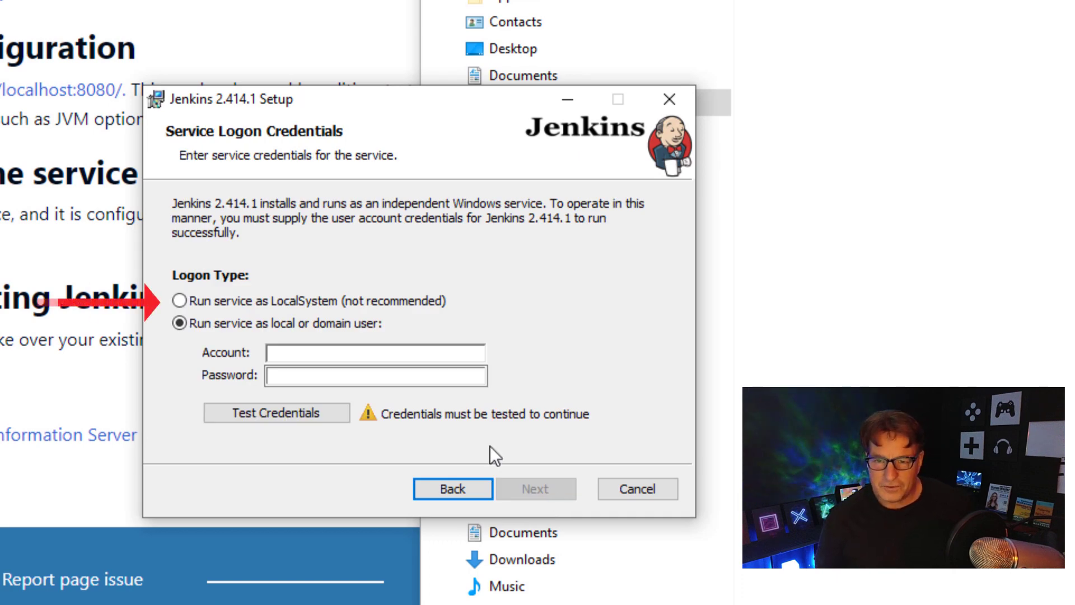
{"action": "left_click", "coordinate": [183, 303]}
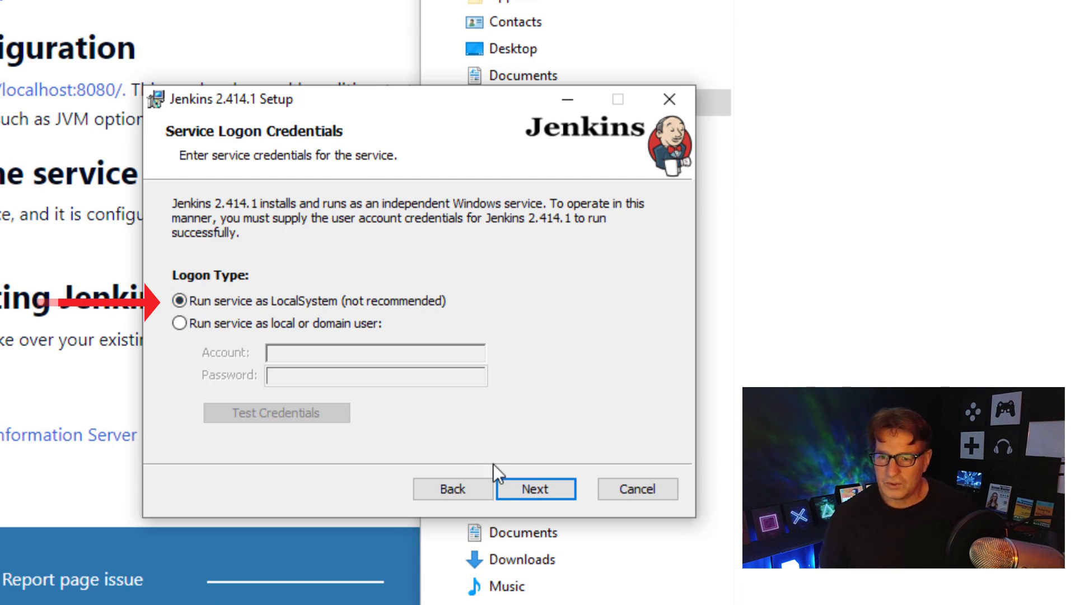
{"action": "left_click", "coordinate": [534, 489]}
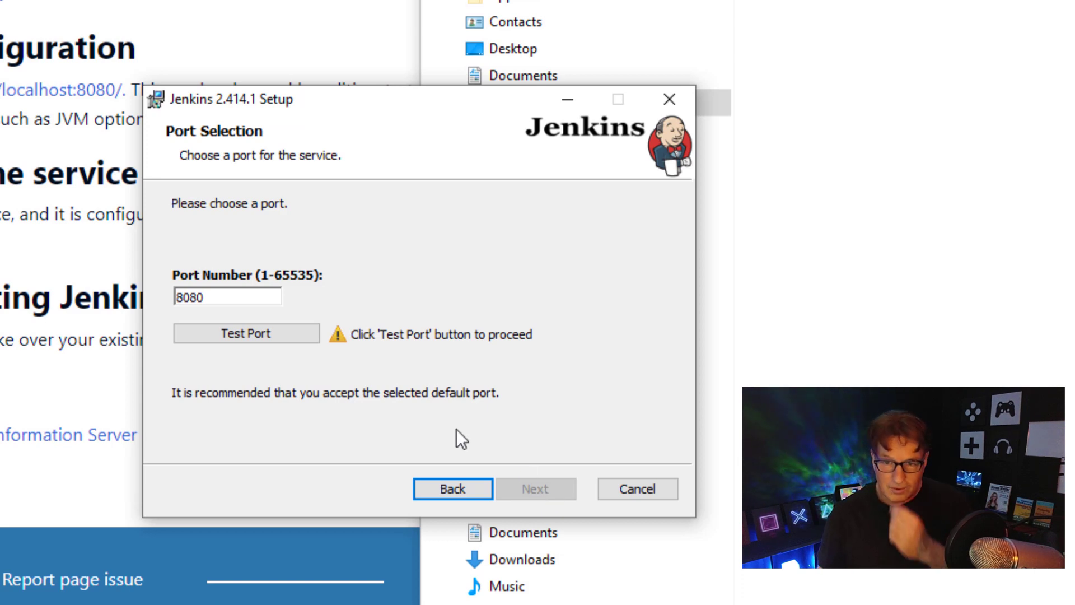
- Test that port 8080 is free and accept it as the Jenkins port
{"action": "left_click", "coordinate": [242, 332]}
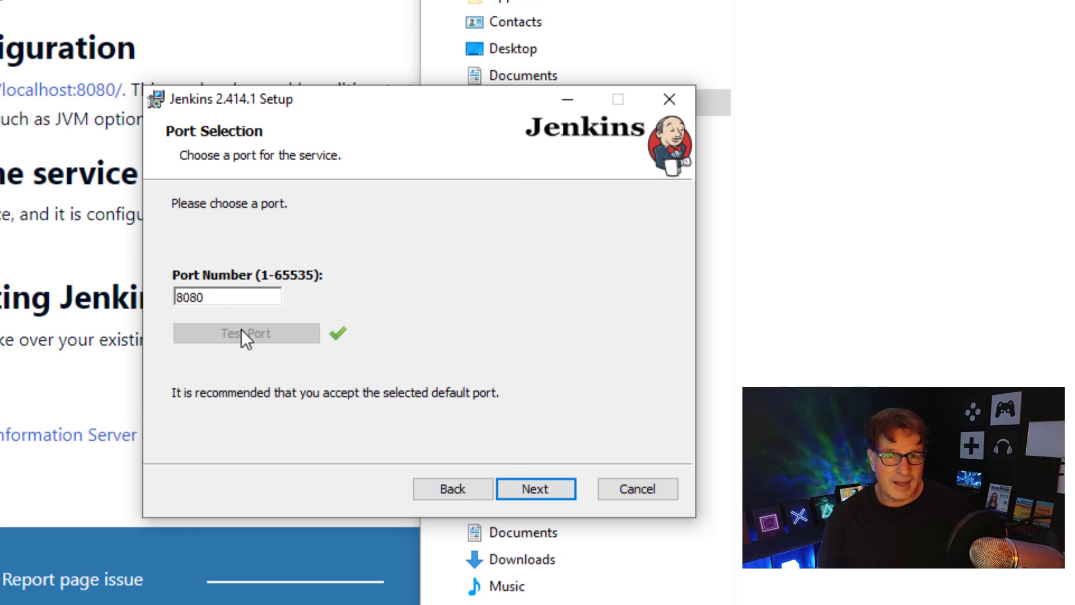
{"action": "left_click", "coordinate": [546, 492]}
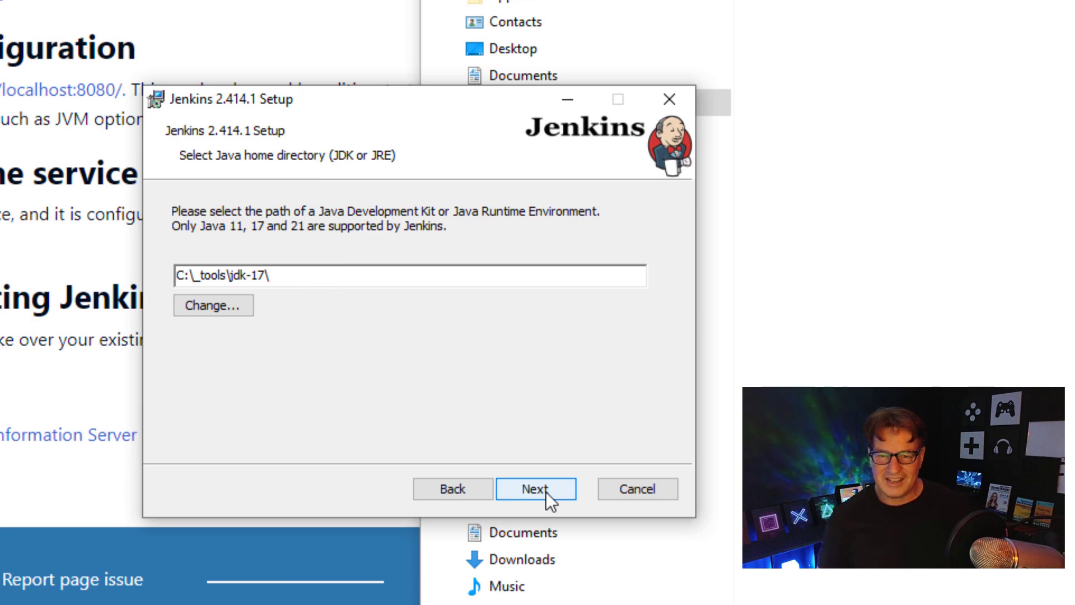
- Accept C:\_tools\jdk-17\ as Java home and the default features, then install Jenkins 2.414.1
{"action": "left_click", "coordinate": [546, 491]}
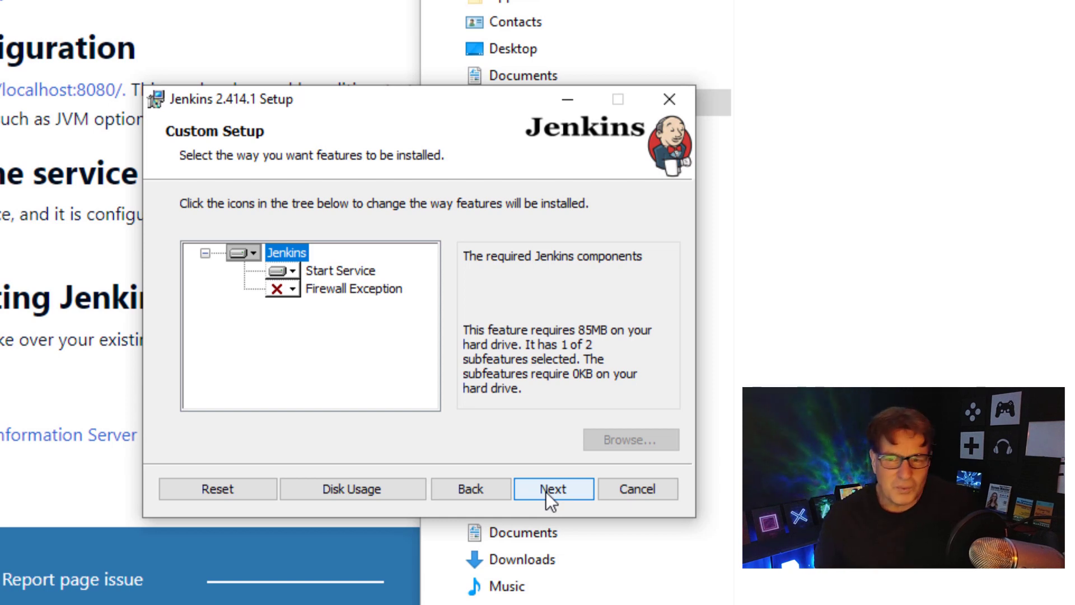
{"action": "left_click", "coordinate": [546, 492]}
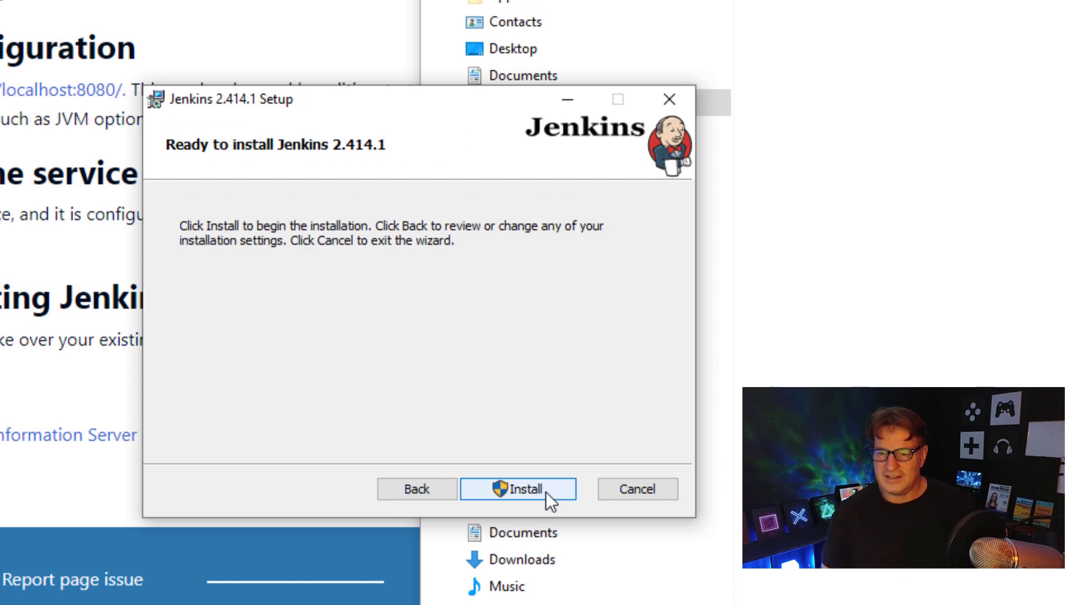
{"action": "left_click", "coordinate": [546, 491]}
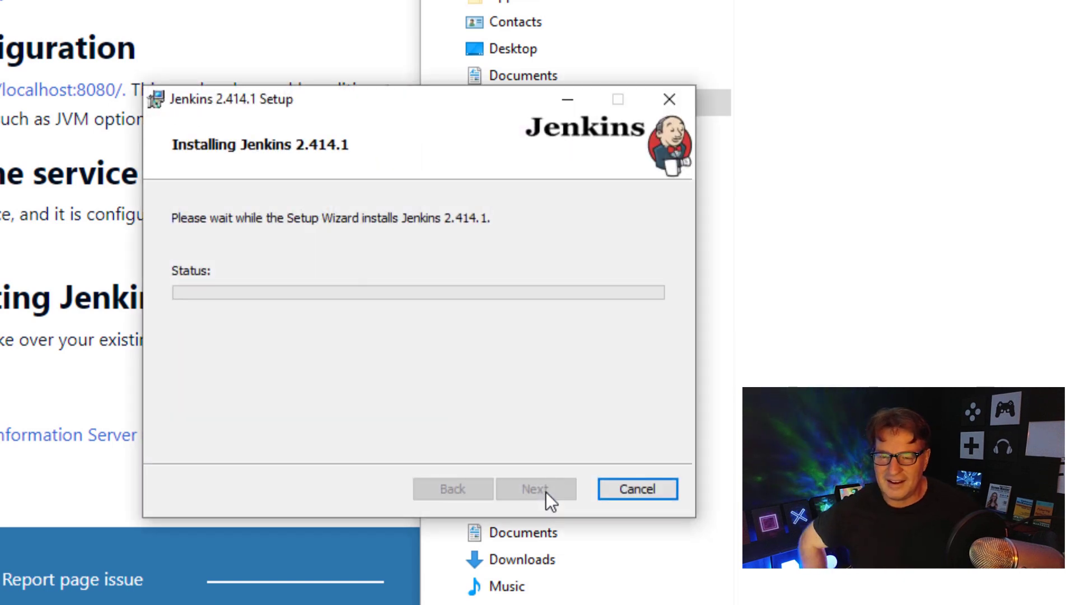
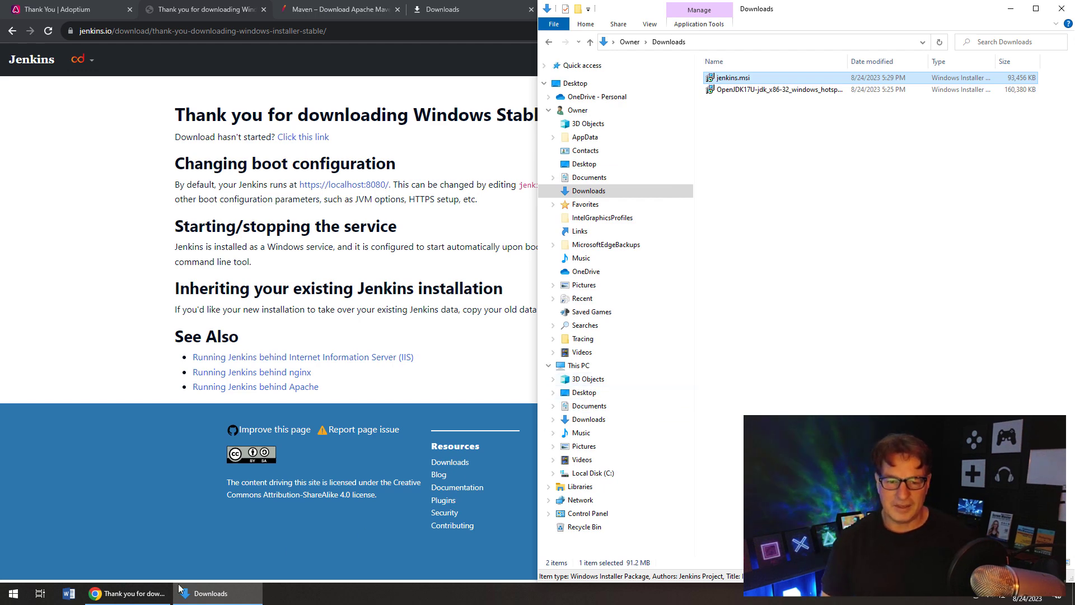
- Maximize Chrome and load the local Jenkins server at localhost:8080
{"action": "double_click", "coordinate": [443, 9]}
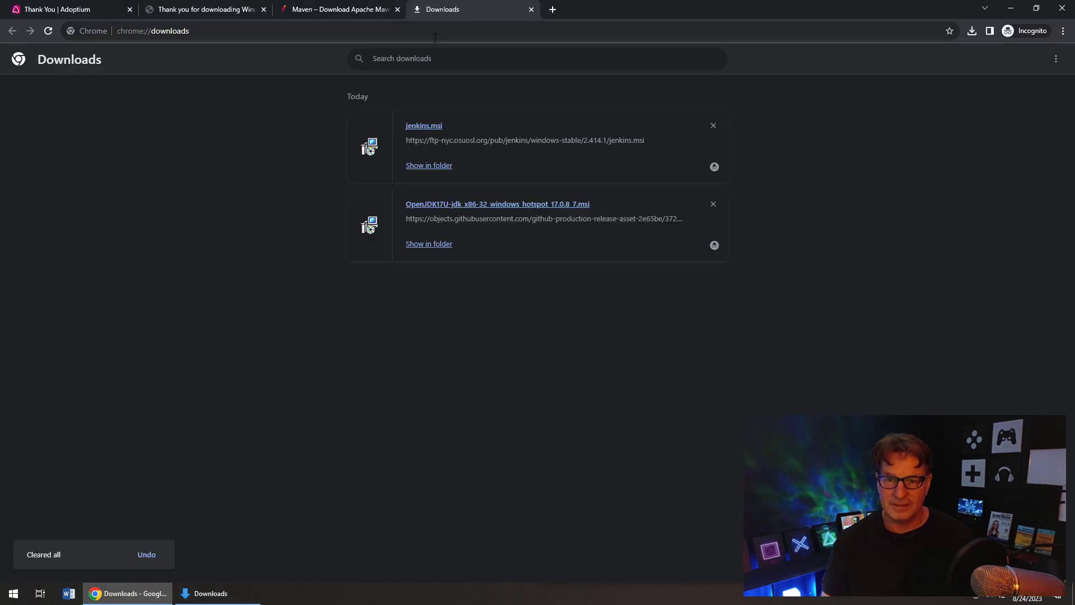
{"action": "left_click", "coordinate": [434, 33]}
{"action": "type", "text": "localhost:8080"}
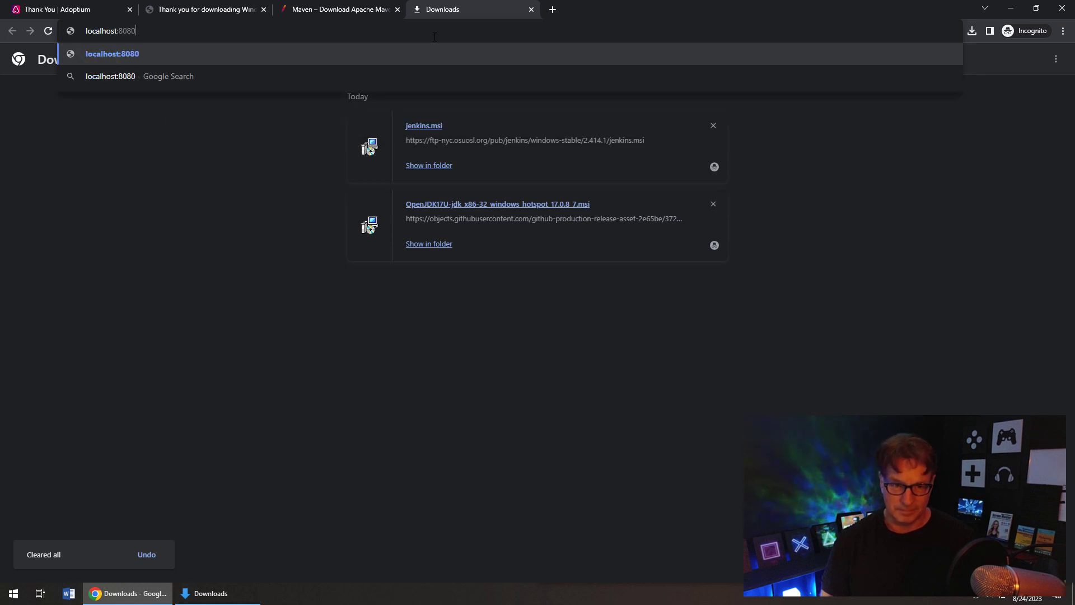
{"action": "key", "text": "Return"}
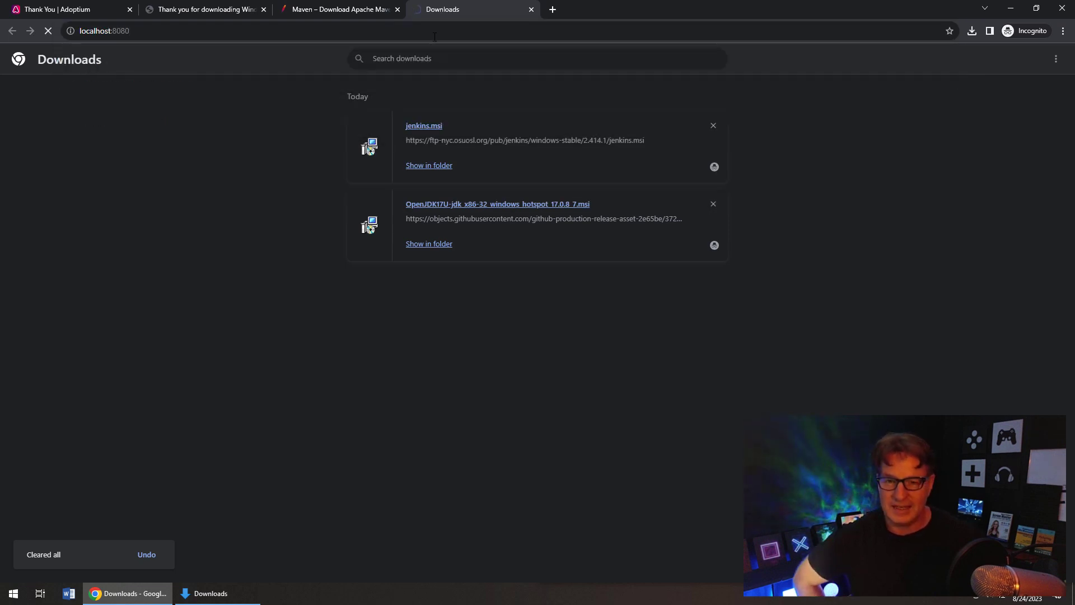
- Search the Start menu for 'service' and open the Windows Services list
{"action": "key", "text": "super"}
{"action": "type", "text": "service"}
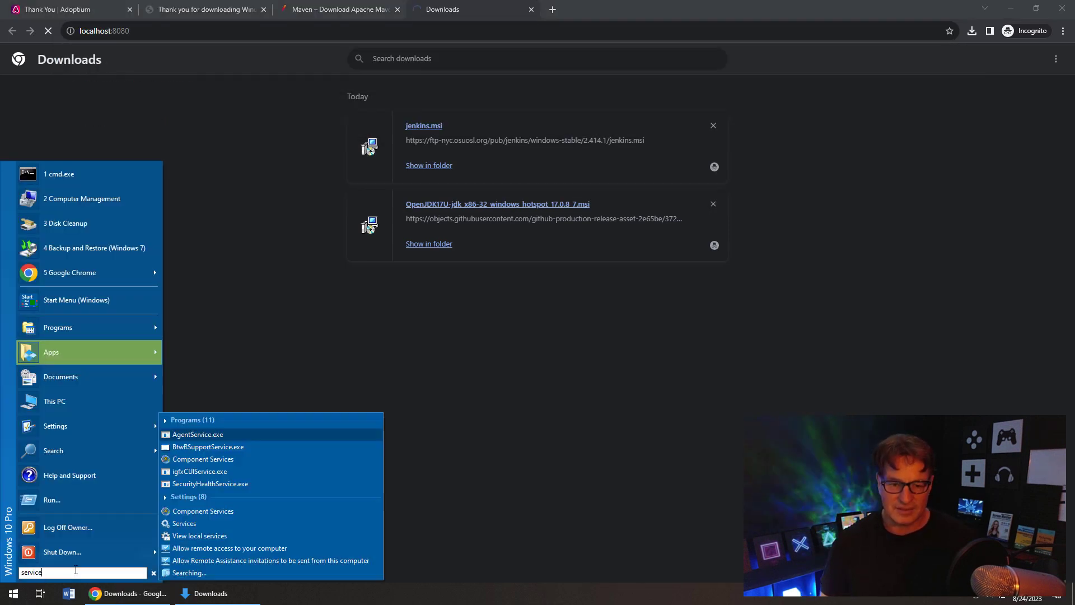
{"action": "left_click", "coordinate": [186, 523]}
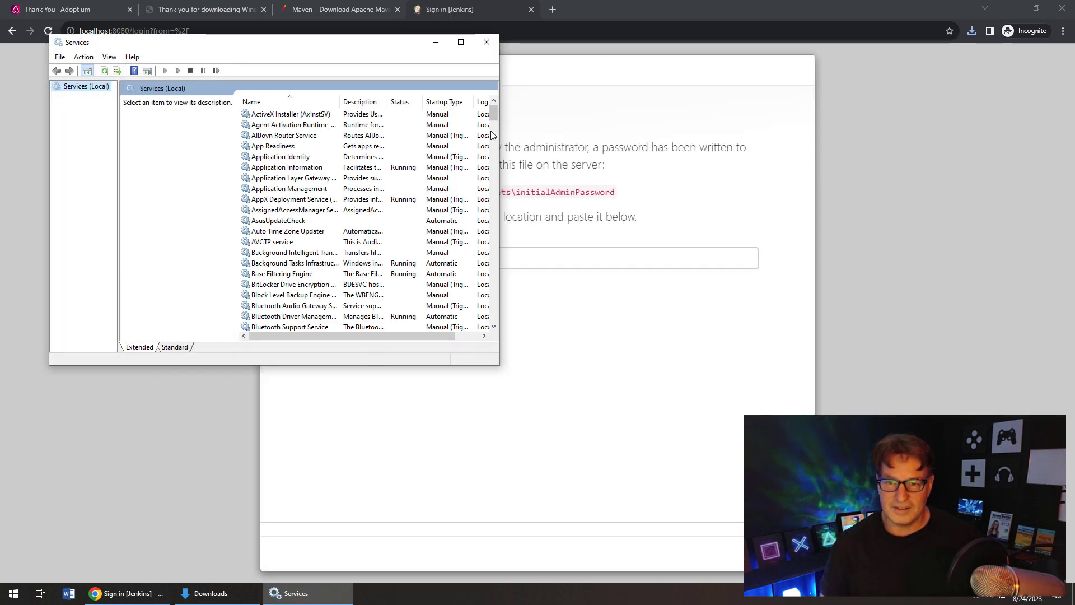
- Close Services, select the initialAdminPassword path on the Unlock Jenkins page, and switch to the Downloads window
{"action": "left_click", "coordinate": [486, 42]}
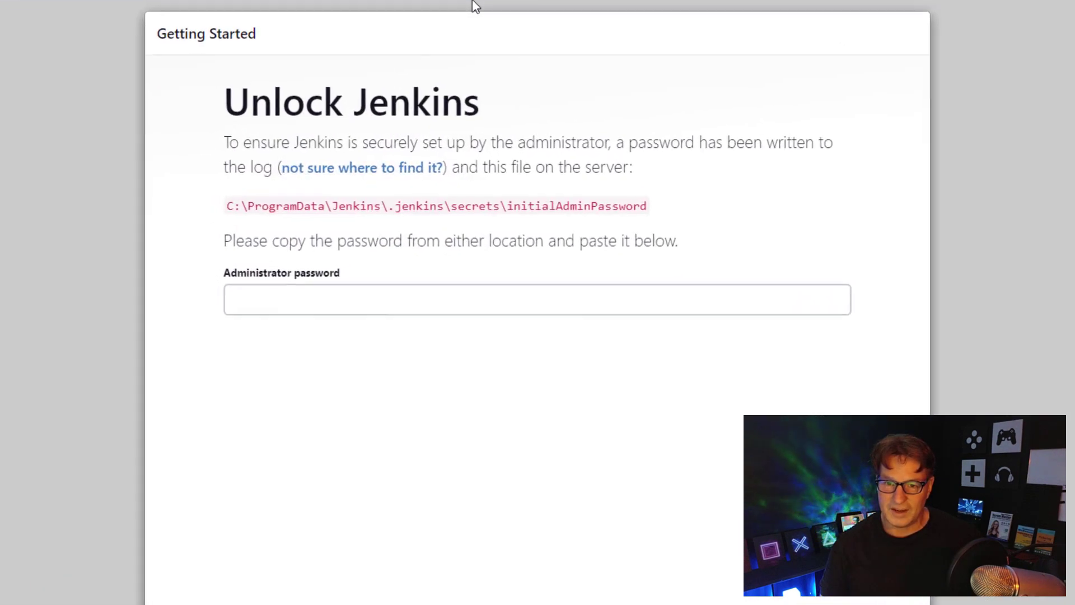
{"action": "left_click", "coordinate": [457, 298]}
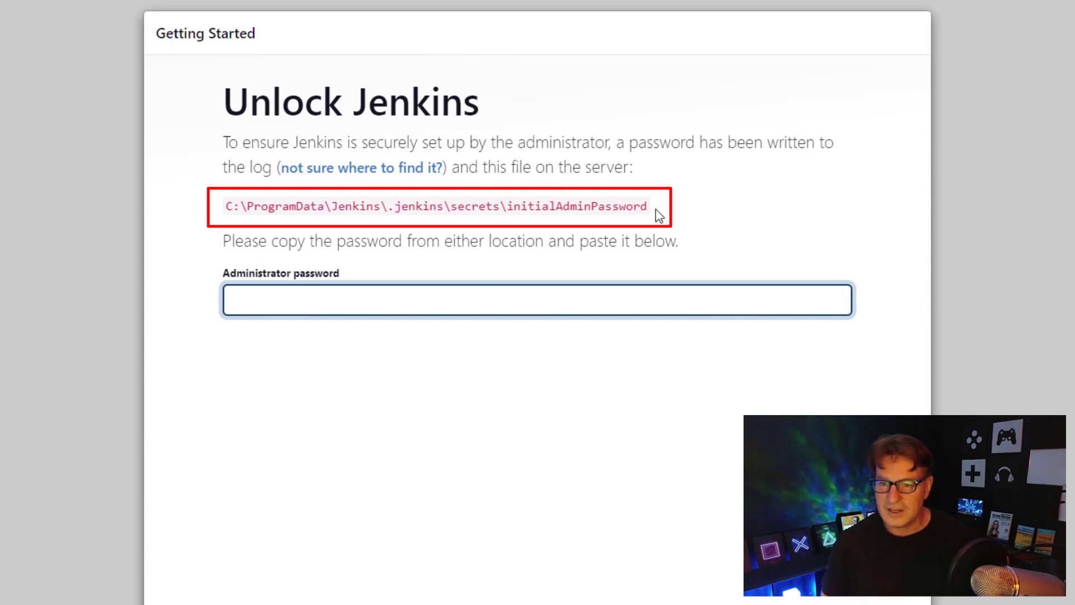
{"action": "left_click_drag", "start_coordinate": [659, 215], "coordinate": [228, 212]}
{"action": "key", "text": "ctrl+c"}
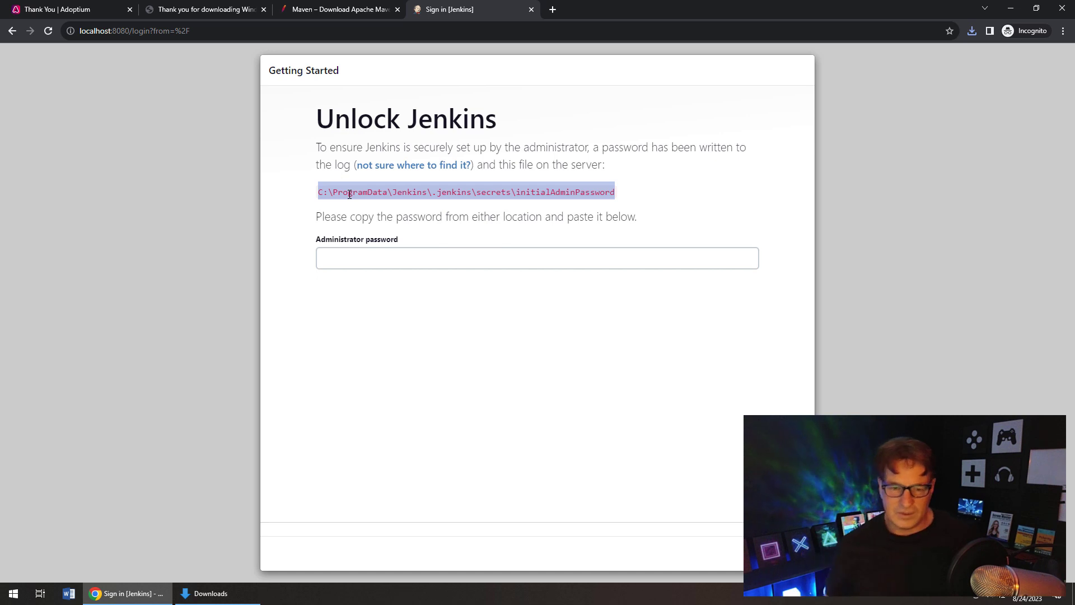
{"action": "left_click", "coordinate": [224, 594]}
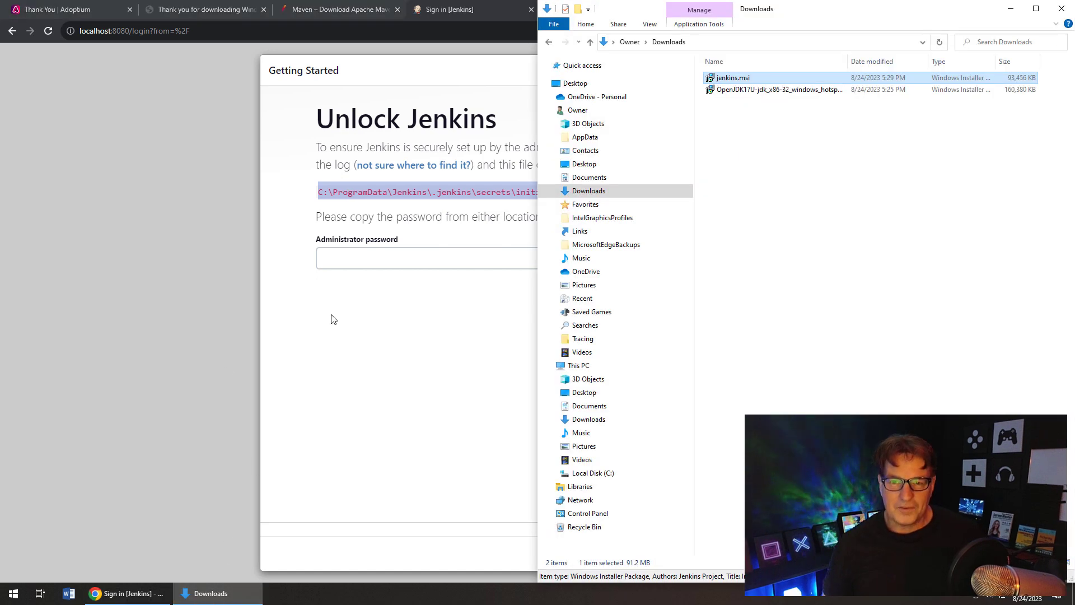
- Paste the copied path into Explorer, trim it to C:\ProgramData\Jenkins, and go into .jenkins\secrets
{"action": "left_click", "coordinate": [767, 46]}
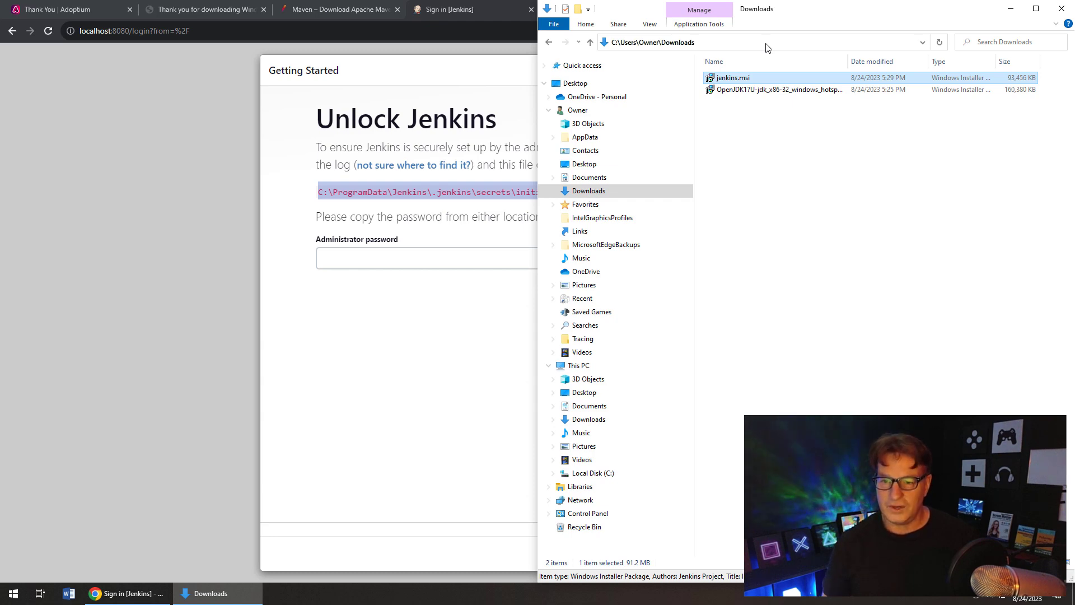
{"action": "left_click", "coordinate": [697, 43]}
{"action": "key", "text": "ctrl+v"}
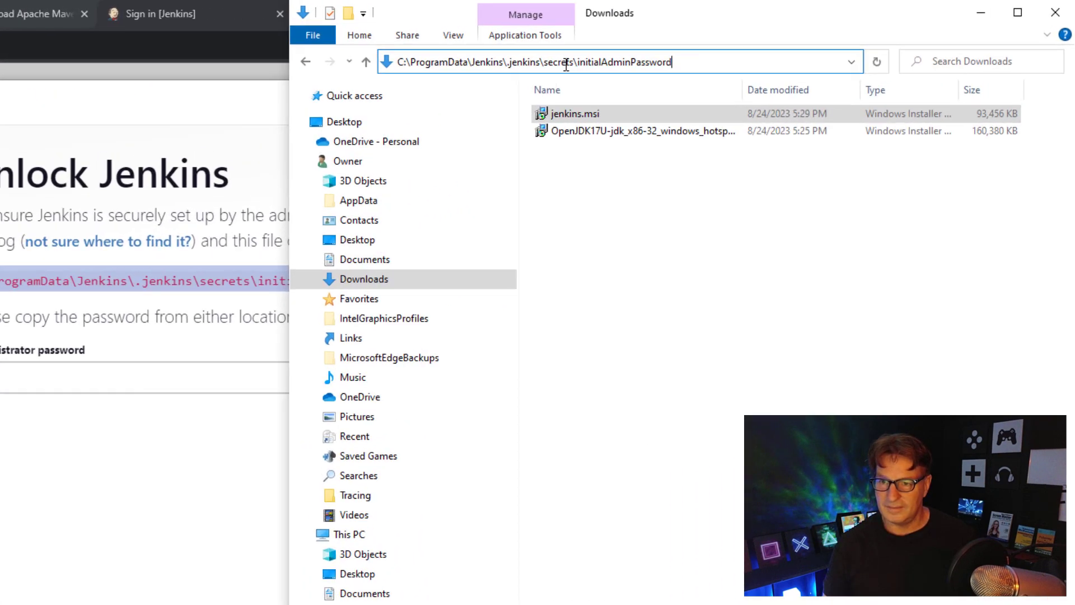
{"action": "left_click_drag", "start_coordinate": [402, 75], "coordinate": [634, 35]}
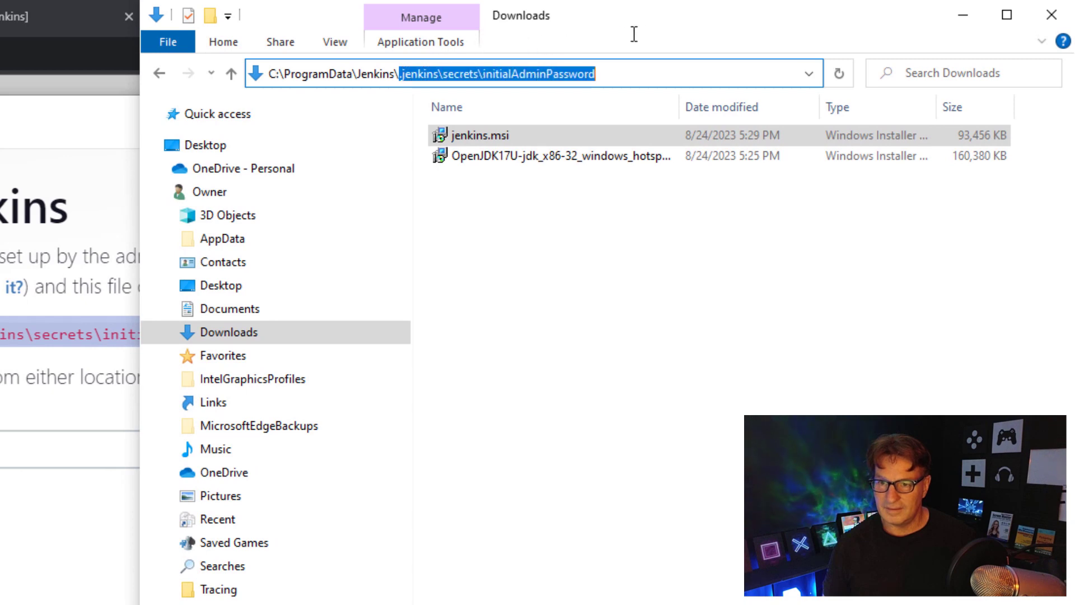
{"action": "key", "text": "BackSpace"}
{"action": "key", "text": "Return"}
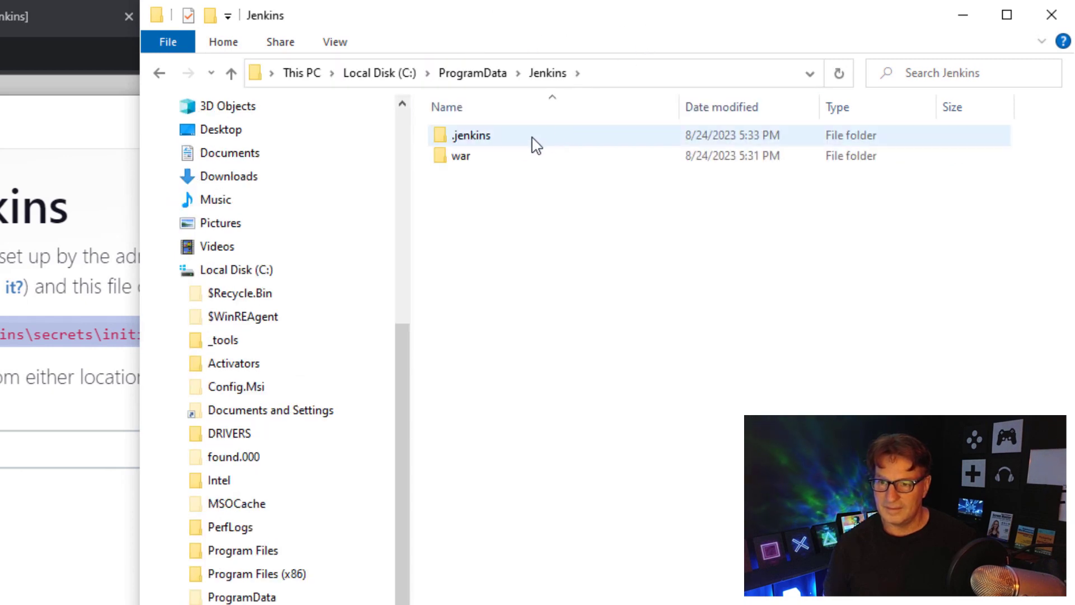
{"action": "left_click", "coordinate": [510, 151]}
{"action": "double_click", "coordinate": [508, 145]}
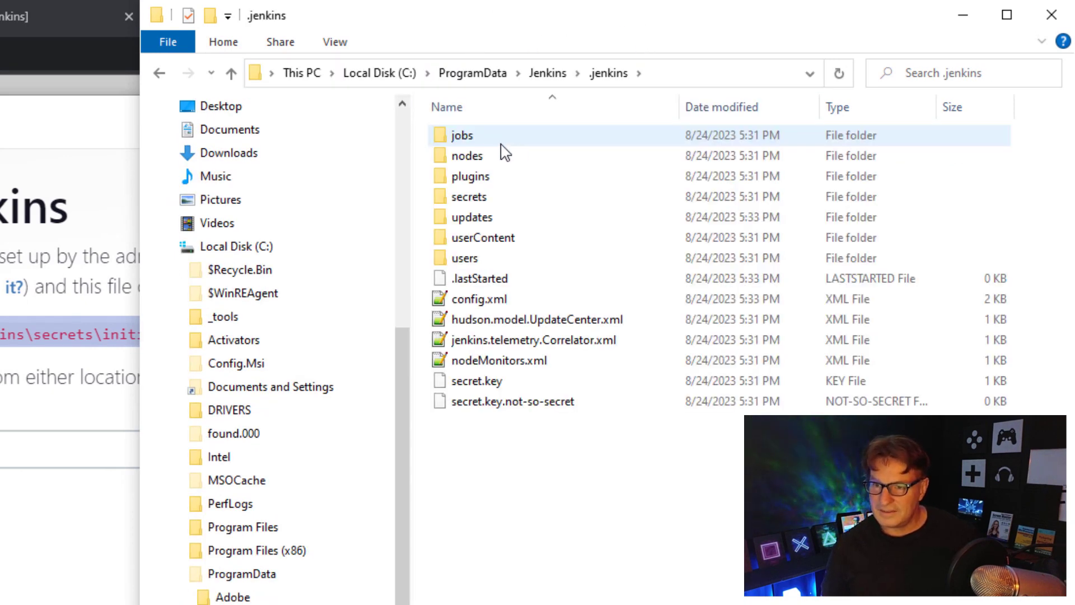
{"action": "double_click", "coordinate": [486, 202]}
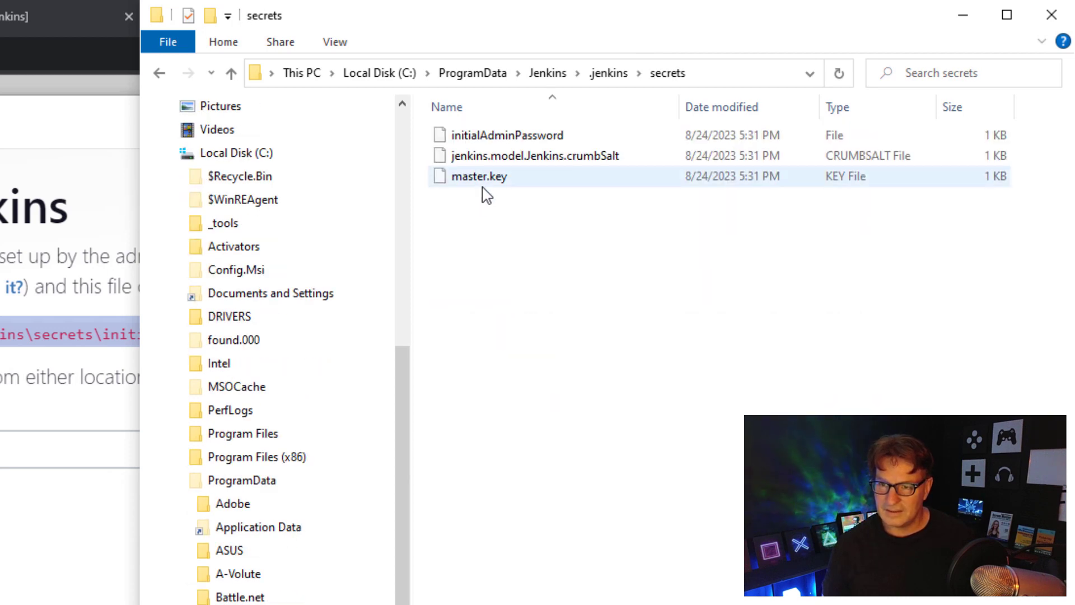
- Open initialAdminPassword in Notepad++, select its password, and return to the Jenkins unlock page
{"action": "left_click", "coordinate": [482, 140]}
{"action": "right_click", "coordinate": [483, 142]}
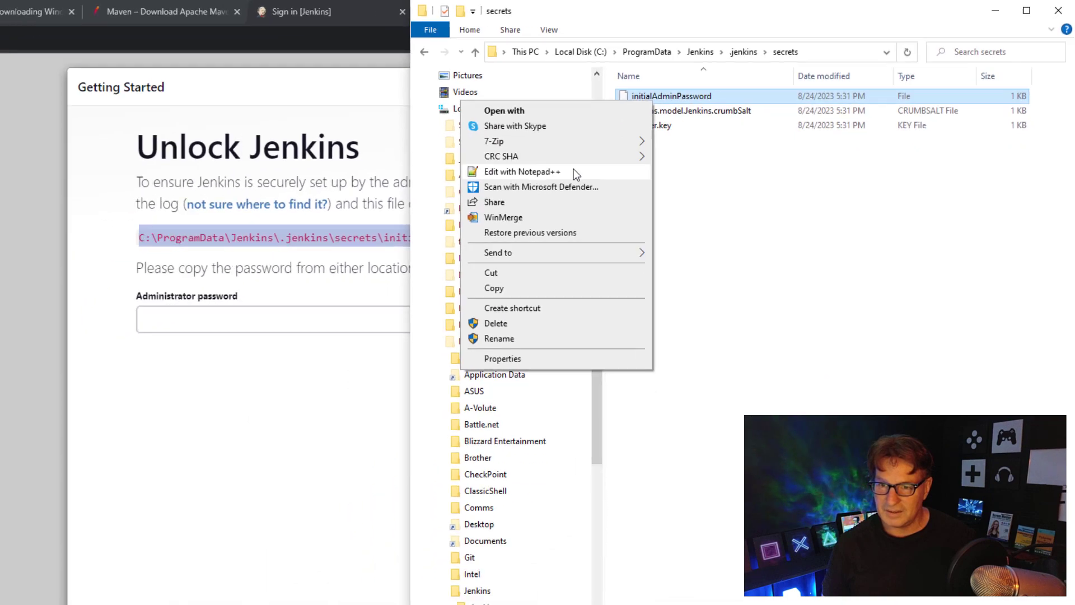
{"action": "left_click", "coordinate": [381, 237]}
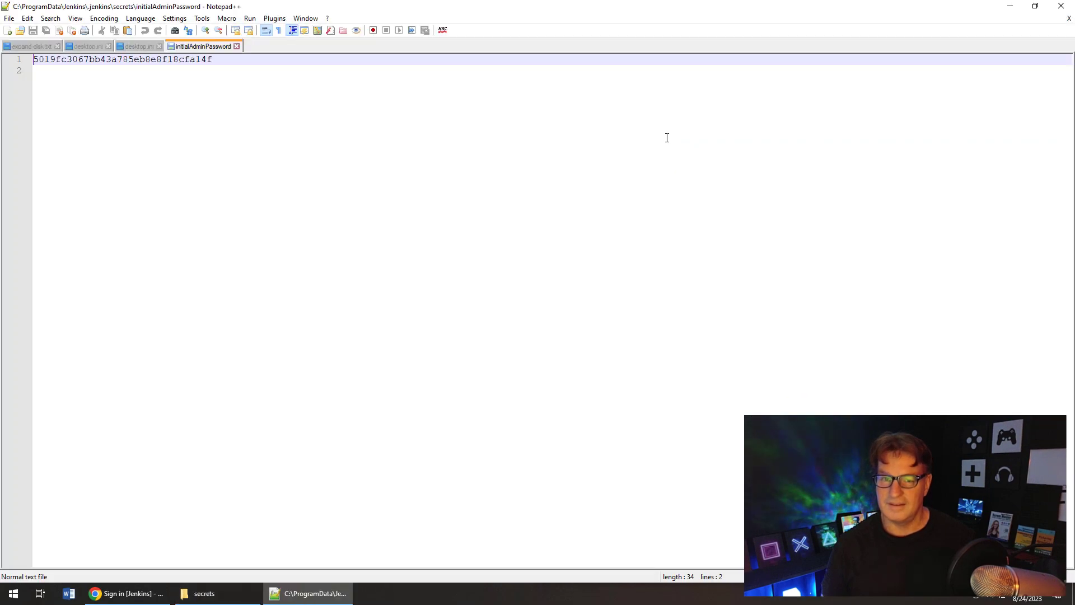
{"action": "key", "text": "ctrl+a"}
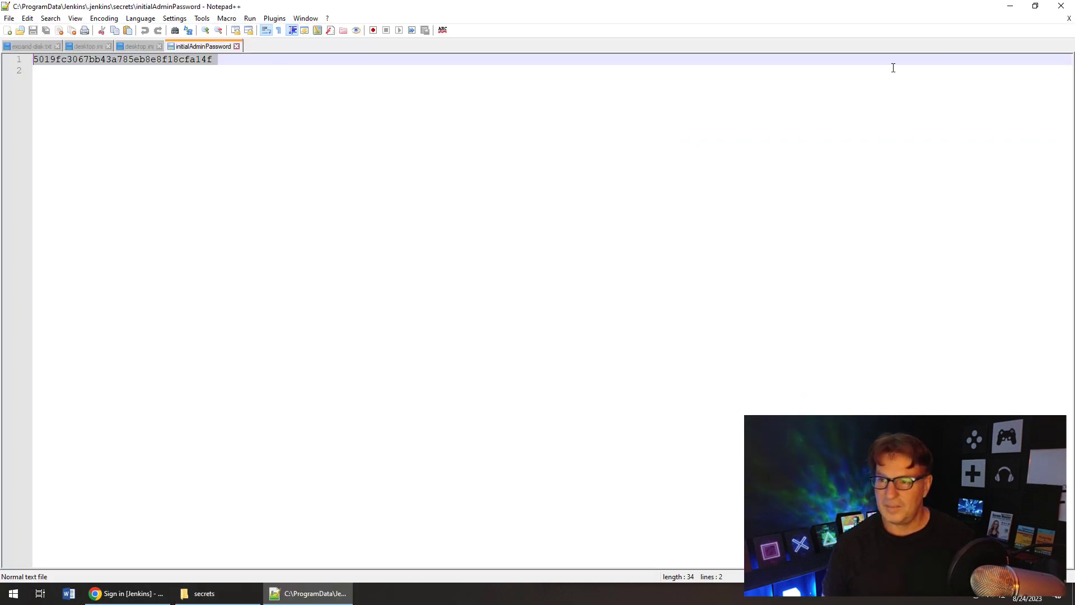
{"action": "left_click", "coordinate": [1010, 6]}
{"action": "left_click", "coordinate": [457, 263]}
- Paste the initial admin password into the Unlock Jenkins page and submit it
{"action": "key", "text": "ctrl+v"}
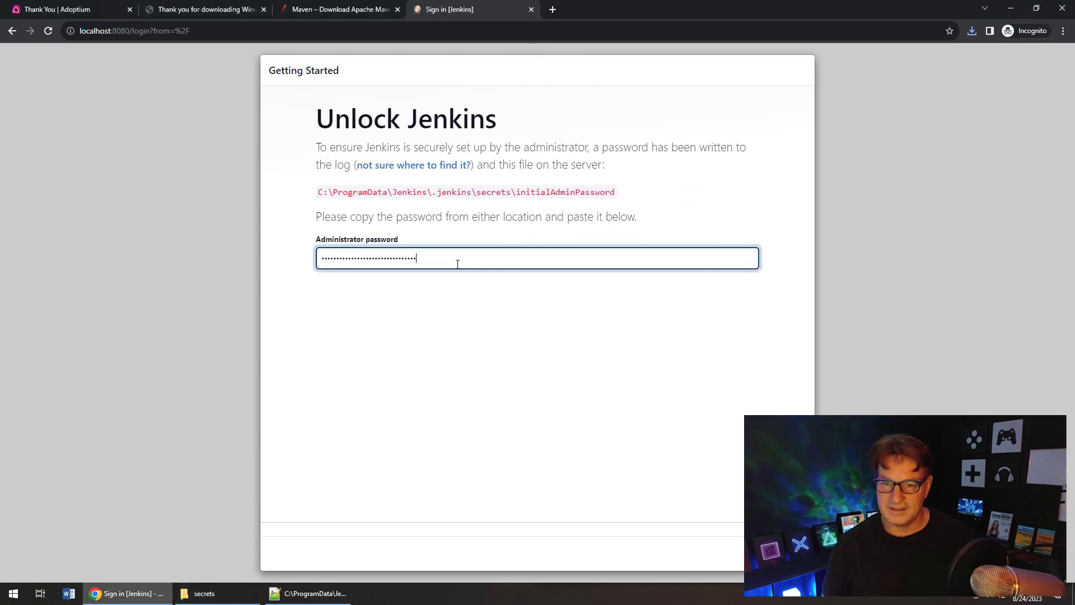
{"action": "key", "text": "Return"}
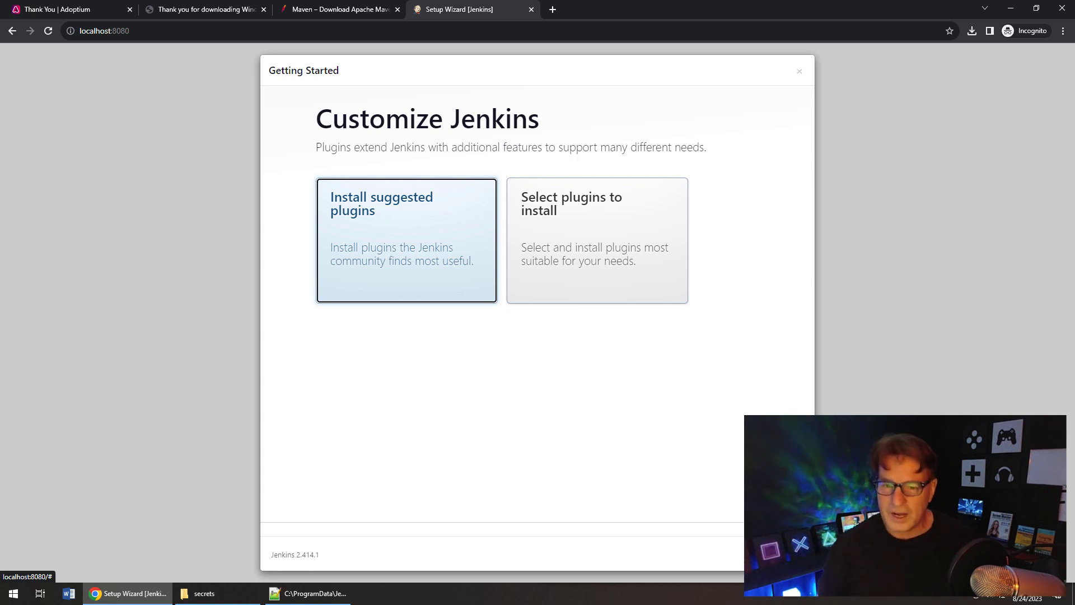
- Choose Install suggested plugins on the Customize Jenkins page
{"action": "left_click", "coordinate": [398, 237]}
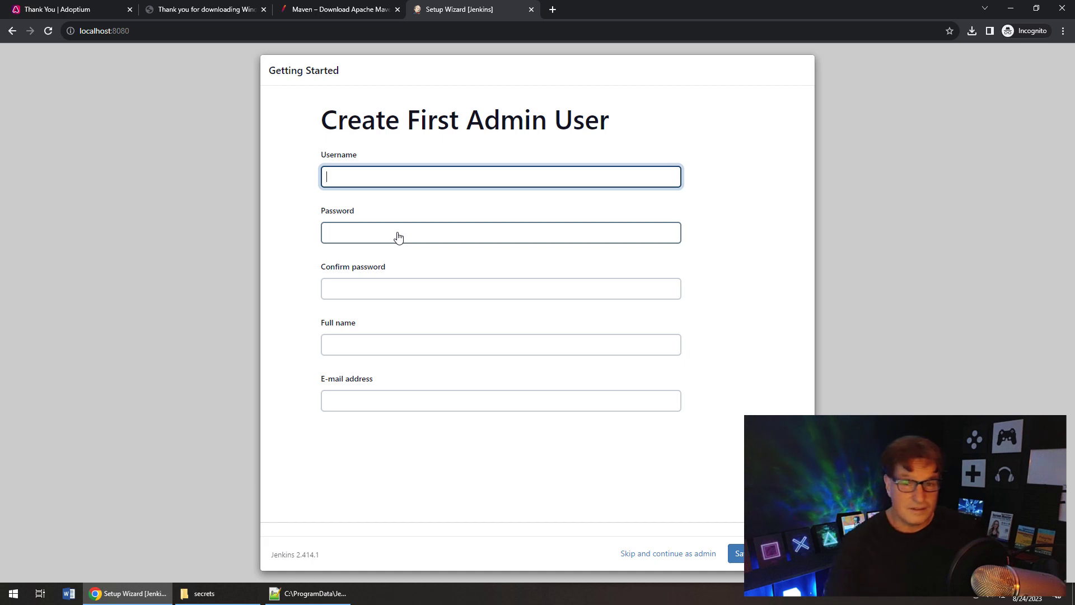
- Fill the first admin user's username, password, password confirmation, full name and e-mail
{"action": "type", "text": "enkins"}
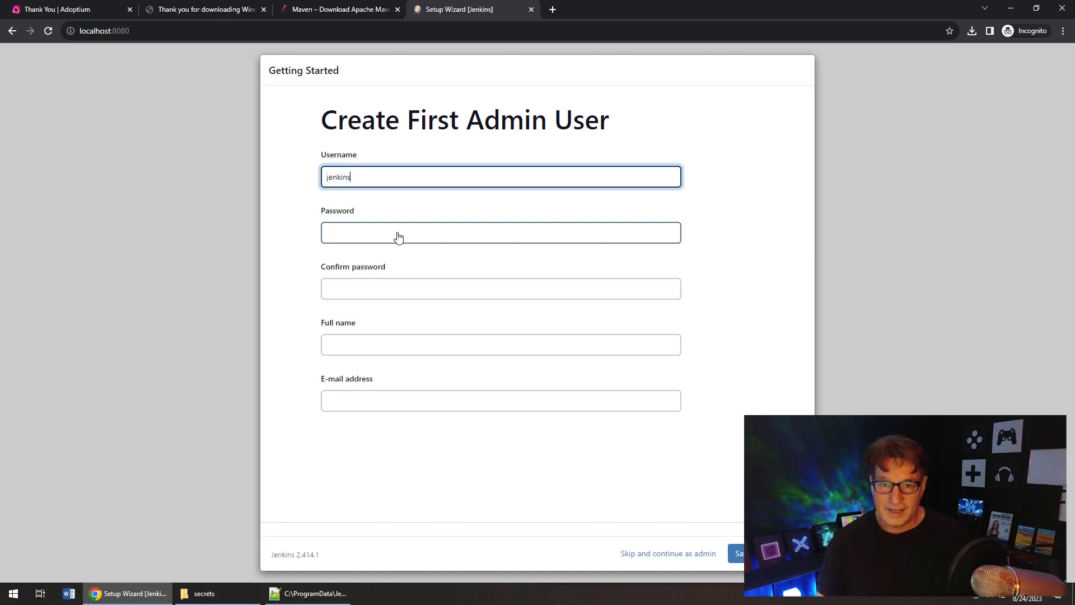
{"action": "left_click", "coordinate": [398, 237]}
{"action": "type", "text": "j"}
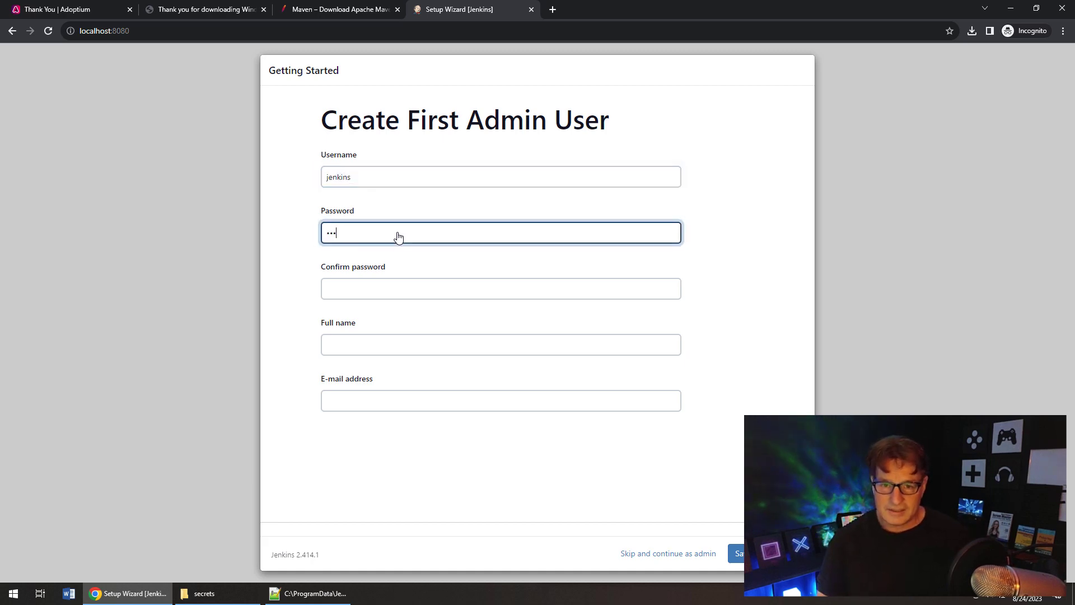
{"action": "type", "text": "enkins"}
{"action": "key", "text": "Tab"}
{"action": "type", "text": "jenkin"}
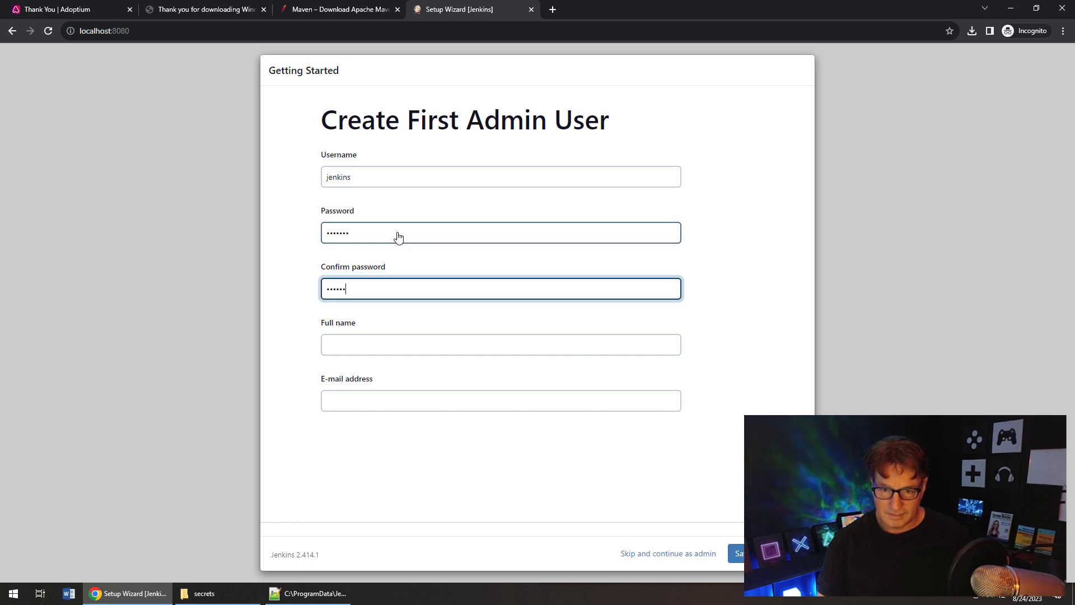
{"action": "type", "text": "s"}
{"action": "key", "text": "Tab"}
{"action": "type", "text": "J"}
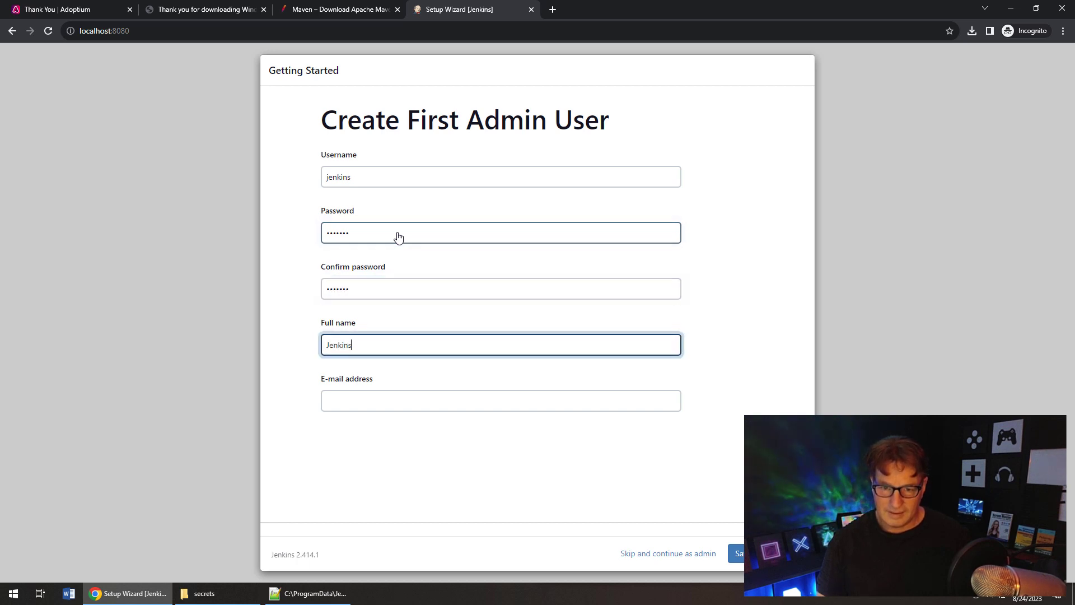
{"action": "key", "text": "Tab"}
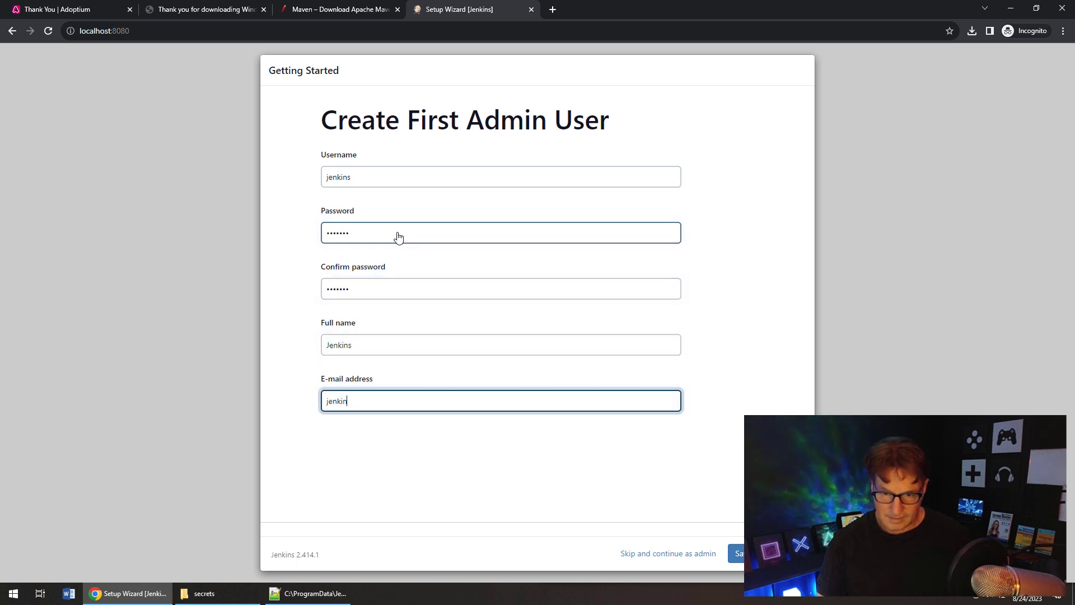
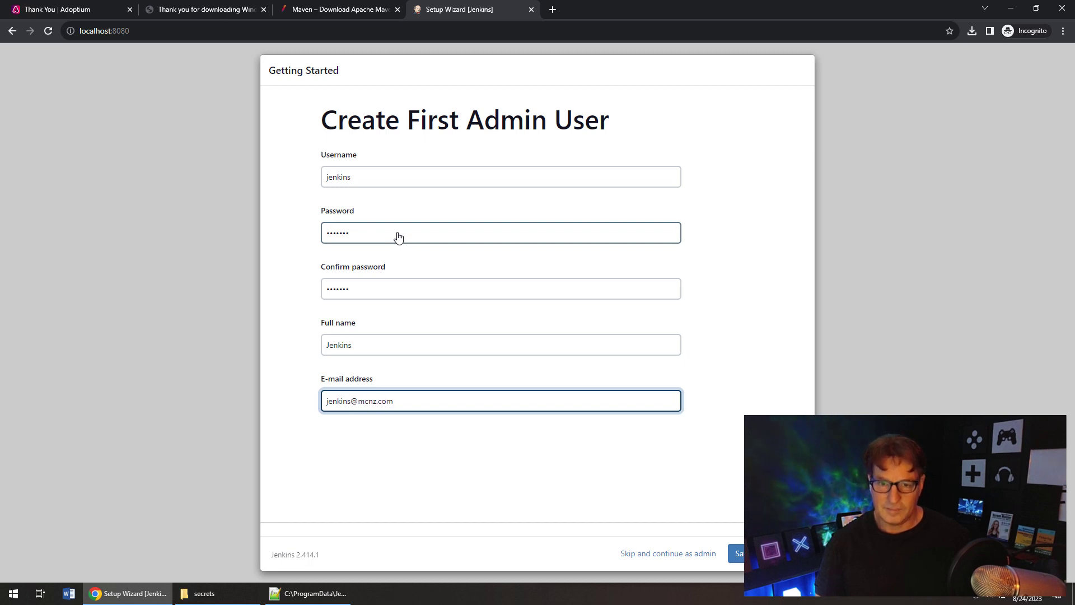
{"action": "left_click", "coordinate": [736, 553]}
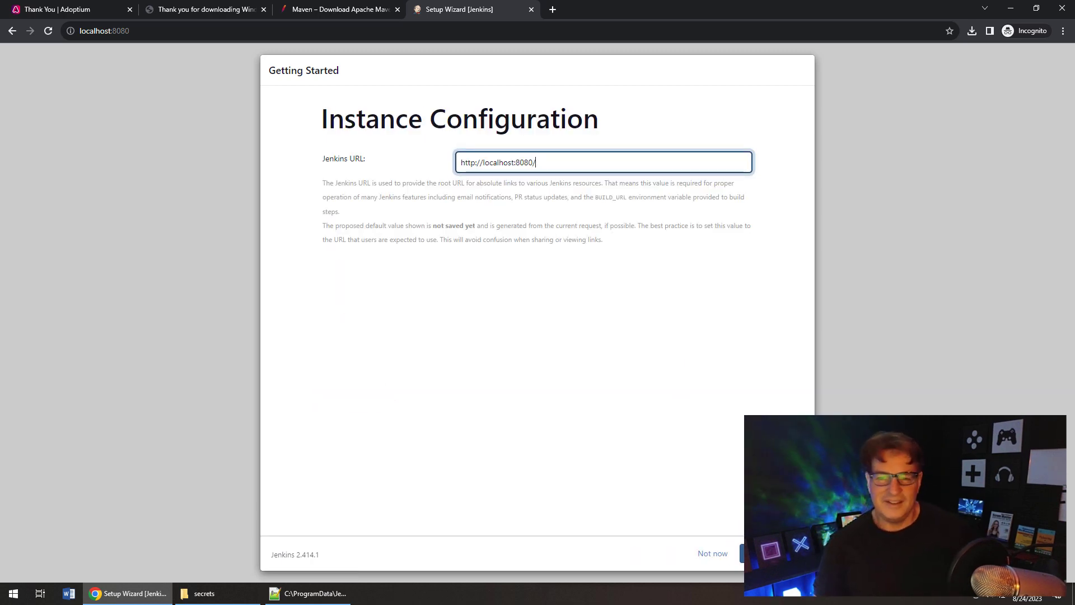
{"action": "left_click", "coordinate": [773, 553]}
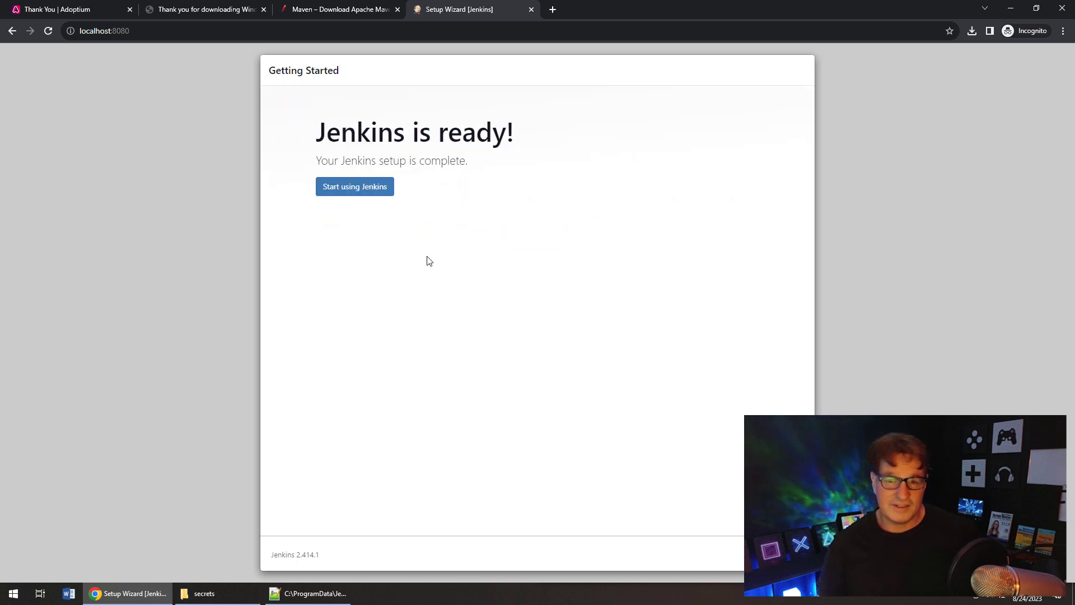
{"action": "left_click", "coordinate": [353, 186]}
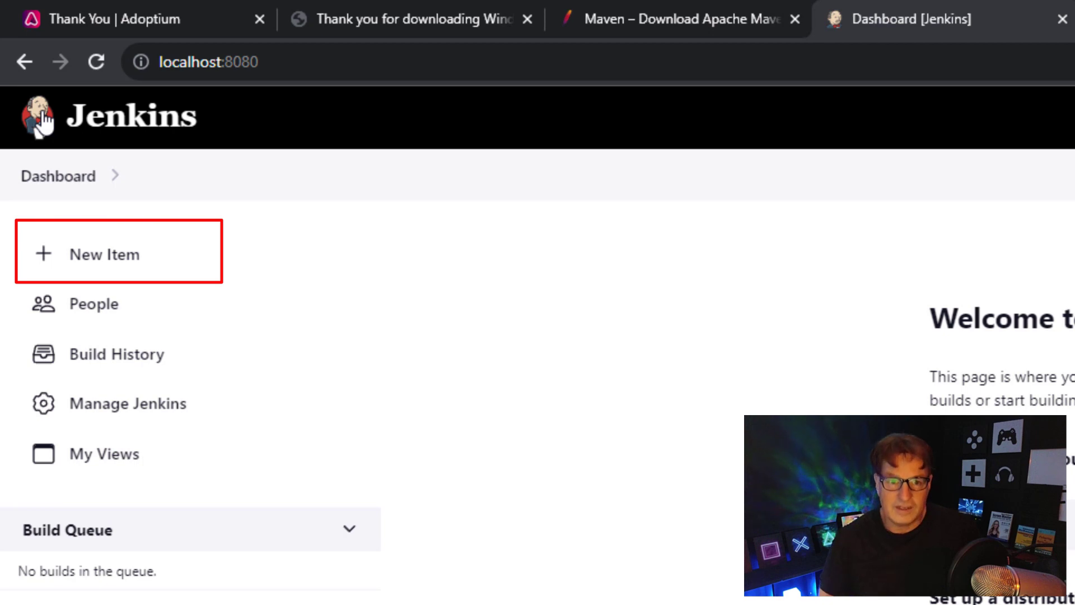
- Create a new Freestyle project named first-jenkins-build-job
{"action": "left_click", "coordinate": [122, 260]}
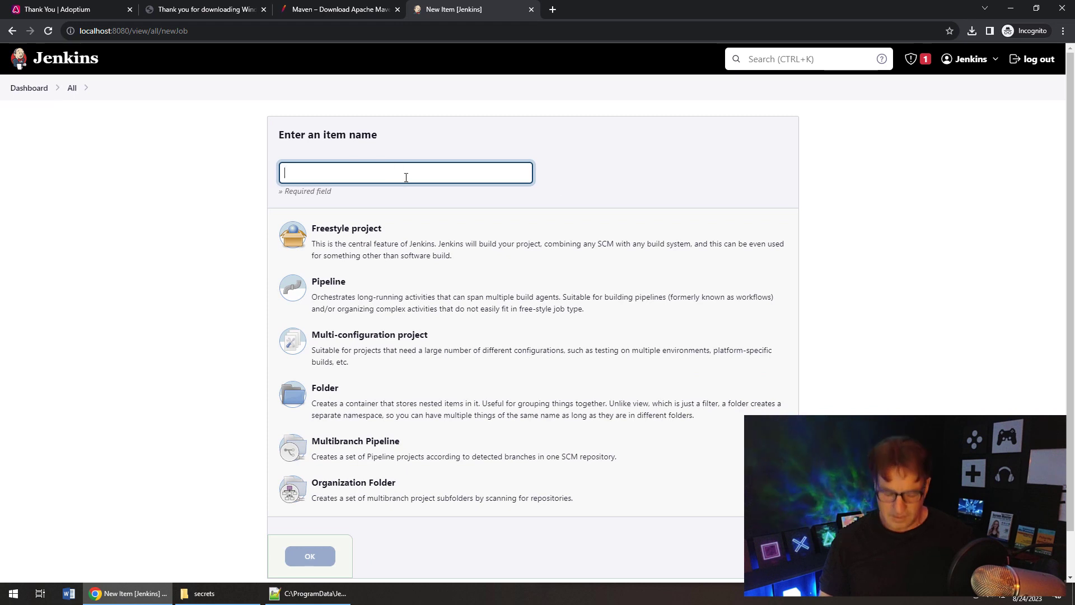
{"action": "type", "text": "firs"}
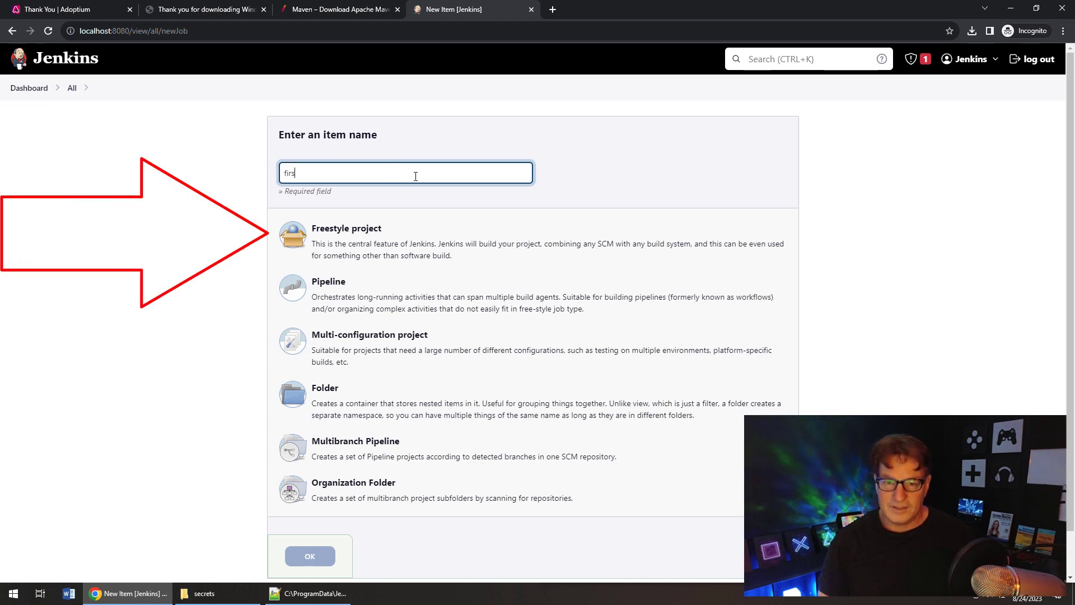
{"action": "type", "text": "t-jenkins-bu"}
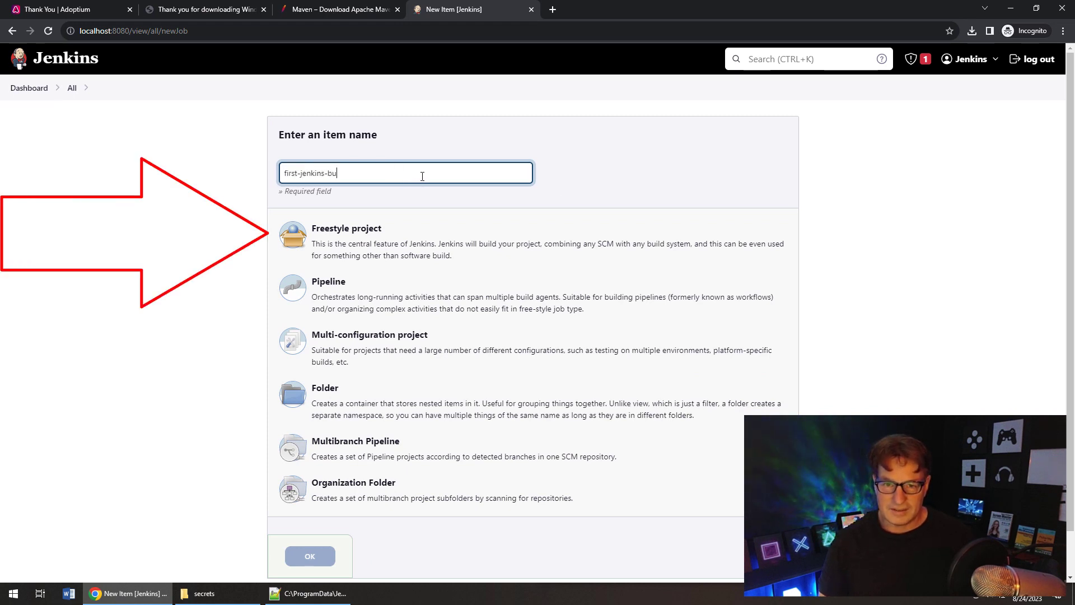
{"action": "type", "text": "ild-job"}
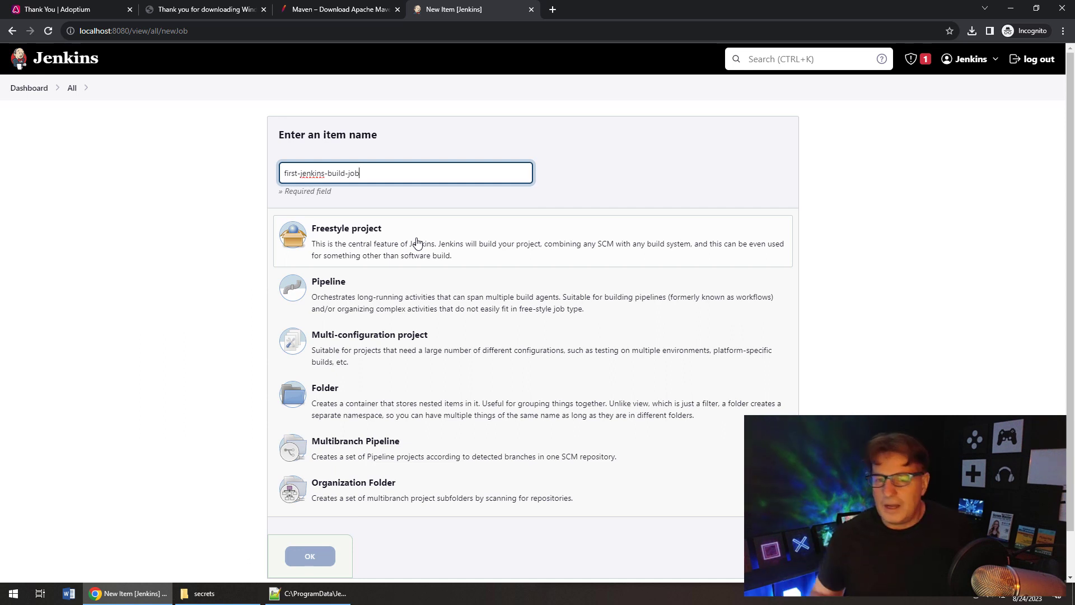
{"action": "left_click", "coordinate": [417, 242]}
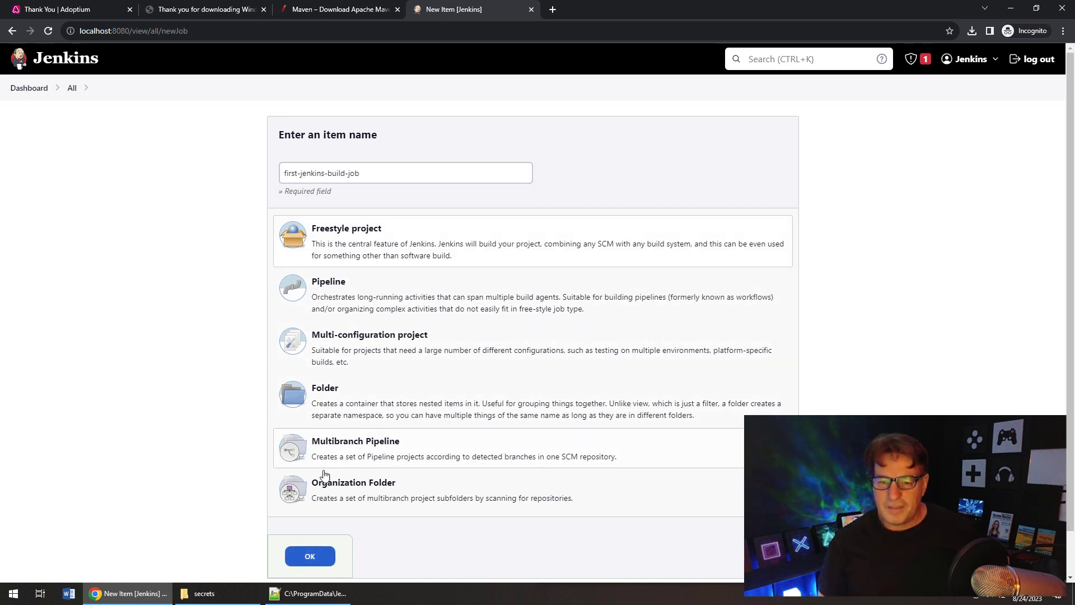
{"action": "left_click", "coordinate": [310, 555]}
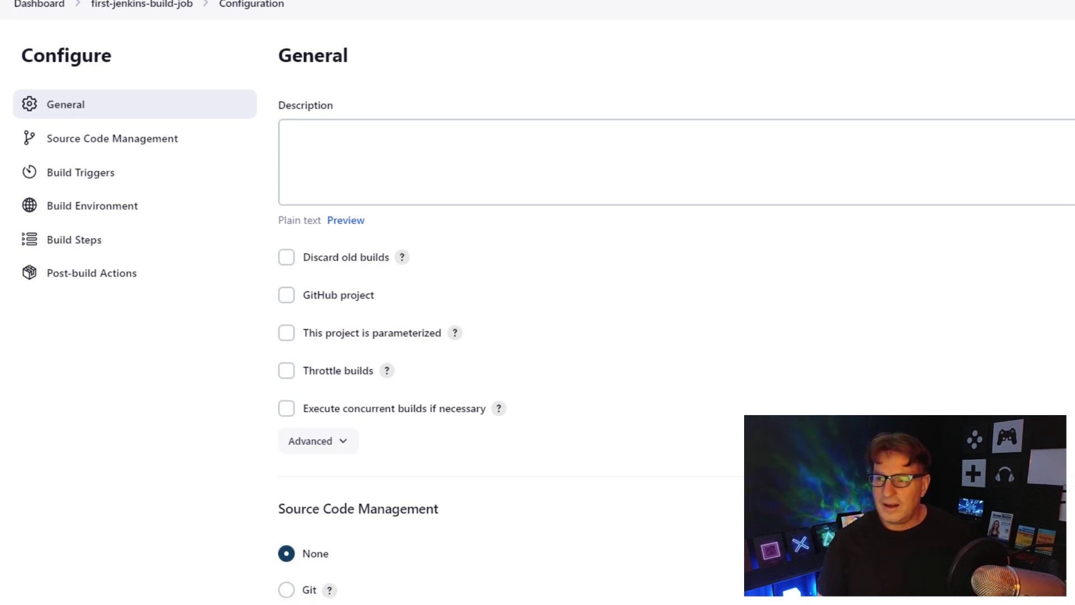
- Scroll the job's Configure page down to Build Steps and list the Add build step options
{"action": "scroll", "coordinate": [671, 302], "scroll_direction": "down", "scroll_amount": 4}
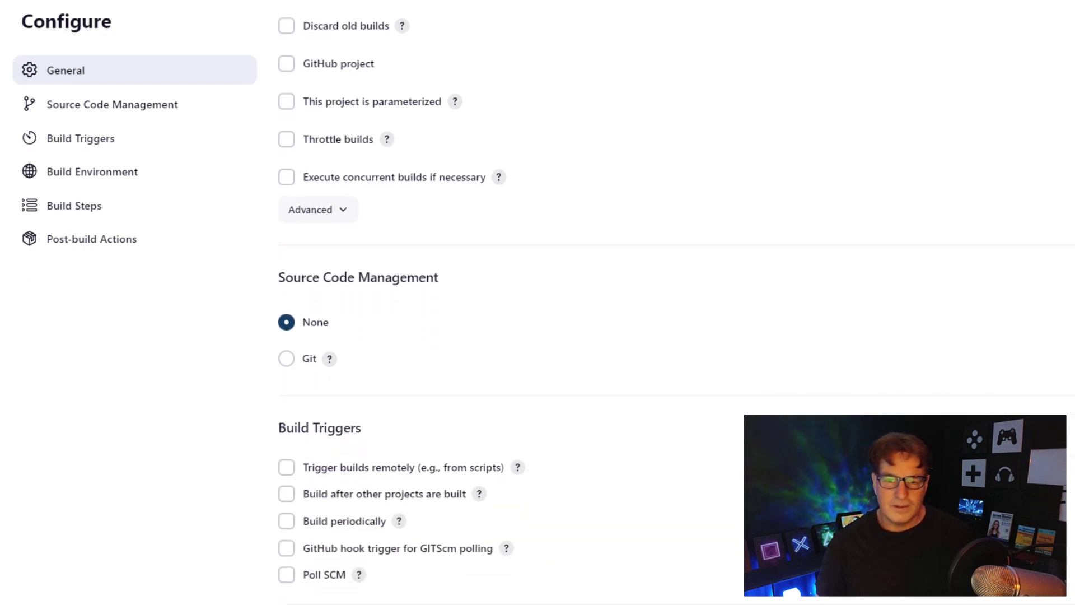
{"action": "scroll", "coordinate": [671, 302], "scroll_direction": "down", "scroll_amount": 5}
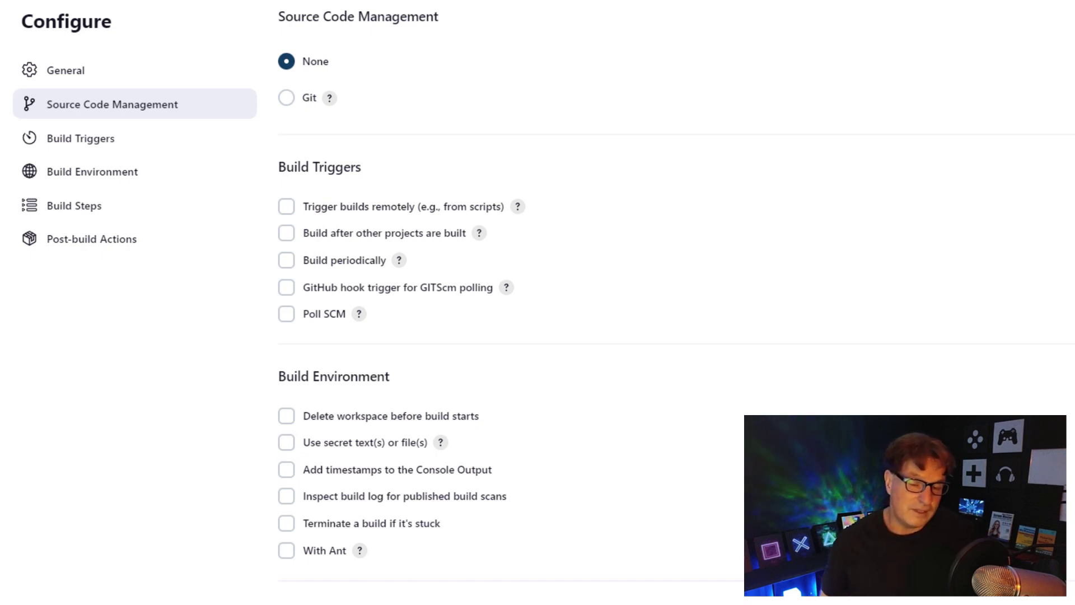
{"action": "scroll", "coordinate": [616, 303], "scroll_direction": "down", "scroll_amount": 4}
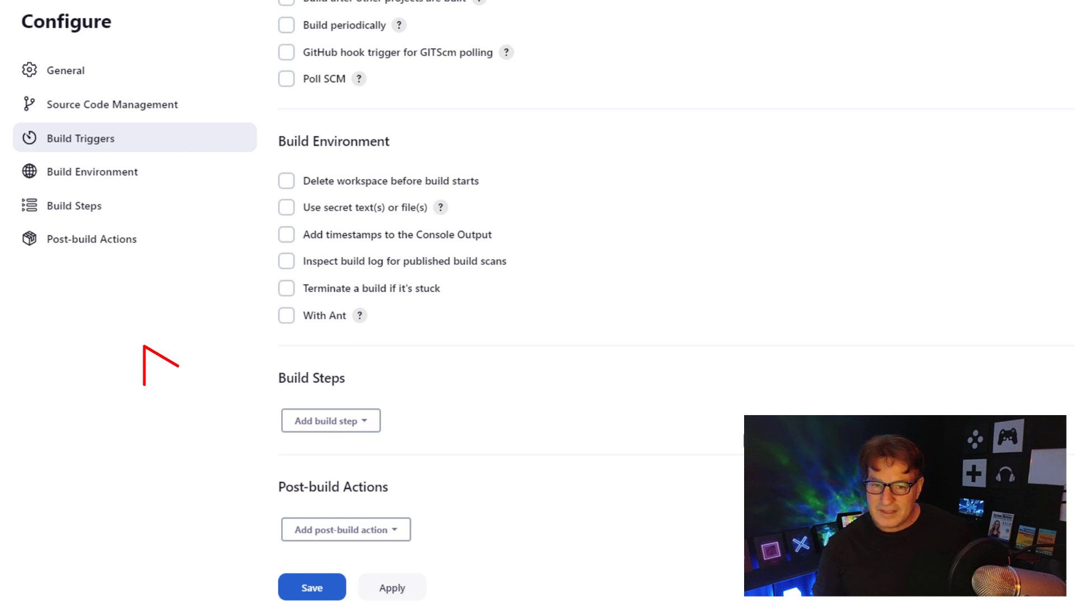
{"action": "left_click", "coordinate": [360, 423]}
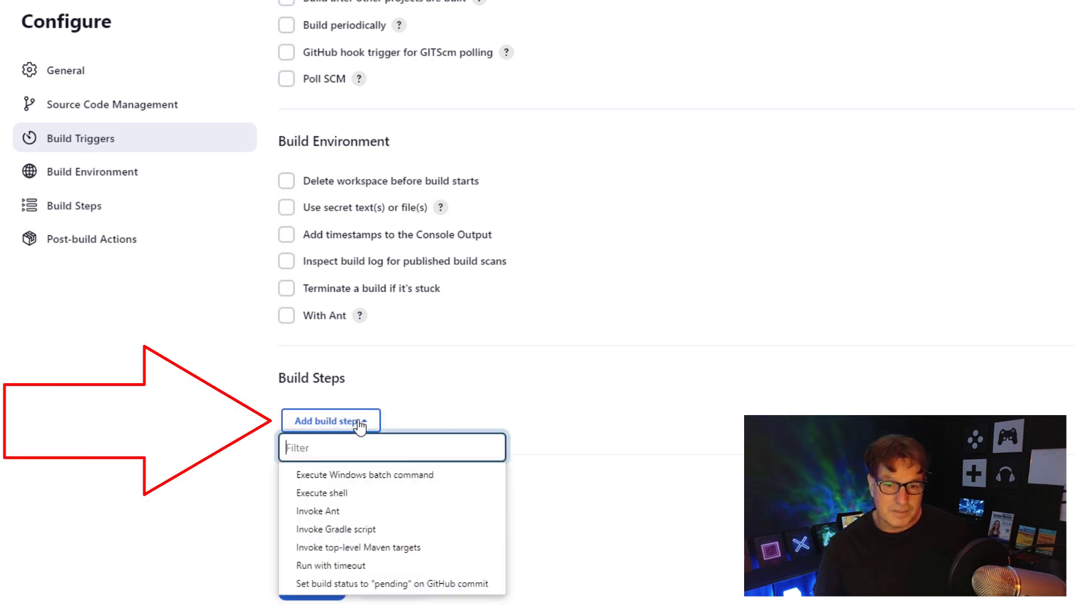
- Add an Execute Windows batch command step with the command echo "Hello World!!!"
{"action": "left_click", "coordinate": [470, 480]}
{"action": "left_click", "coordinate": [463, 502]}
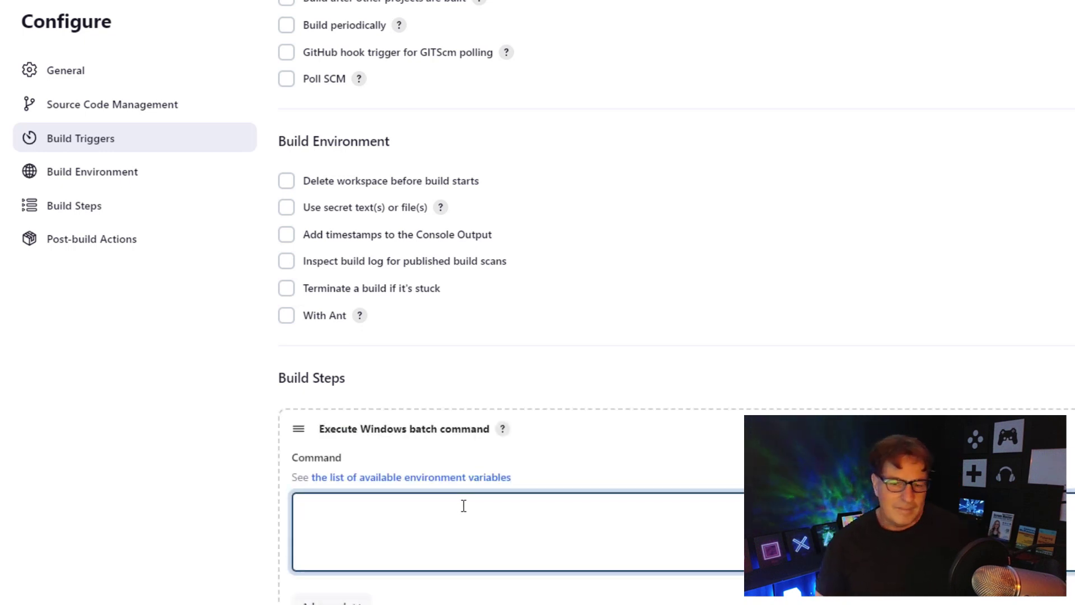
{"action": "type", "text": "ech"}
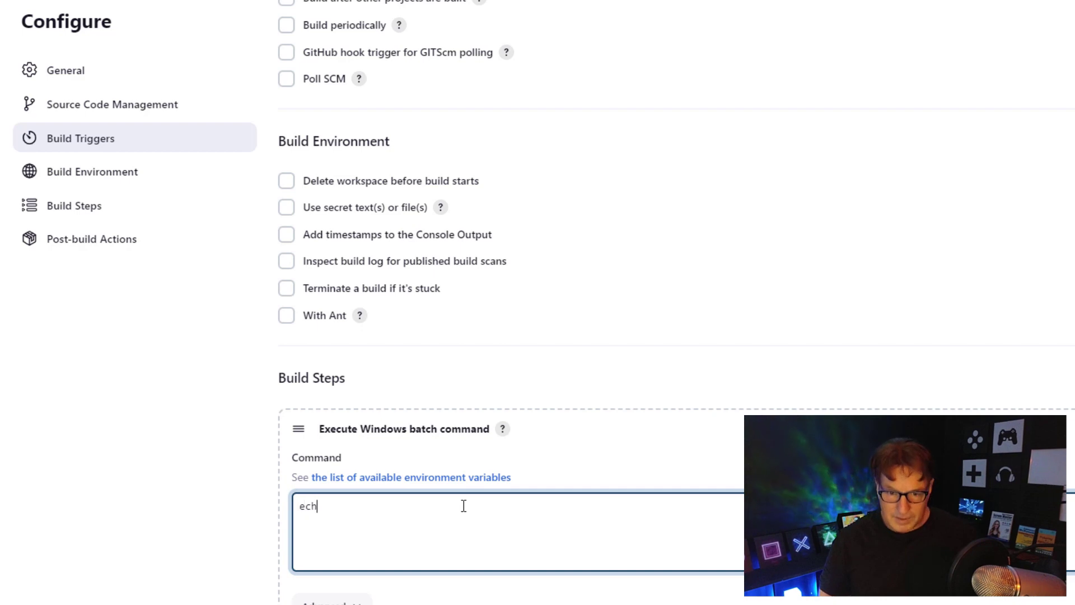
{"action": "type", "text": "o \"Hello Wh"}
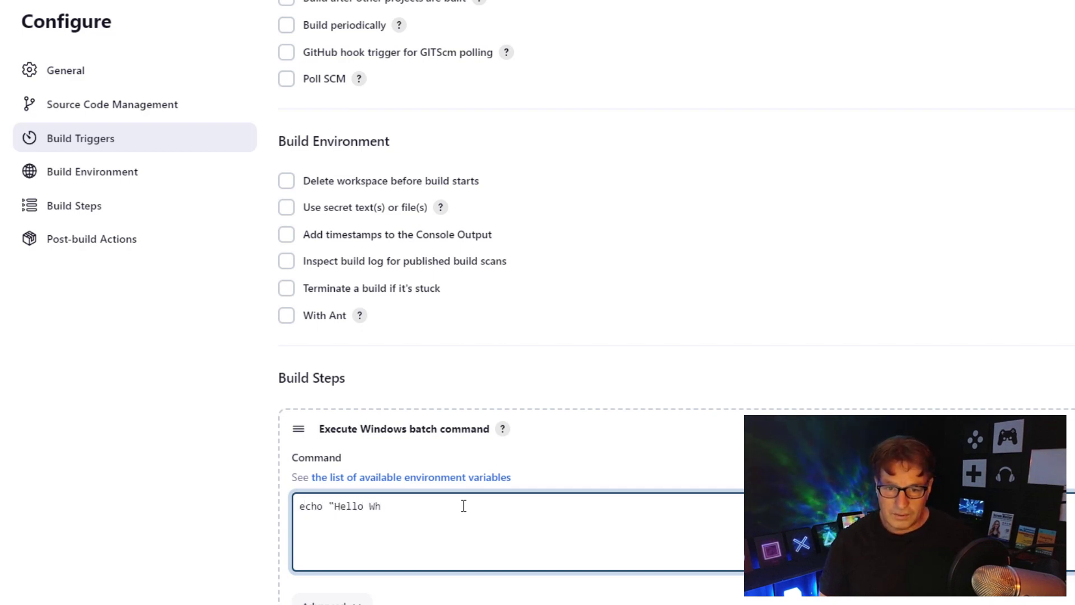
{"action": "key", "text": "BackSpace"}
{"action": "type", "text": "orld!!!"}
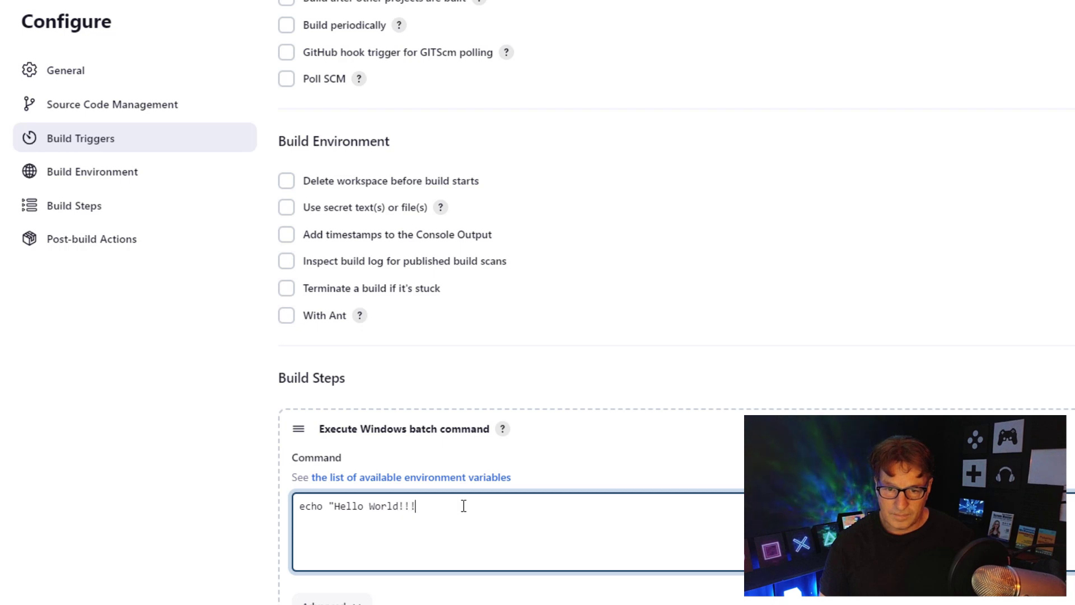
{"action": "type", "text": "\""}
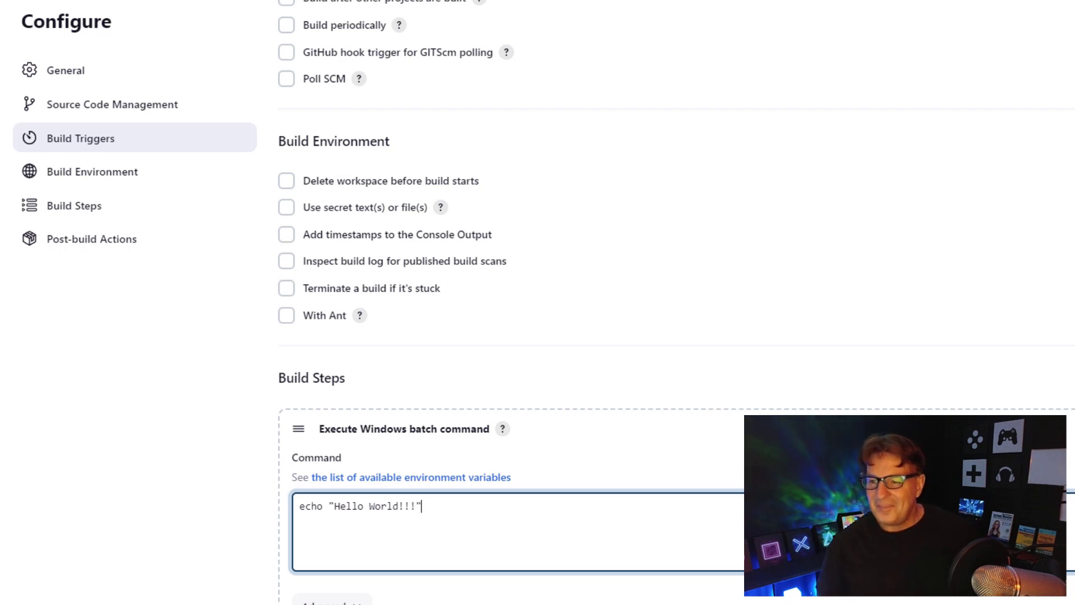
{"action": "scroll", "coordinate": [672, 303], "scroll_direction": "down", "scroll_amount": 4}
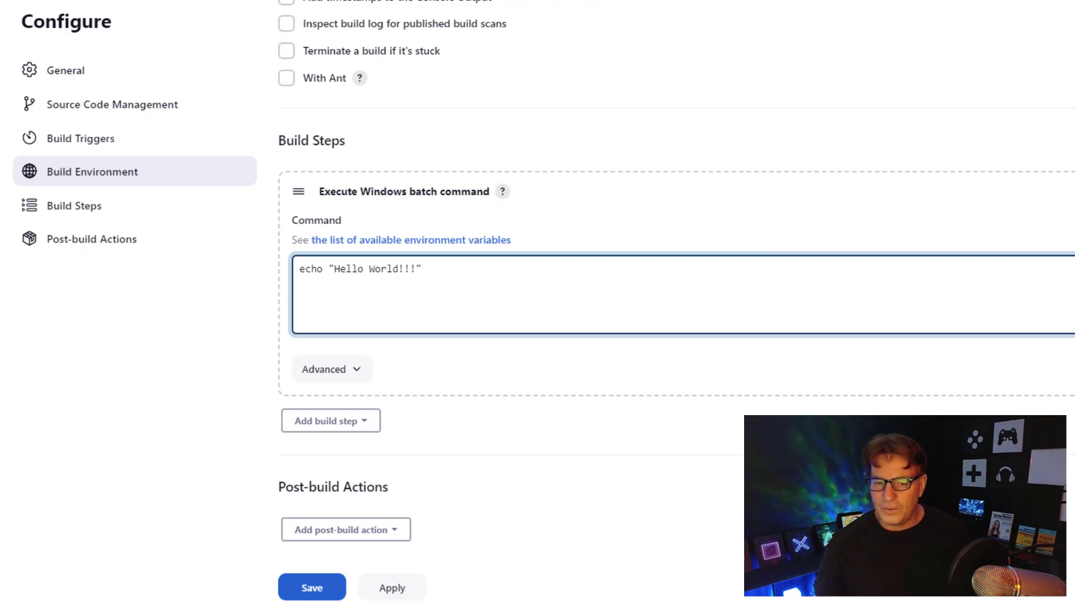
{"action": "left_click", "coordinate": [392, 587]}
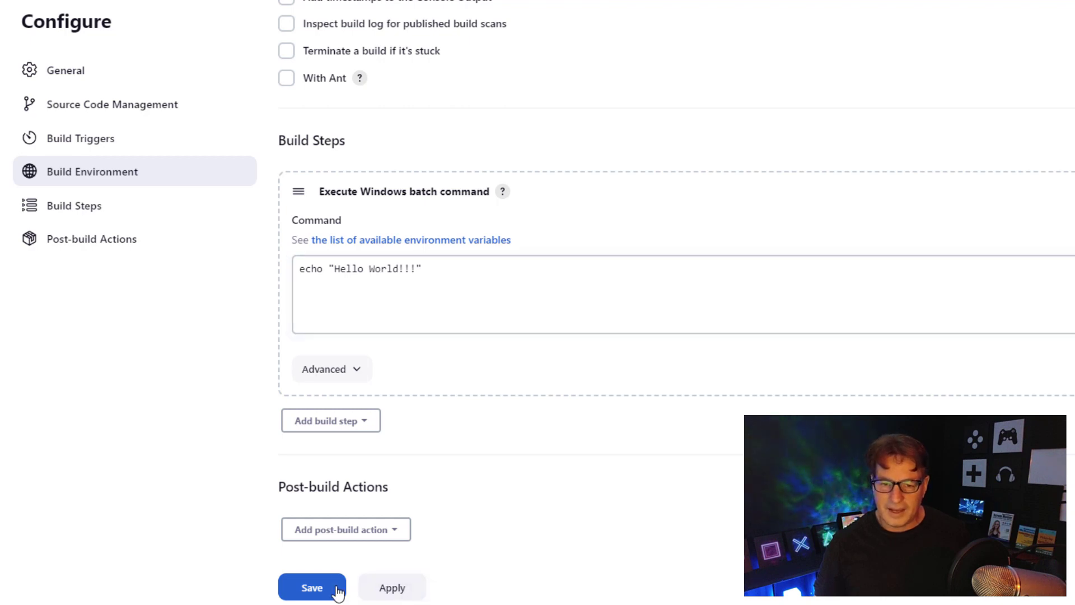
- Save first-jenkins-build-job, run Build Now, and open build #1 from Build History
{"action": "left_click", "coordinate": [302, 591]}
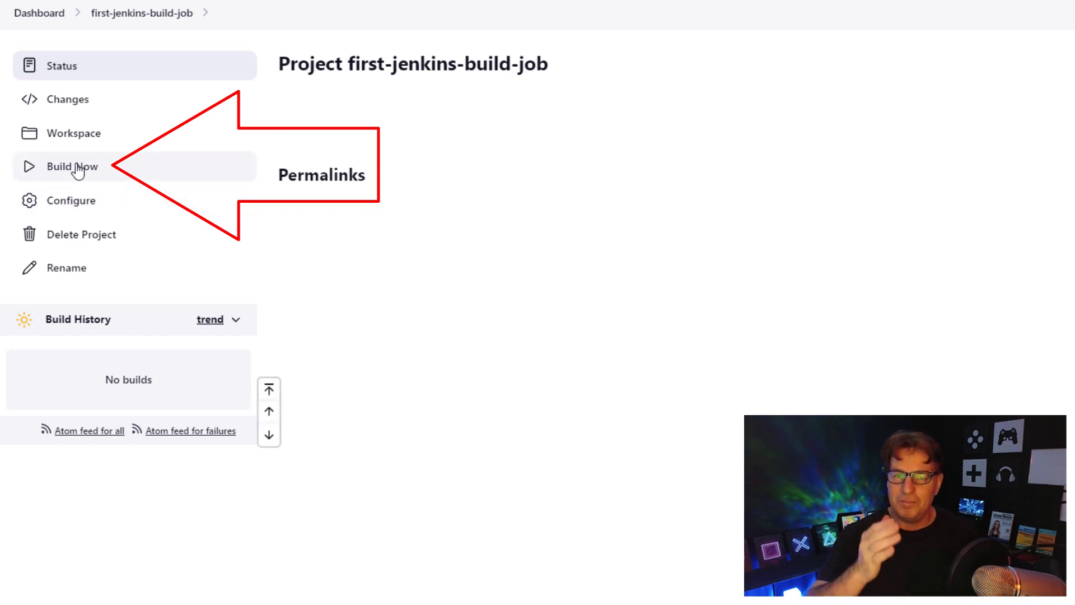
{"action": "left_click", "coordinate": [141, 170]}
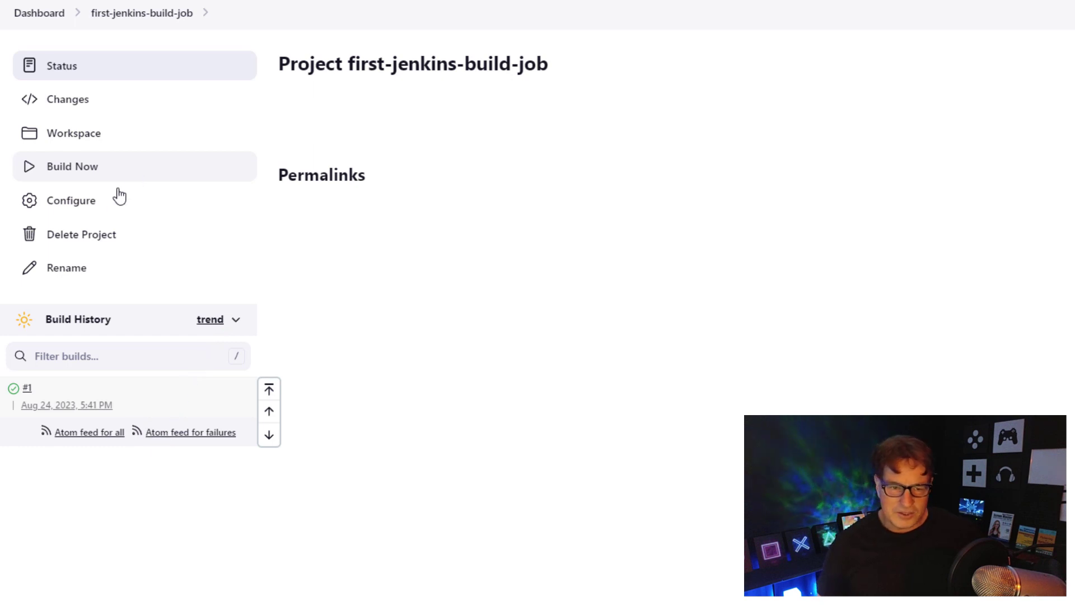
{"action": "left_click", "coordinate": [28, 389]}
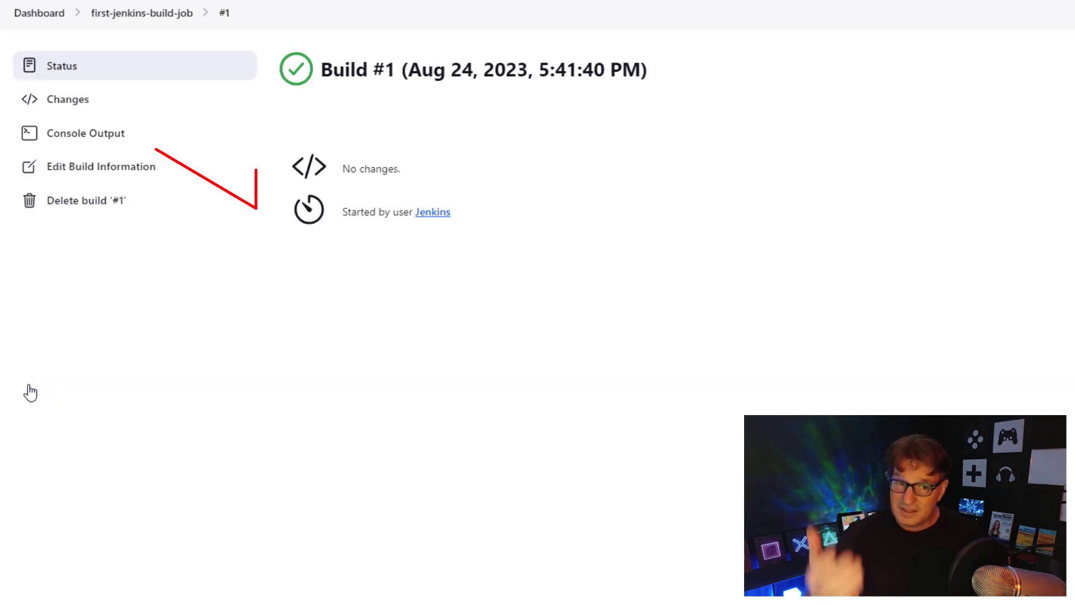
- Open build #1's Console Output and select the full workspace path on the echo line
{"action": "left_click", "coordinate": [110, 133]}
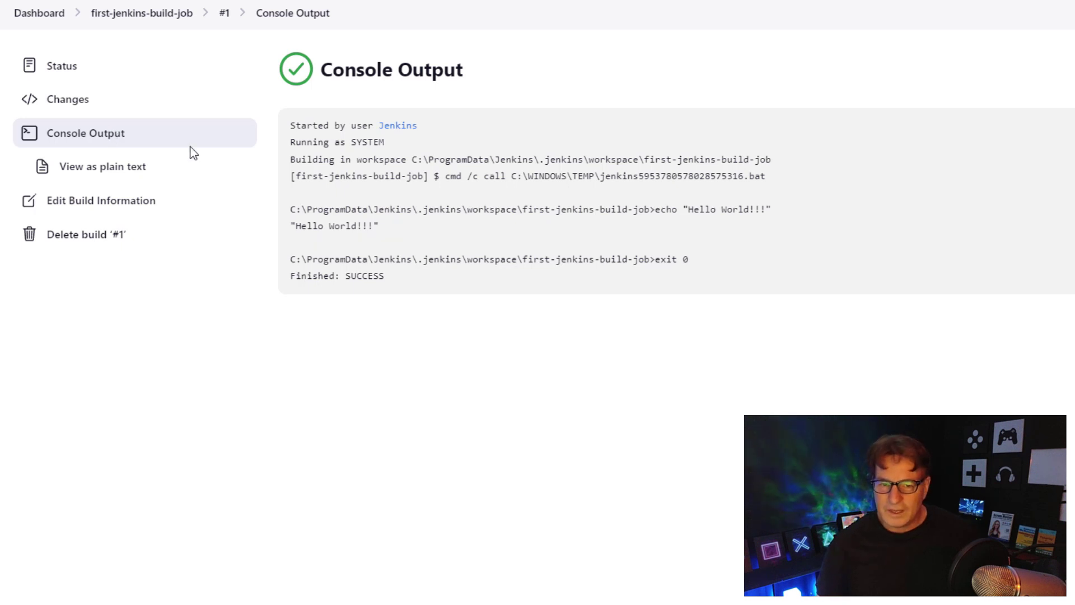
{"action": "left_click_drag", "start_coordinate": [290, 210], "coordinate": [514, 222]}
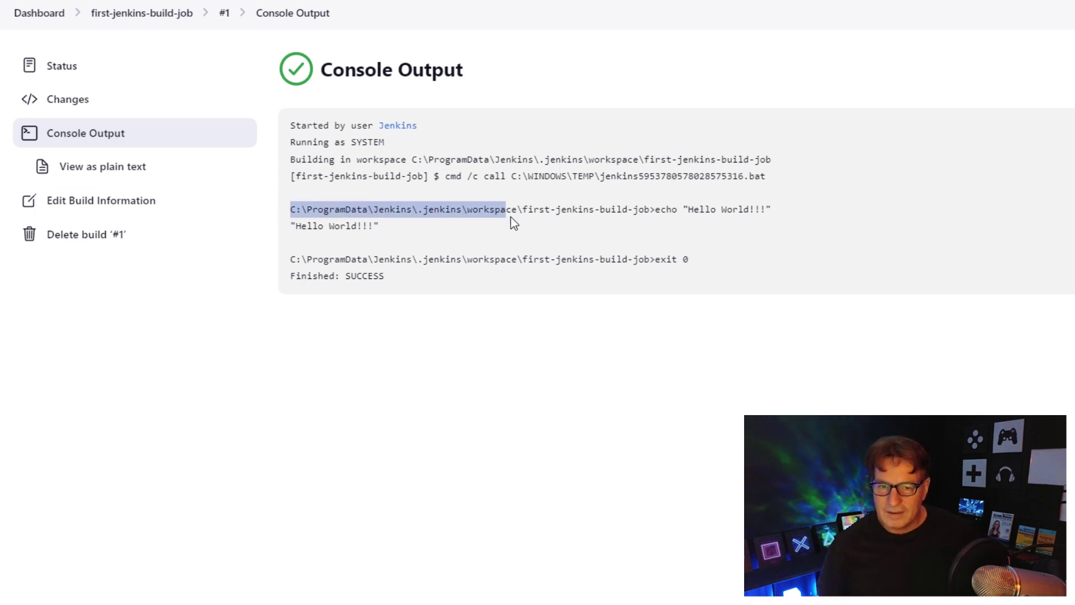
{"action": "left_click_drag", "start_coordinate": [603, 216], "coordinate": [656, 215]}
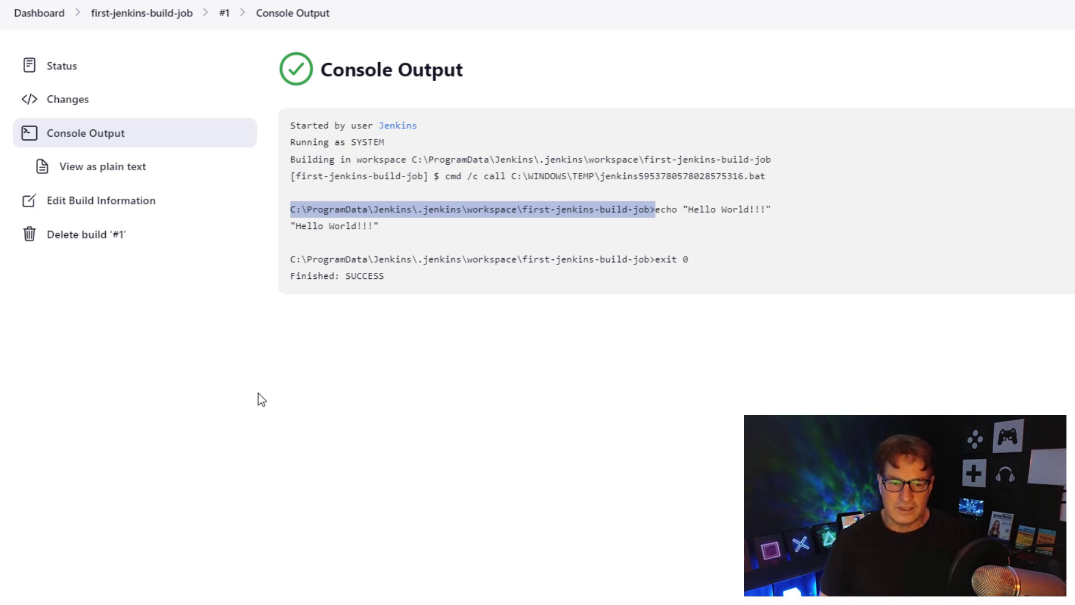
- Search 'env' in Start and open the Environment Variables window from System Properties
{"action": "key", "text": "super"}
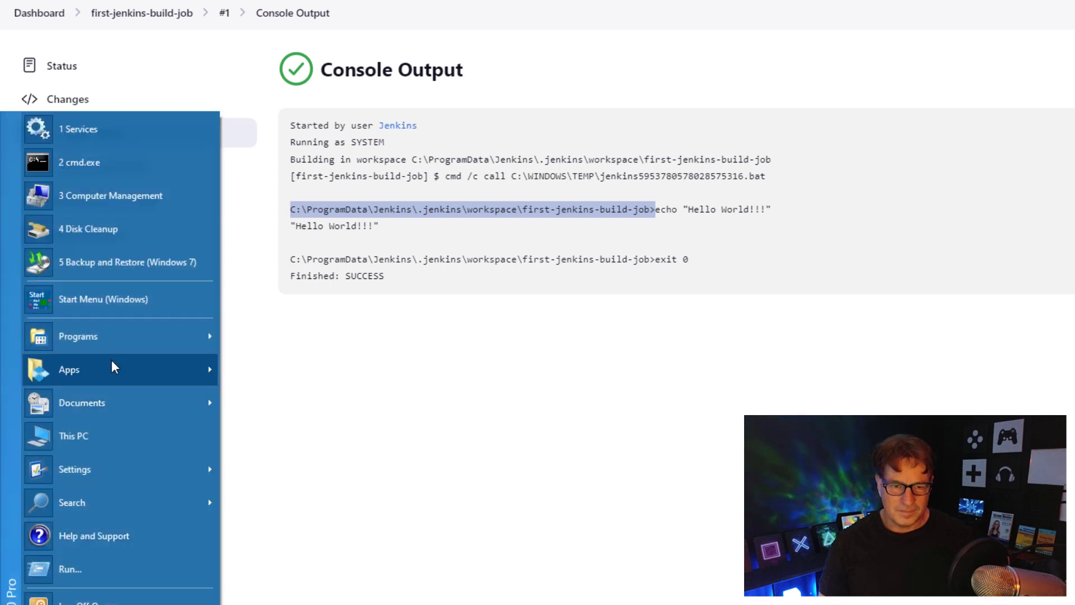
{"action": "mouse_move", "coordinate": [112, 349]}
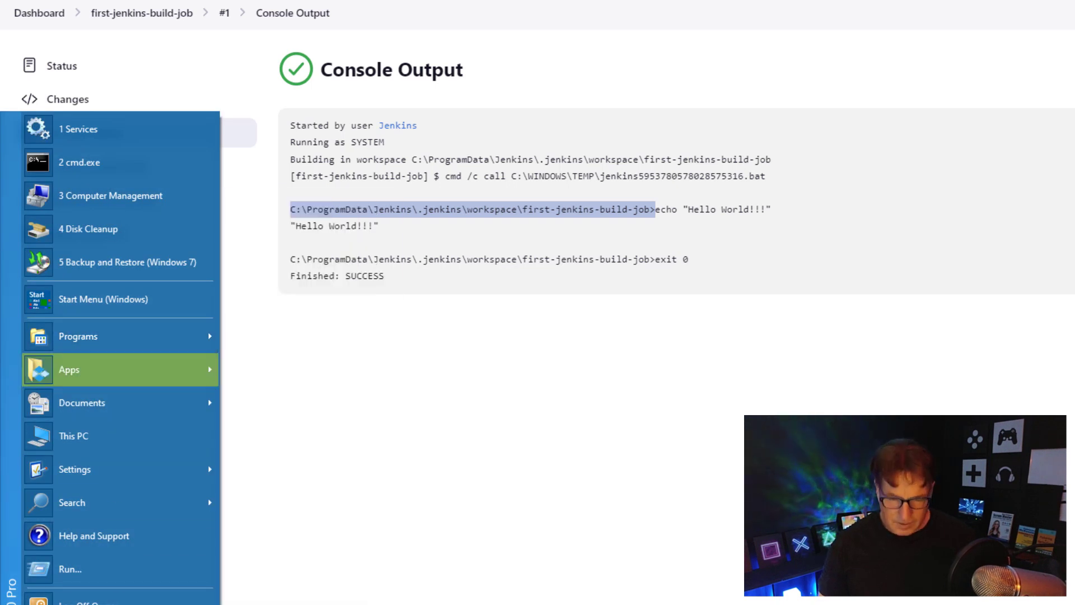
{"action": "type", "text": "env"}
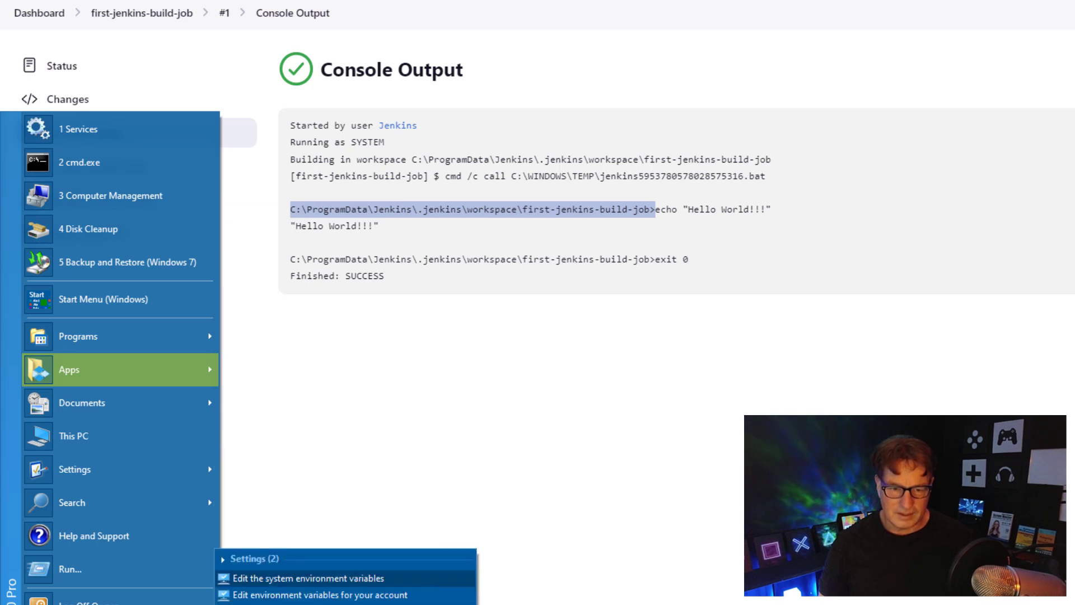
{"action": "left_click", "coordinate": [401, 575]}
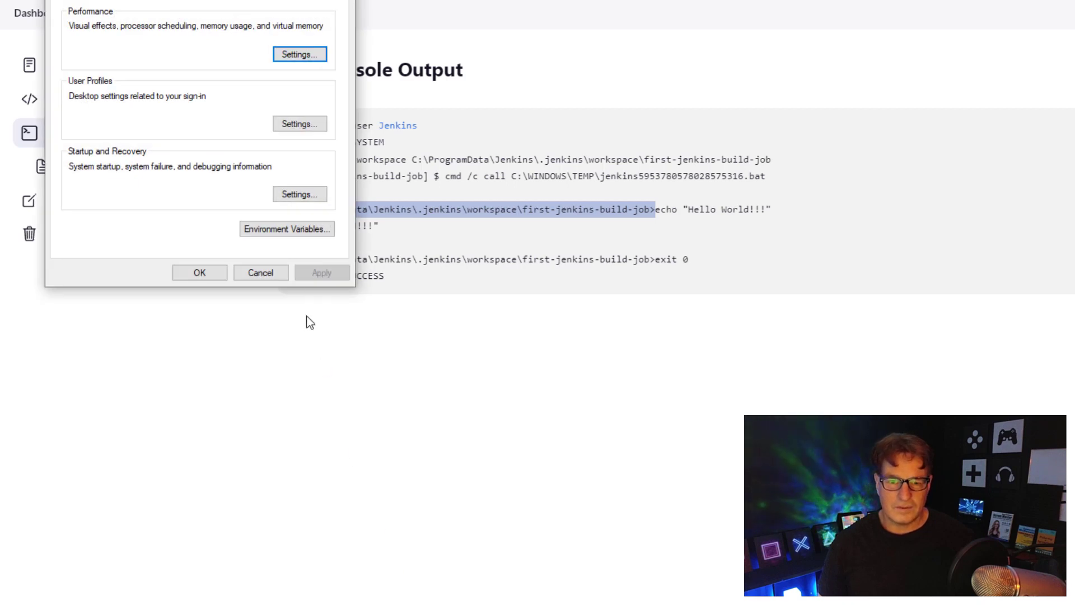
{"action": "left_click", "coordinate": [286, 230]}
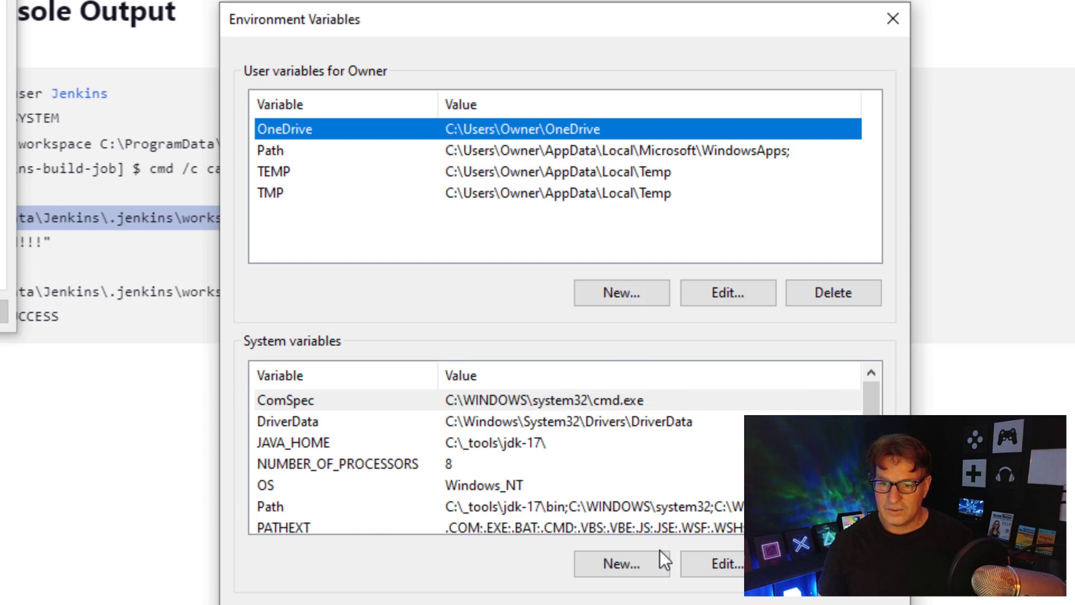
- Add a new system variable JENKINS_HOME with value C:\_tools\jh
{"action": "left_click", "coordinate": [648, 568]}
{"action": "type", "text": "JENKINS_HOME"}
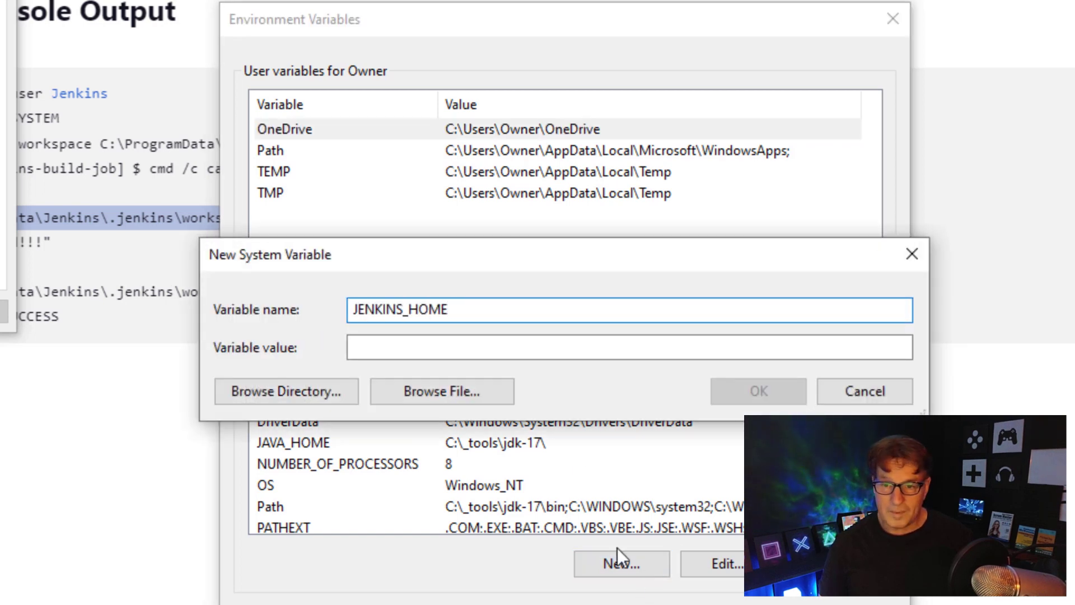
{"action": "left_click", "coordinate": [502, 348]}
{"action": "type", "text": "C:"}
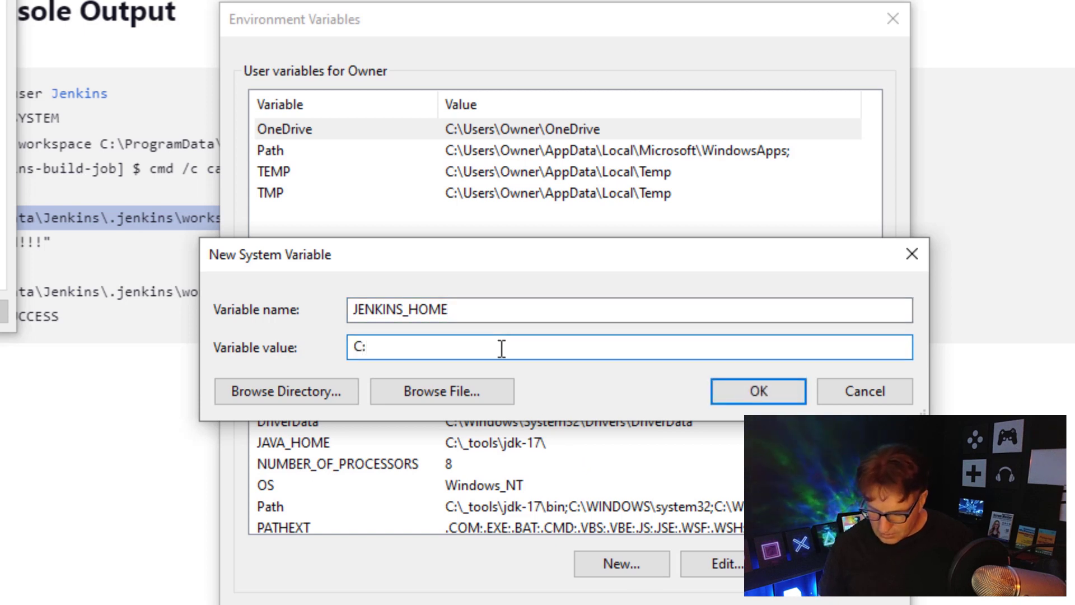
{"action": "type", "text": "\\_trools"}
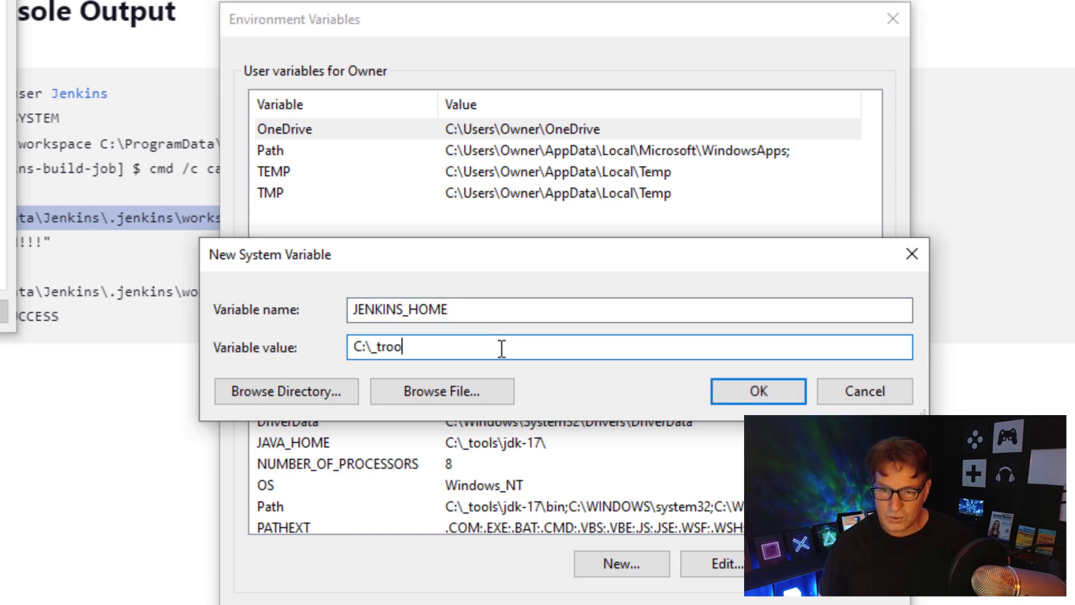
{"action": "key", "text": "BackSpace"}
{"action": "key", "text": "BackSpace"}
{"action": "key", "text": "BackSpace"}
{"action": "key", "text": "BackSpace"}
{"action": "key", "text": "BackSpace"}
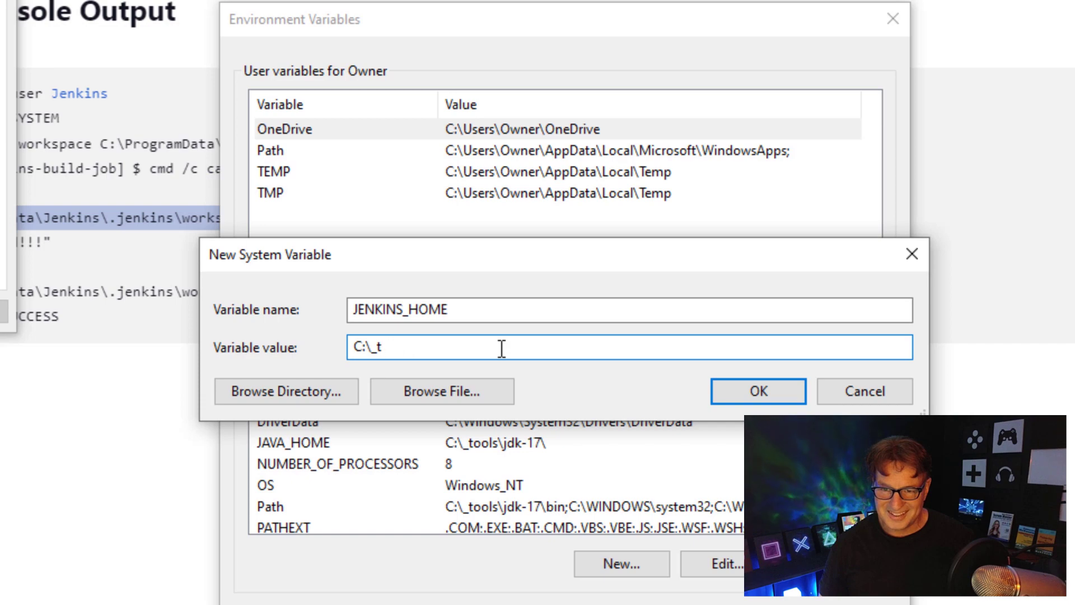
{"action": "type", "text": "ools\\"}
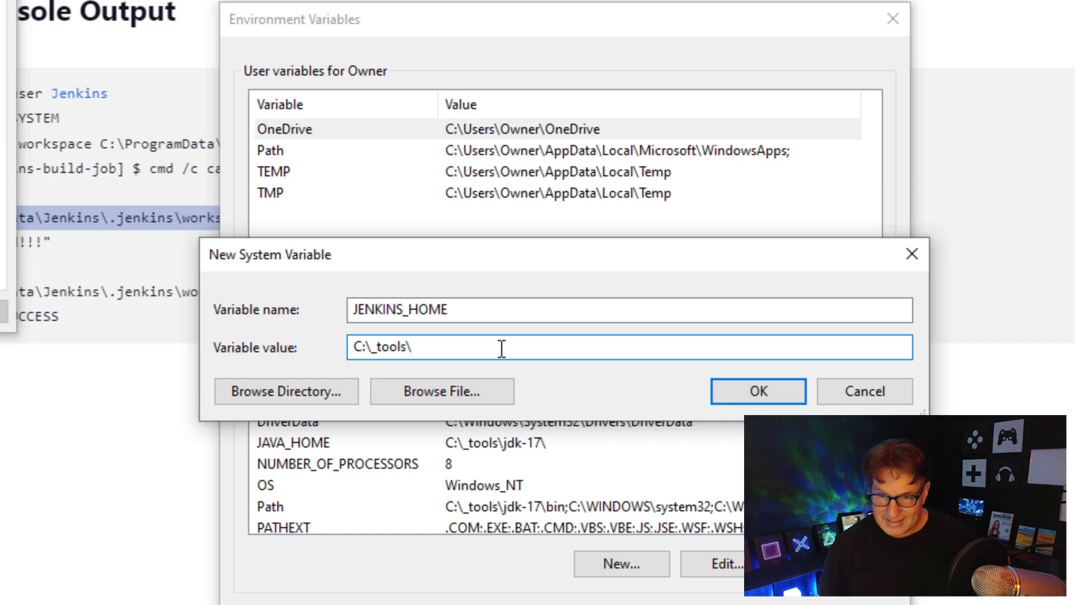
{"action": "type", "text": "jh"}
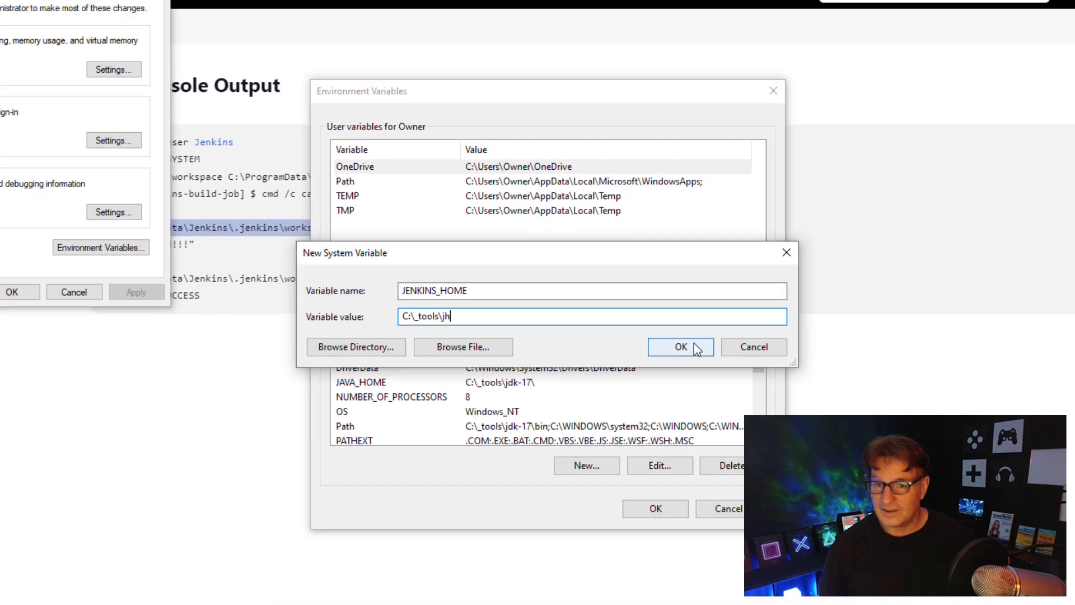
{"action": "left_click", "coordinate": [759, 391]}
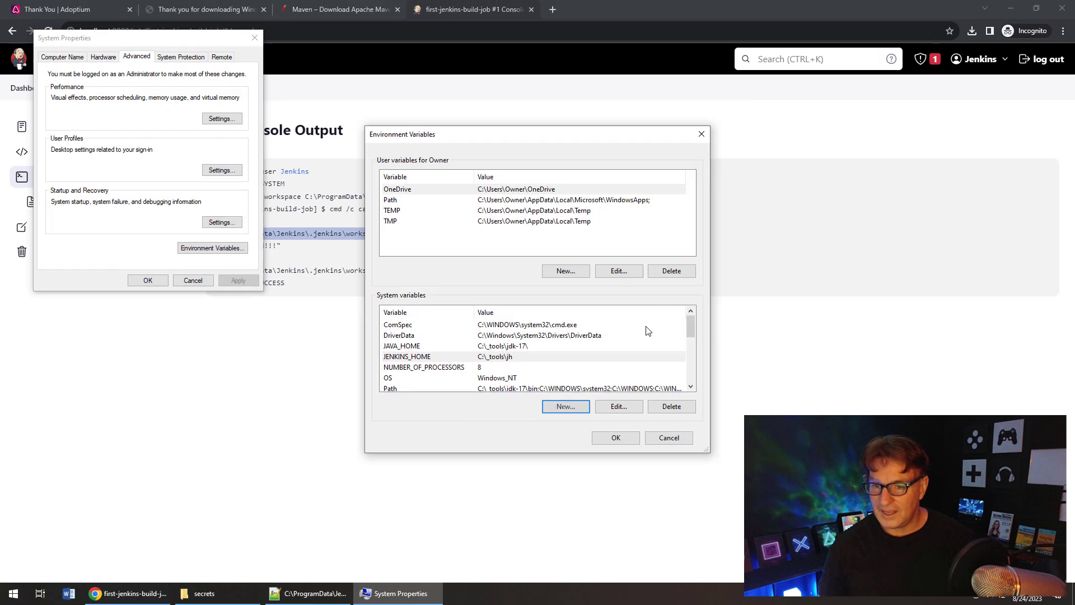
- Save the environment variable changes and open C:\_tools in File Explorer
{"action": "left_click", "coordinate": [633, 439]}
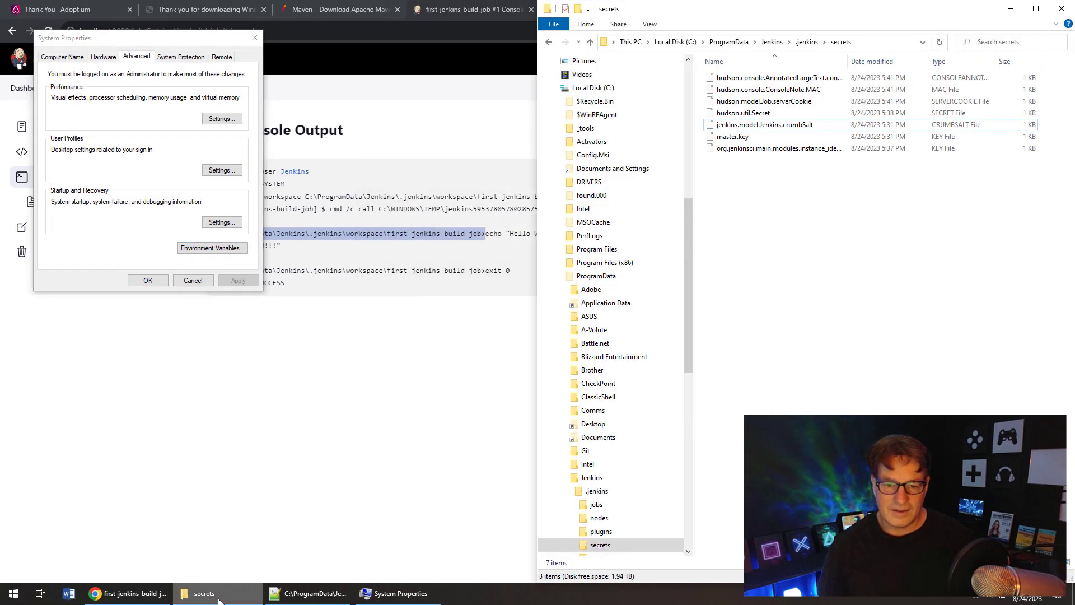
{"action": "left_click", "coordinate": [199, 593]}
{"action": "left_click", "coordinate": [586, 128]}
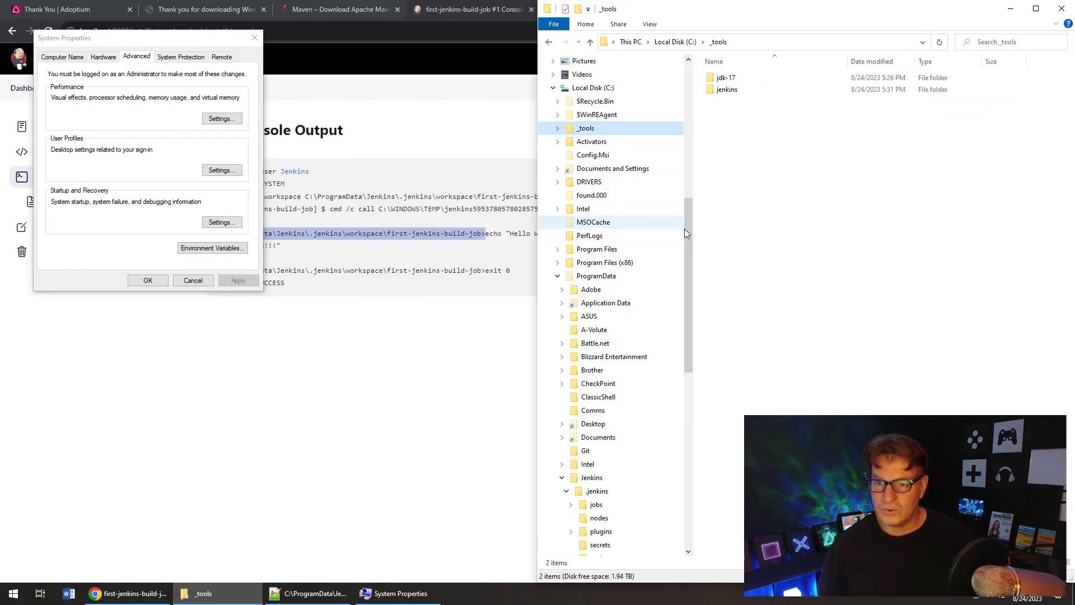
- Create a new folder named jh in C:\_tools, then close System Properties
{"action": "right_click", "coordinate": [773, 199]}
{"action": "mouse_move", "coordinate": [751, 341]}
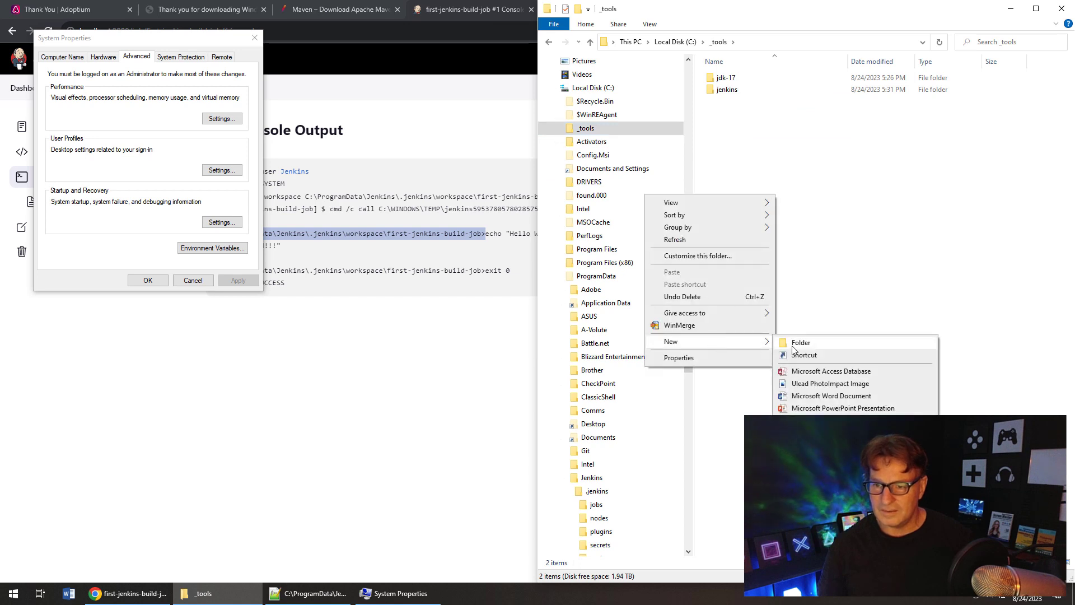
{"action": "left_click", "coordinate": [811, 343]}
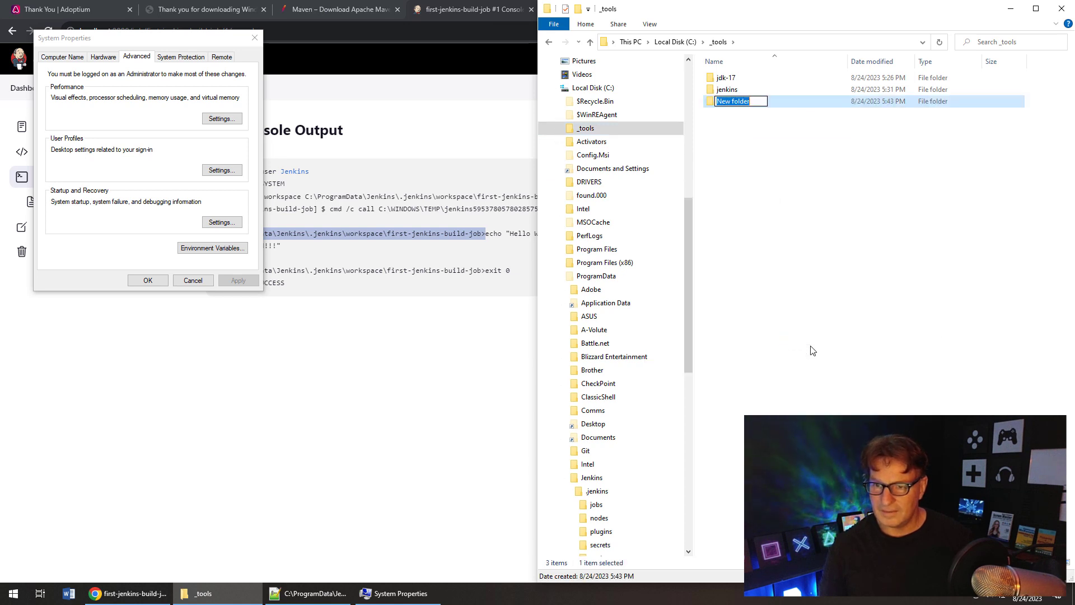
{"action": "type", "text": "js"}
{"action": "key", "text": "BackSpace"}
{"action": "type", "text": "h"}
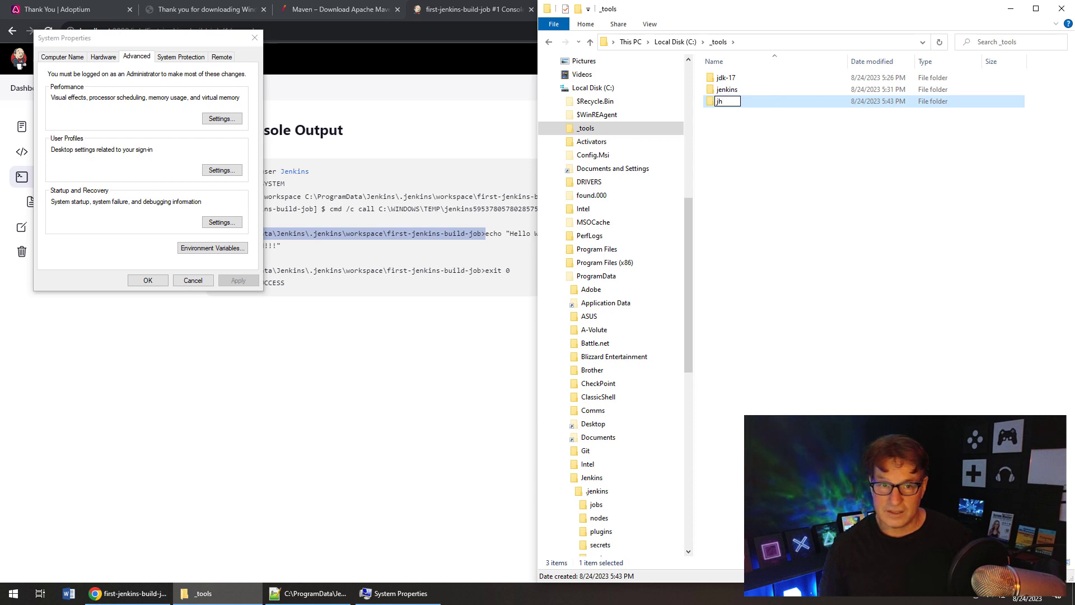
{"action": "left_click", "coordinate": [806, 341]}
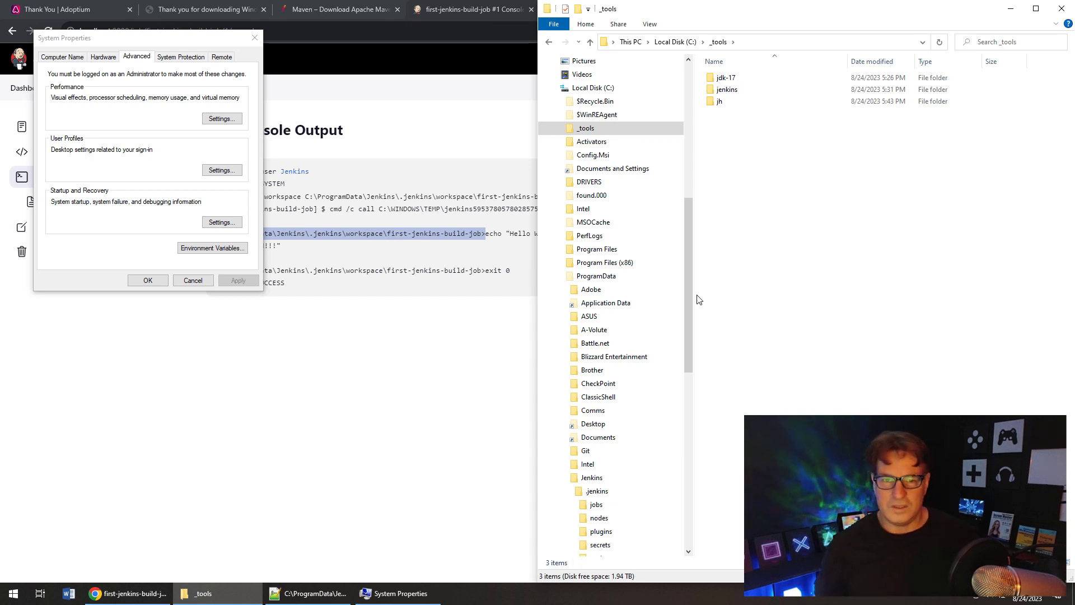
{"action": "left_click", "coordinate": [255, 38]}
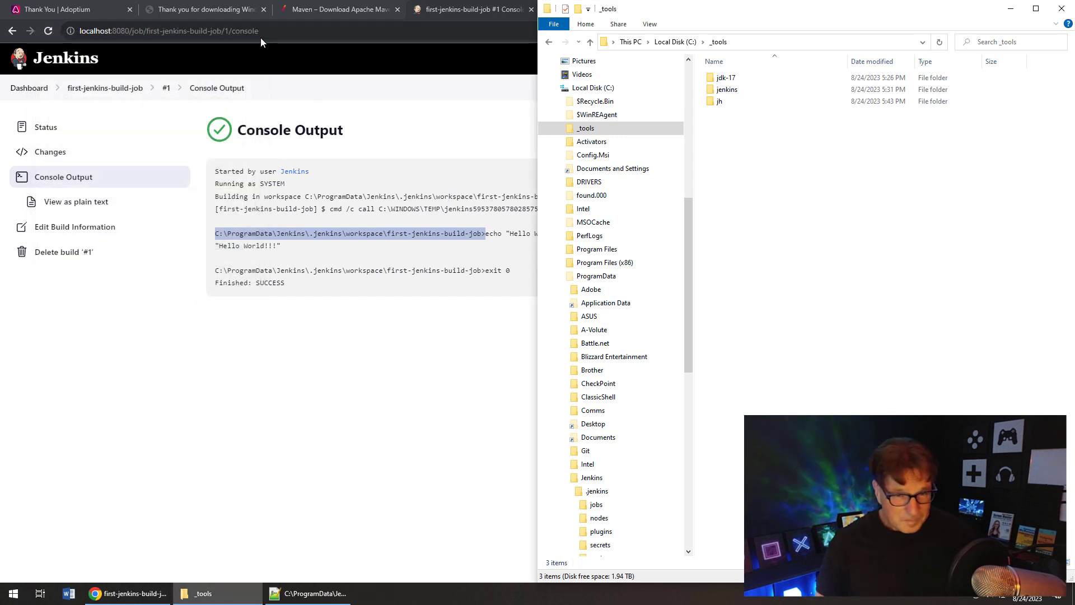
- Bring the Chrome window showing Jenkins back to the front
{"action": "left_click", "coordinate": [32, 98]}
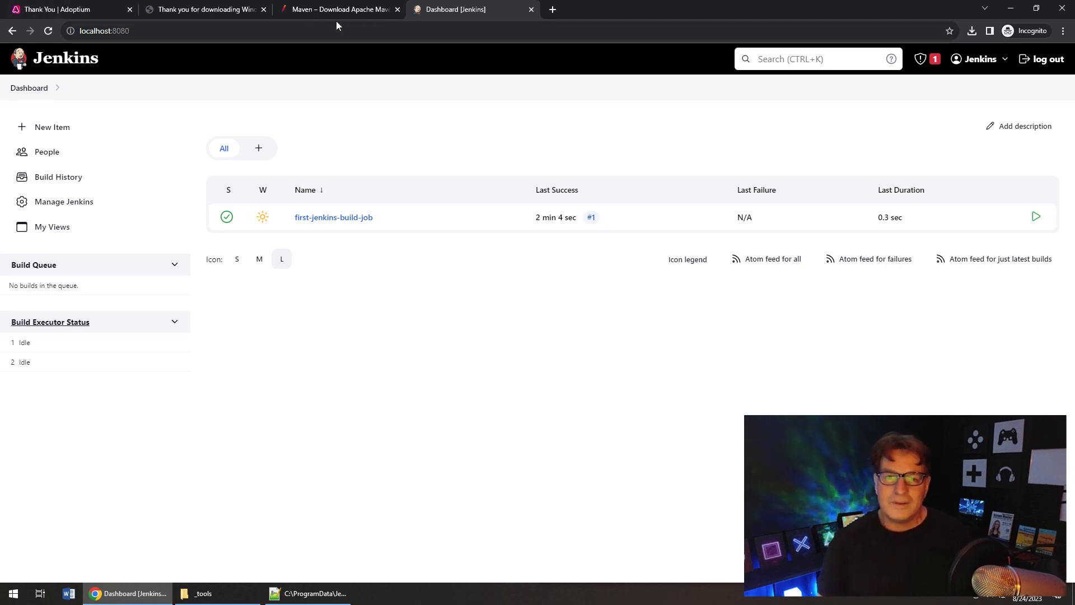
- In a new tab, search 'install git' and open the Installing Git guide on git-scm.com
{"action": "left_click", "coordinate": [552, 10]}
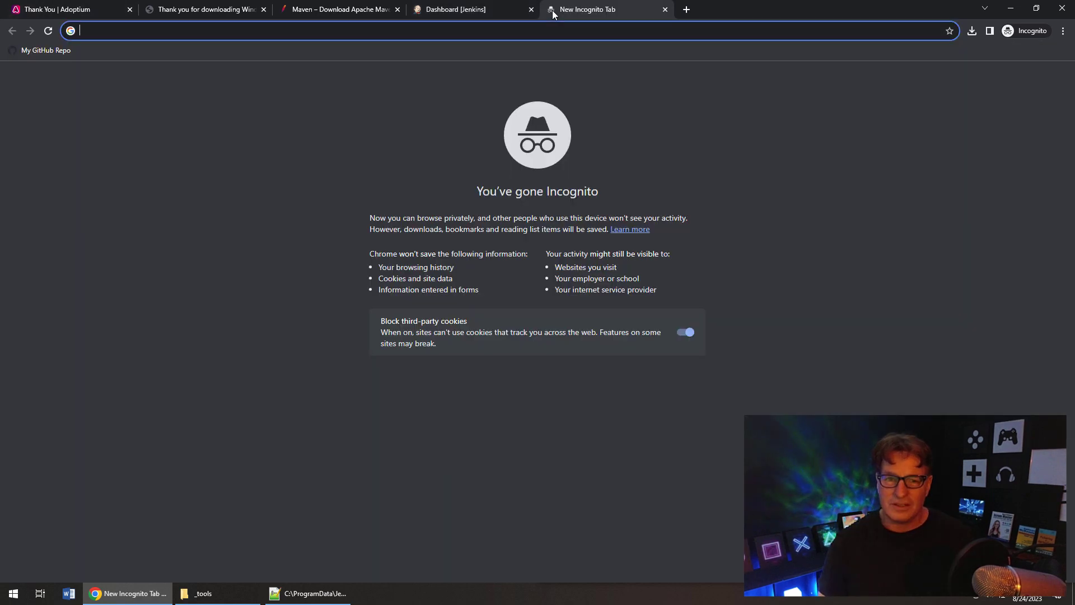
{"action": "type", "text": "install git"}
{"action": "key", "text": "Return"}
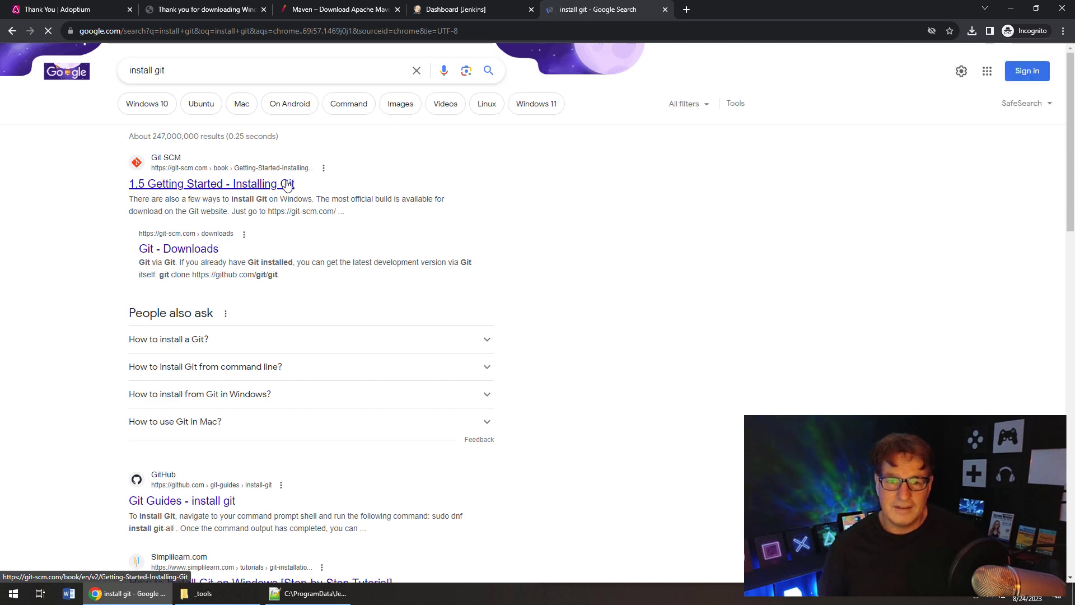
{"action": "left_click", "coordinate": [287, 185]}
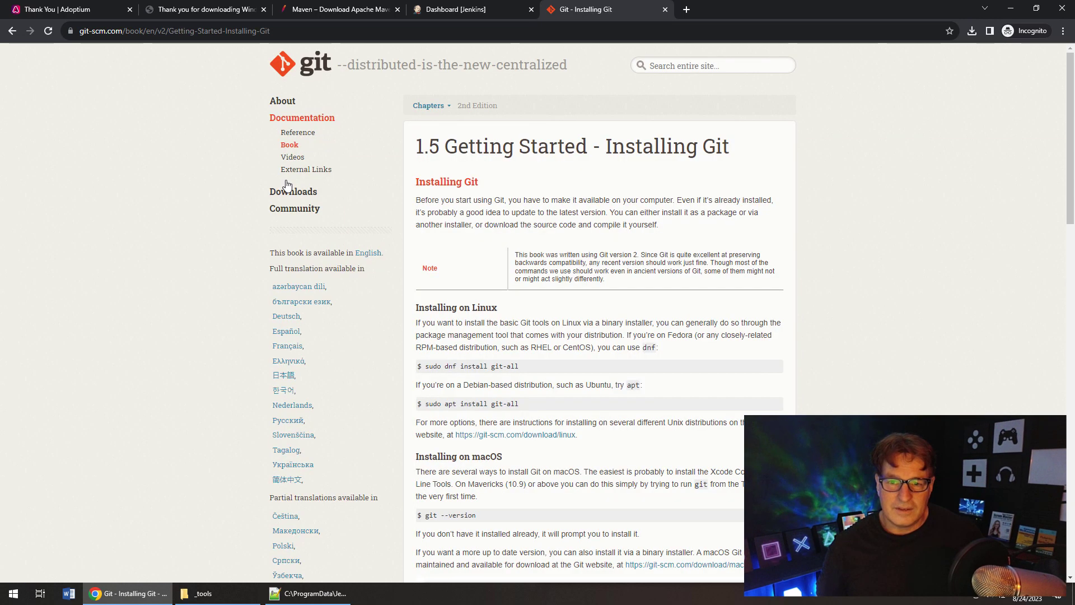
- Search 'git download' and save the 64-bit Git for Windows Setup from git-scm.com
{"action": "left_click", "coordinate": [276, 33]}
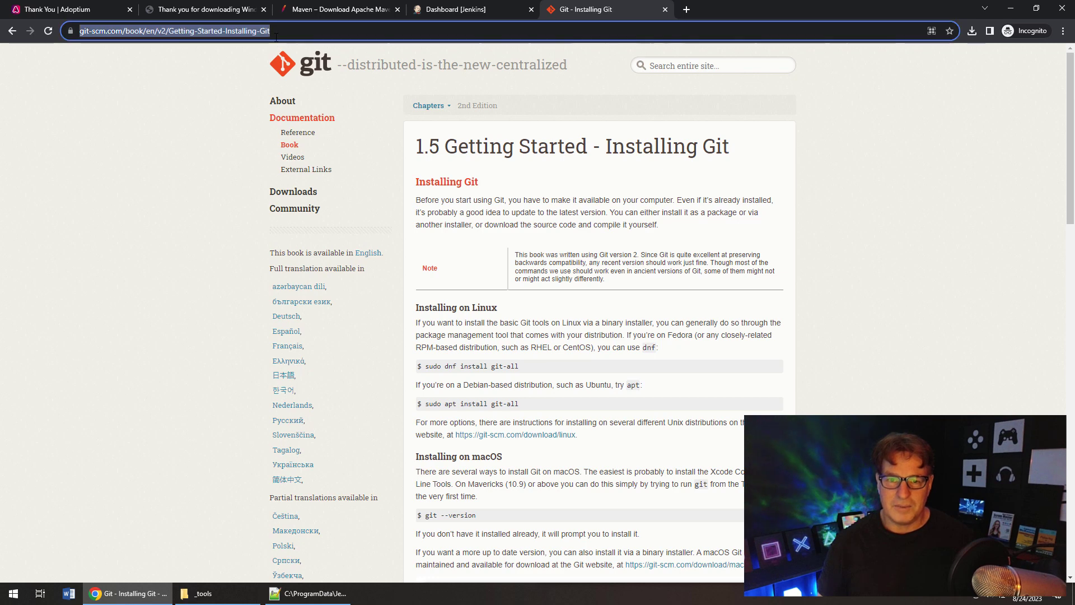
{"action": "type", "text": "git download"}
{"action": "key", "text": "Return"}
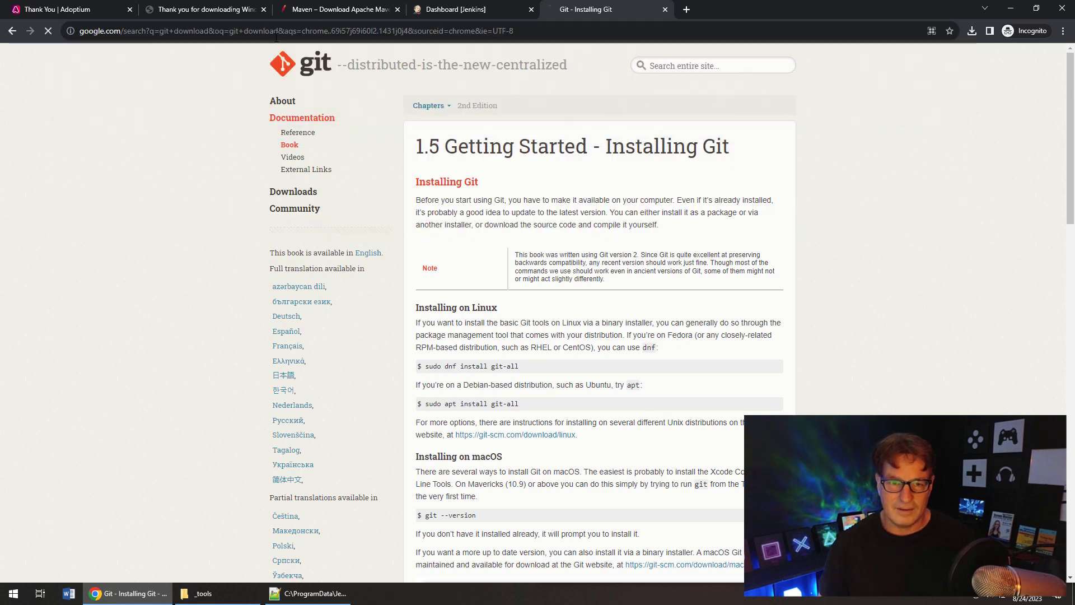
{"action": "left_click", "coordinate": [188, 185]}
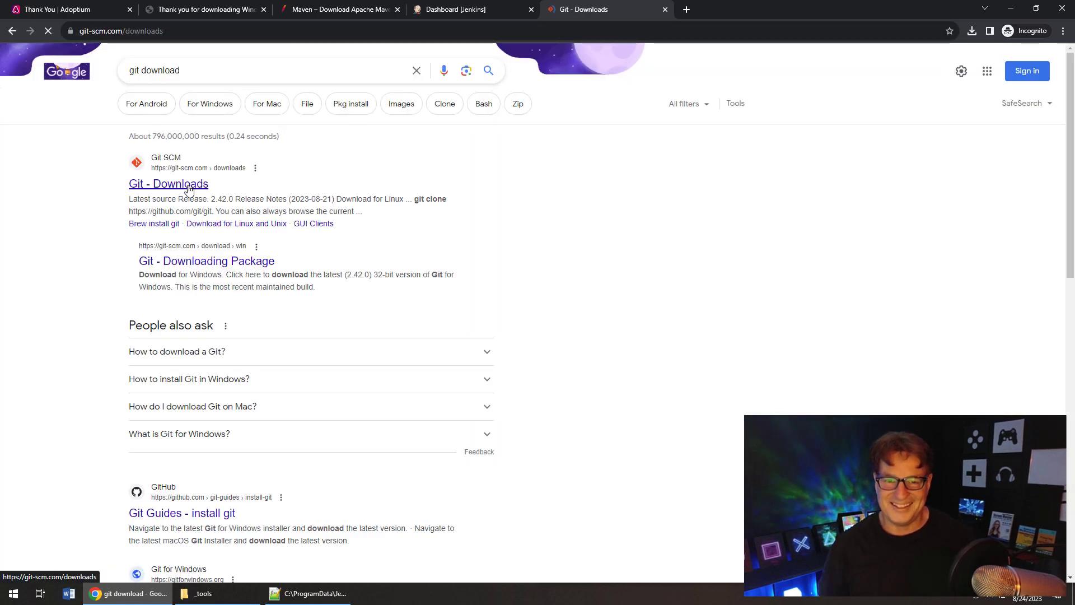
{"action": "left_click", "coordinate": [695, 190]}
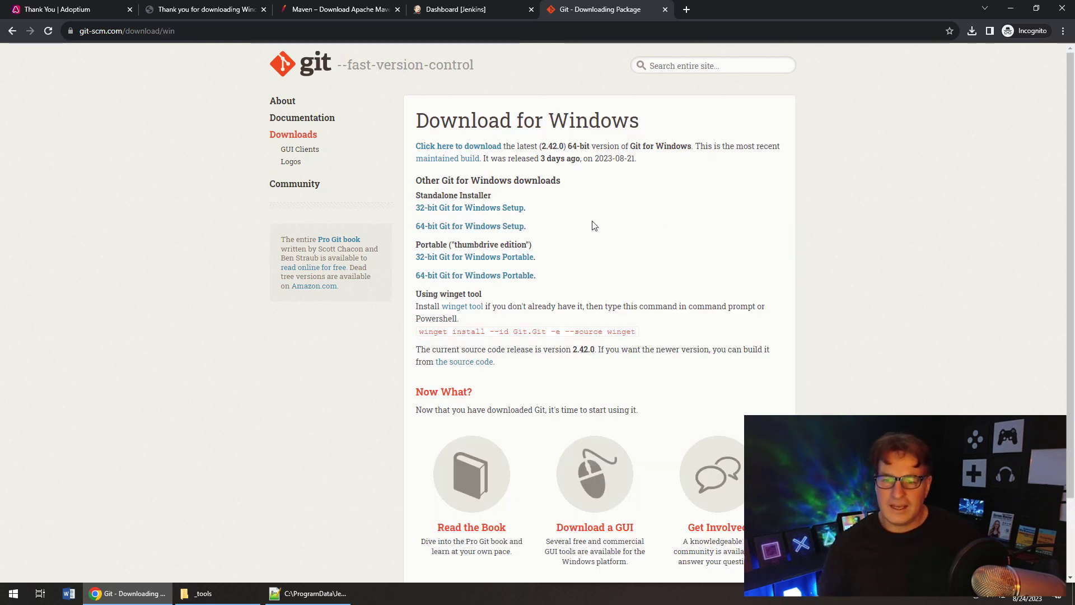
{"action": "left_click", "coordinate": [495, 228]}
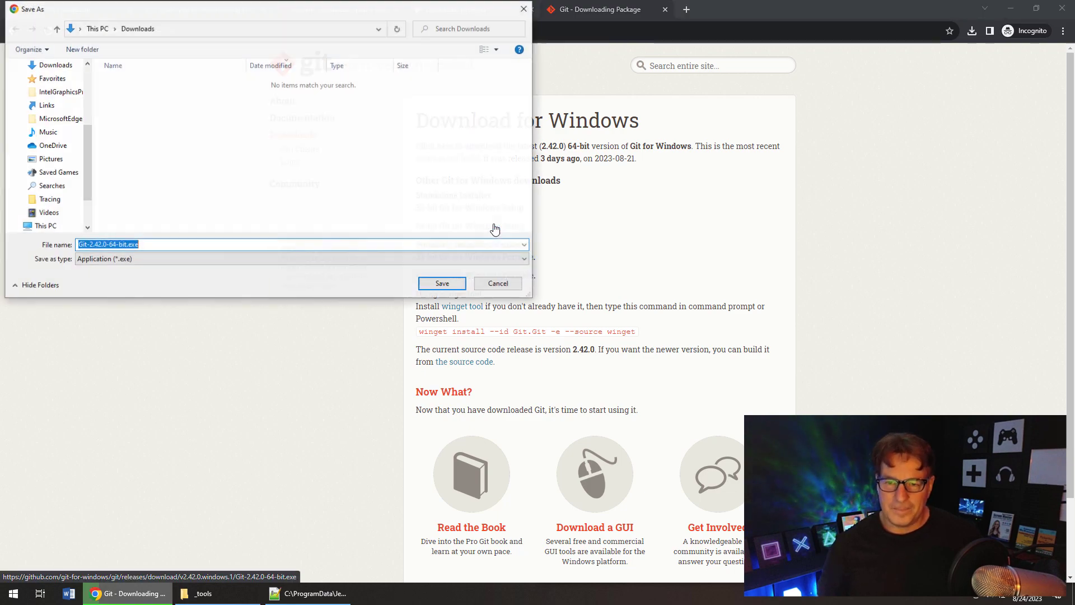
{"action": "left_click", "coordinate": [447, 284]}
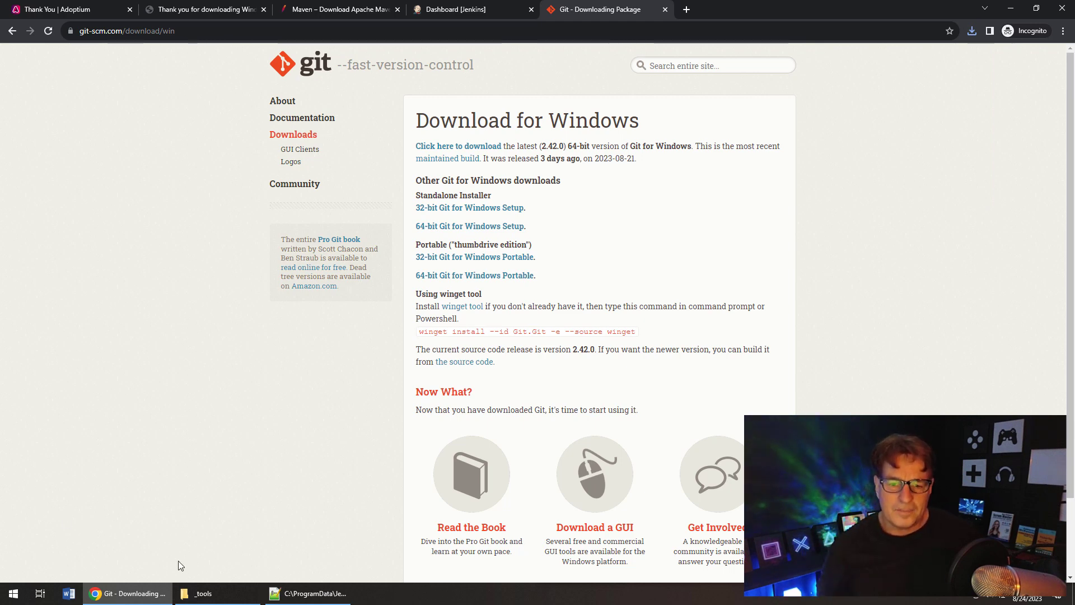
- Open the Downloads folder in Explorer and run Git-2.42.0-64-bit.exe as administrator
{"action": "left_click", "coordinate": [212, 595]}
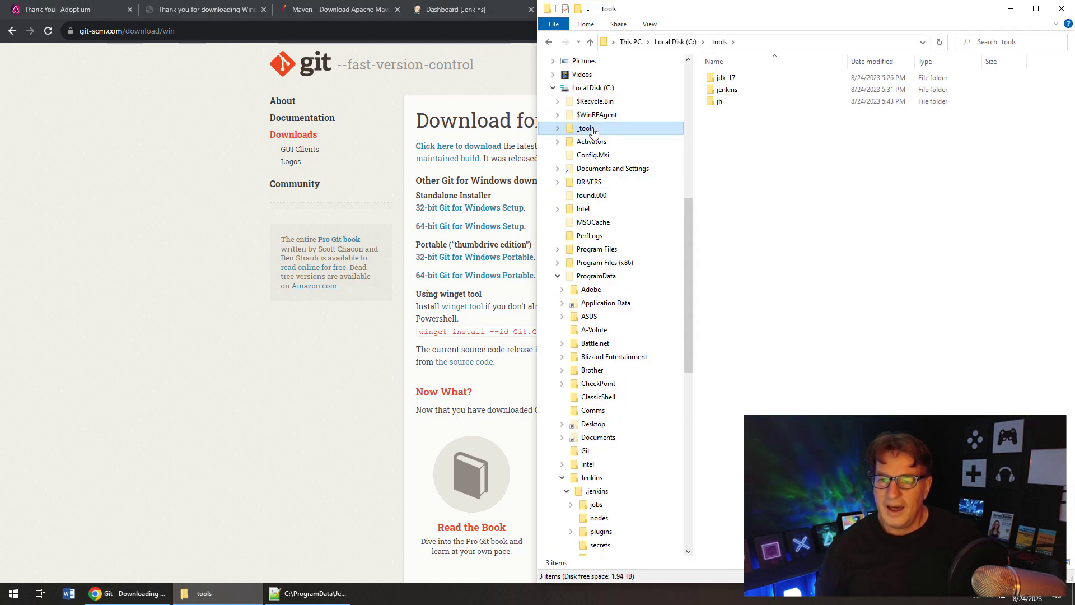
{"action": "scroll", "coordinate": [690, 238], "scroll_direction": "up", "scroll_amount": 3}
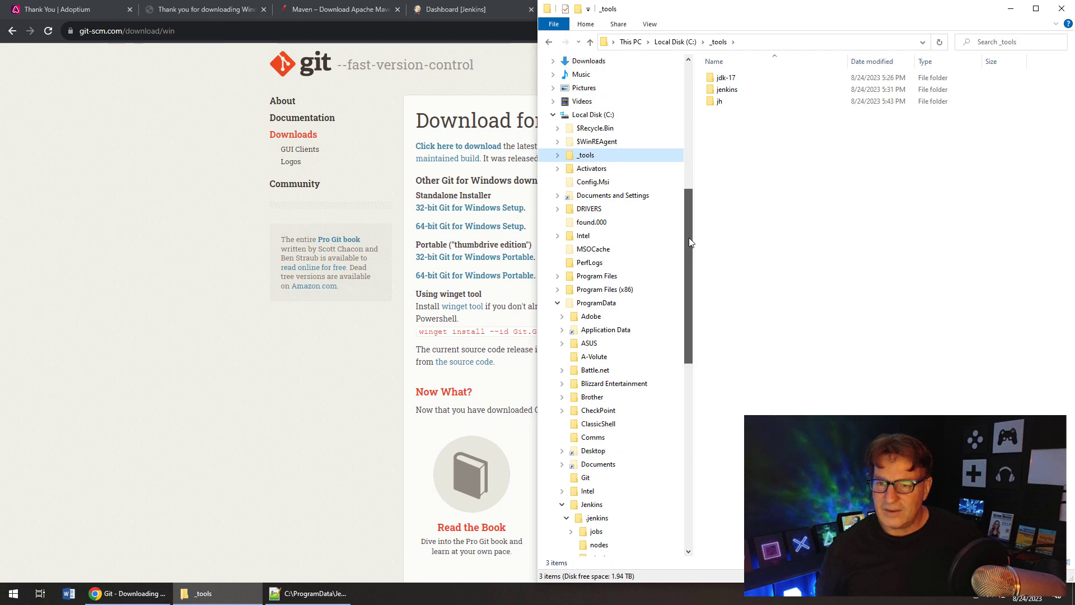
{"action": "left_click", "coordinate": [589, 155]}
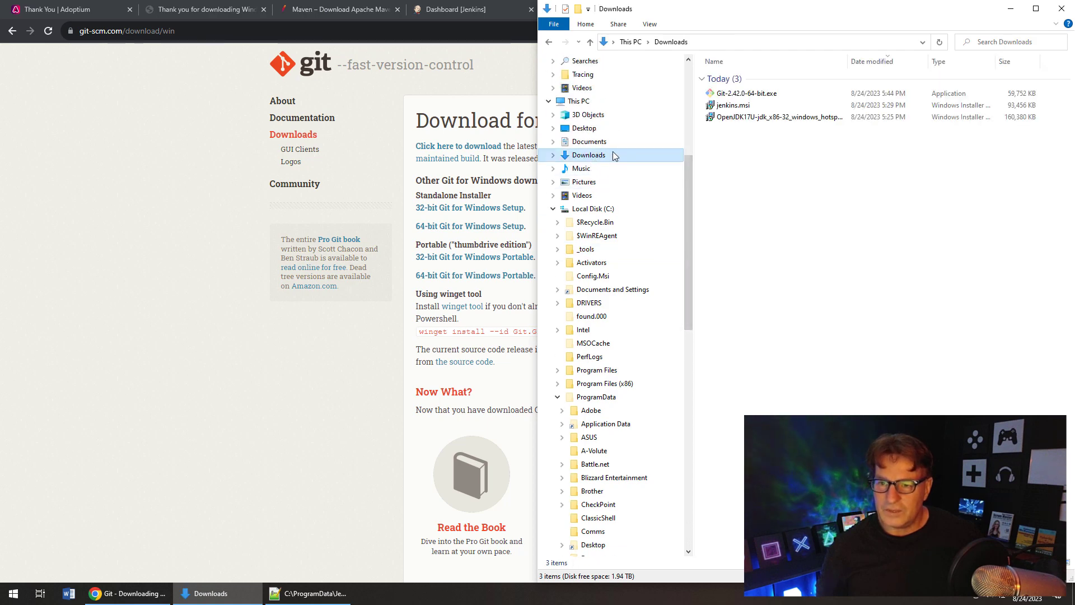
{"action": "left_click", "coordinate": [753, 98]}
{"action": "right_click", "coordinate": [753, 96]}
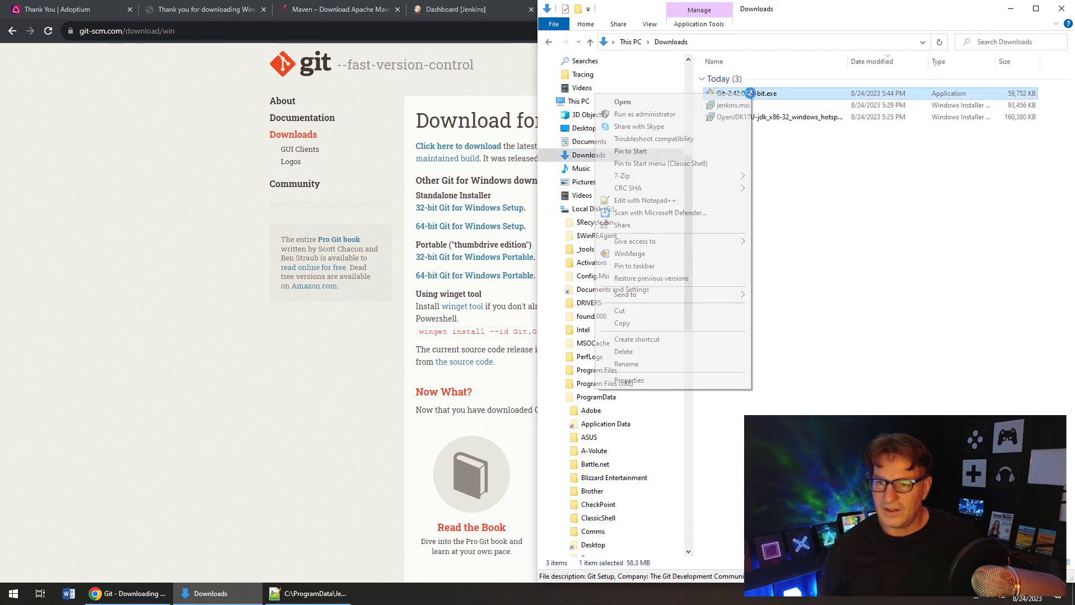
{"action": "left_click", "coordinate": [706, 114]}
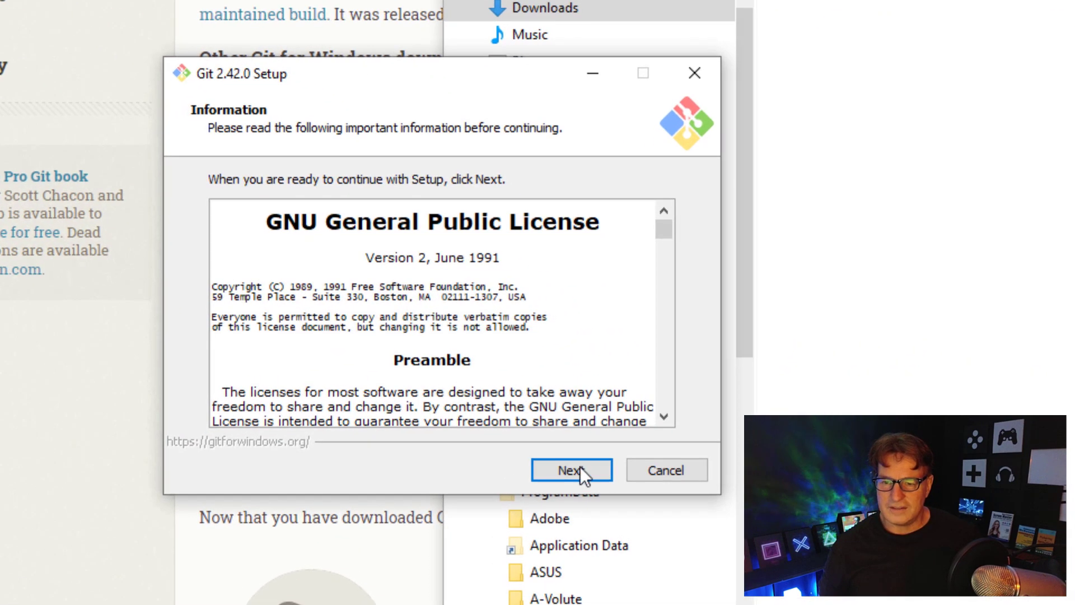
- Accept the license and set the Git install location to C:\_tools\git
{"action": "left_click", "coordinate": [580, 468]}
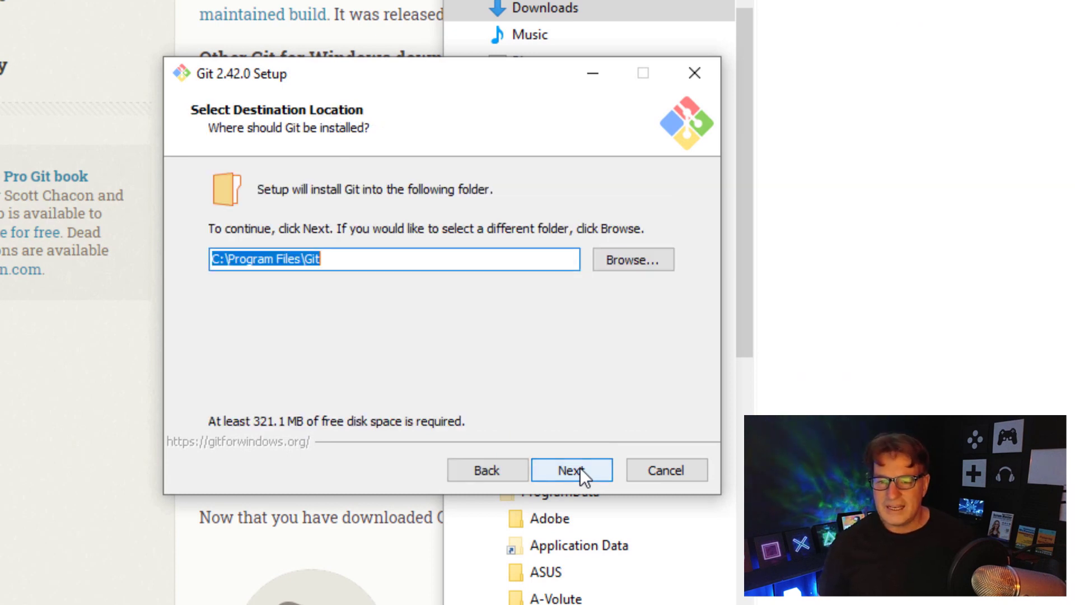
{"action": "left_click", "coordinate": [292, 260]}
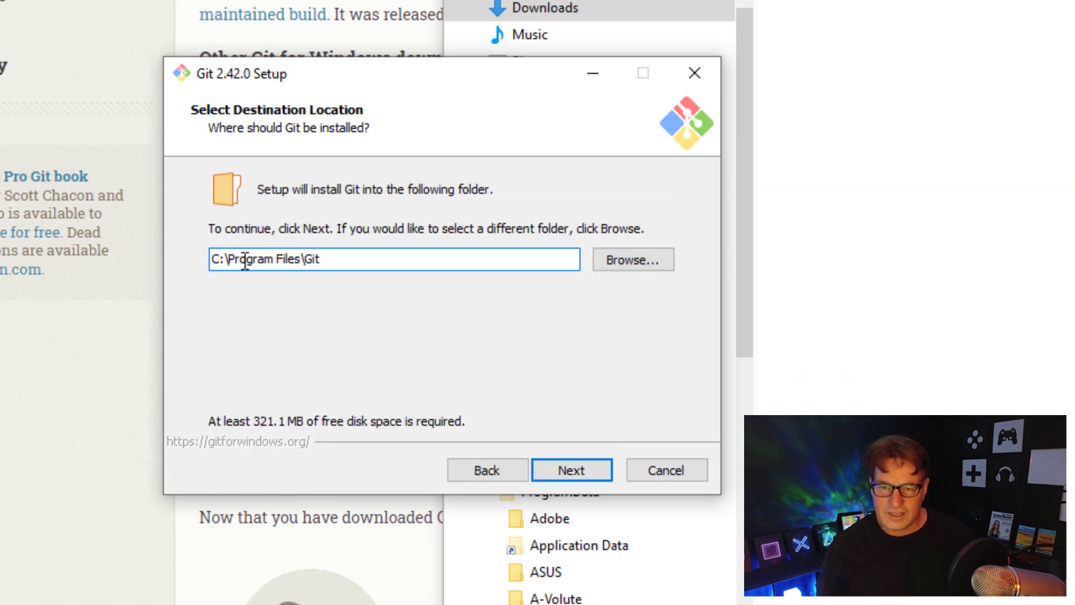
{"action": "left_click_drag", "start_coordinate": [229, 259], "coordinate": [646, 257]}
{"action": "type", "text": "_t"}
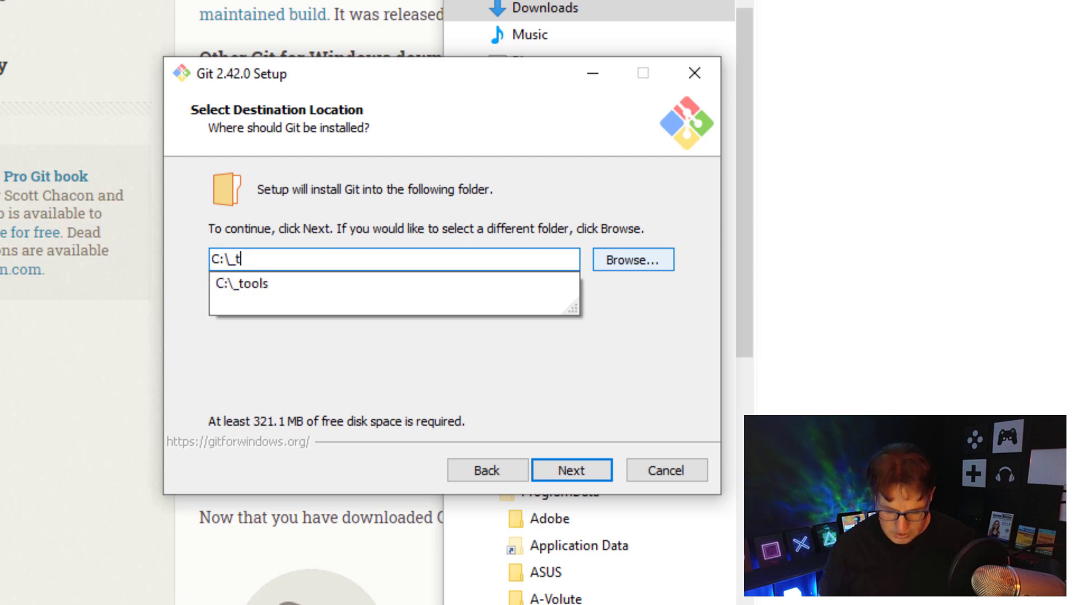
{"action": "type", "text": "ools\\git"}
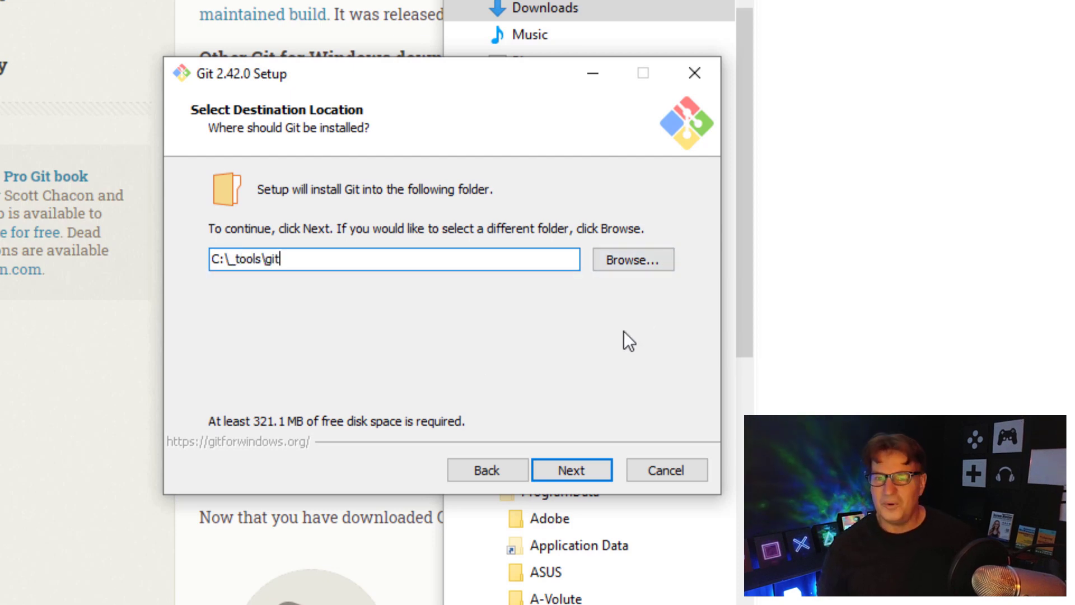
{"action": "left_click", "coordinate": [580, 465]}
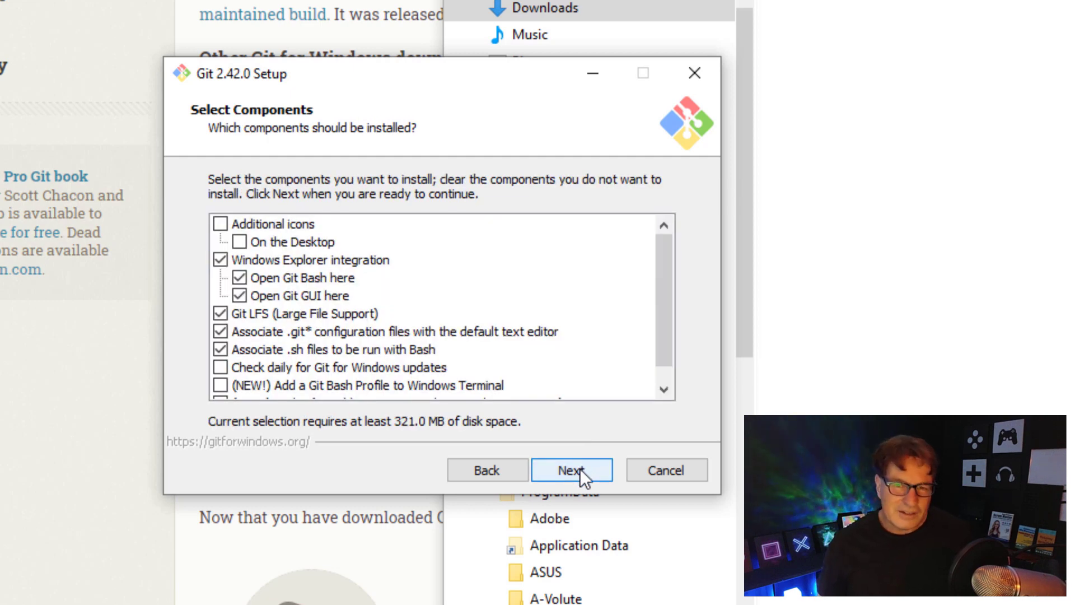
- Keep default components and Start Menu folder, and make Notepad++ Git's default editor
{"action": "left_click", "coordinate": [580, 469]}
{"action": "left_click", "coordinate": [580, 469]}
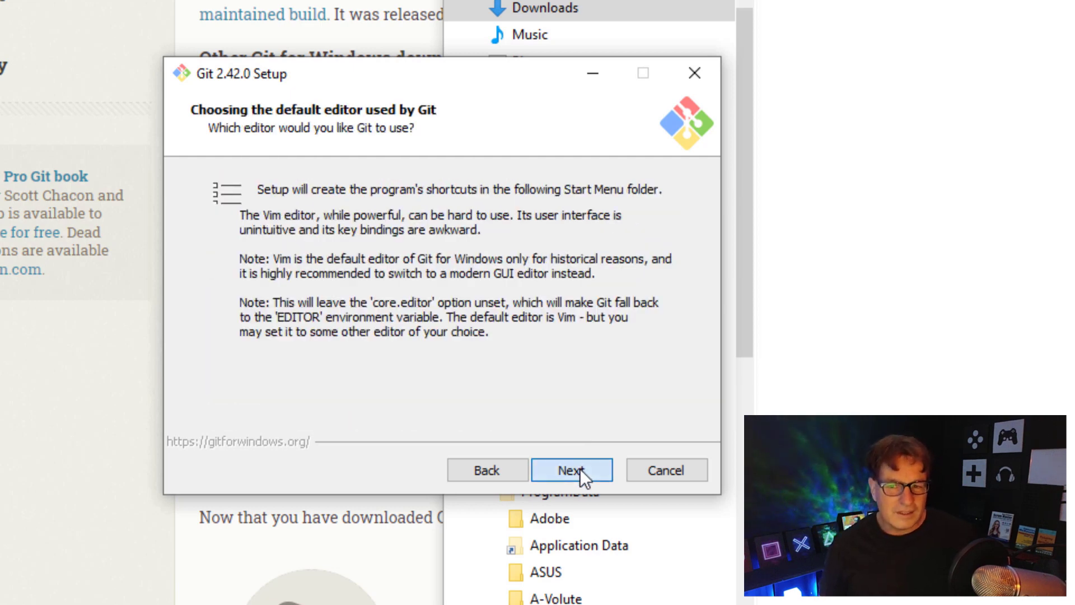
{"action": "left_click", "coordinate": [658, 195]}
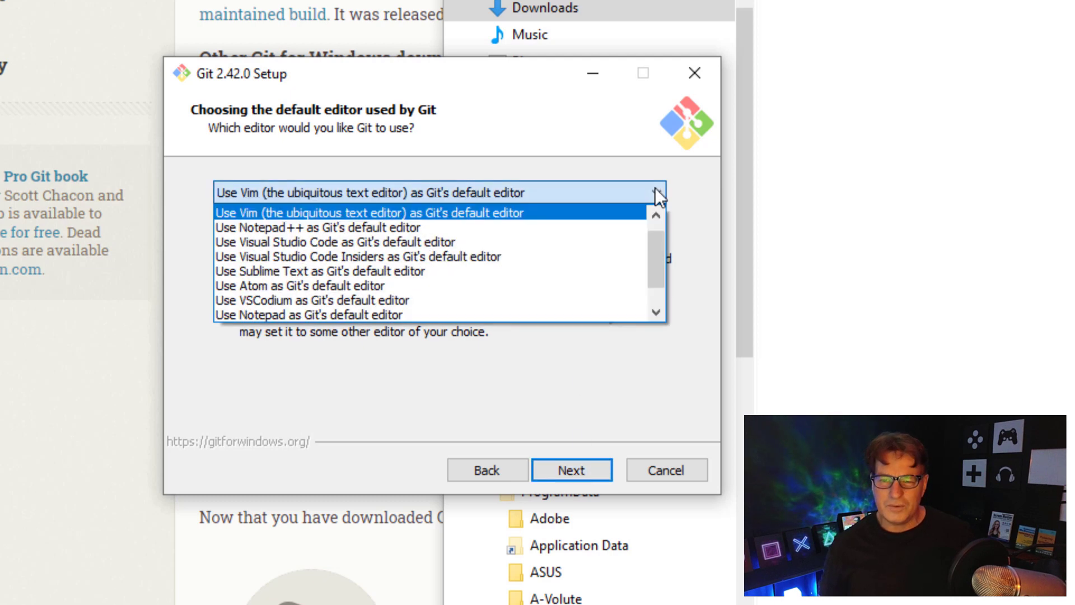
{"action": "left_click", "coordinate": [615, 236]}
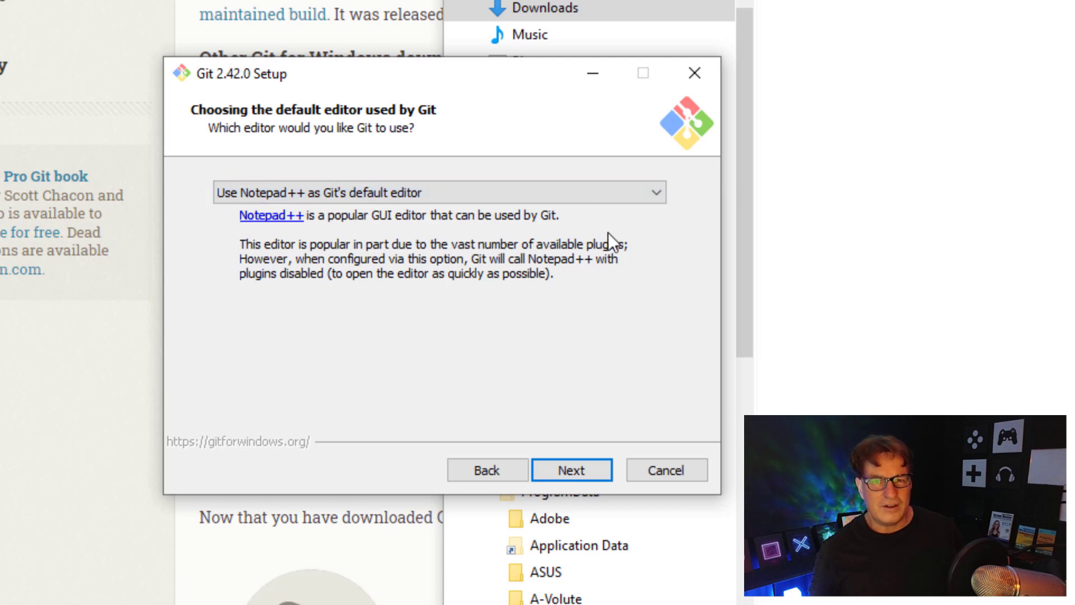
{"action": "left_click", "coordinate": [575, 469]}
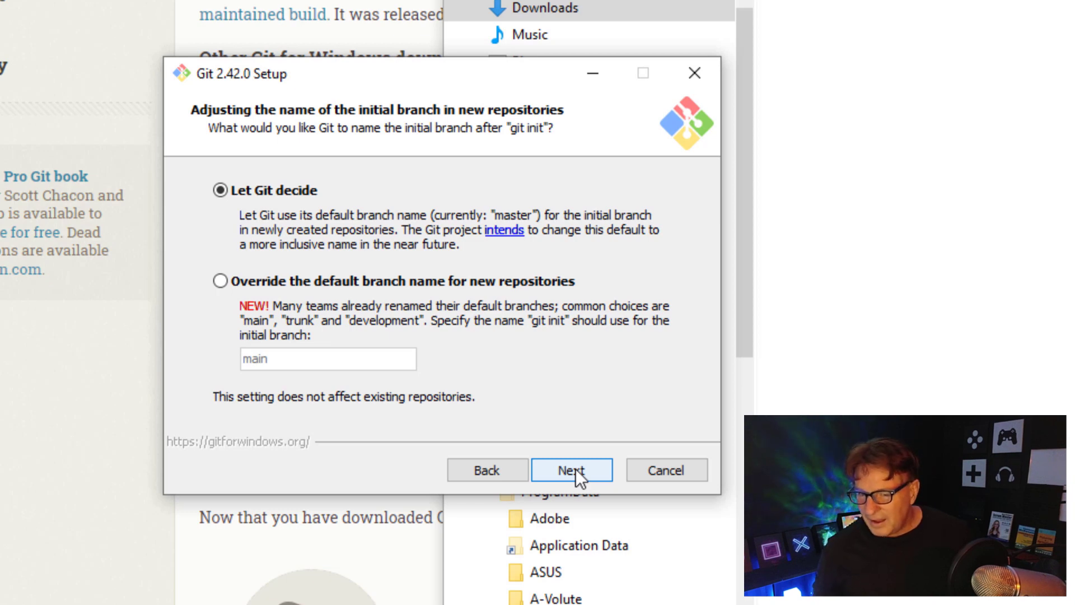
- Accept the default branch, PATH, SSH, HTTPS, line-ending, terminal and credential options, then install
{"action": "left_click", "coordinate": [575, 469]}
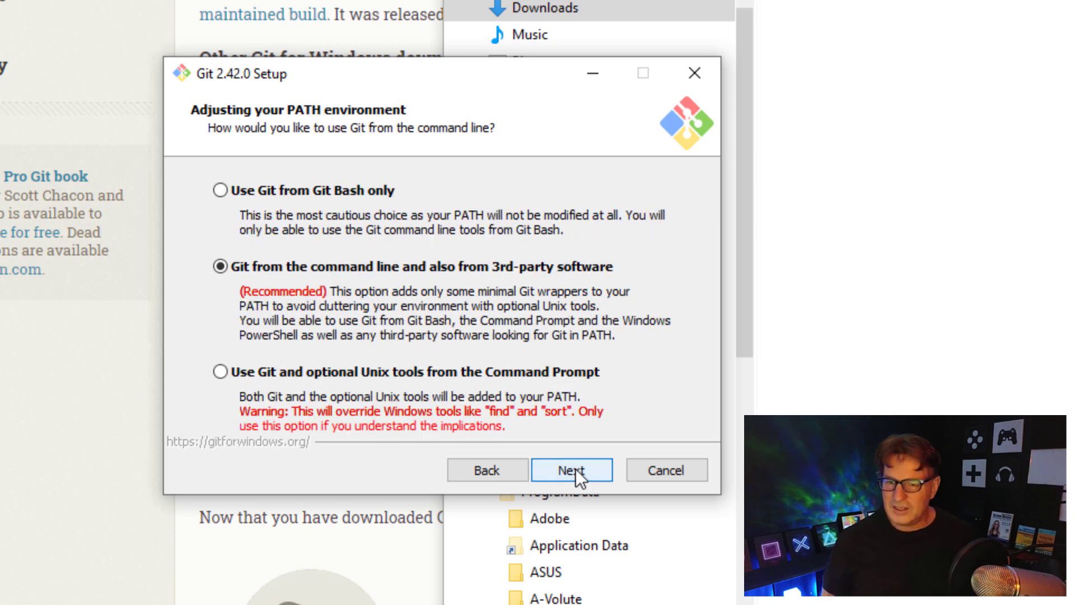
{"action": "left_click", "coordinate": [579, 469]}
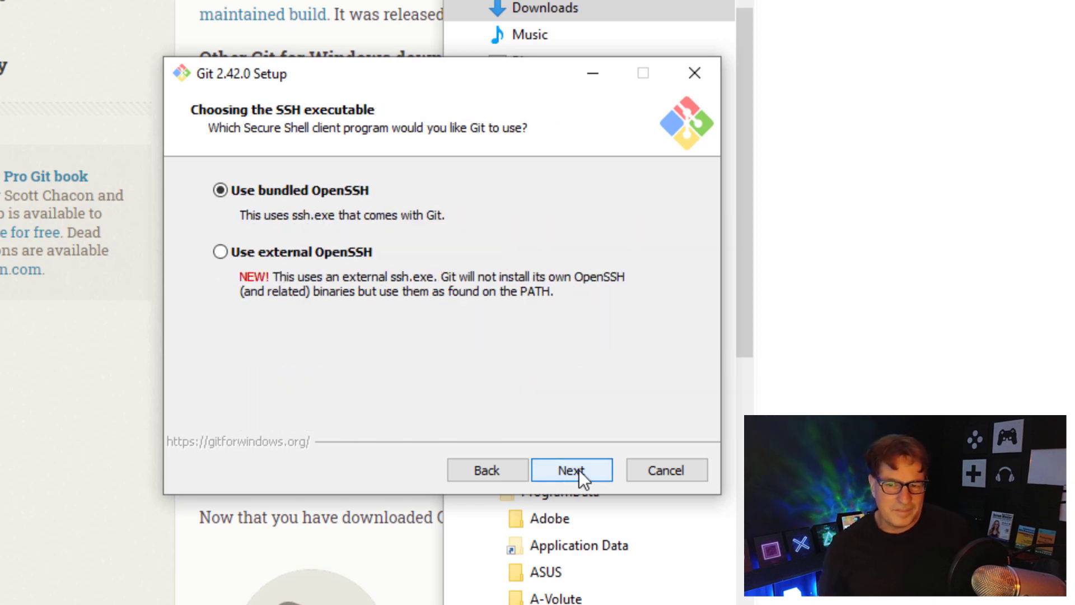
{"action": "left_click", "coordinate": [579, 469]}
{"action": "left_click", "coordinate": [579, 469]}
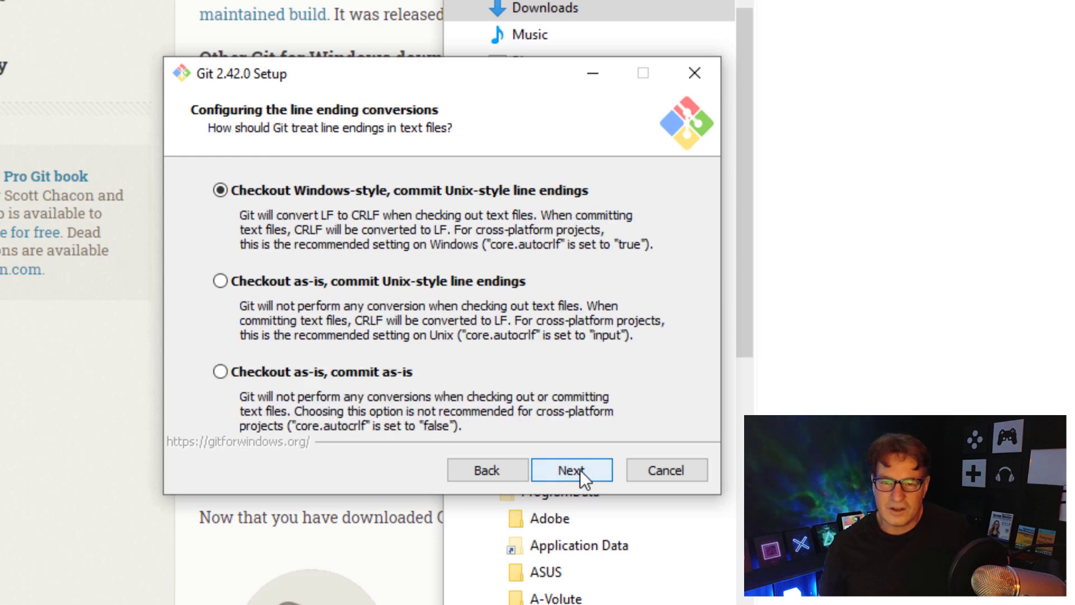
{"action": "left_click", "coordinate": [580, 470]}
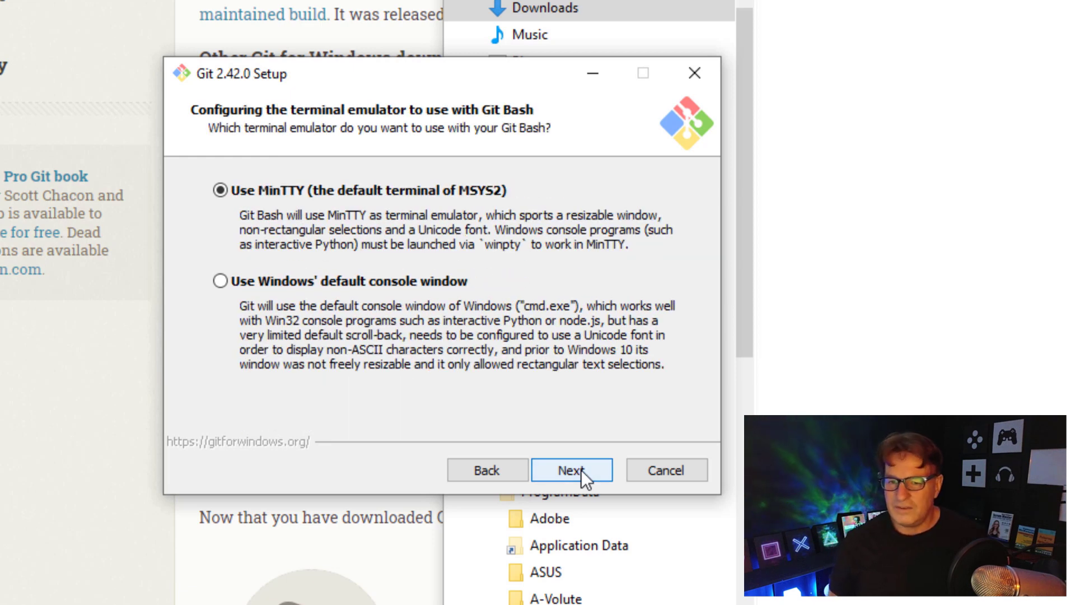
{"action": "left_click", "coordinate": [582, 470]}
{"action": "left_click", "coordinate": [581, 469]}
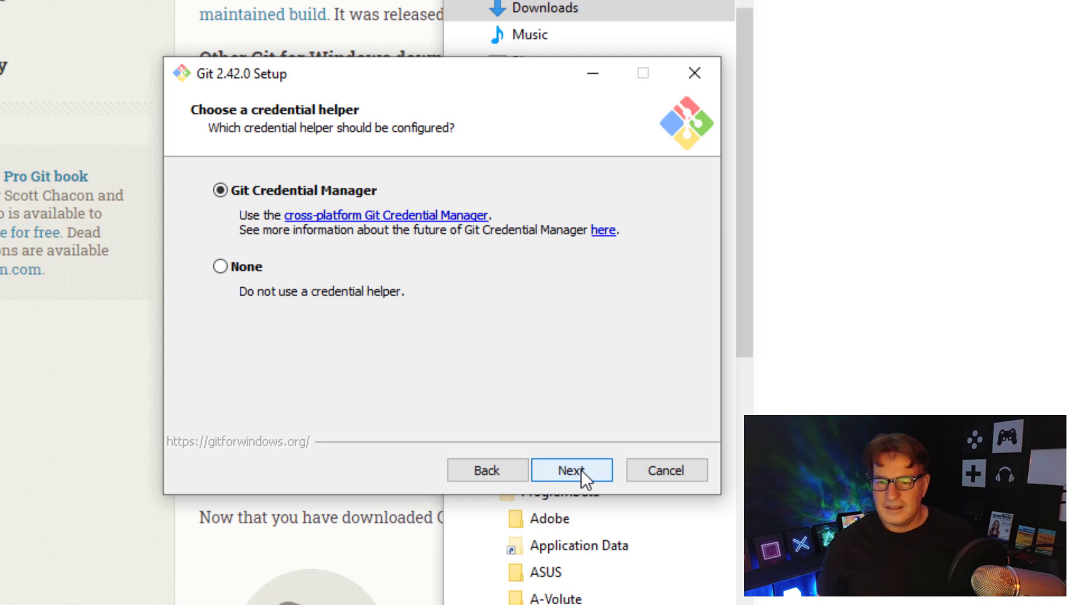
{"action": "left_click", "coordinate": [581, 470]}
{"action": "left_click", "coordinate": [581, 469]}
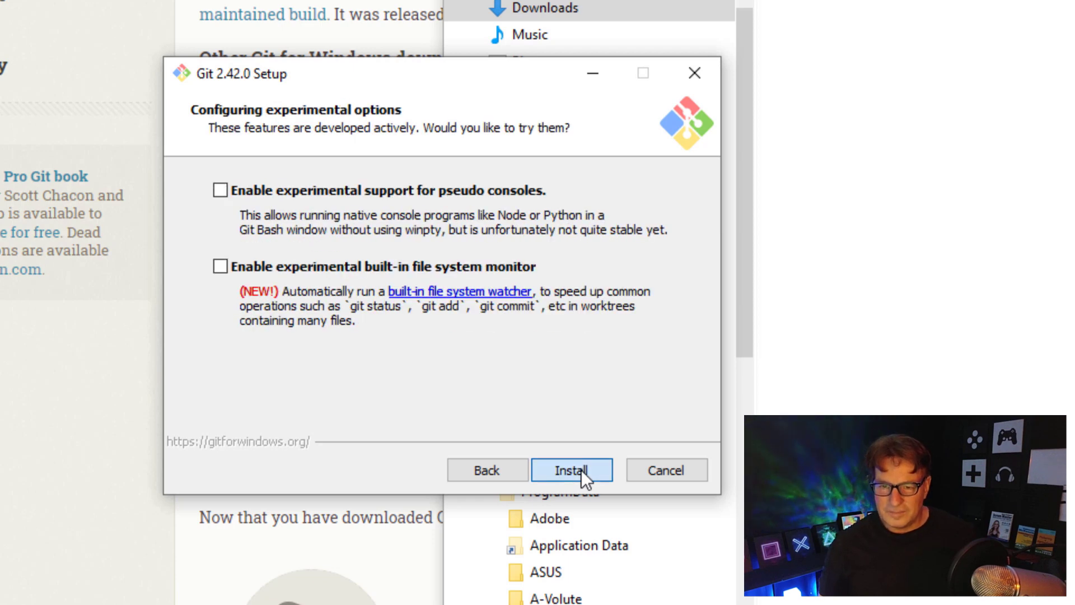
{"action": "left_click", "coordinate": [581, 470]}
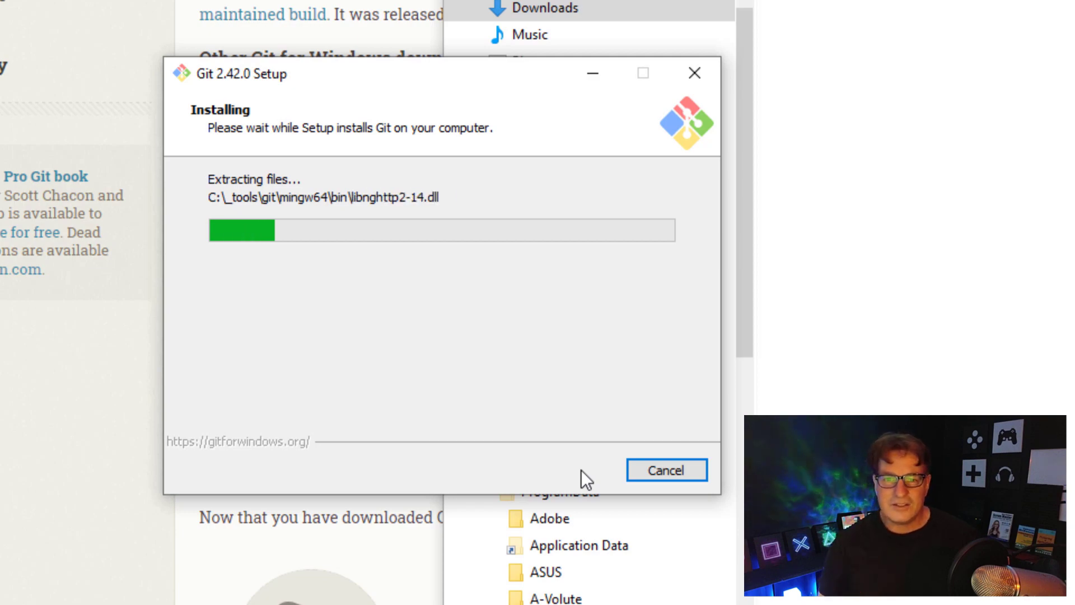
- Save apache-maven-3.9.4-bin.zip to Downloads and bring up the Downloads folder in Explorer
{"action": "left_click", "coordinate": [335, 10]}
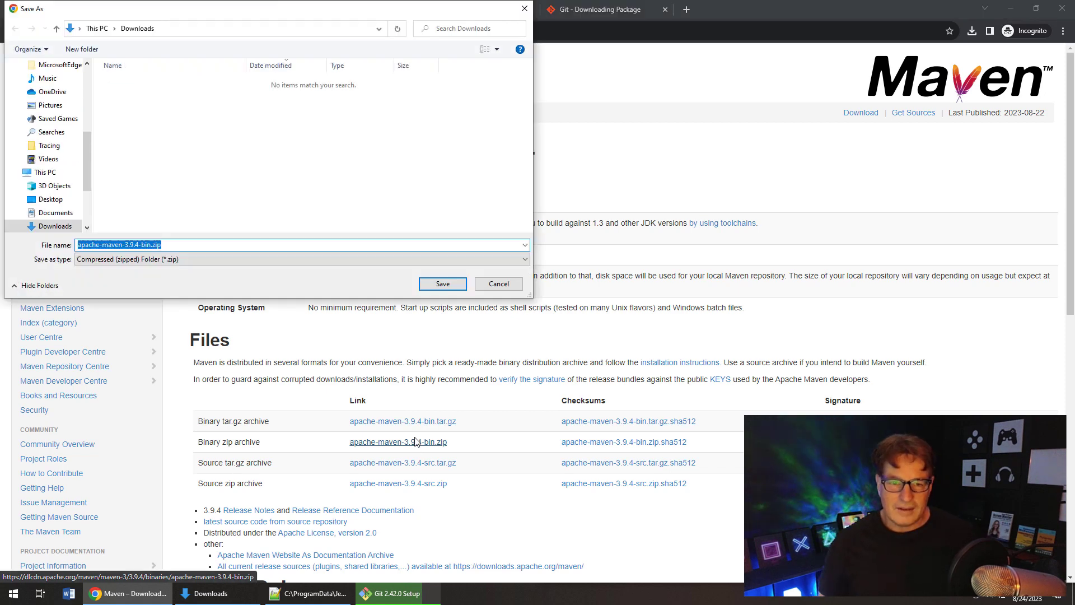
{"action": "left_click", "coordinate": [447, 284]}
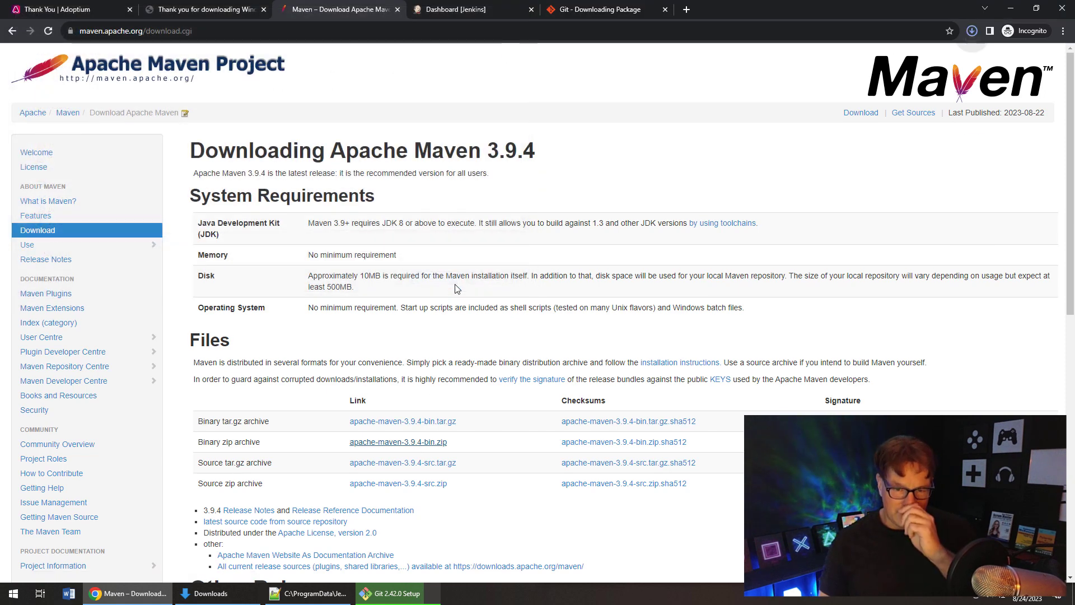
{"action": "left_click", "coordinate": [974, 35]}
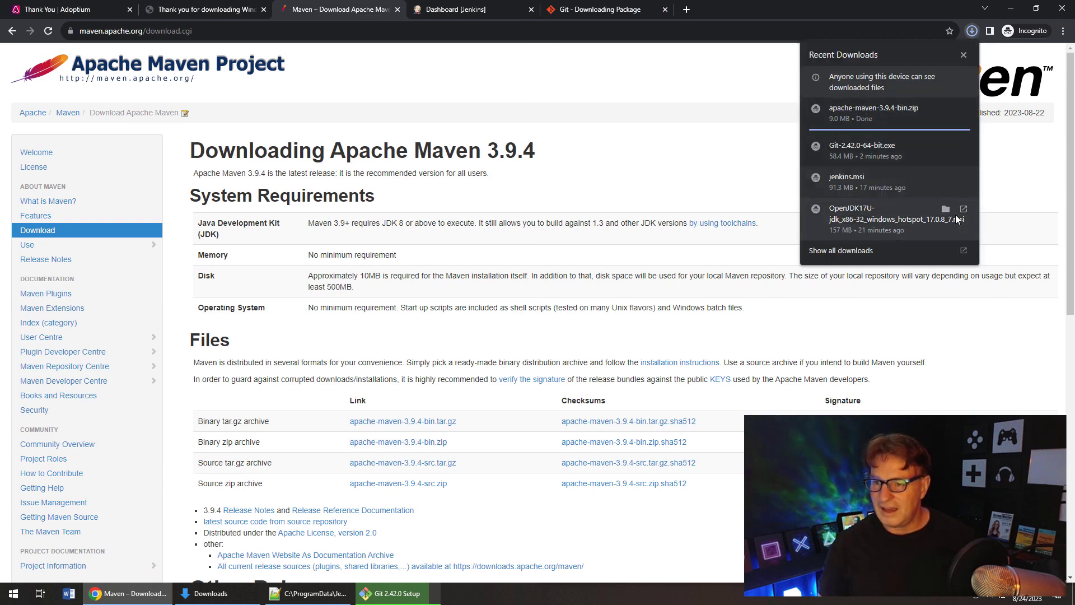
{"action": "left_click", "coordinate": [935, 255]}
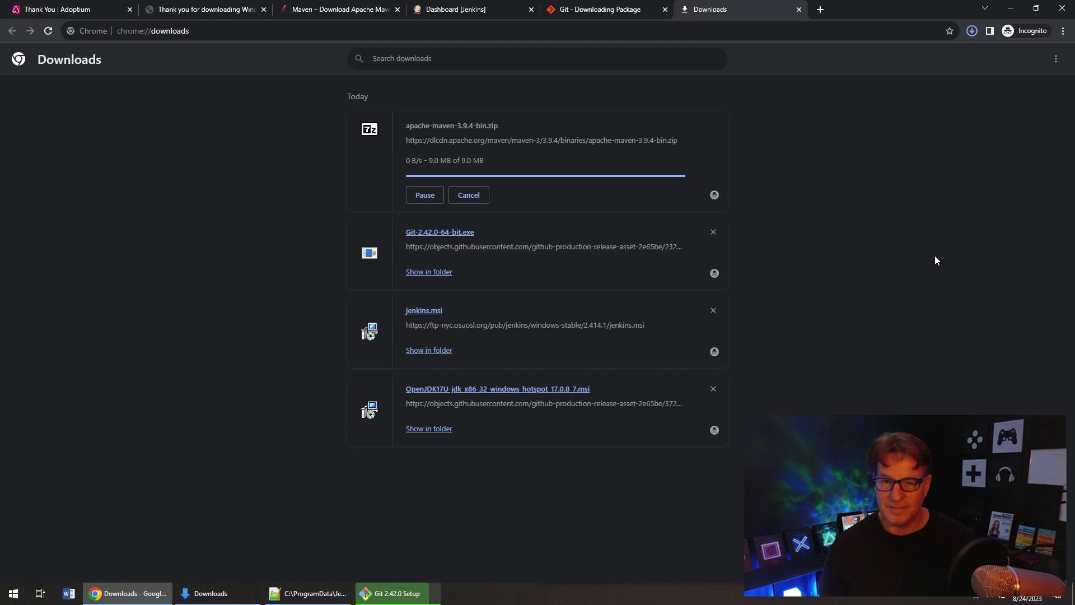
{"action": "left_click", "coordinate": [211, 593]}
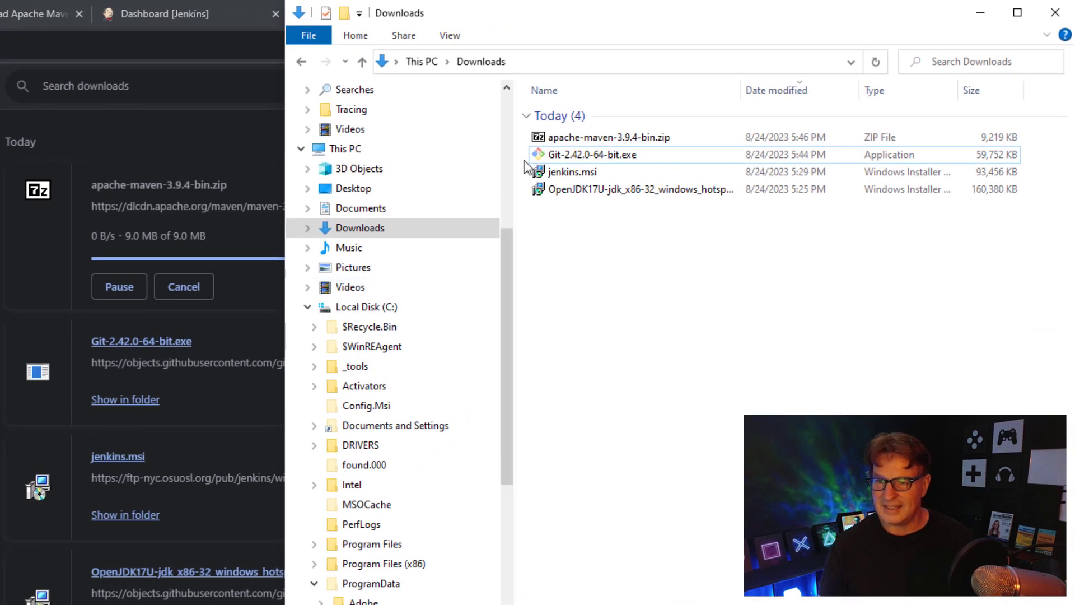
- Extract the Maven zip in Downloads with 7-Zip and rename apache-maven-3.9.4 to maven
{"action": "left_click", "coordinate": [556, 136]}
{"action": "right_click", "coordinate": [556, 136]}
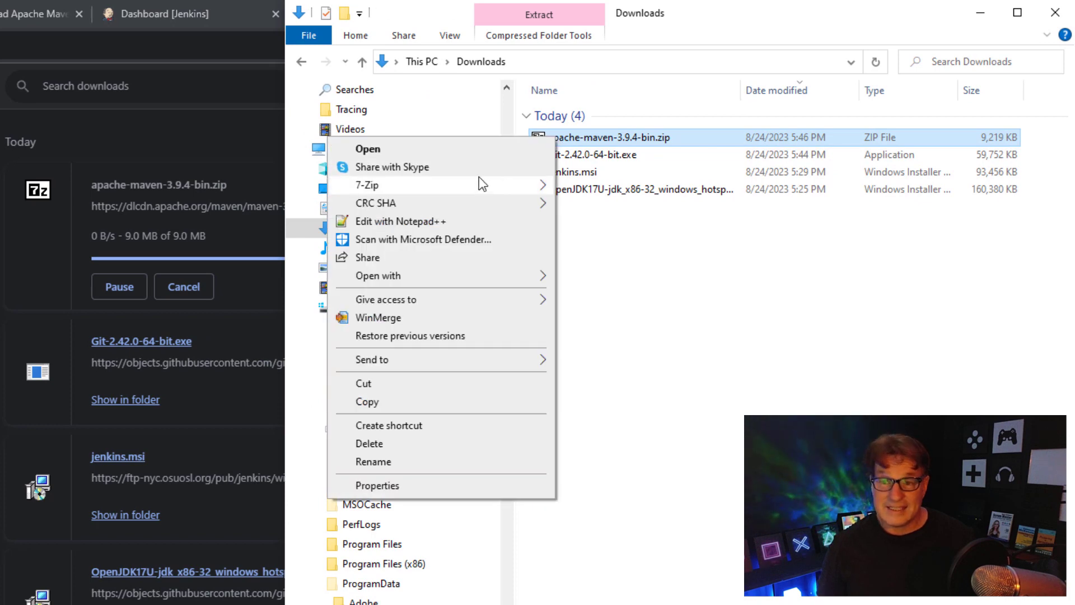
{"action": "mouse_move", "coordinate": [469, 185]}
{"action": "left_click", "coordinate": [628, 242]}
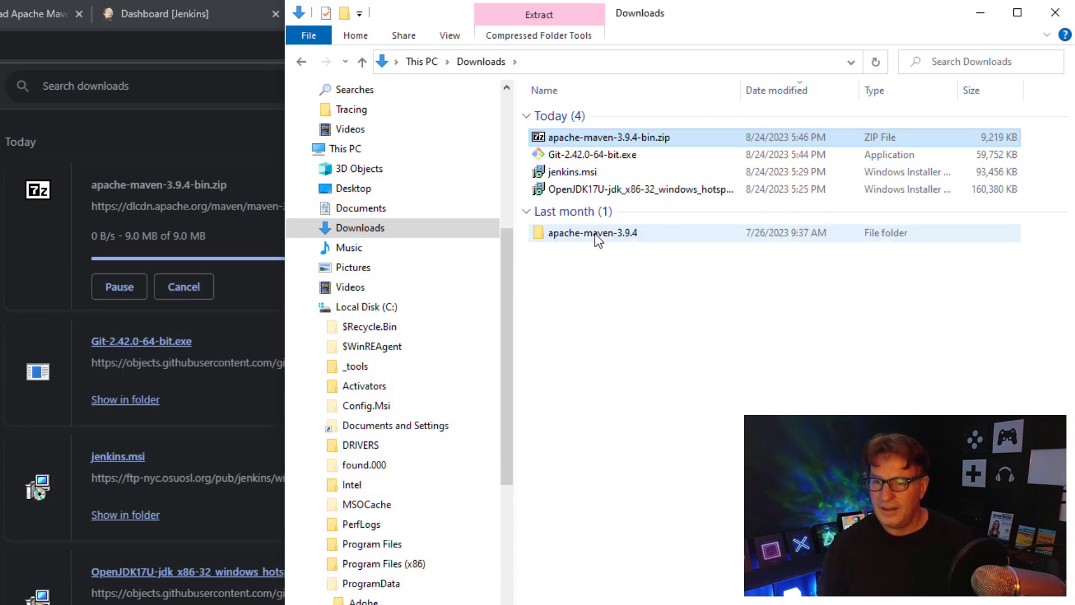
{"action": "double_click", "coordinate": [594, 233]}
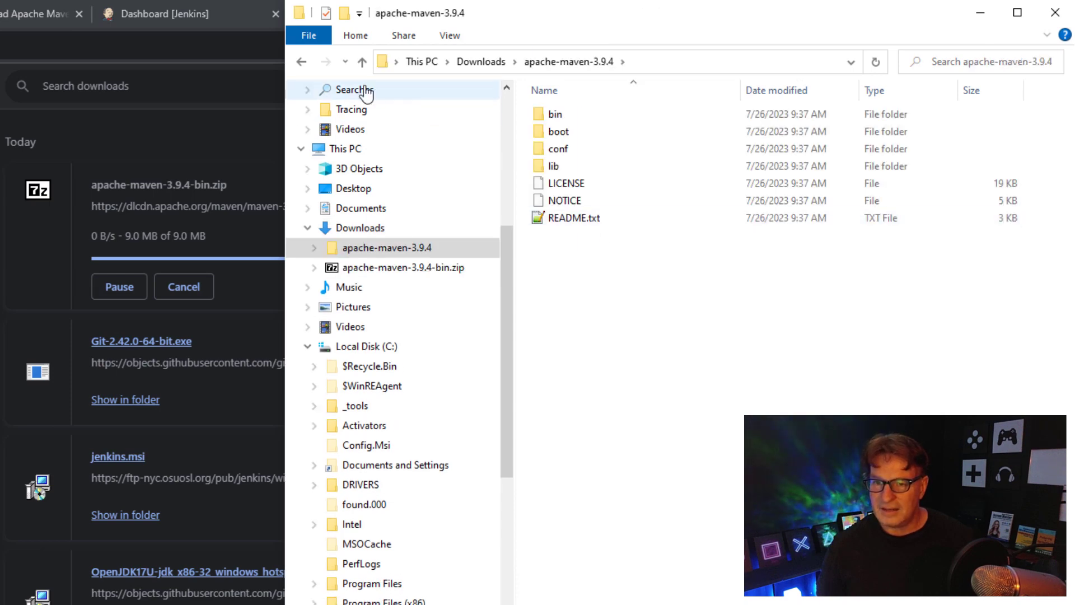
{"action": "left_click", "coordinate": [301, 61]}
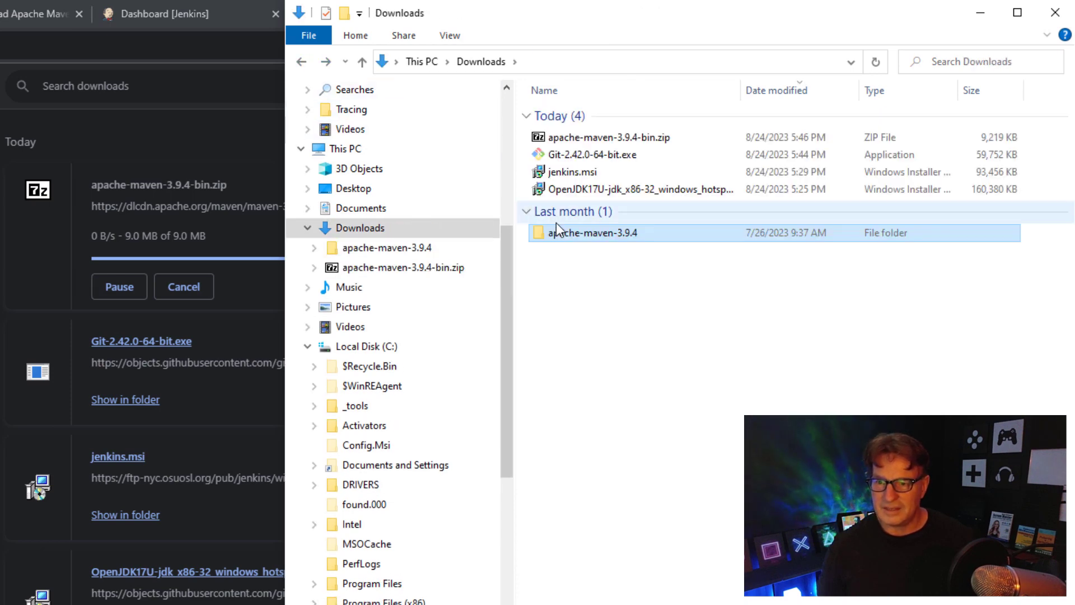
{"action": "right_click", "coordinate": [575, 242]}
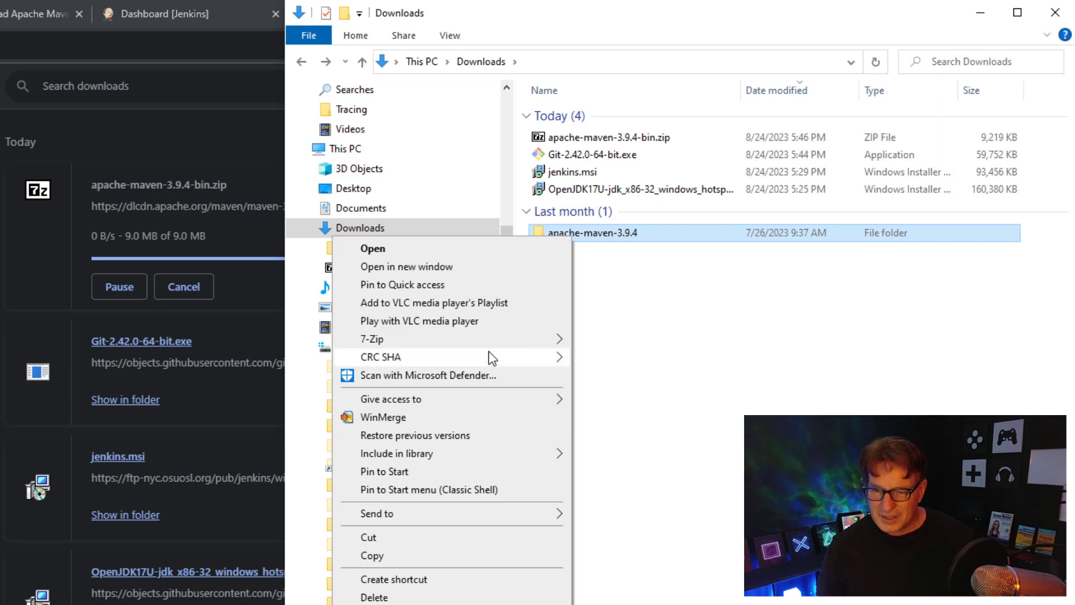
{"action": "type", "text": "mmaven"}
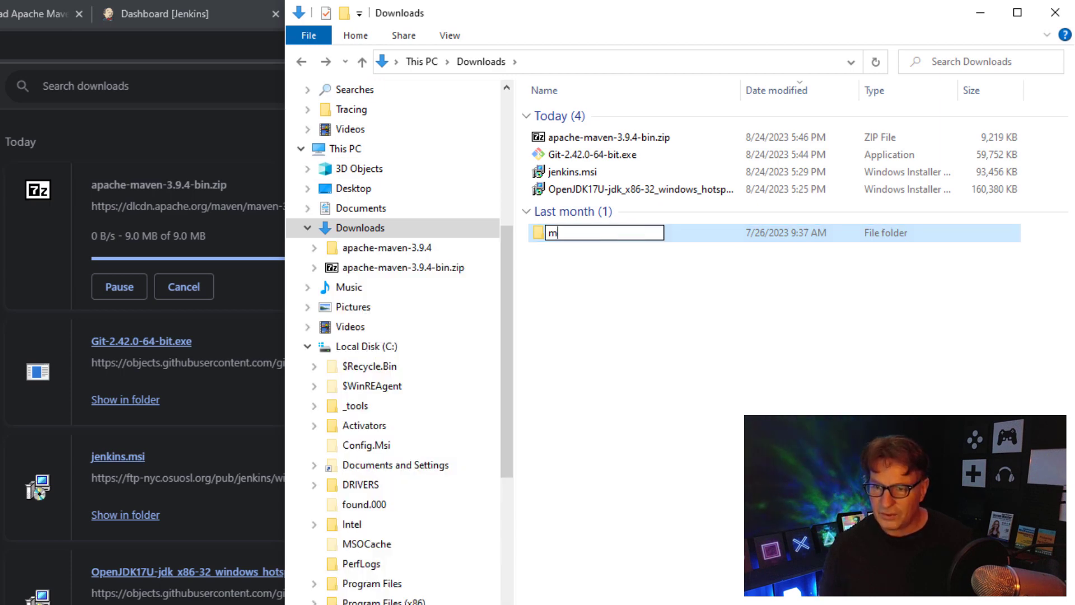
{"action": "left_click", "coordinate": [697, 282]}
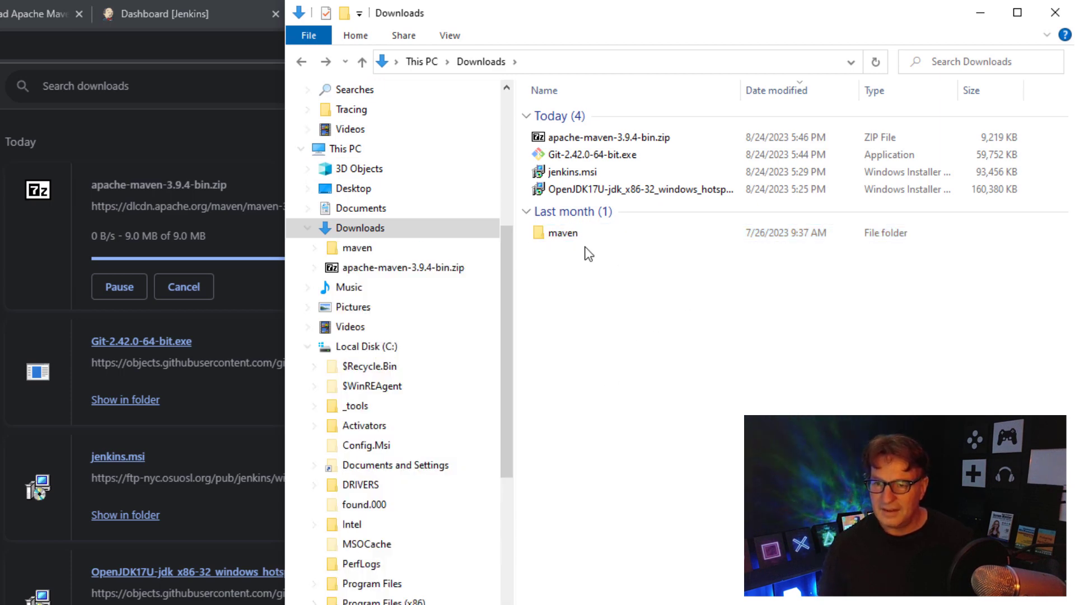
- Copy the maven folder and paste it into C:\_tools
{"action": "right_click", "coordinate": [566, 237]}
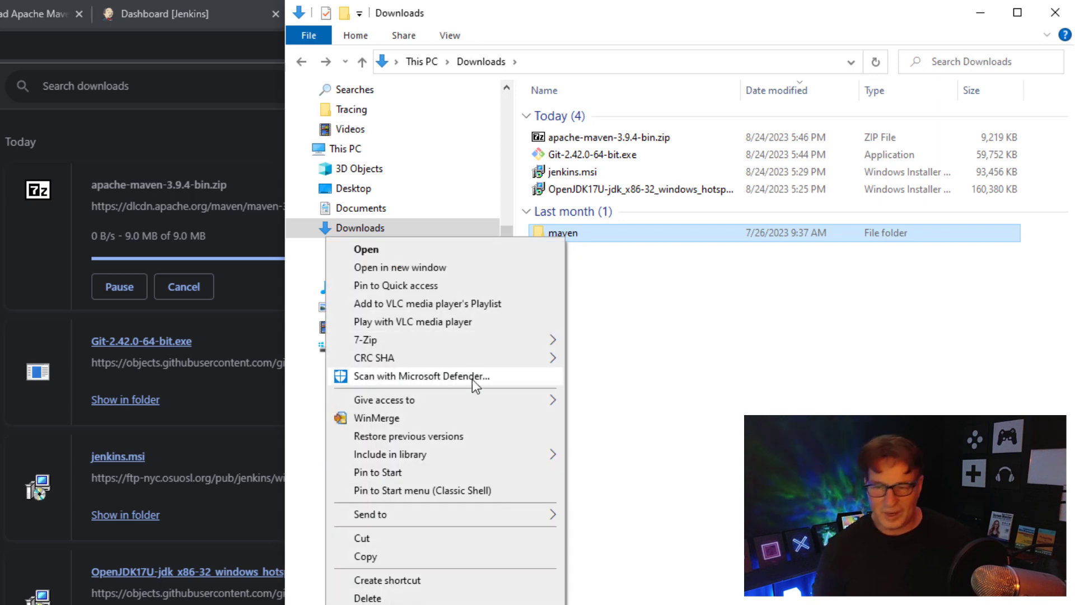
{"action": "left_click", "coordinate": [404, 554]}
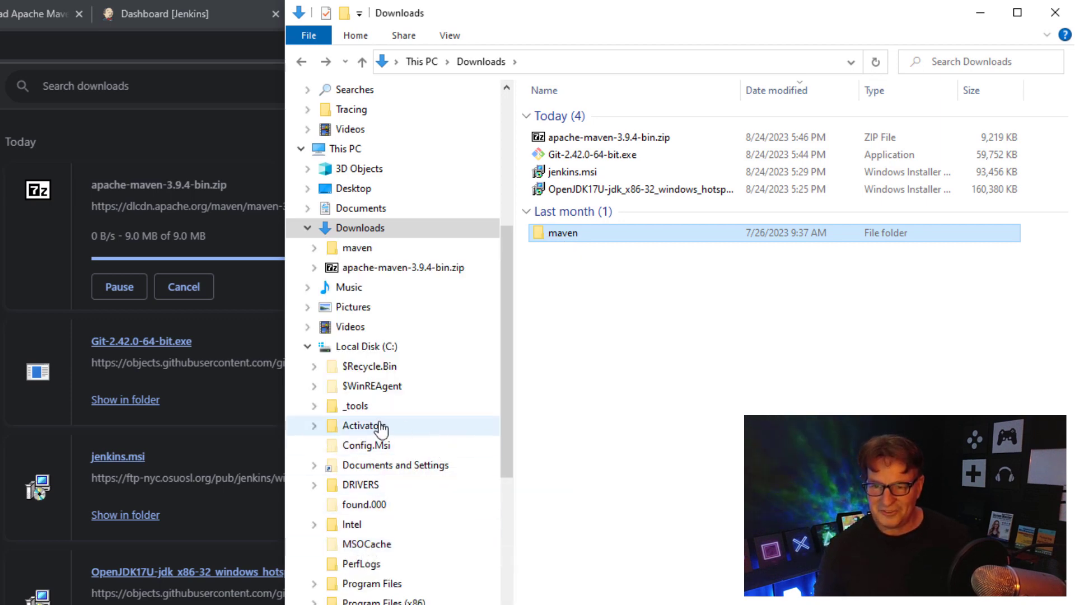
{"action": "left_click", "coordinate": [358, 407]}
{"action": "right_click", "coordinate": [586, 306]}
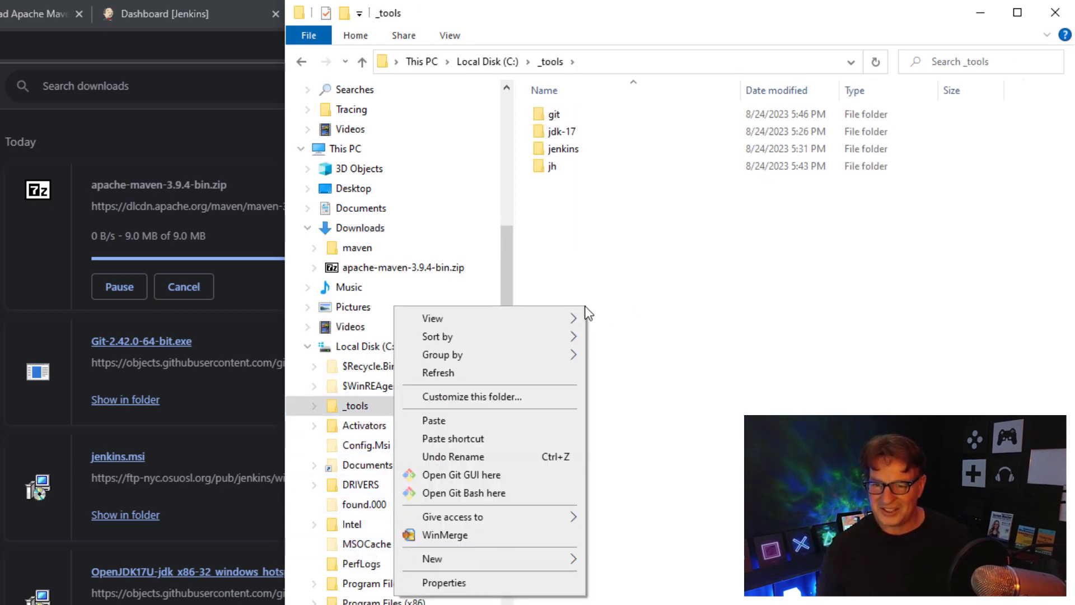
{"action": "left_click", "coordinate": [476, 420]}
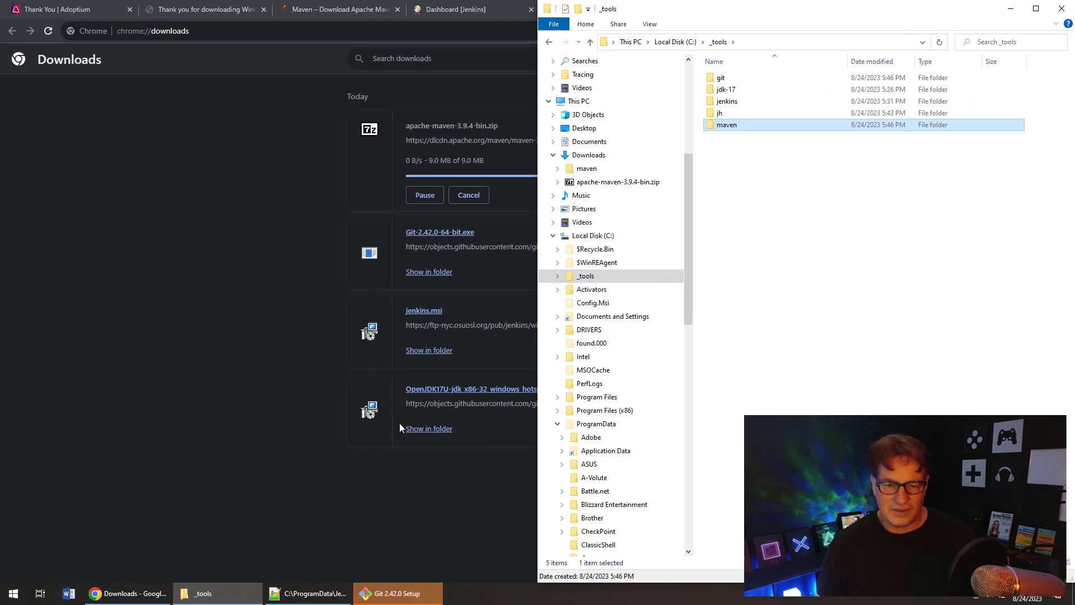
- Search 'envi' in Start and open the Environment Variables window
{"action": "left_click", "coordinate": [13, 594]}
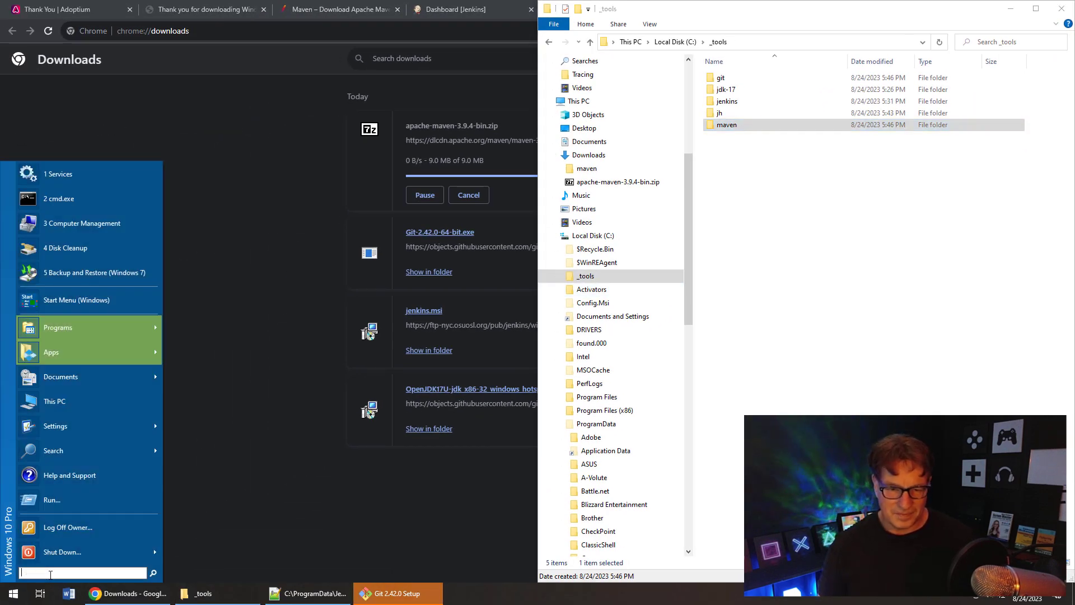
{"action": "type", "text": "envi"}
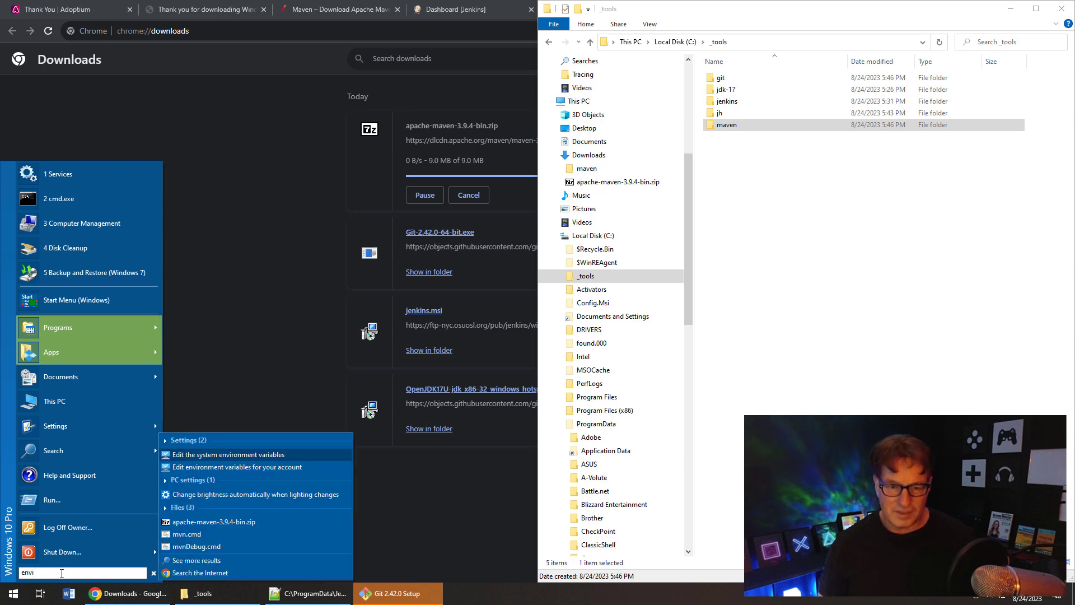
{"action": "left_click", "coordinate": [238, 455]}
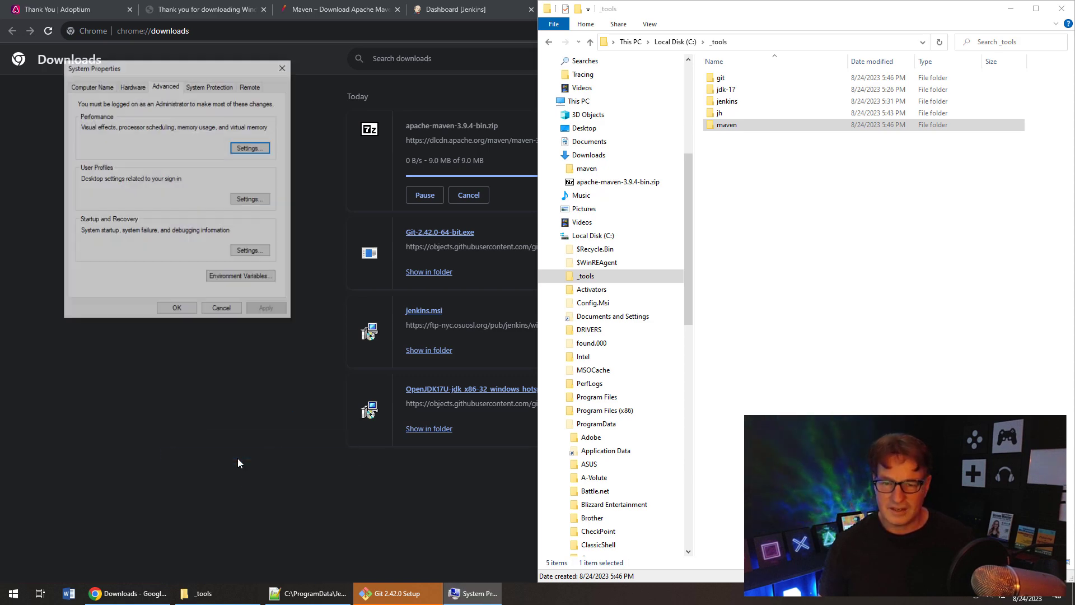
{"action": "left_click", "coordinate": [241, 276]}
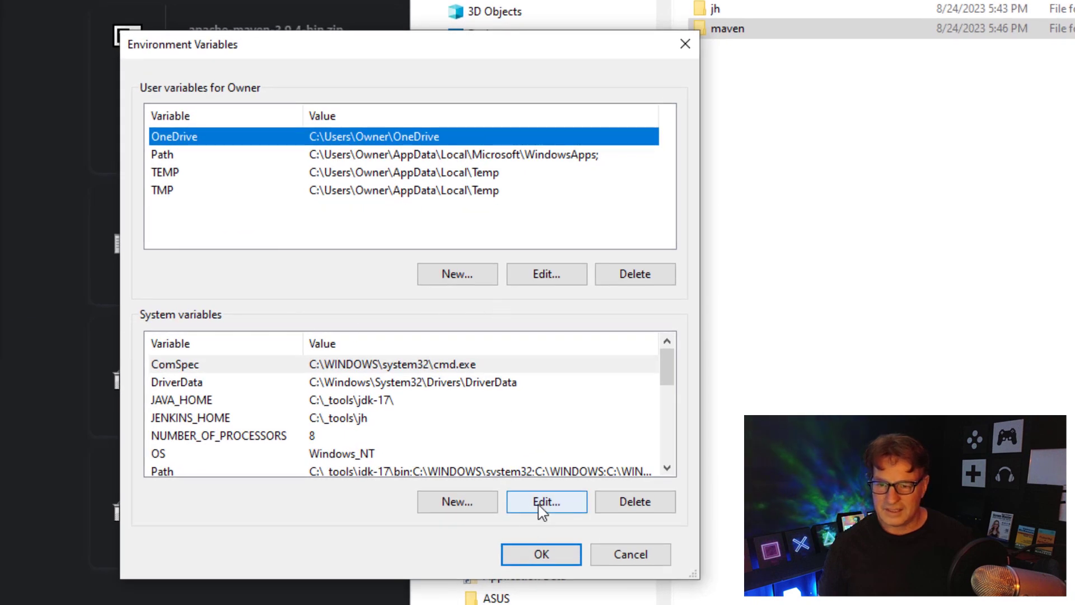
- Add a system variable M2_HOME with value C:\_tools\maven
{"action": "left_click", "coordinate": [458, 502]}
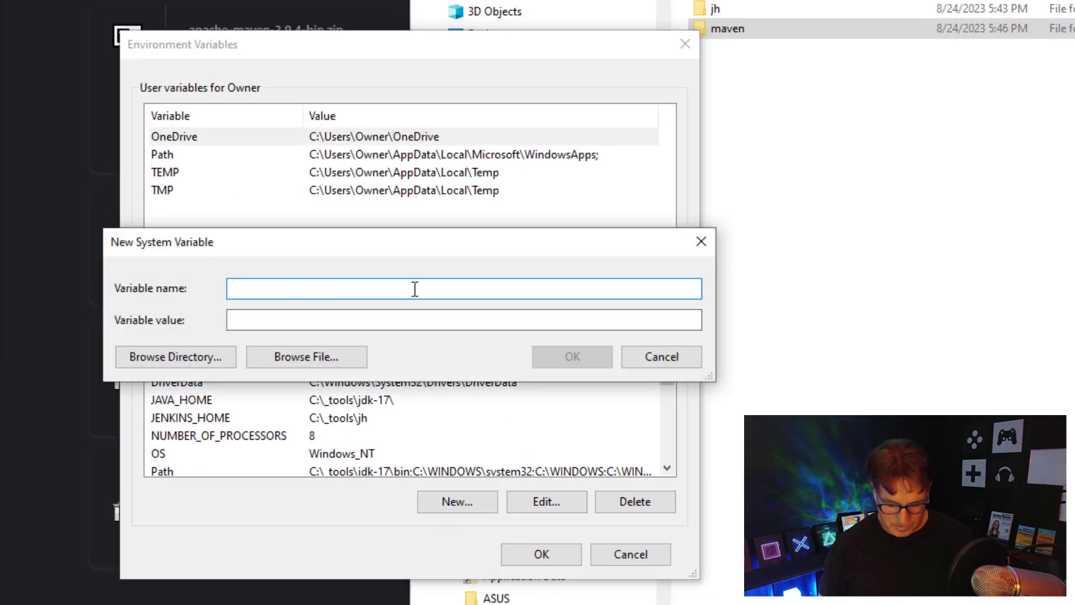
{"action": "type", "text": "M"}
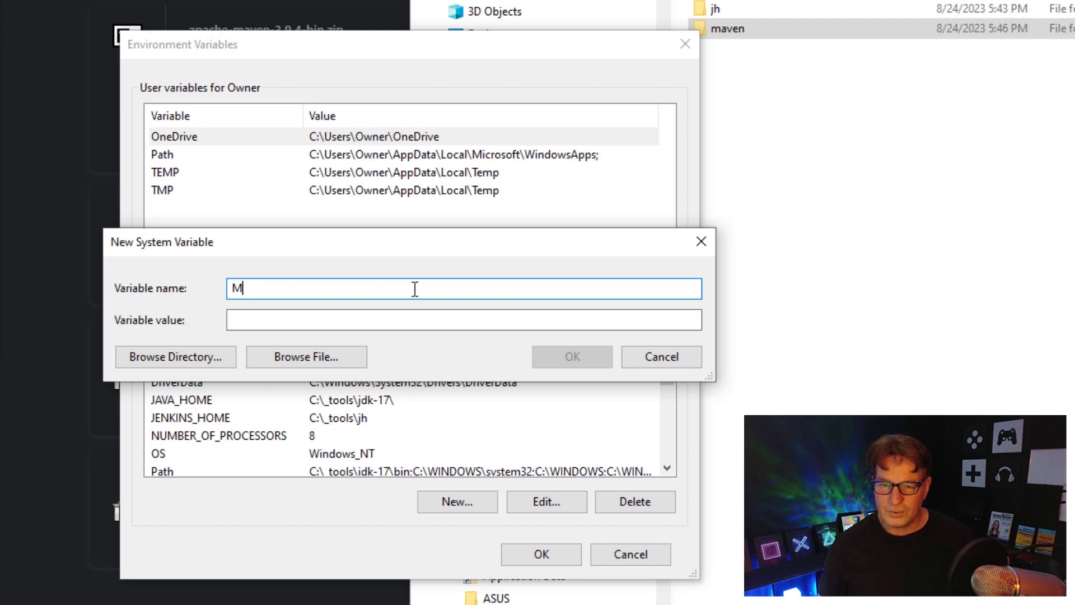
{"action": "type", "text": "@_HOME"}
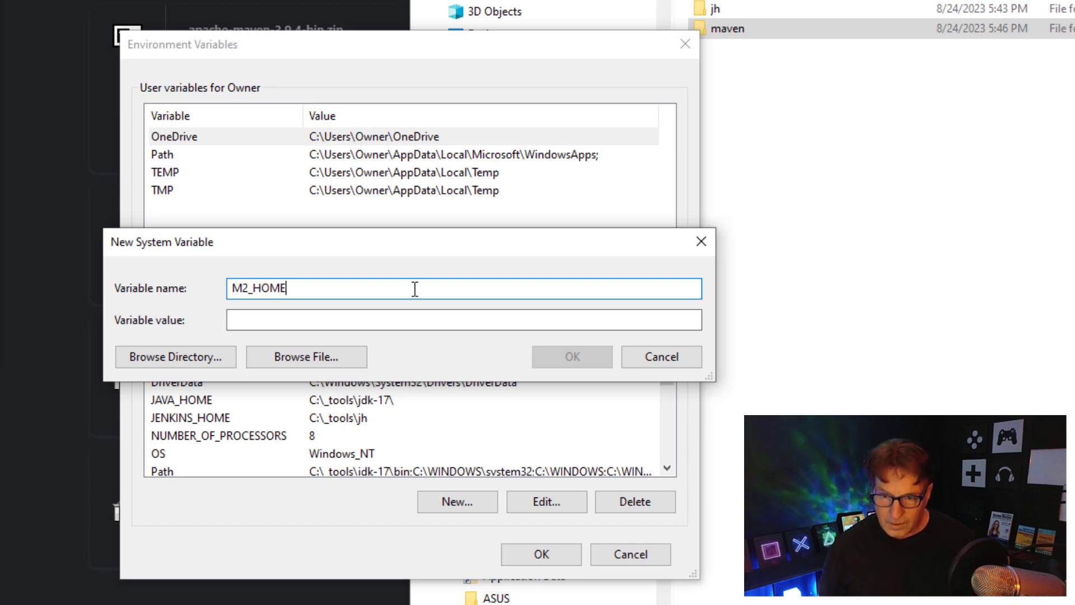
{"action": "left_click", "coordinate": [401, 324]}
{"action": "type", "text": "C:"}
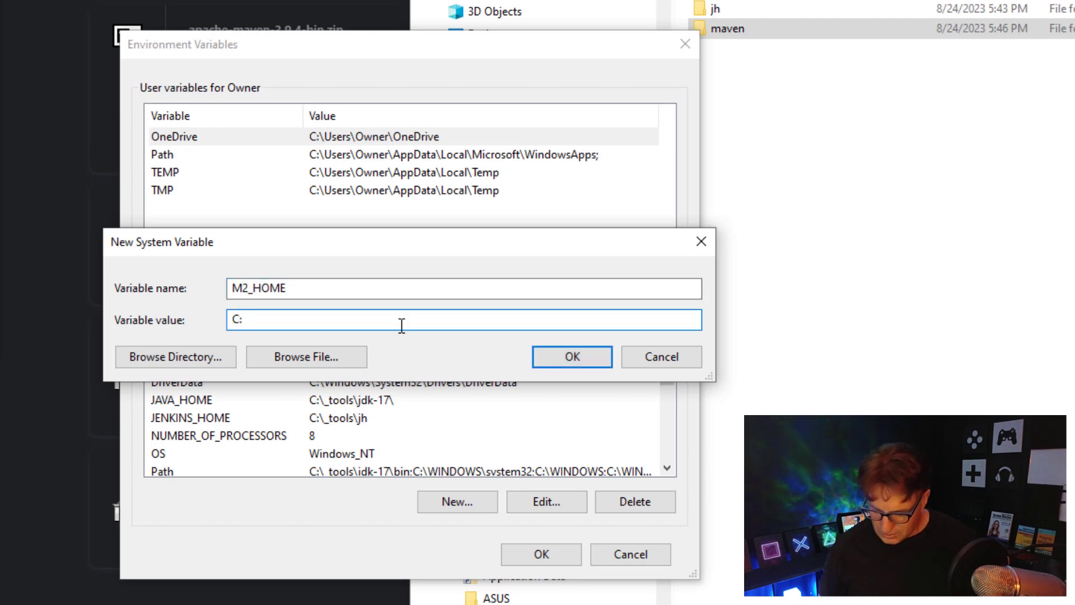
{"action": "type", "text": "\\_to"}
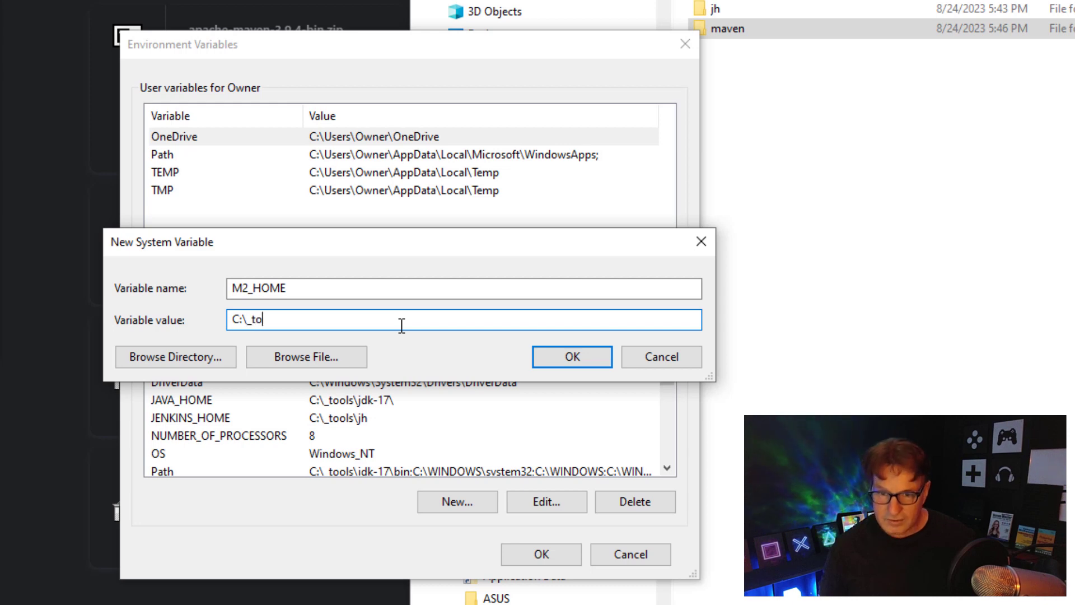
{"action": "type", "text": "ols\\maven"}
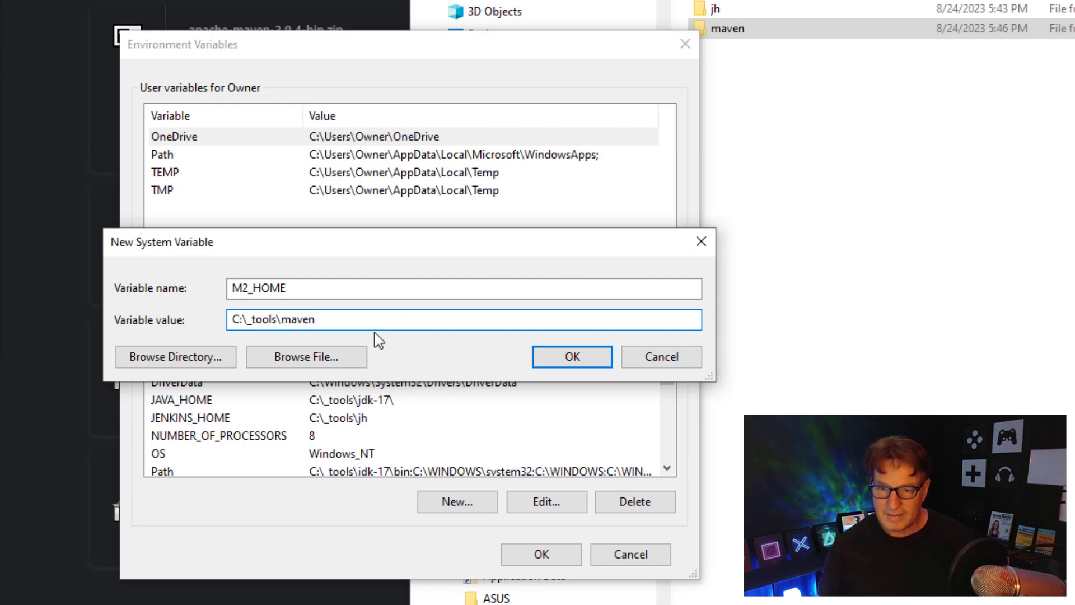
{"action": "left_click_drag", "start_coordinate": [360, 324], "coordinate": [241, 323]}
{"action": "key", "text": "ctrl+c"}
{"action": "left_click", "coordinate": [566, 359]}
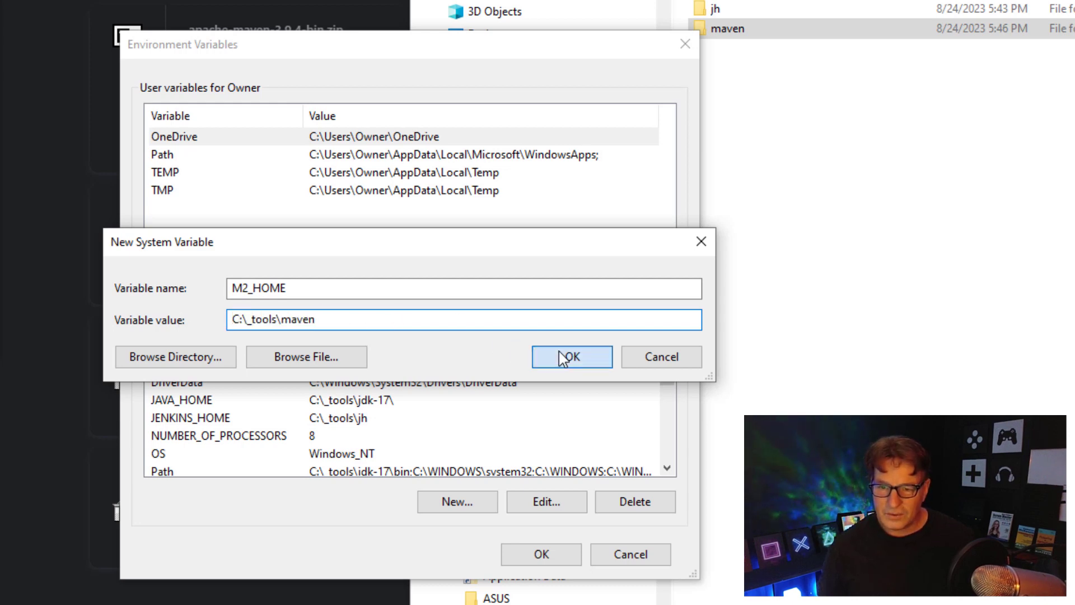
- Add a system variable MAVEN_HOME with the same value C:\_tools\maven
{"action": "left_click", "coordinate": [469, 505]}
{"action": "type", "text": "MAVEN_HOME"}
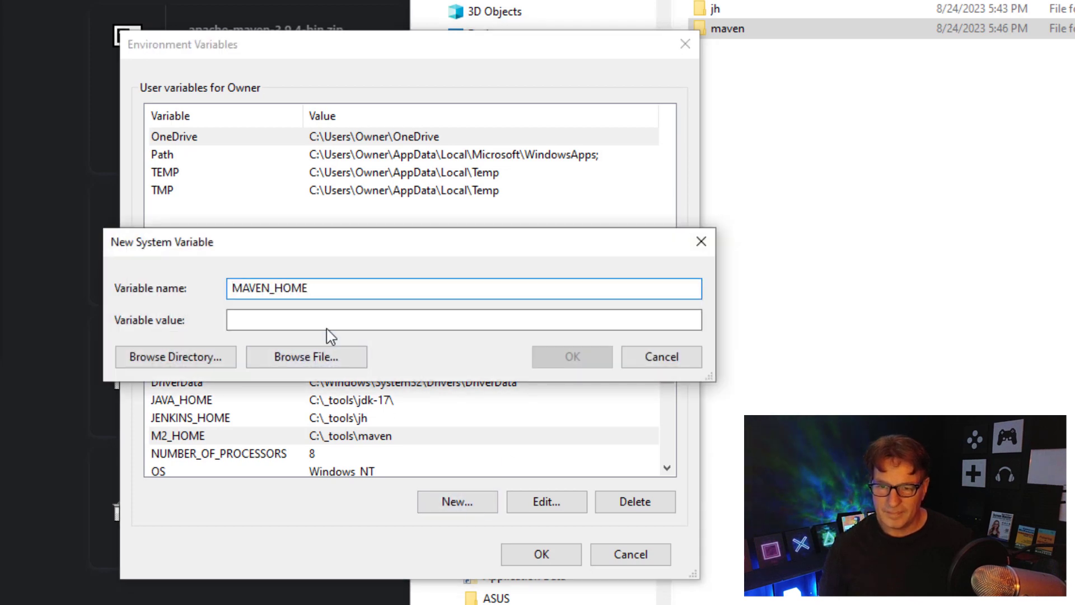
{"action": "key", "text": "Tab"}
{"action": "key", "text": "ctrl+v"}
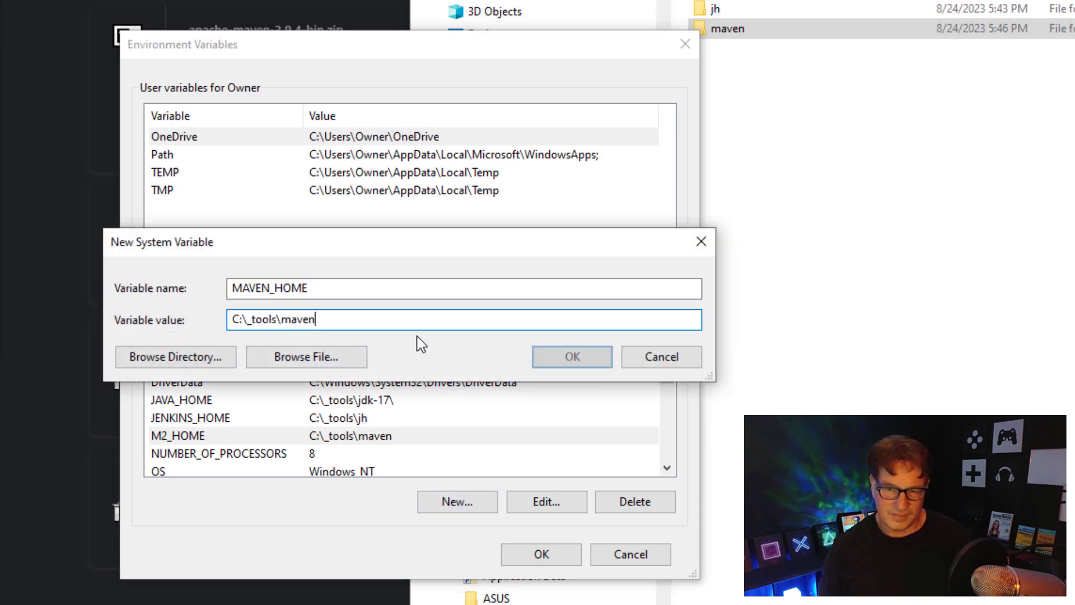
{"action": "left_click", "coordinate": [572, 358]}
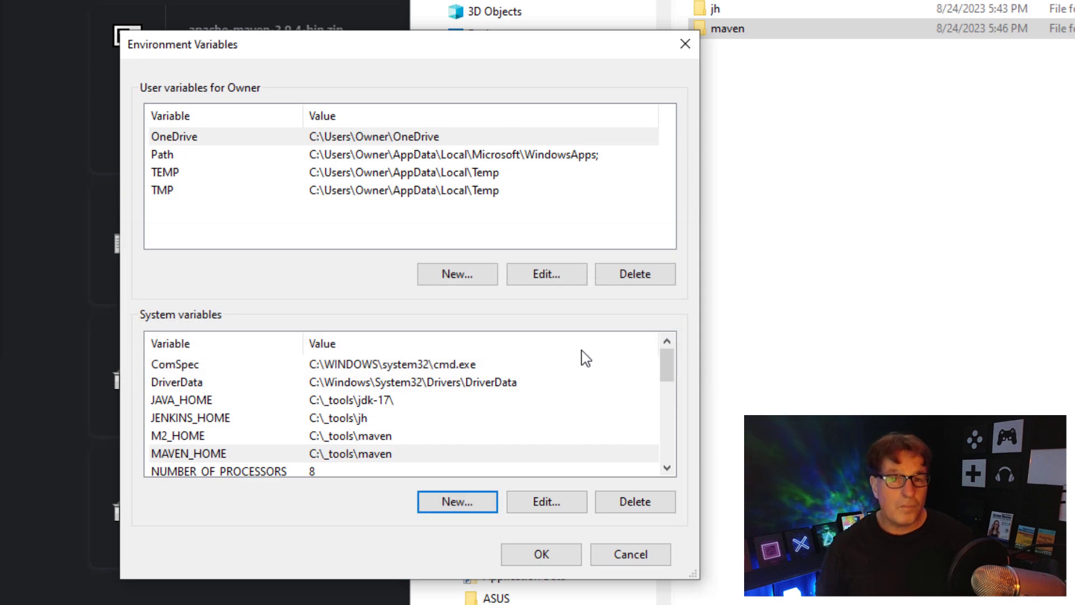
{"action": "left_click_drag", "start_coordinate": [668, 366], "coordinate": [676, 415]}
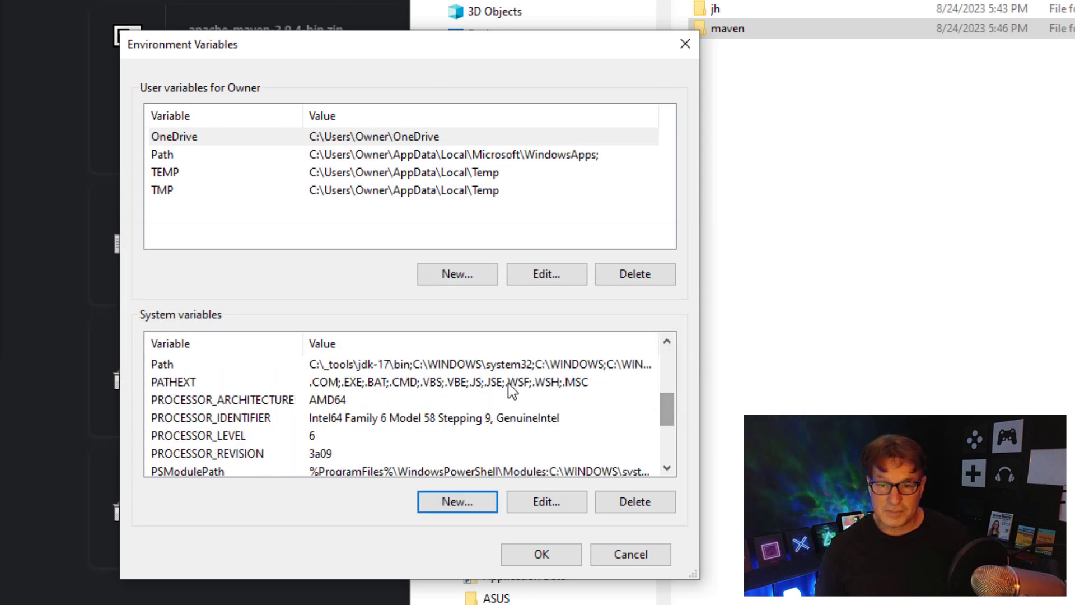
- Append C:\_tools\maven\bin as a new entry in the system Path variable, after C:\_tools\git\cmd
{"action": "left_click", "coordinate": [352, 365]}
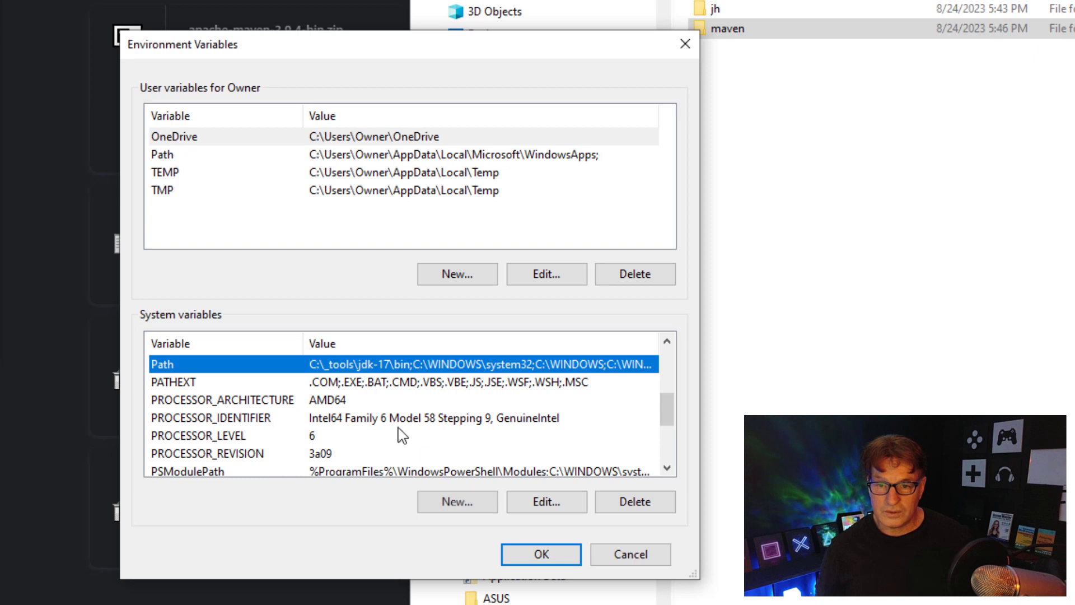
{"action": "left_click", "coordinate": [546, 501]}
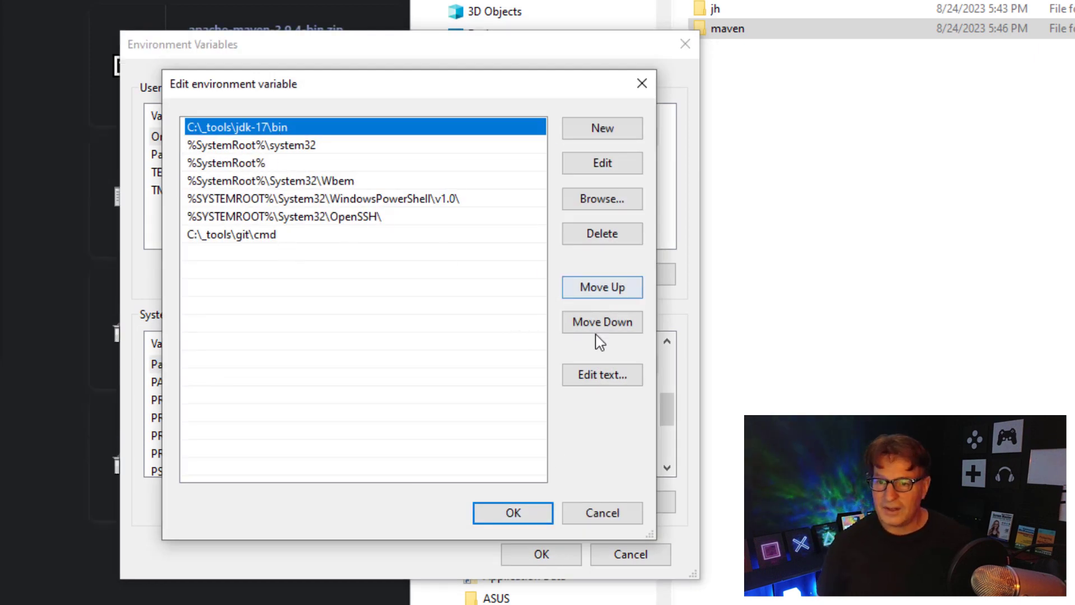
{"action": "left_click", "coordinate": [602, 135]}
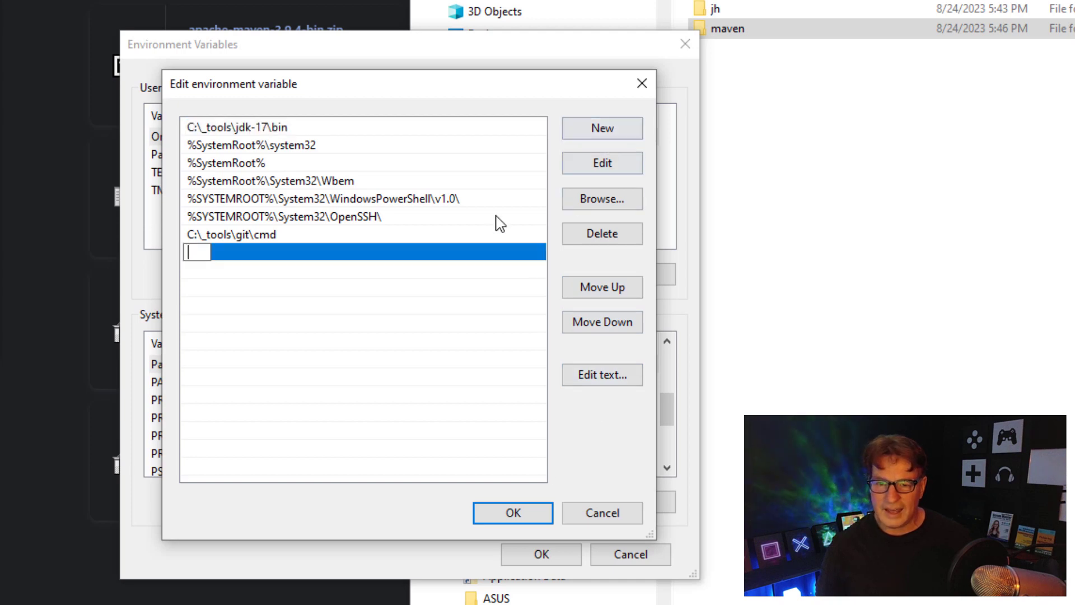
{"action": "key", "text": "ctrl+v"}
{"action": "type", "text": "\\bi"}
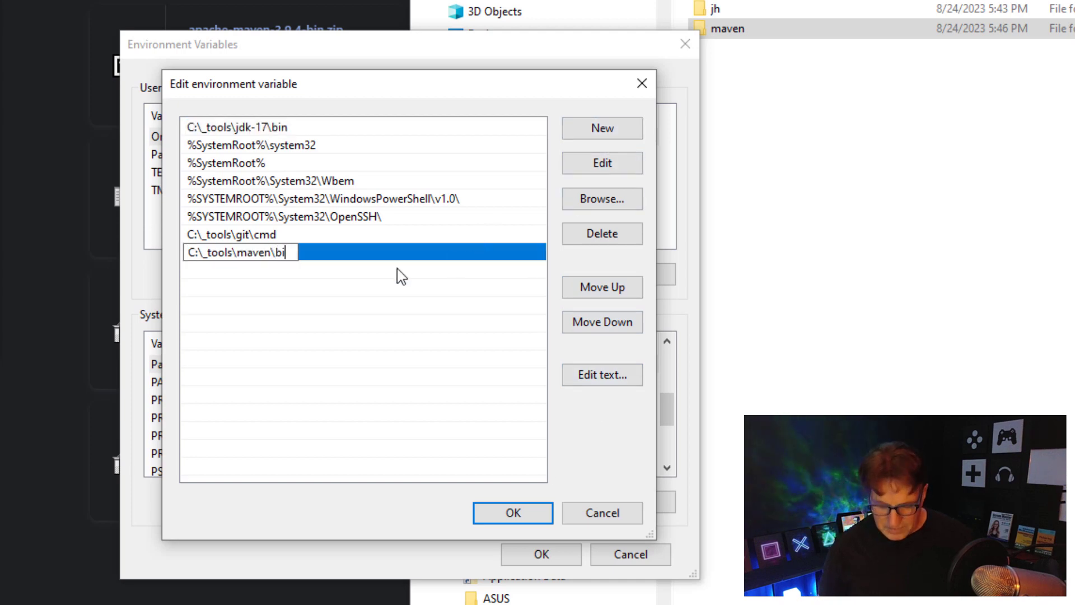
{"action": "type", "text": "n"}
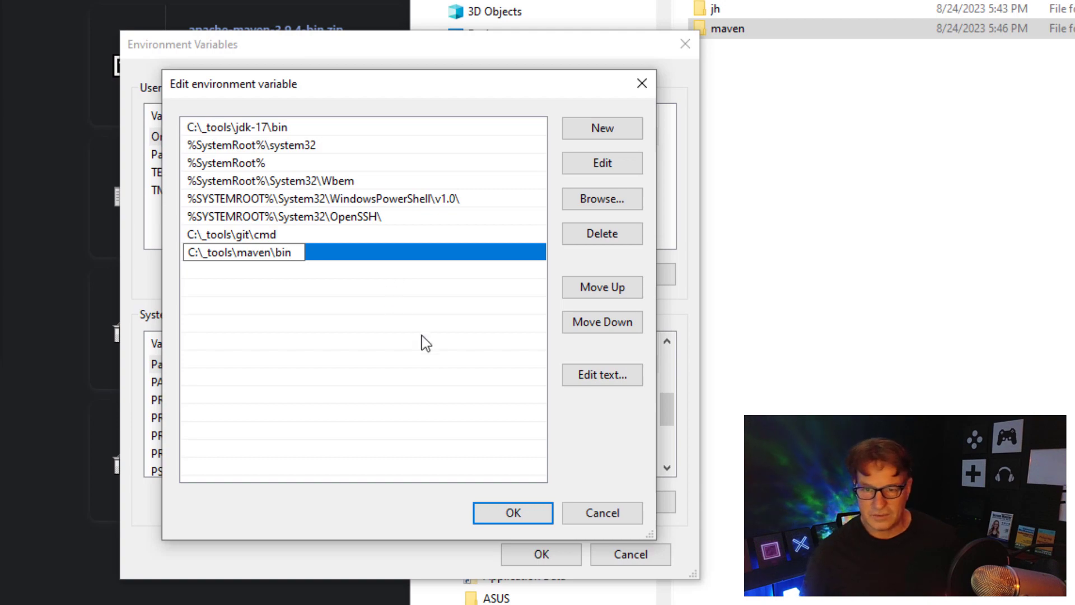
{"action": "left_click", "coordinate": [439, 361]}
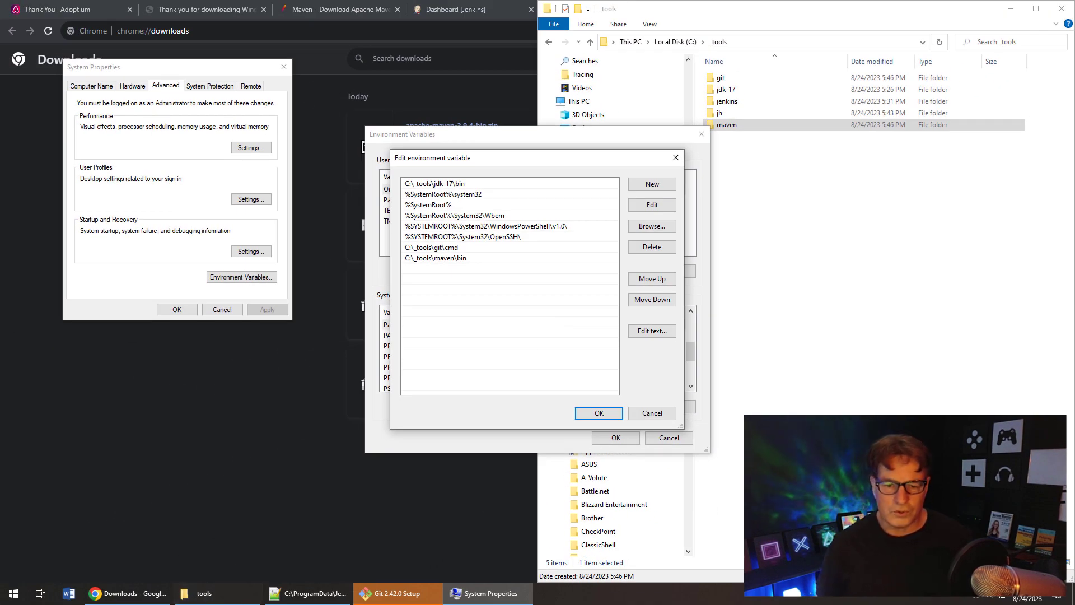
- Browse in File Explorer to _tools\maven\bin to confirm the mvn files are there
{"action": "left_click", "coordinate": [201, 593]}
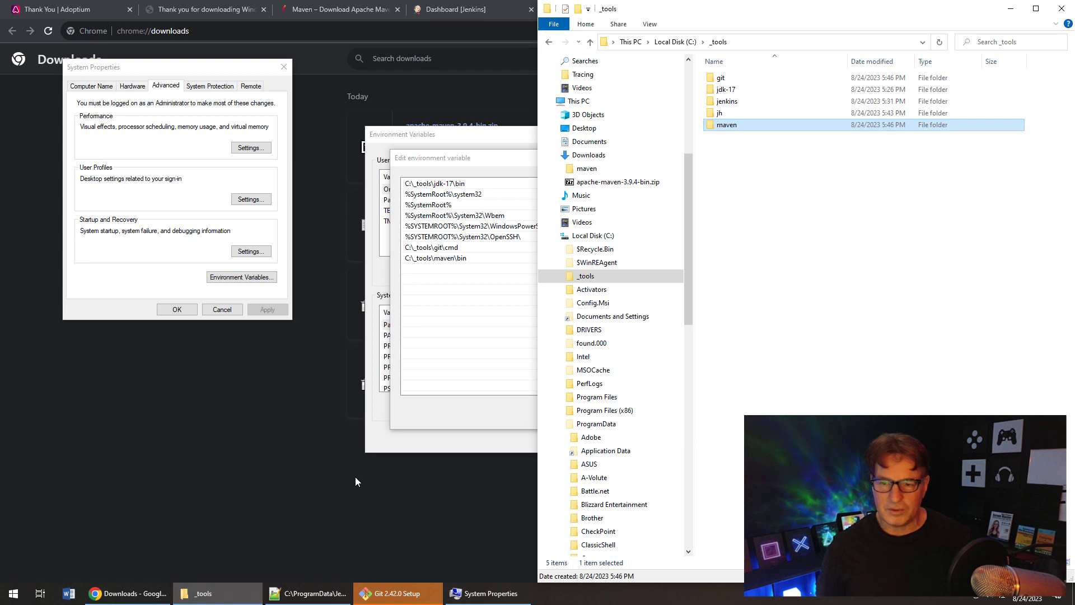
{"action": "left_click", "coordinate": [559, 277]}
{"action": "left_click", "coordinate": [592, 344]}
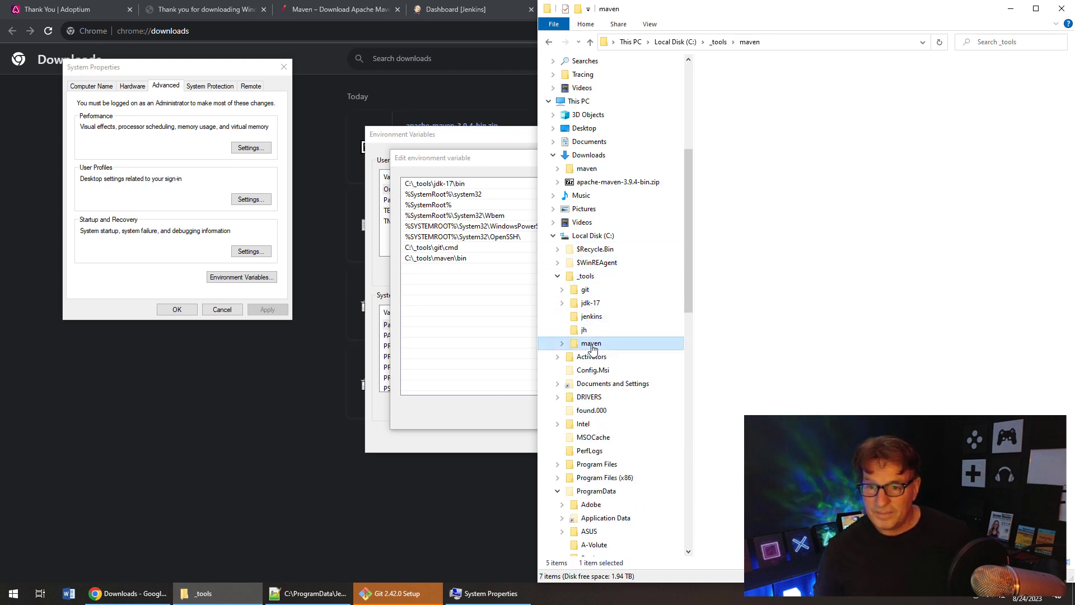
{"action": "left_click", "coordinate": [730, 79]}
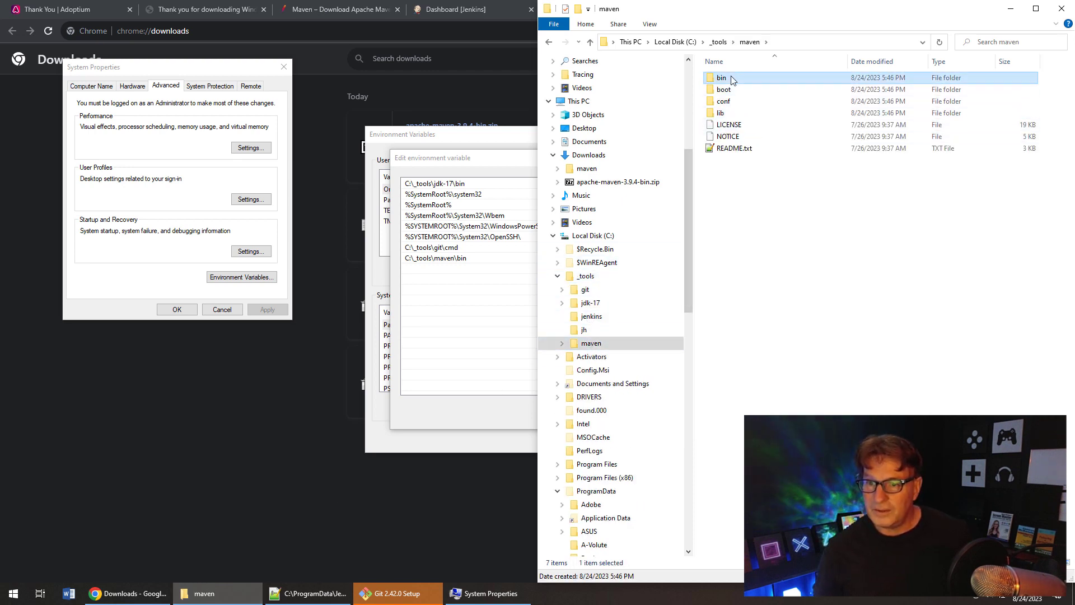
{"action": "double_click", "coordinate": [731, 79]}
{"action": "left_click", "coordinate": [725, 91]}
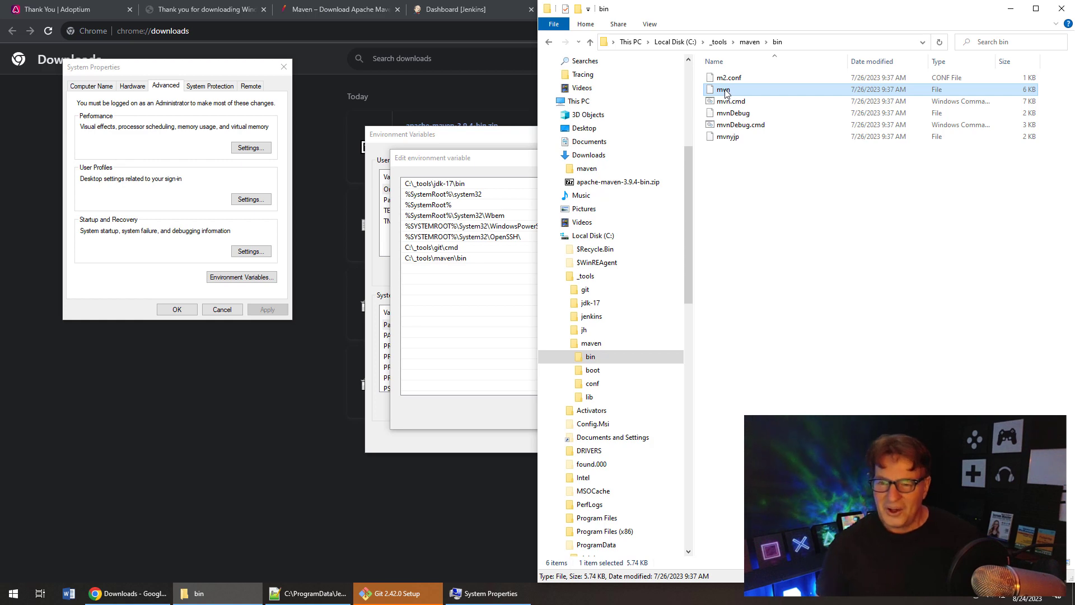
- Confirm the Path edits and close the Environment Variables dialogs
{"action": "left_click", "coordinate": [502, 283]}
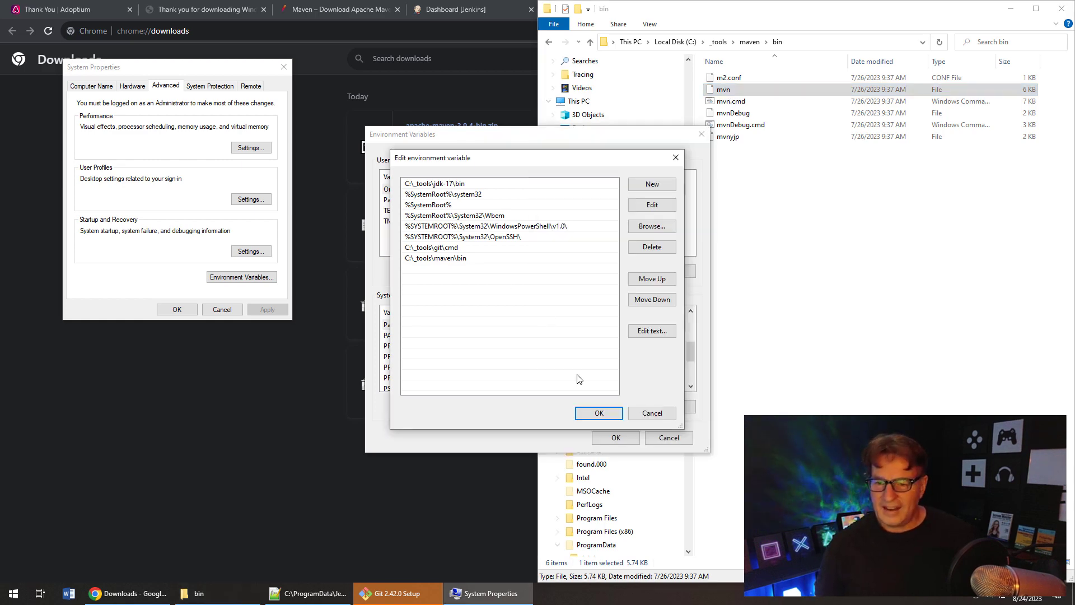
{"action": "left_click", "coordinate": [609, 415]}
{"action": "left_click", "coordinate": [615, 437]}
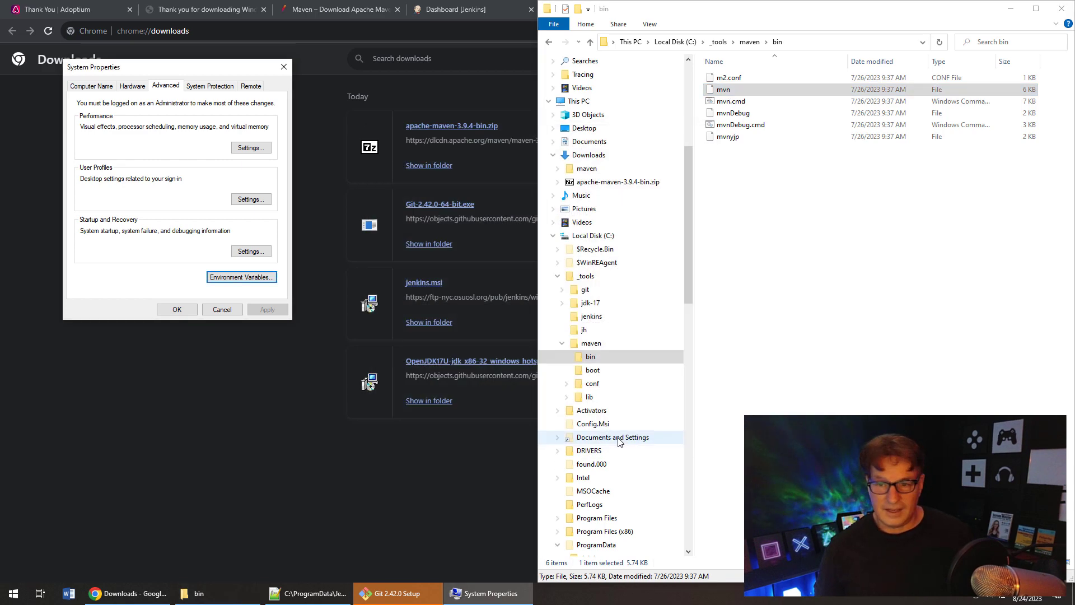
{"action": "left_click", "coordinate": [14, 593]}
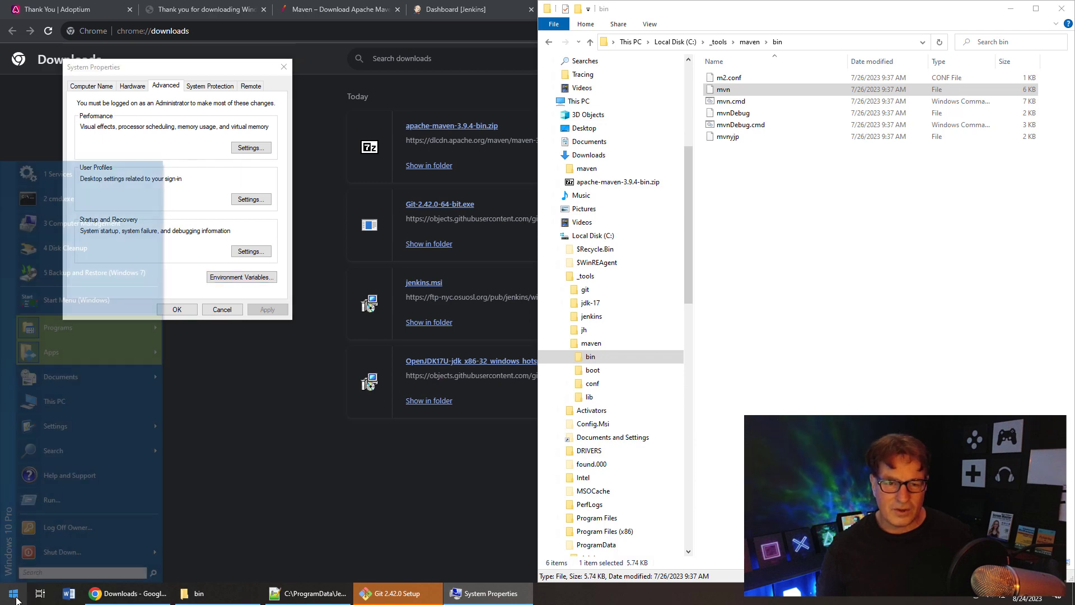
- In cmd, run mvn --version, git --version and java -version, showing Maven 3.9.4, Git 2.42.0 and Java 17.0.8
{"action": "left_click", "coordinate": [76, 197]}
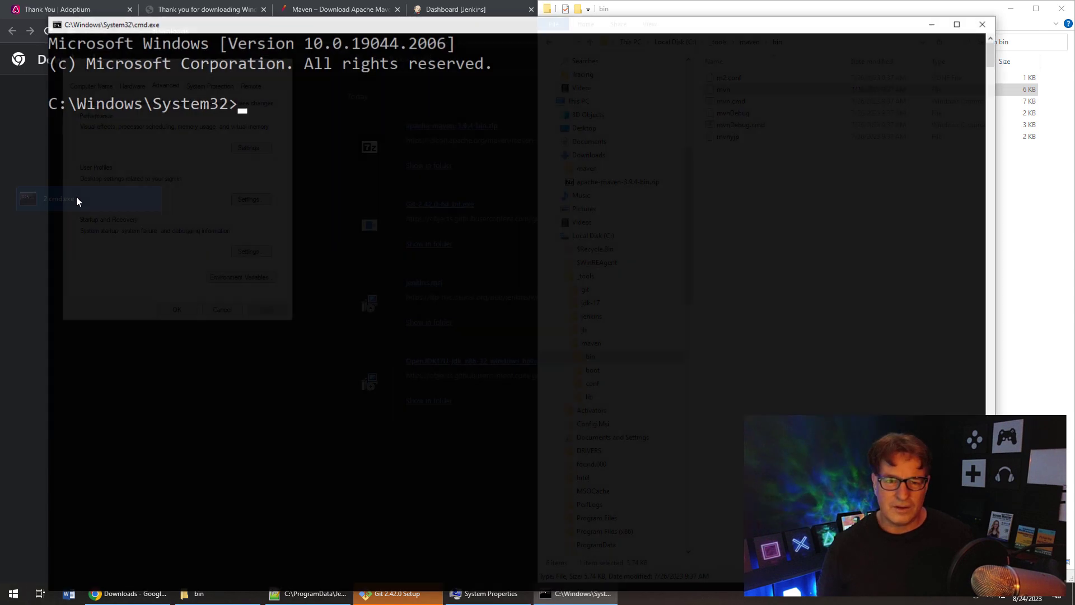
{"action": "type", "text": "mvn -"}
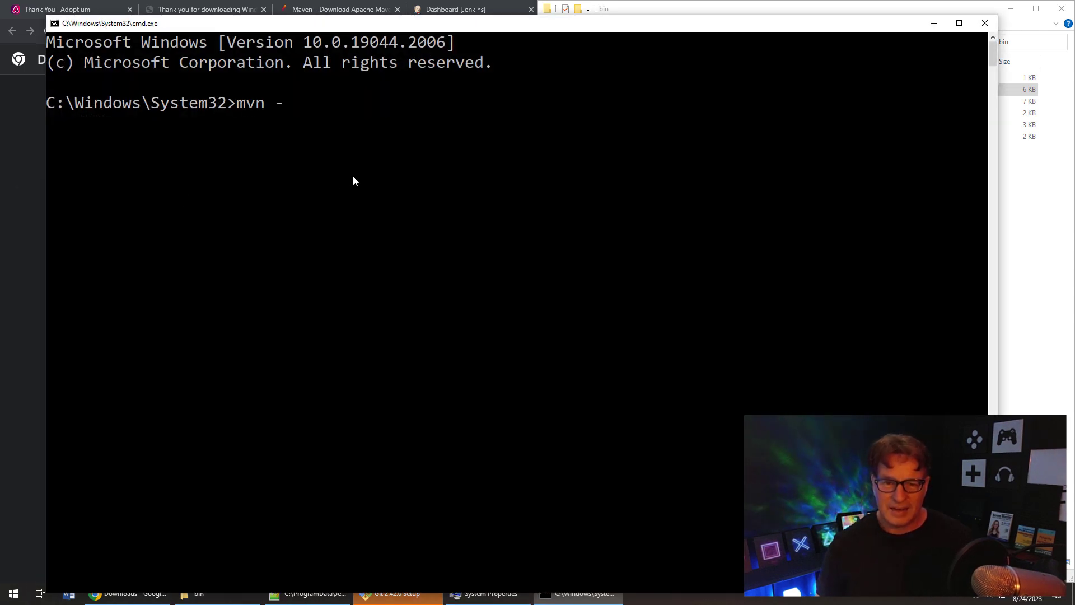
{"action": "type", "text": "-v ers"}
{"action": "key", "text": "BackSpace"}
{"action": "key", "text": "BackSpace"}
{"action": "key", "text": "BackSpace"}
{"action": "key", "text": "BackSpace"}
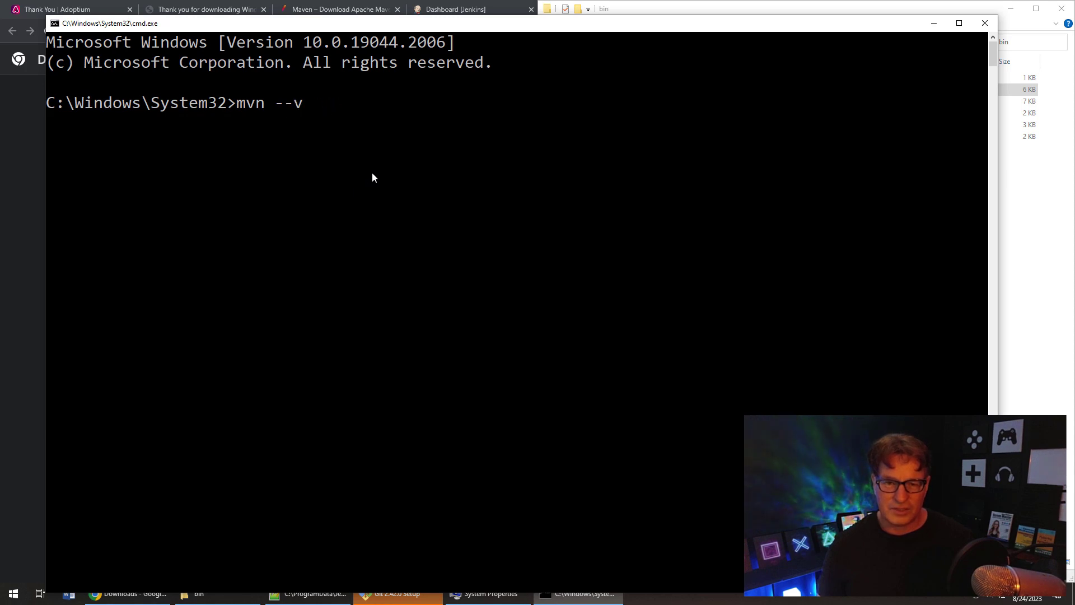
{"action": "type", "text": "ersion"}
{"action": "key", "text": "Return"}
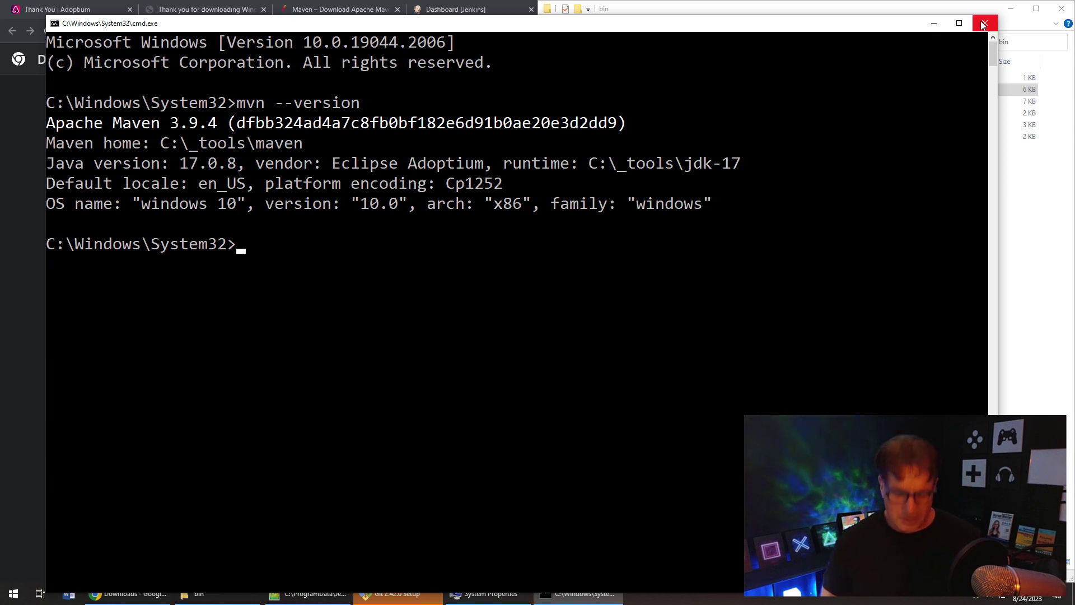
{"action": "type", "text": "git --version"}
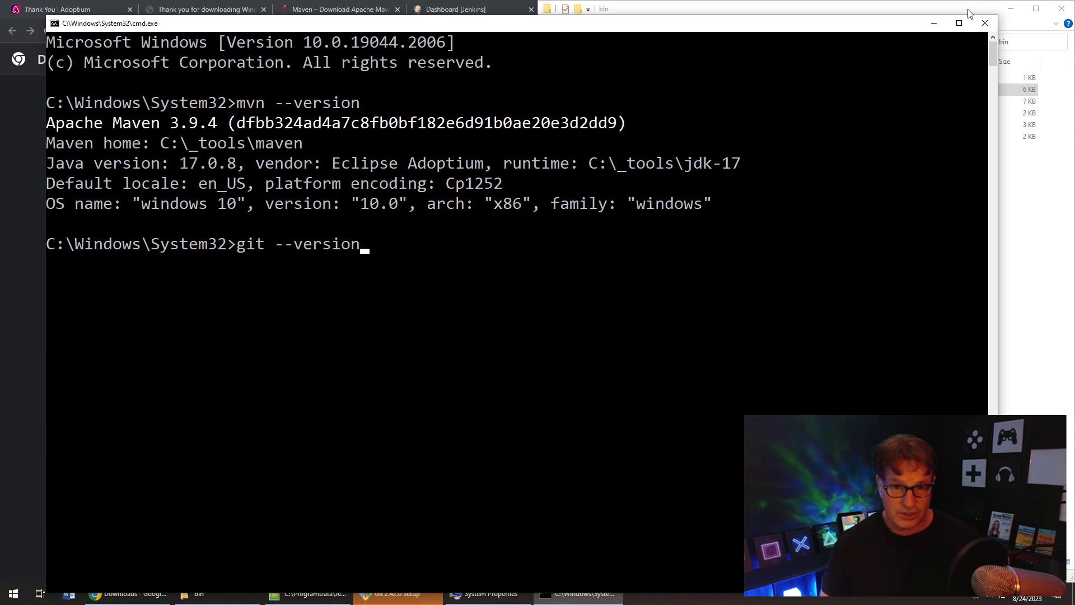
{"action": "key", "text": "Return"}
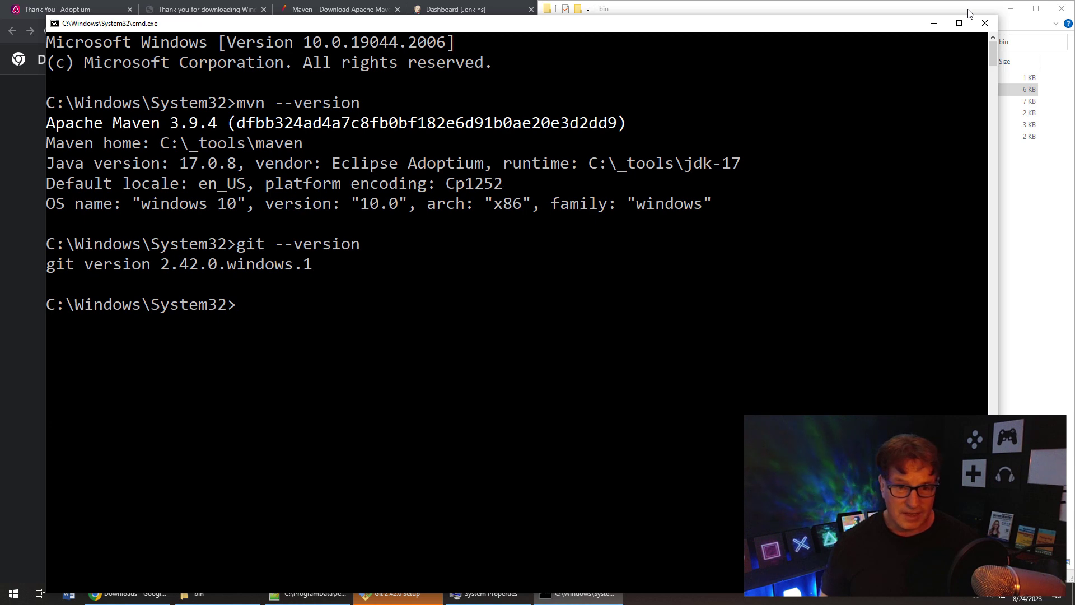
{"action": "type", "text": "java -version"}
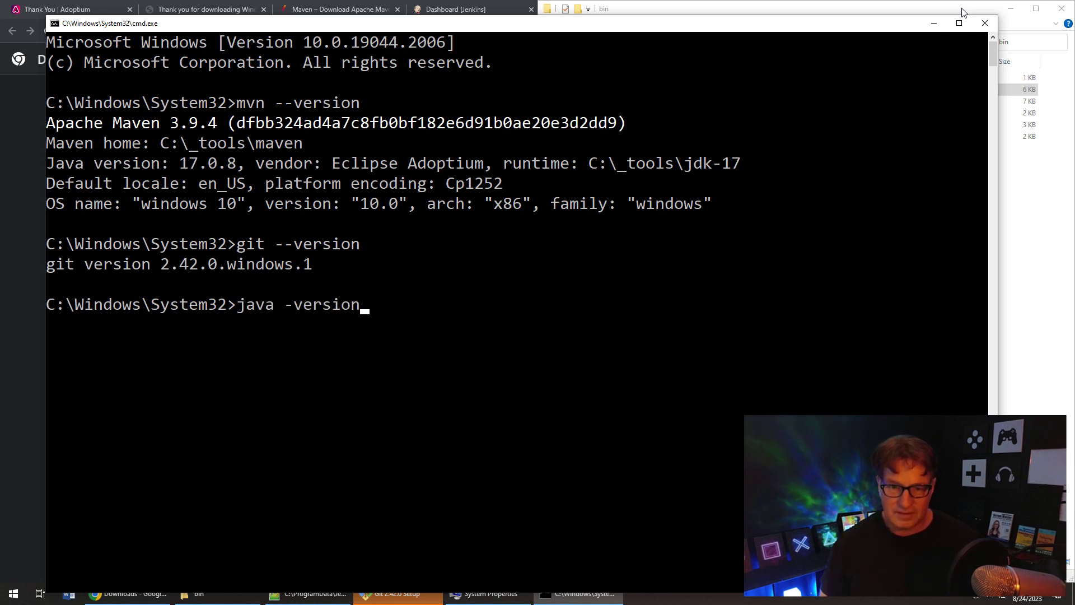
{"action": "key", "text": "Return"}
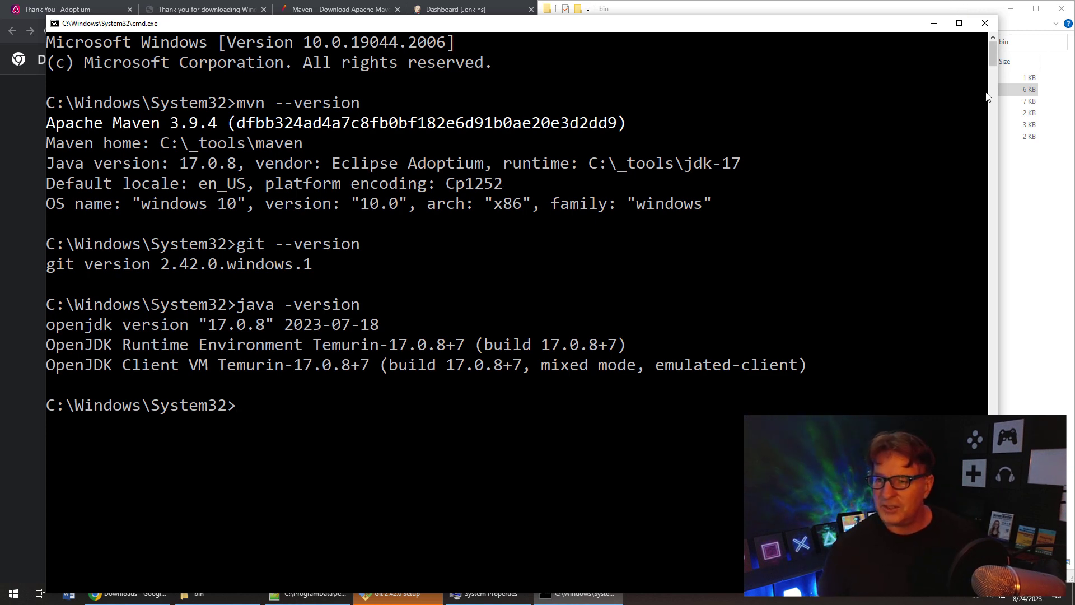
- Close the command console and switch to the Dashboard [Jenkins] tab in Chrome
{"action": "left_click", "coordinate": [984, 23]}
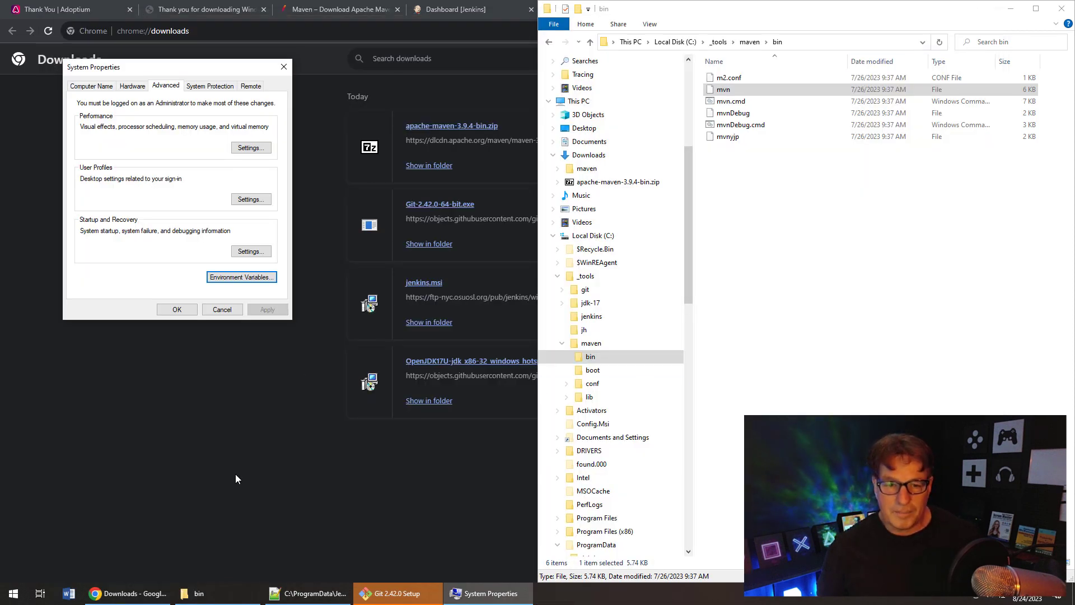
{"action": "left_click", "coordinate": [442, 9]}
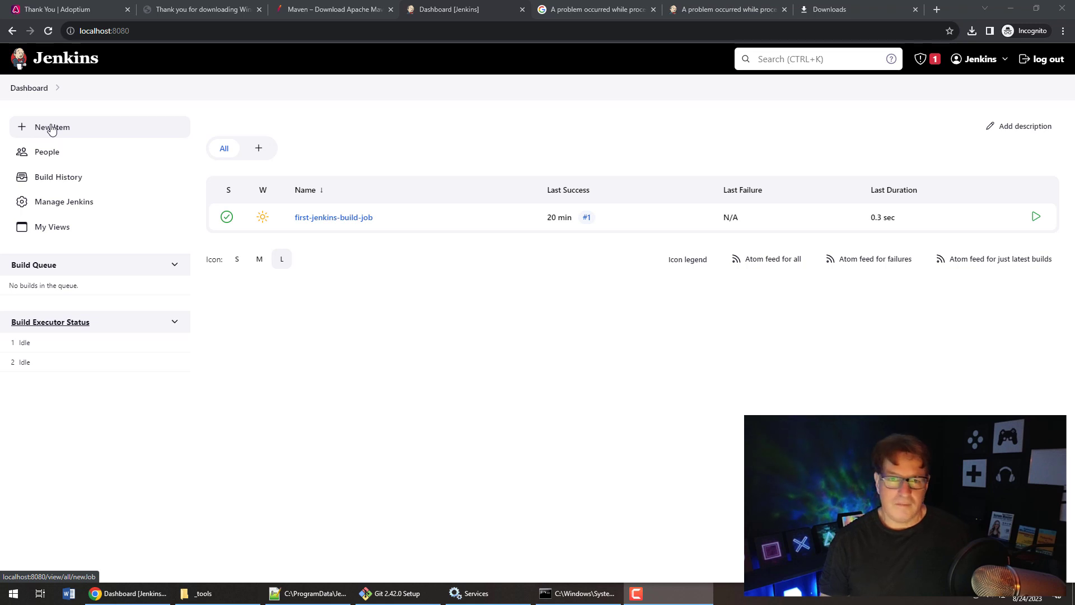
- Create a new Freestyle project named my-github-maven-job
{"action": "left_click", "coordinate": [51, 128]}
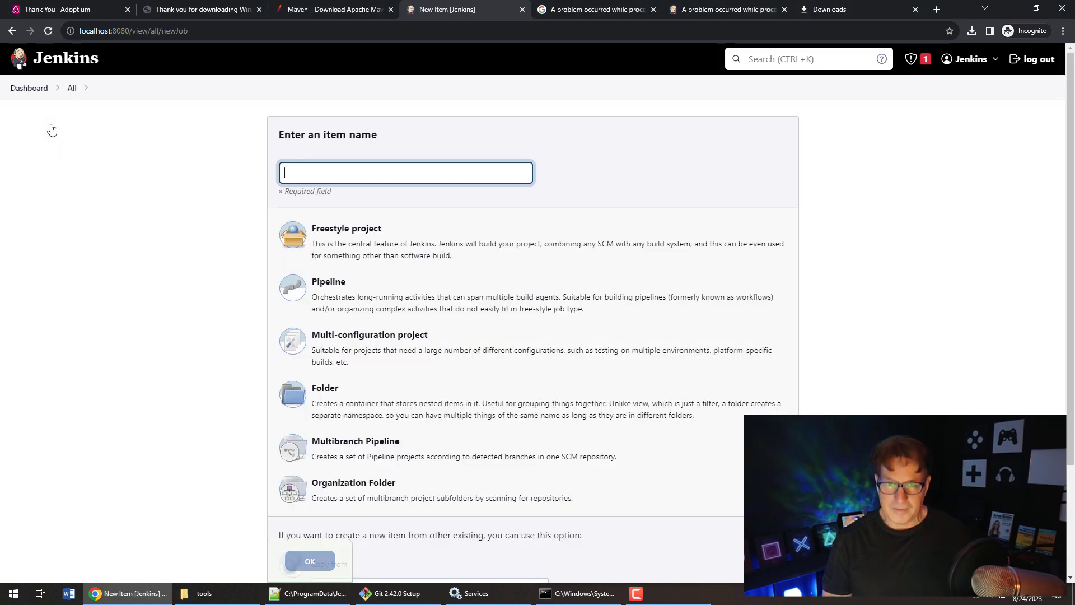
{"action": "type", "text": "my-githu"}
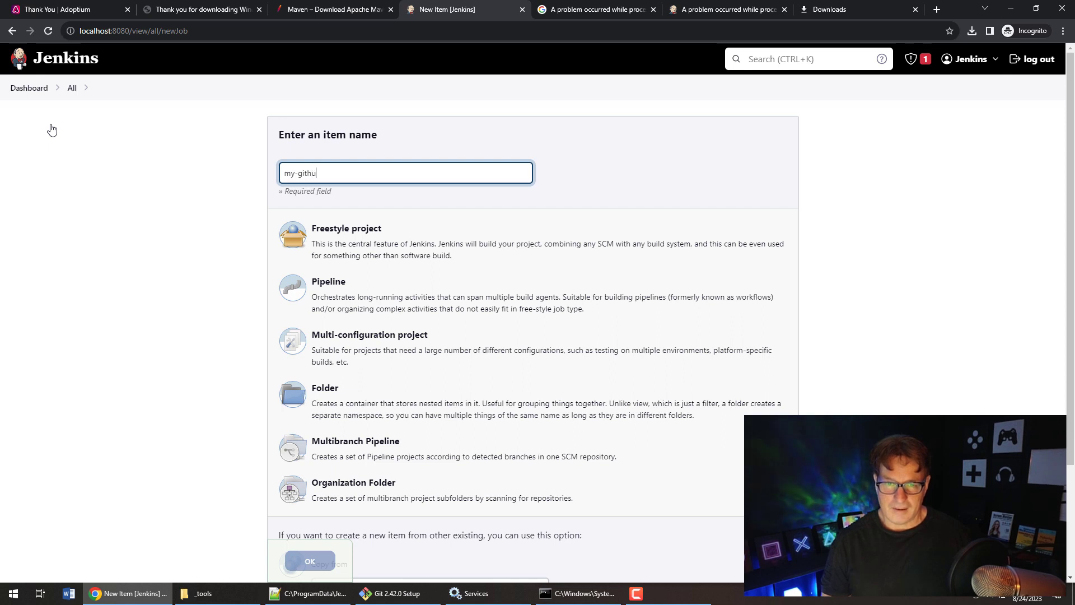
{"action": "type", "text": "b-maven-"}
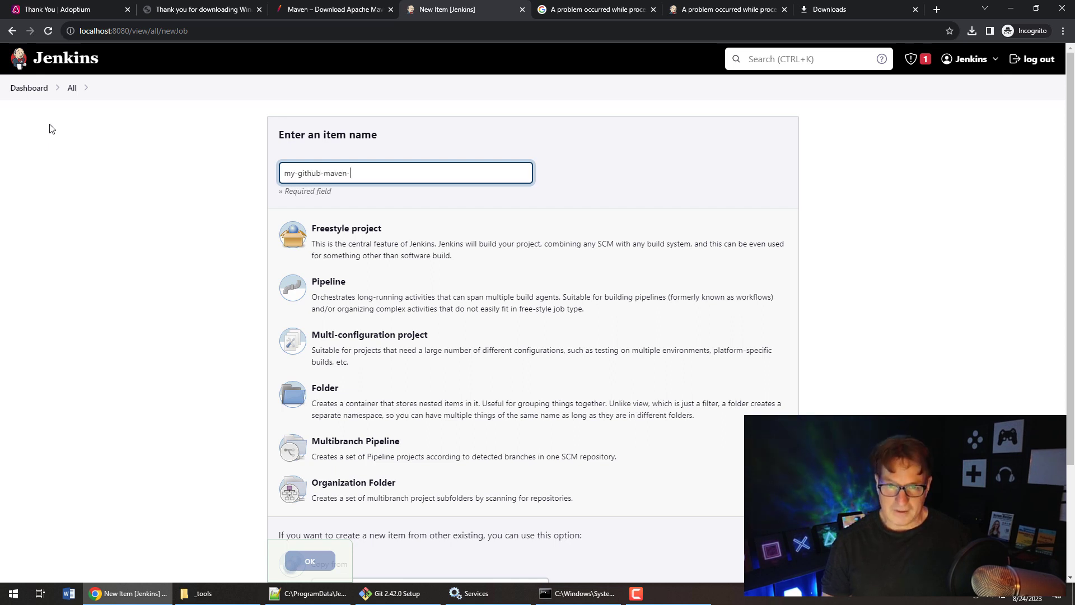
{"action": "type", "text": "job"}
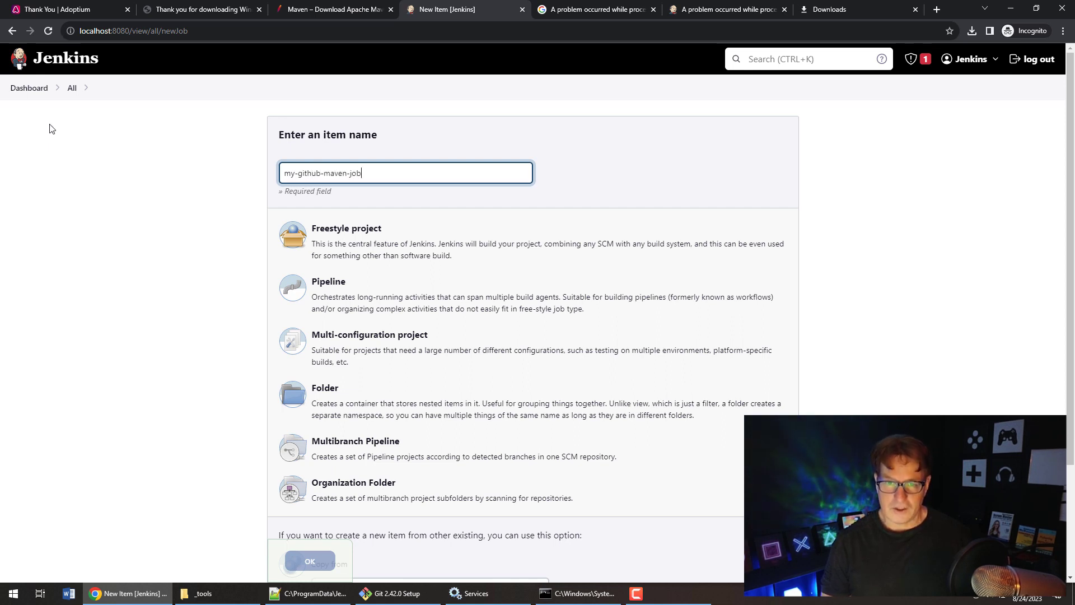
{"action": "left_click", "coordinate": [405, 249]}
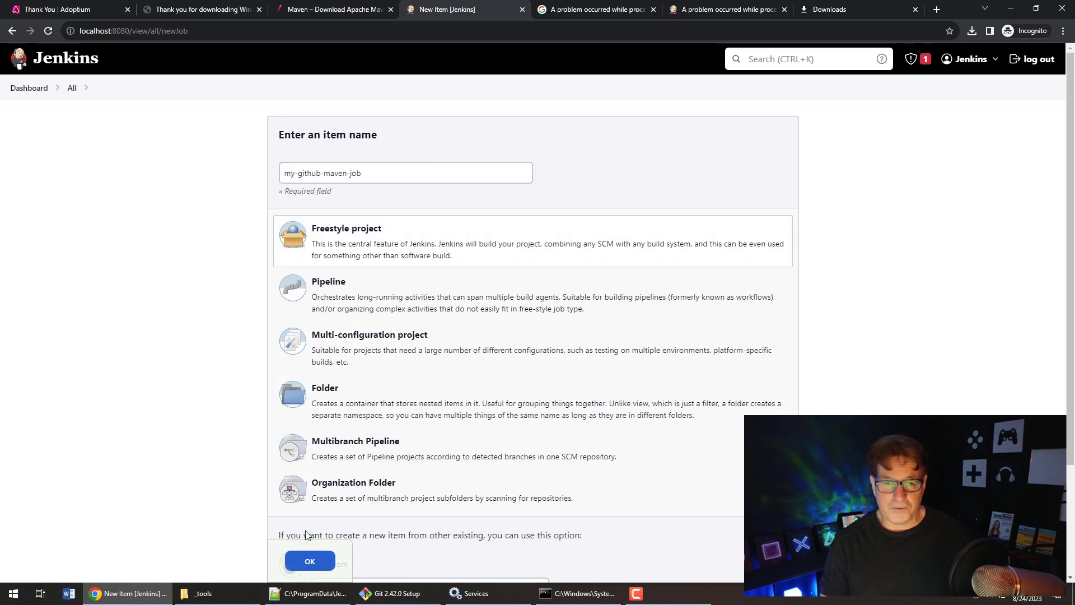
{"action": "left_click", "coordinate": [310, 560]}
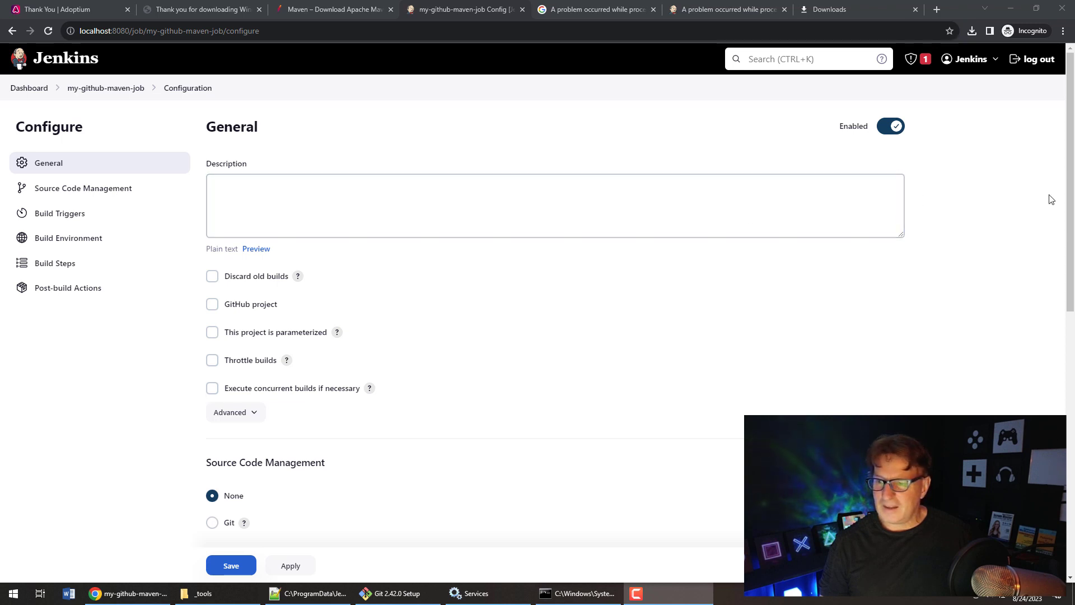
- Choose Git for source code management and maximize the rock-paper-scissors GitHub repository window
{"action": "left_click_drag", "start_coordinate": [1070, 199], "coordinate": [1070, 382]}
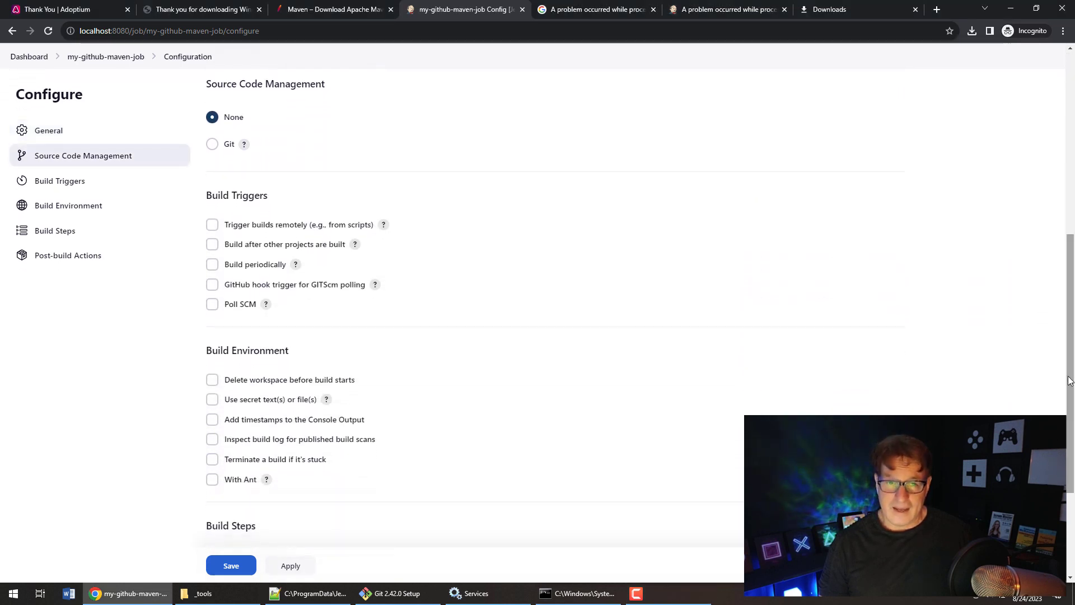
{"action": "left_click", "coordinate": [212, 144]}
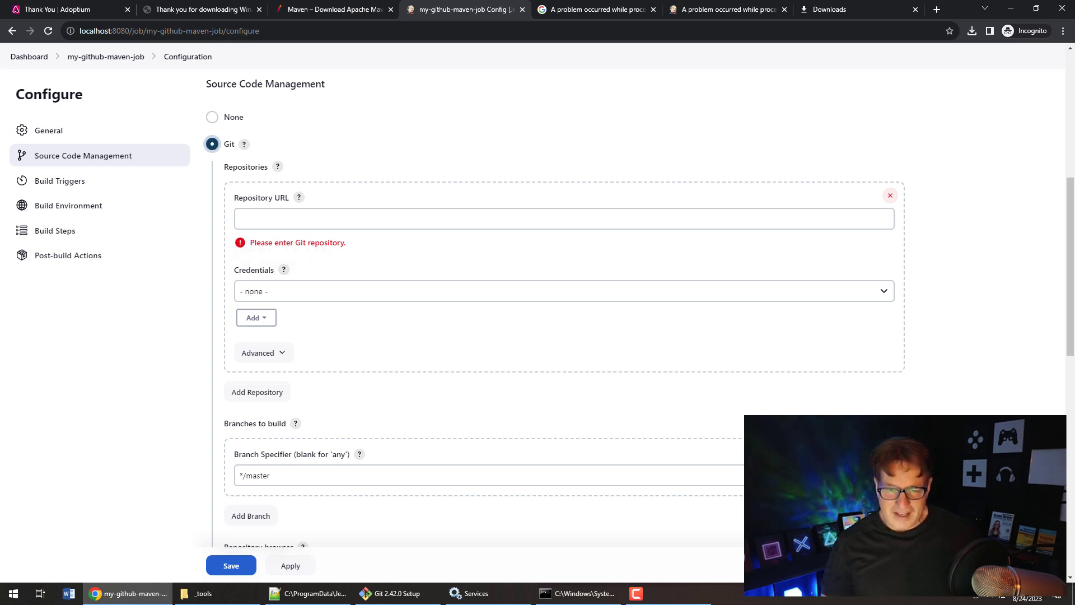
{"action": "left_click_drag", "start_coordinate": [440, 604], "coordinate": [429, 125]}
{"action": "left_click", "coordinate": [583, 110]}
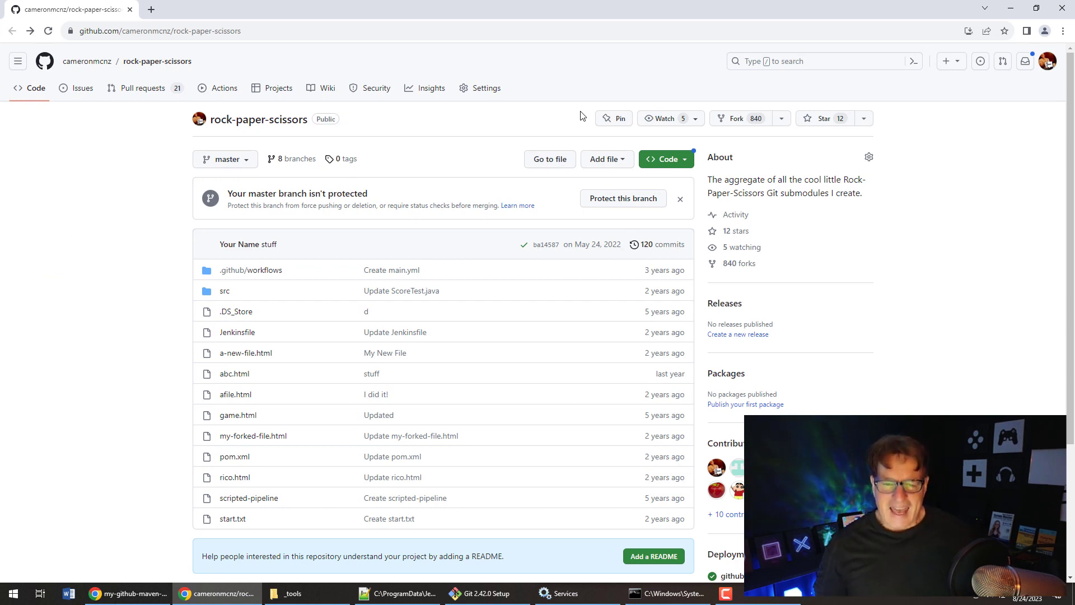
- Check the repo's pom.xml, then copy the rock-paper-scissors HTTPS clone URL and return to Jenkins
{"action": "left_click", "coordinate": [234, 458]}
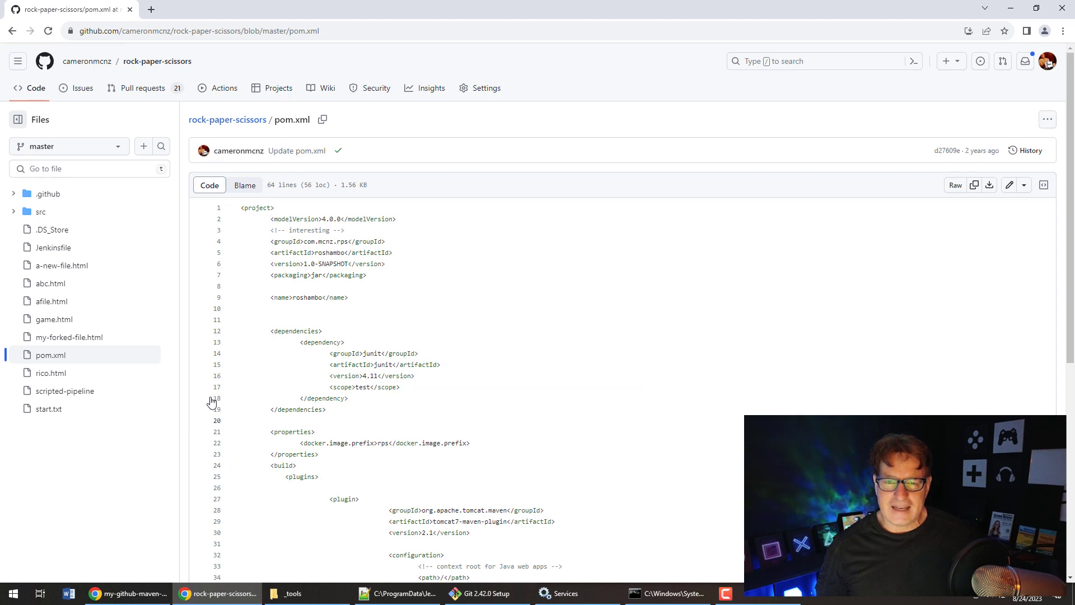
{"action": "left_click", "coordinate": [12, 32]}
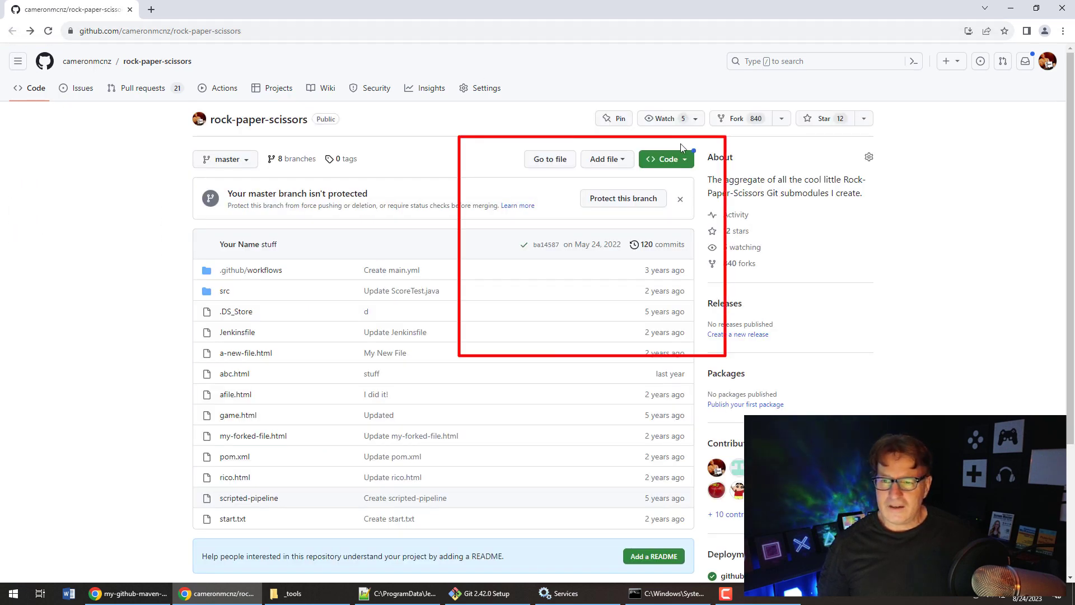
{"action": "left_click", "coordinate": [692, 164]}
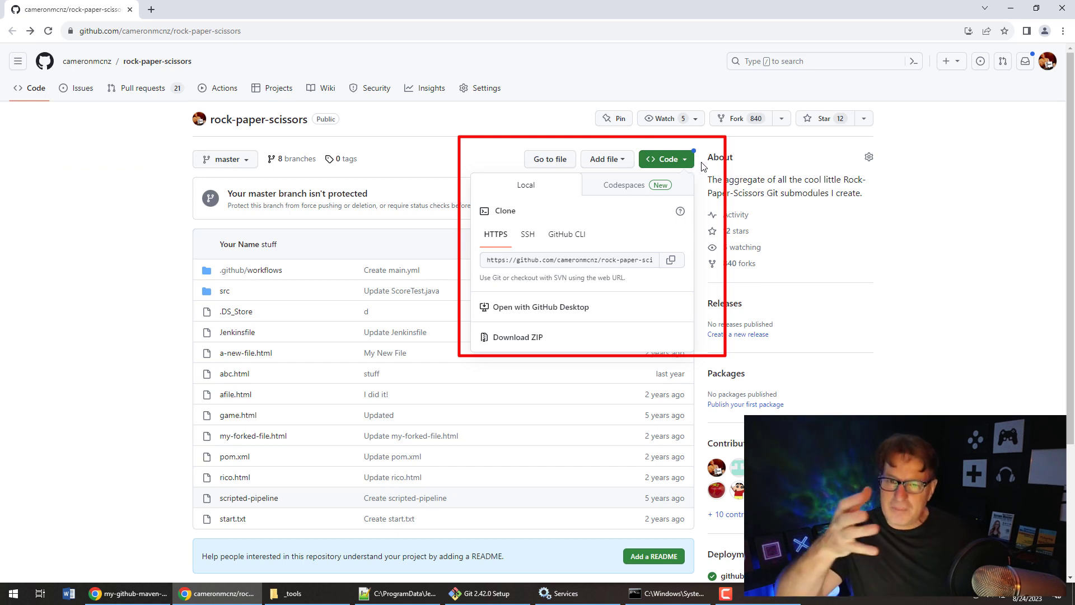
{"action": "left_click", "coordinate": [621, 259]}
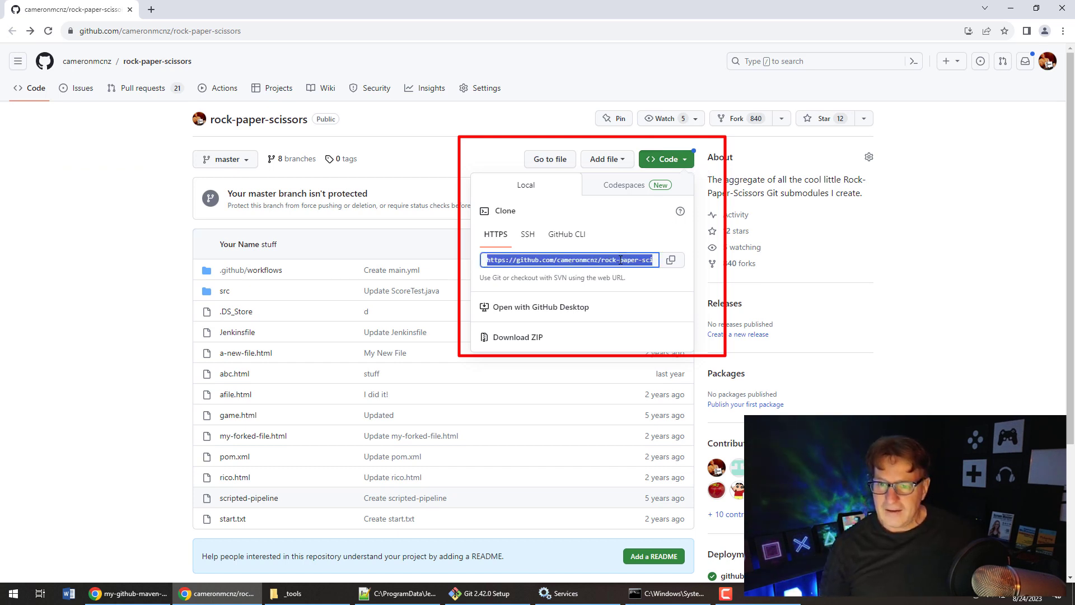
{"action": "left_click", "coordinate": [671, 260]}
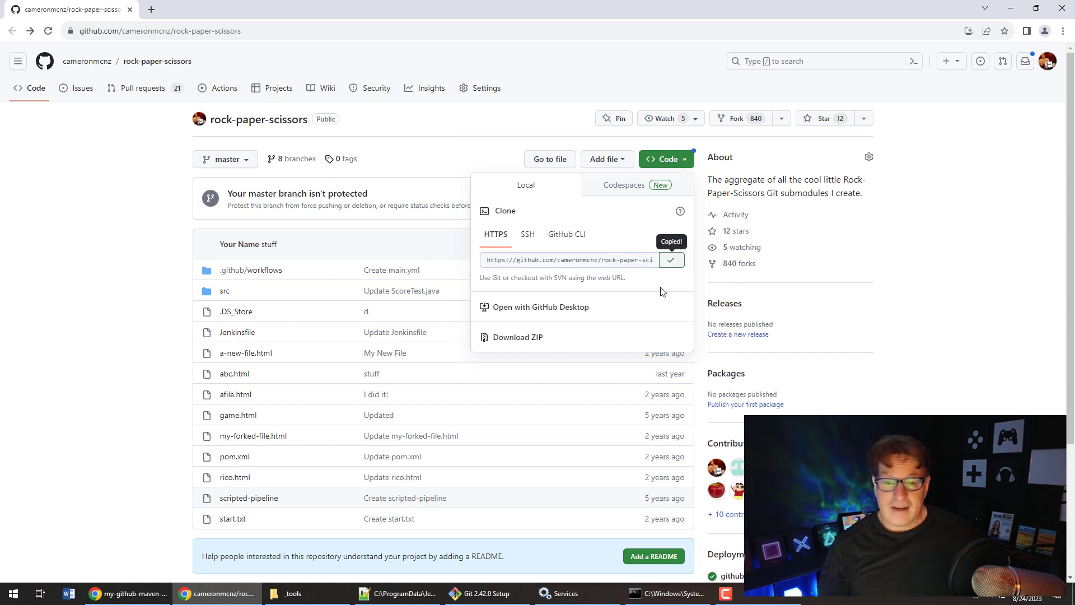
{"action": "left_click", "coordinate": [159, 596]}
- Paste the rock-paper-scissors HTTPS URL as the Git Repository URL, keeping branch specifier */master
{"action": "left_click", "coordinate": [321, 218]}
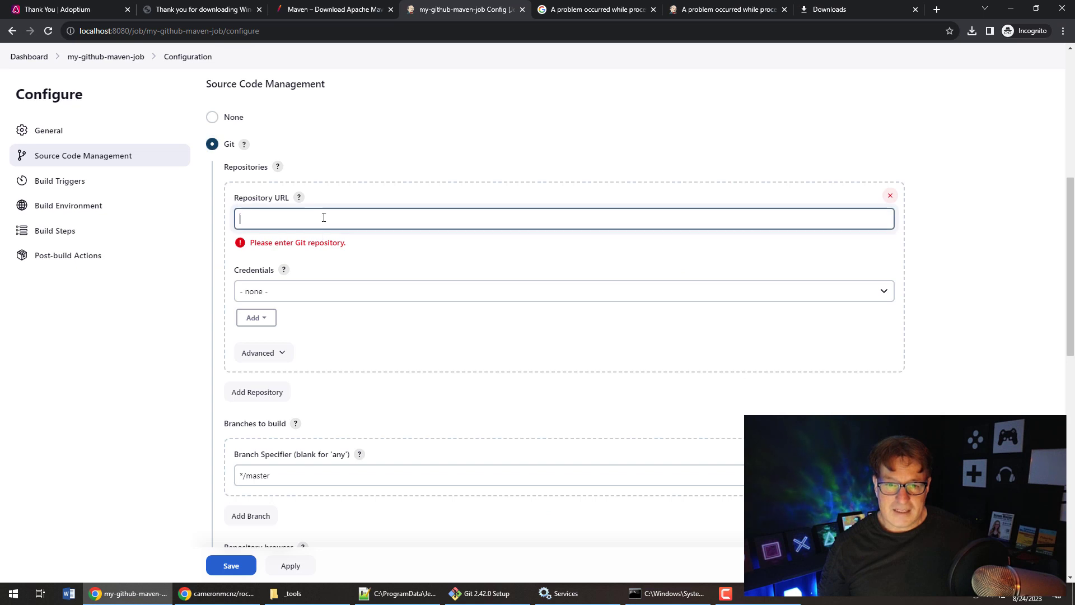
{"action": "right_click", "coordinate": [324, 218]}
{"action": "left_click", "coordinate": [395, 307]}
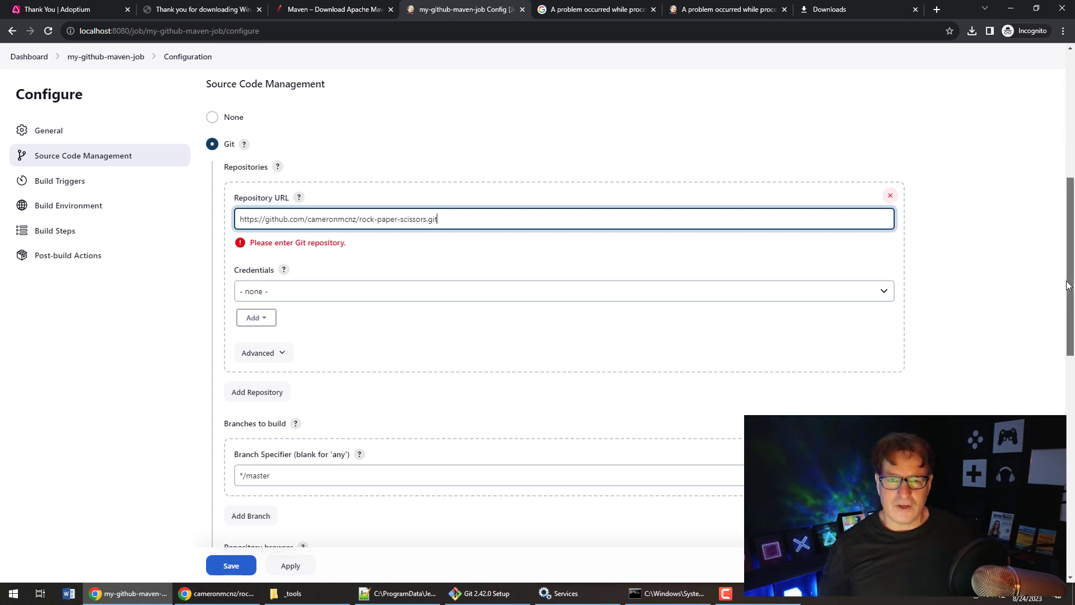
{"action": "left_click_drag", "start_coordinate": [1067, 285], "coordinate": [1066, 314]}
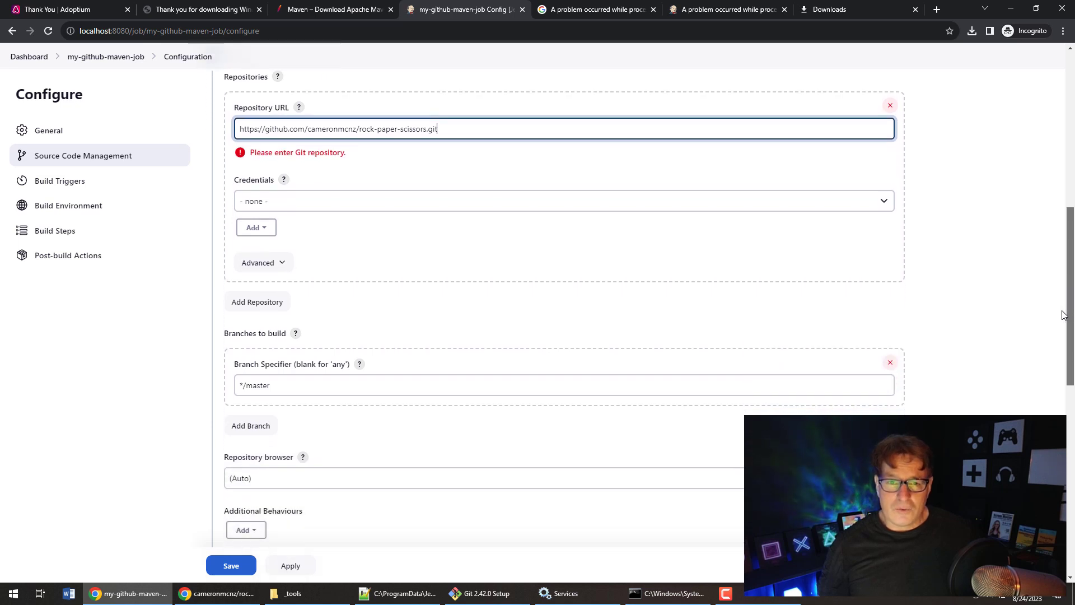
{"action": "left_click", "coordinate": [283, 385]}
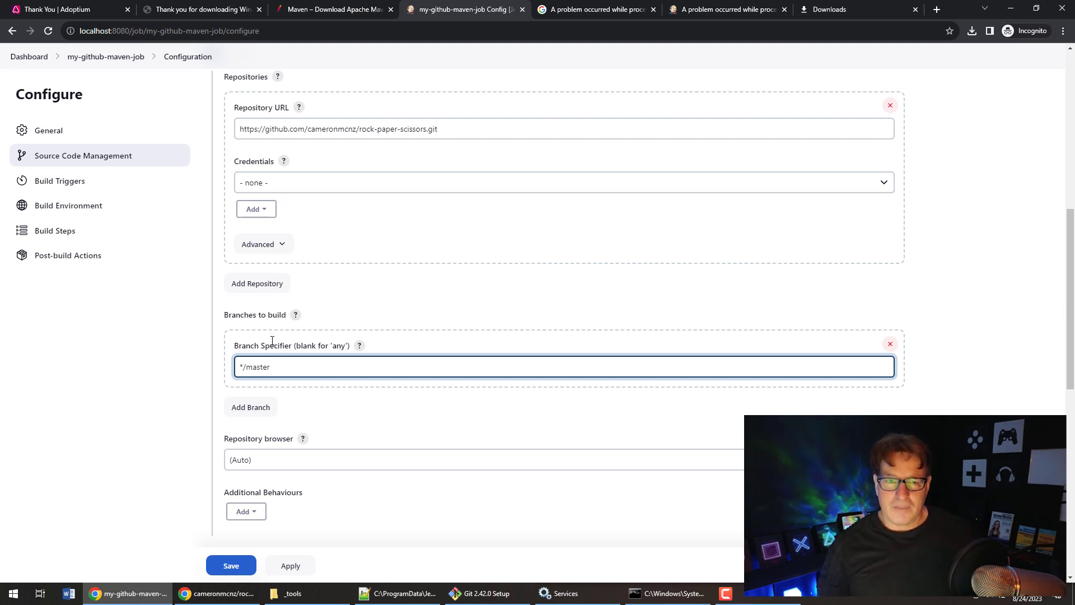
{"action": "left_click", "coordinate": [217, 593]}
{"action": "left_click", "coordinate": [247, 164]}
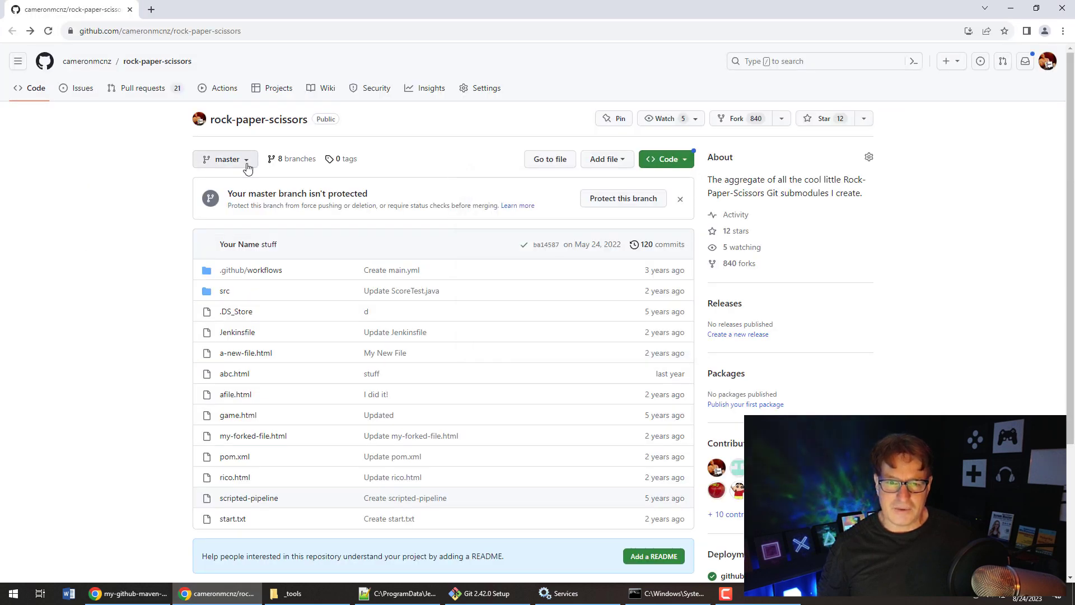
{"action": "left_click", "coordinate": [248, 166]}
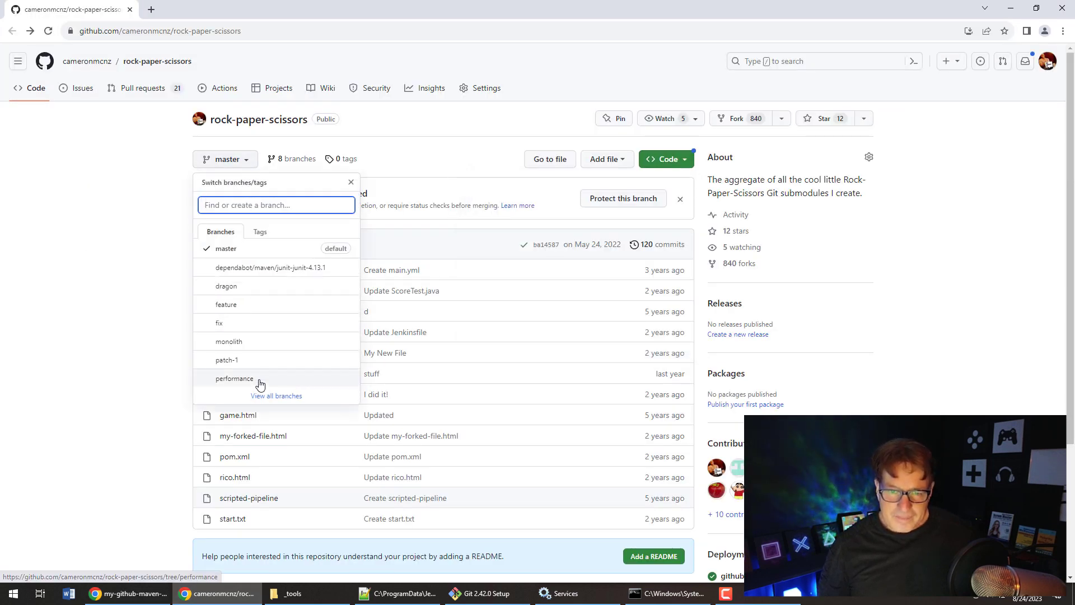
{"action": "left_click", "coordinate": [65, 324]}
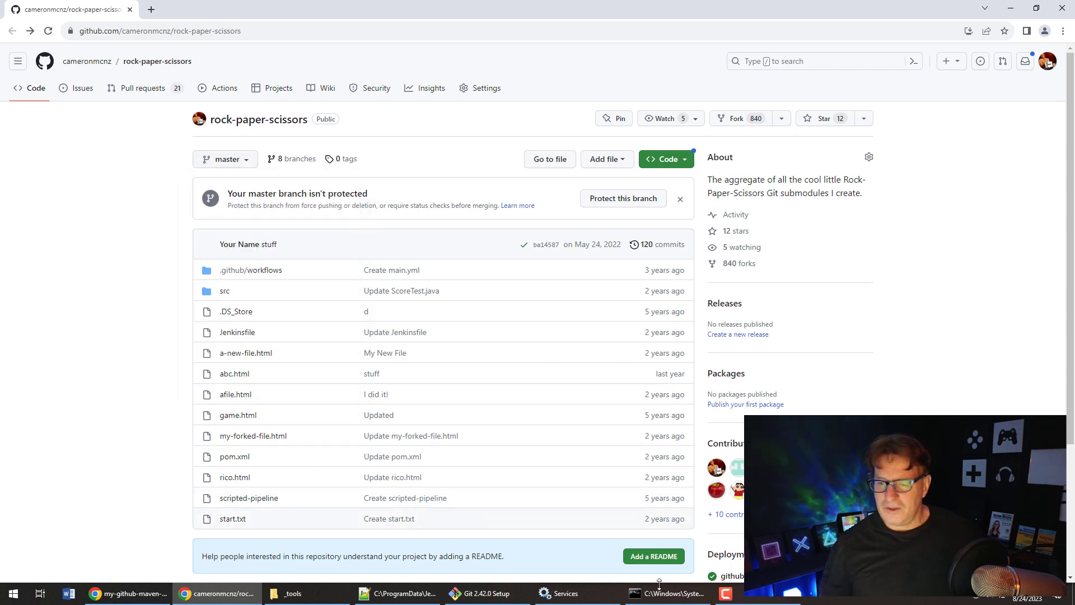
{"action": "mouse_move", "coordinate": [725, 596]}
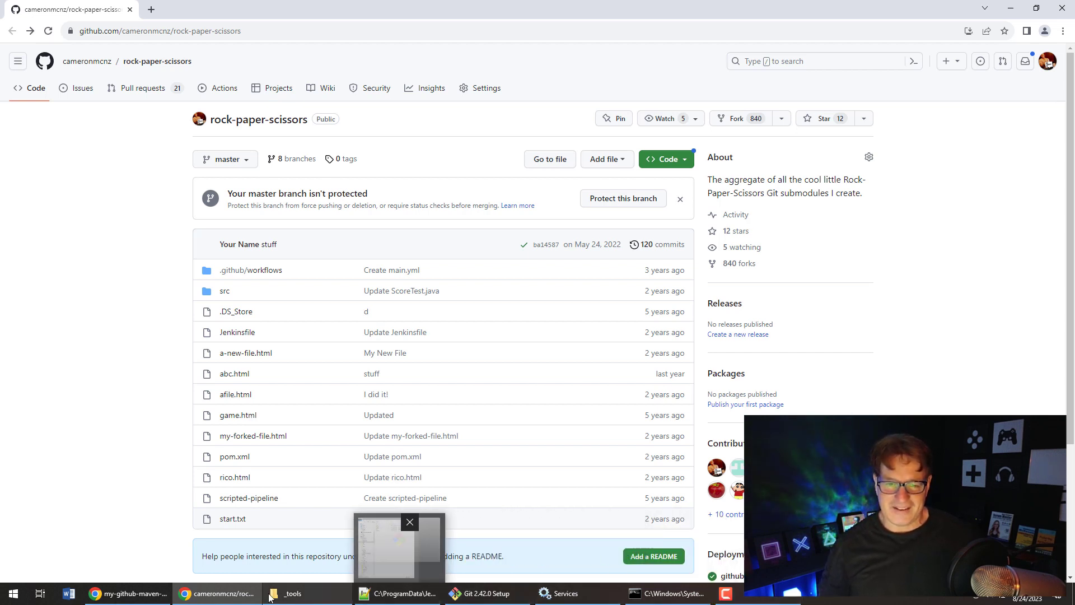
{"action": "mouse_move", "coordinate": [149, 593]}
{"action": "left_click", "coordinate": [140, 543]}
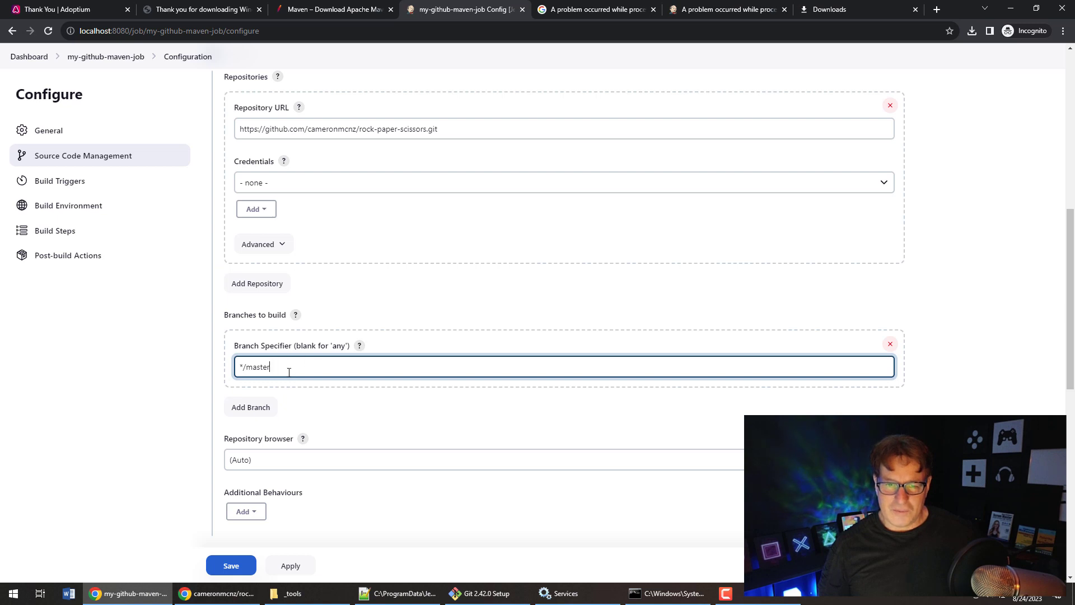
- Add an Invoke top-level Maven targets build step with goal install, then apply and save
{"action": "left_click_drag", "start_coordinate": [1070, 292], "coordinate": [1071, 460]}
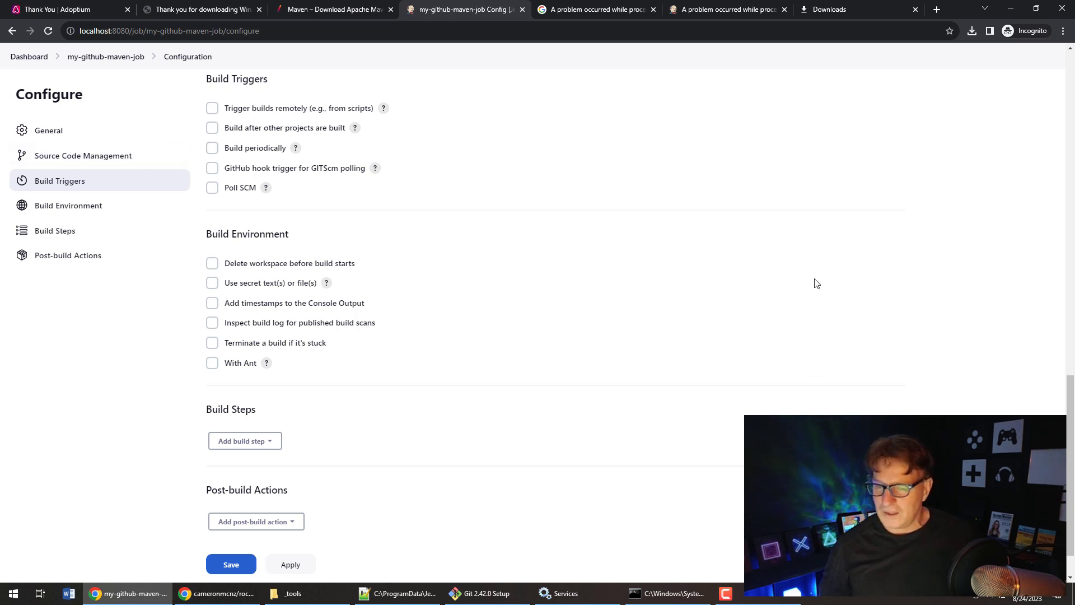
{"action": "scroll", "coordinate": [1060, 414], "scroll_direction": "down", "scroll_amount": 1}
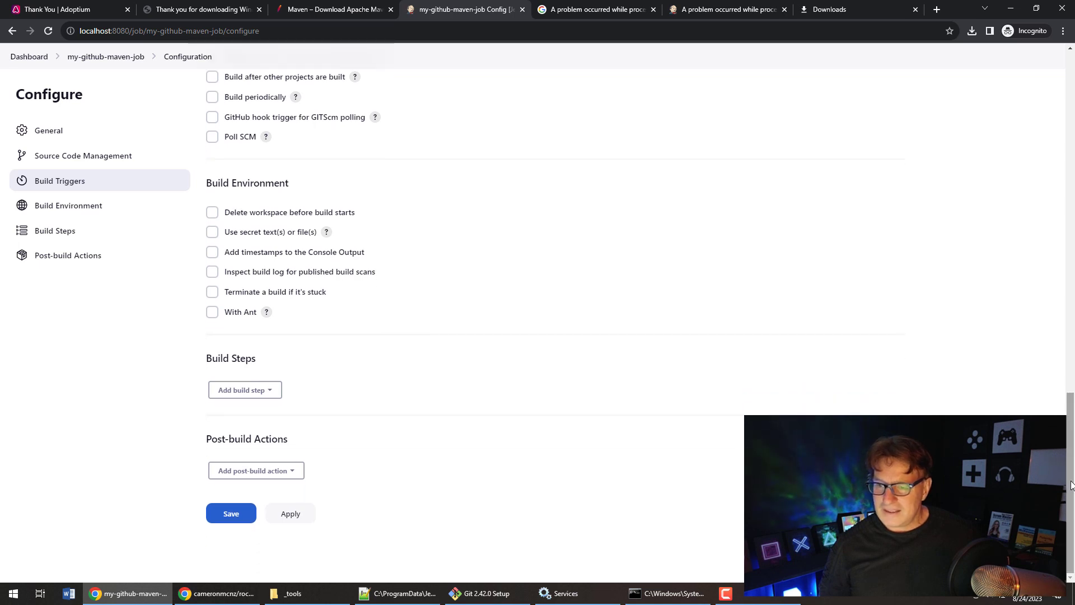
{"action": "left_click", "coordinate": [274, 392]}
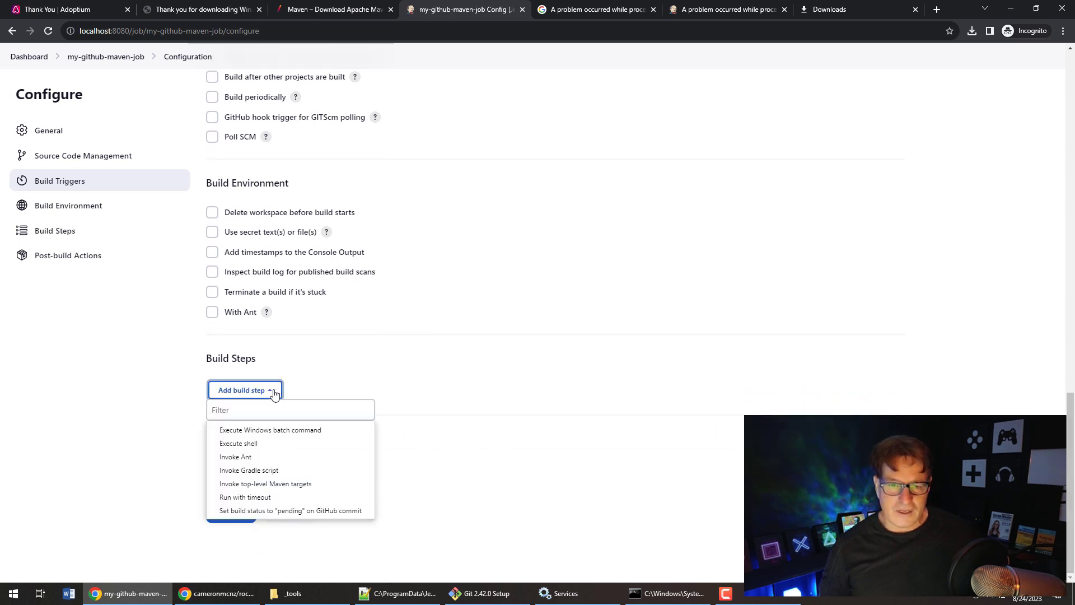
{"action": "left_click", "coordinate": [332, 483]}
{"action": "left_click", "coordinate": [324, 434]}
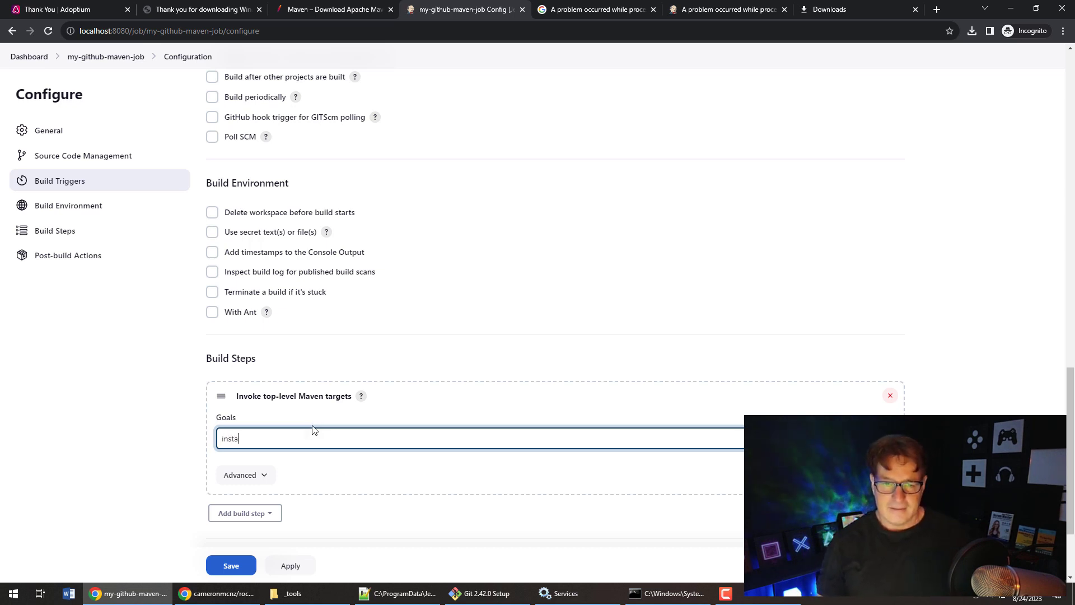
{"action": "left_click", "coordinate": [287, 565]}
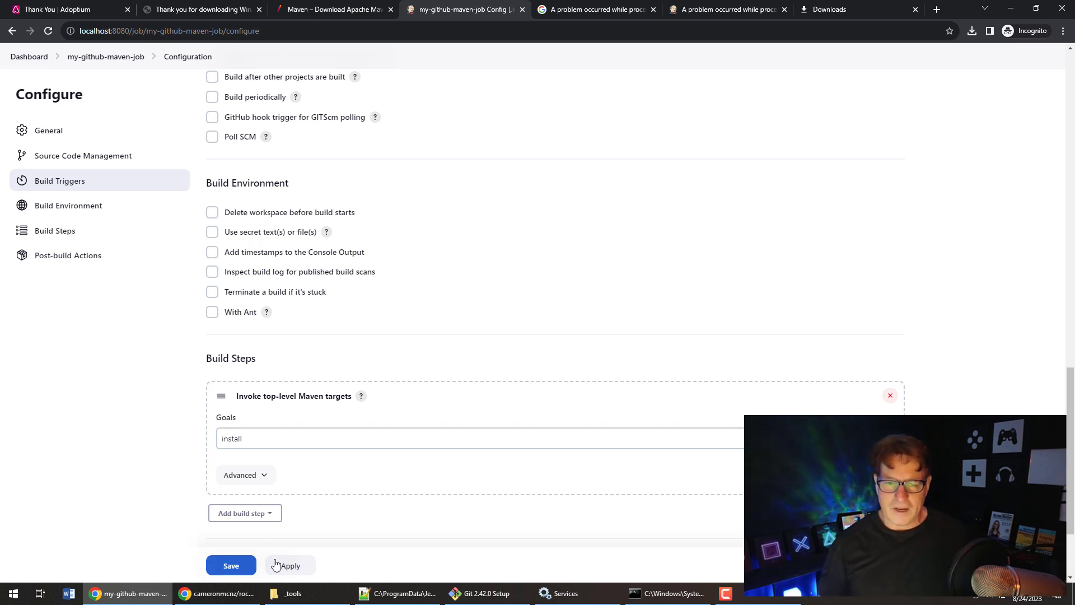
{"action": "left_click", "coordinate": [229, 567]}
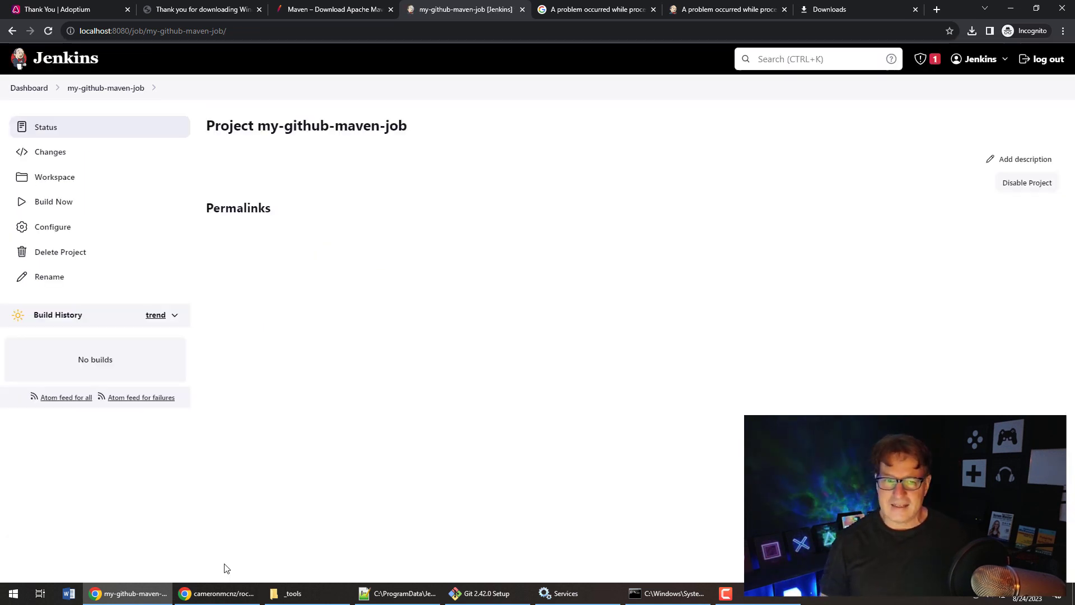
- Trigger Build Now for my-github-maven-job and open build #1 from Build History
{"action": "left_click", "coordinate": [52, 209]}
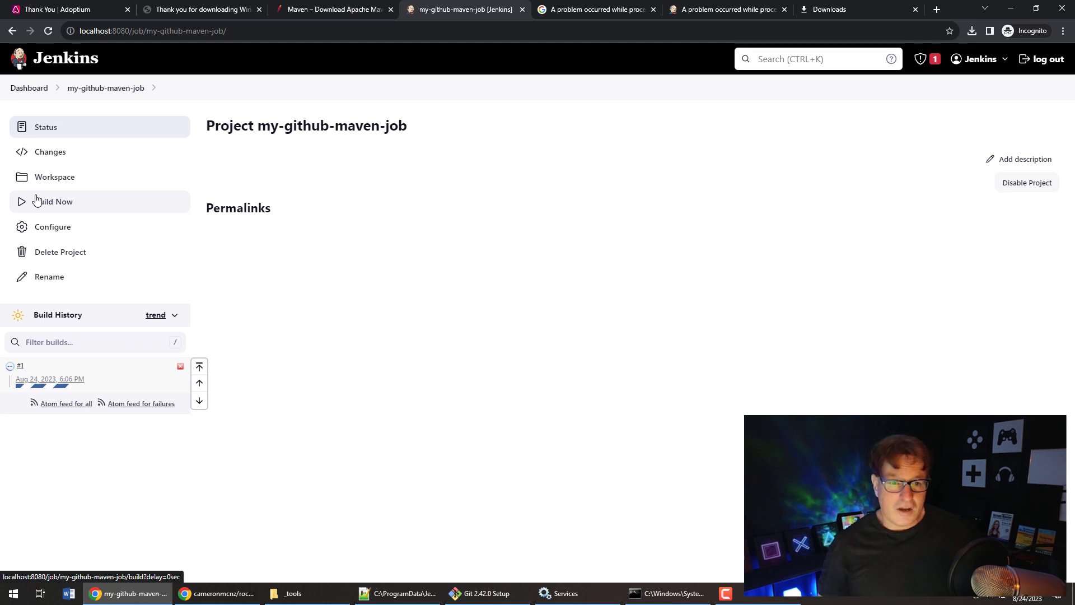
{"action": "left_click", "coordinate": [20, 367]}
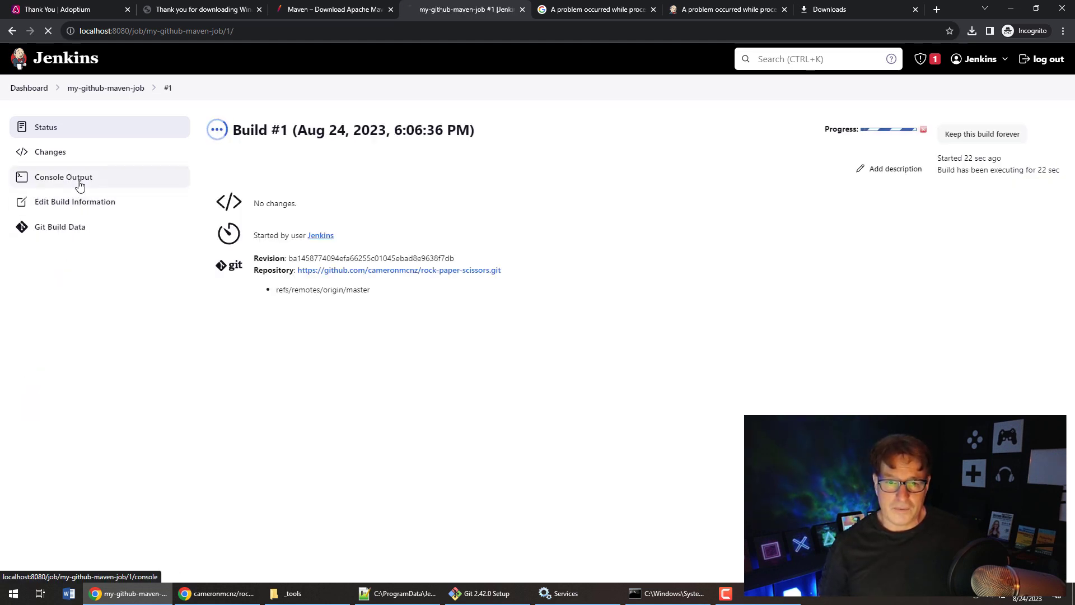
- Open build #1's console output and confirm it reports BUILD SUCCESS
{"action": "left_click", "coordinate": [79, 182]}
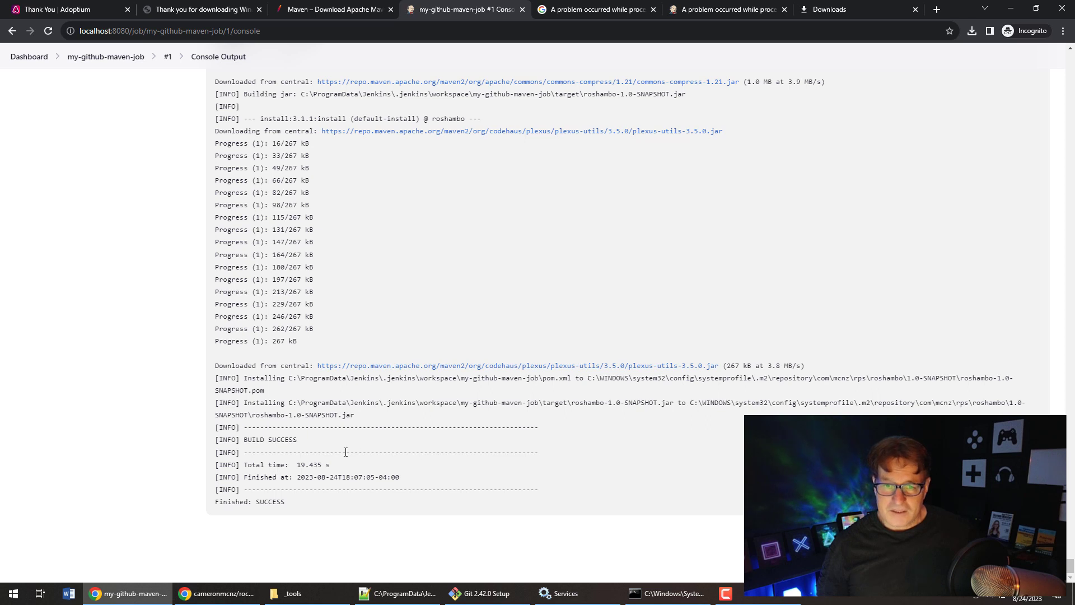
{"action": "left_click_drag", "start_coordinate": [298, 440], "coordinate": [243, 441]}
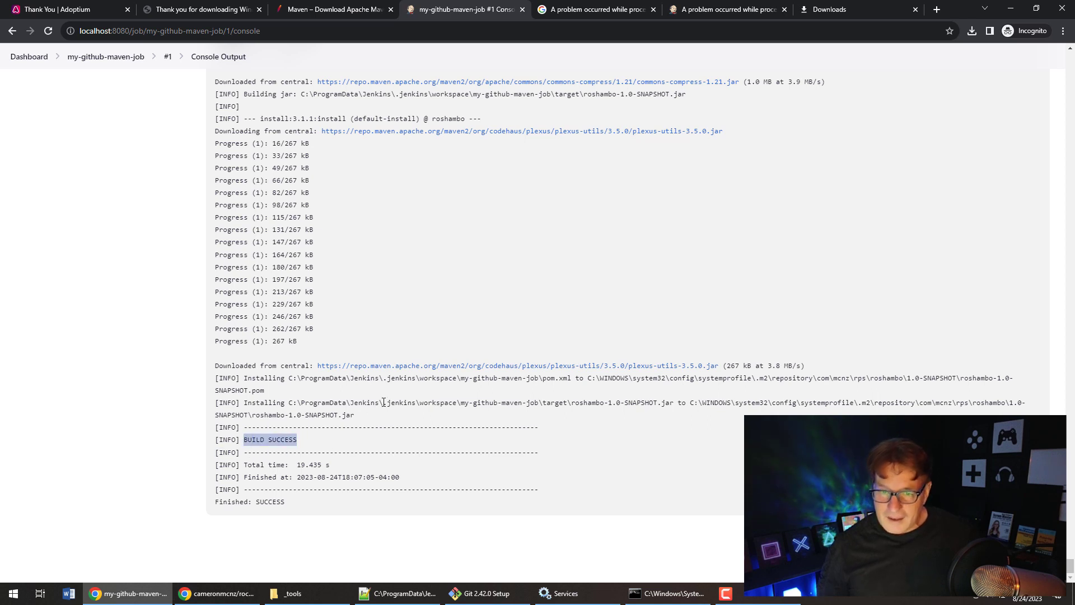
{"action": "left_click", "coordinate": [373, 414]}
- Copy the workspace path of roshambo-1.0-SNAPSHOT.jar from the Installing line
{"action": "left_click_drag", "start_coordinate": [345, 416], "coordinate": [328, 409]}
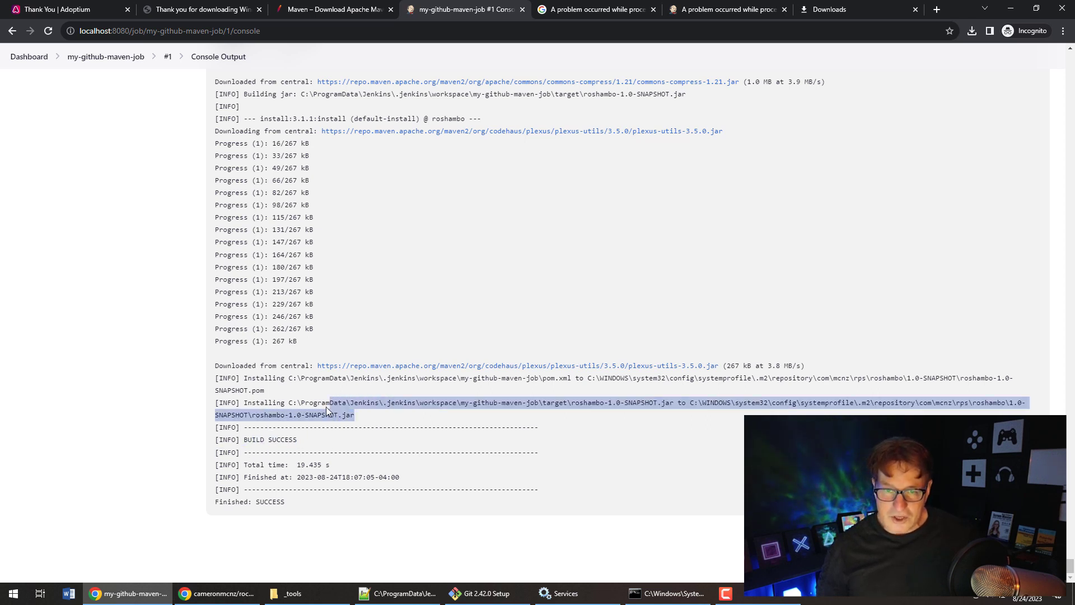
{"action": "right_click", "coordinate": [318, 402]}
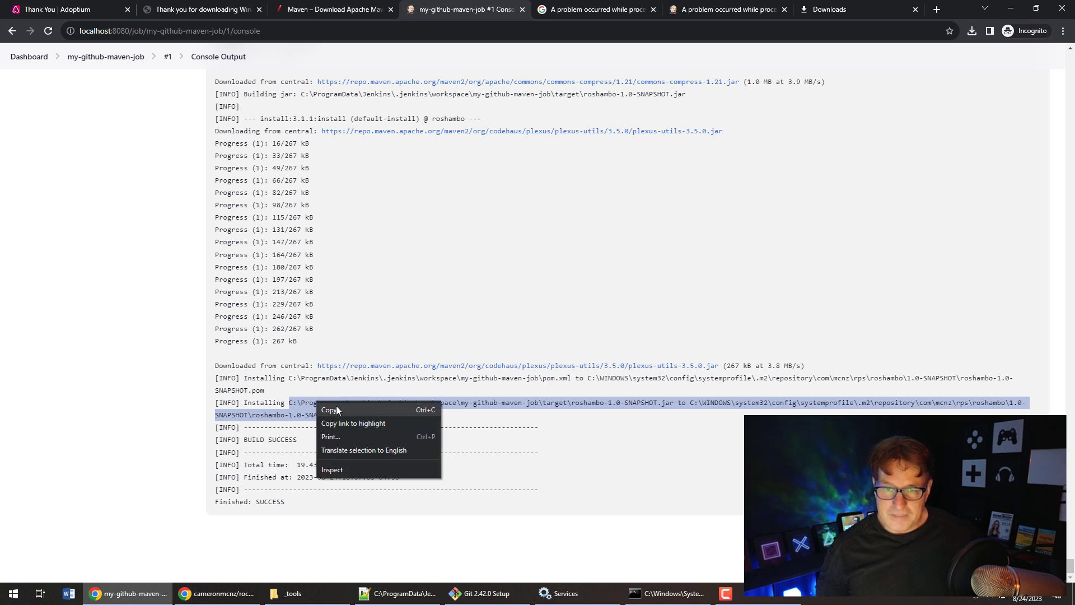
{"action": "left_click", "coordinate": [339, 412]}
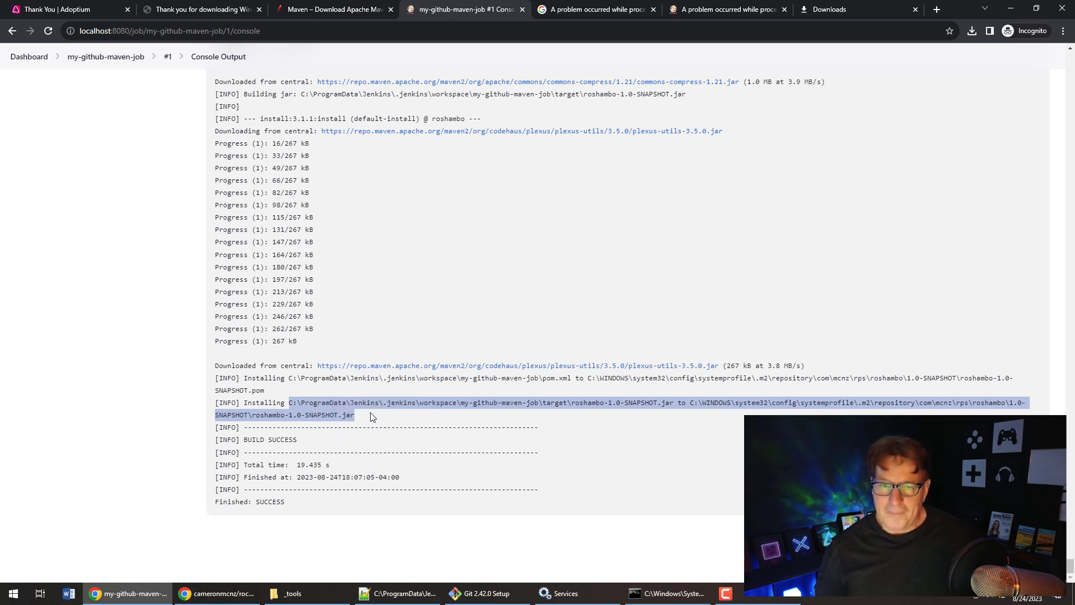
{"action": "mouse_move", "coordinate": [331, 601]}
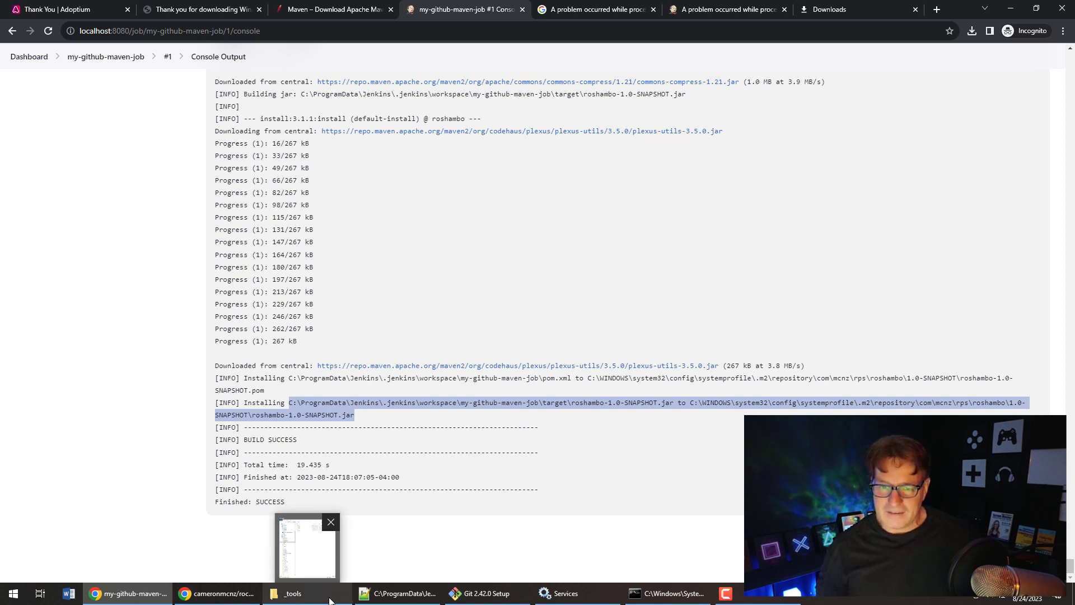
- Paste the jar path into the _tools Explorer address bar to open roshambo-1.0-SNAPSHOT.jar, showing com and META-INF
{"action": "left_click", "coordinate": [307, 548]}
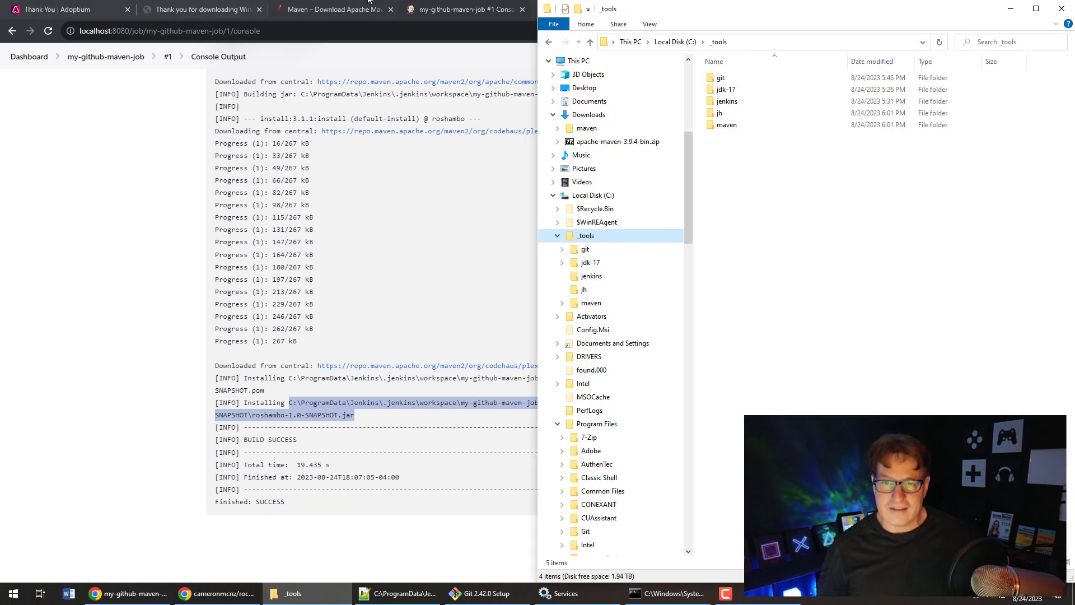
{"action": "left_click", "coordinate": [753, 46]}
{"action": "right_click", "coordinate": [753, 46]}
{"action": "left_click", "coordinate": [718, 87]}
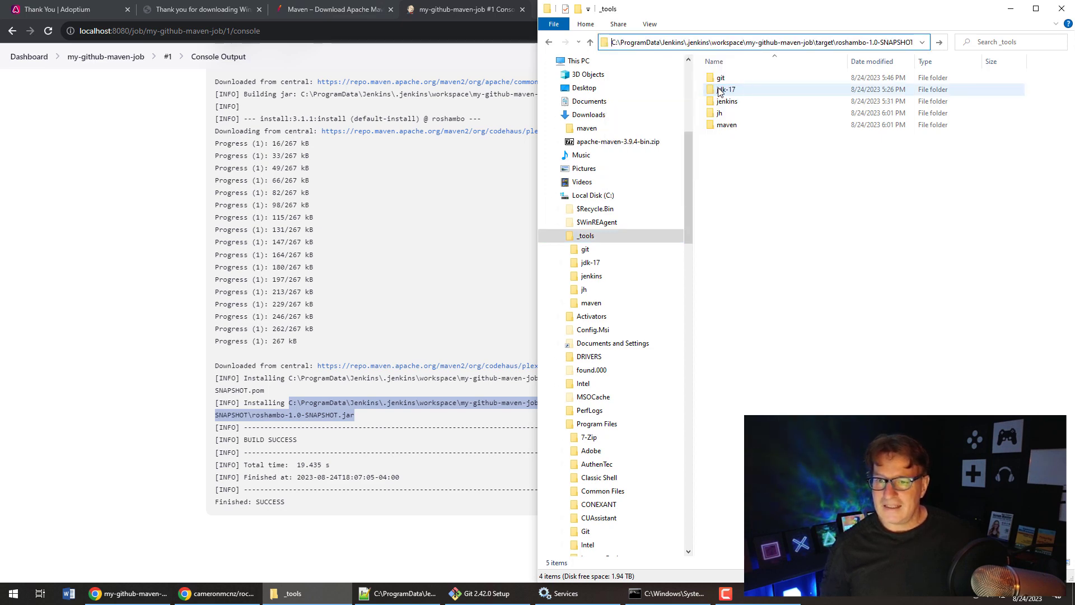
{"action": "key", "text": "Return"}
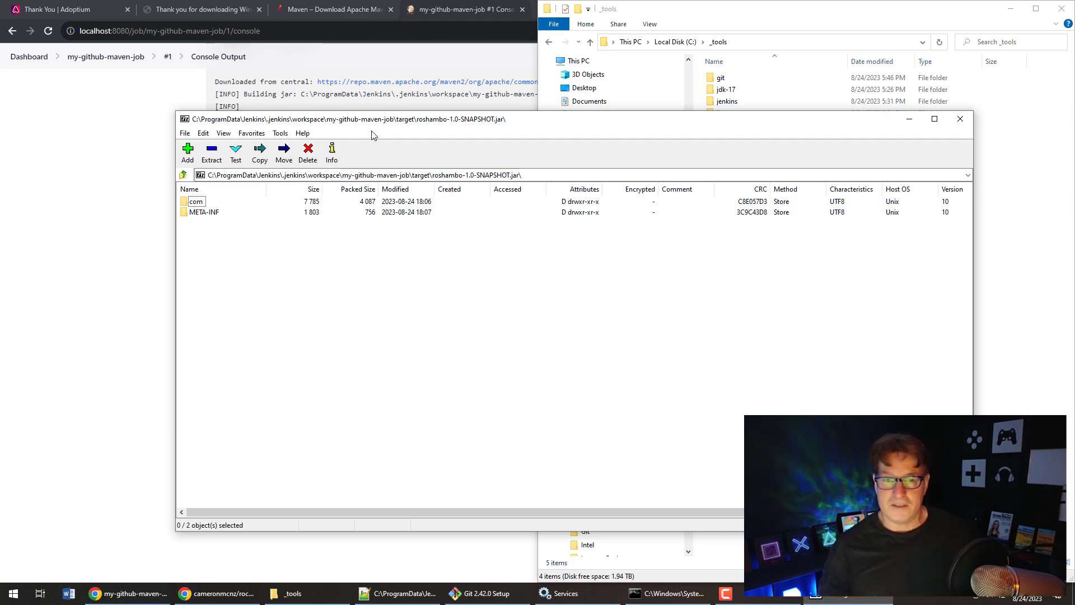
{"action": "left_click", "coordinate": [116, 156]}
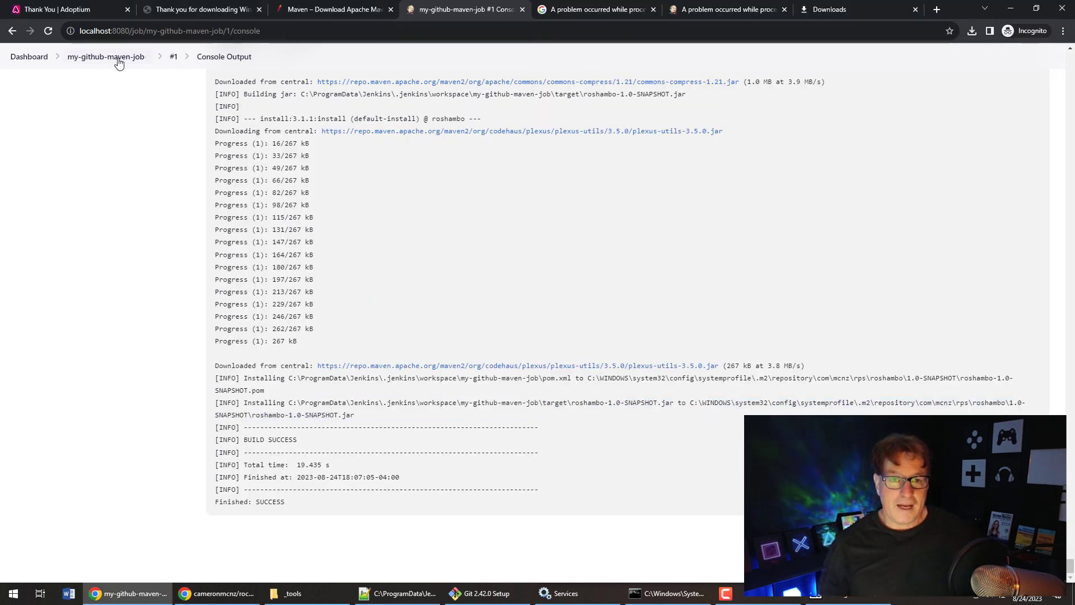
- Show the my-github-maven-job page, then browse Explorer to the roshambo jar's folder in the .m2 repository
{"action": "left_click", "coordinate": [119, 58]}
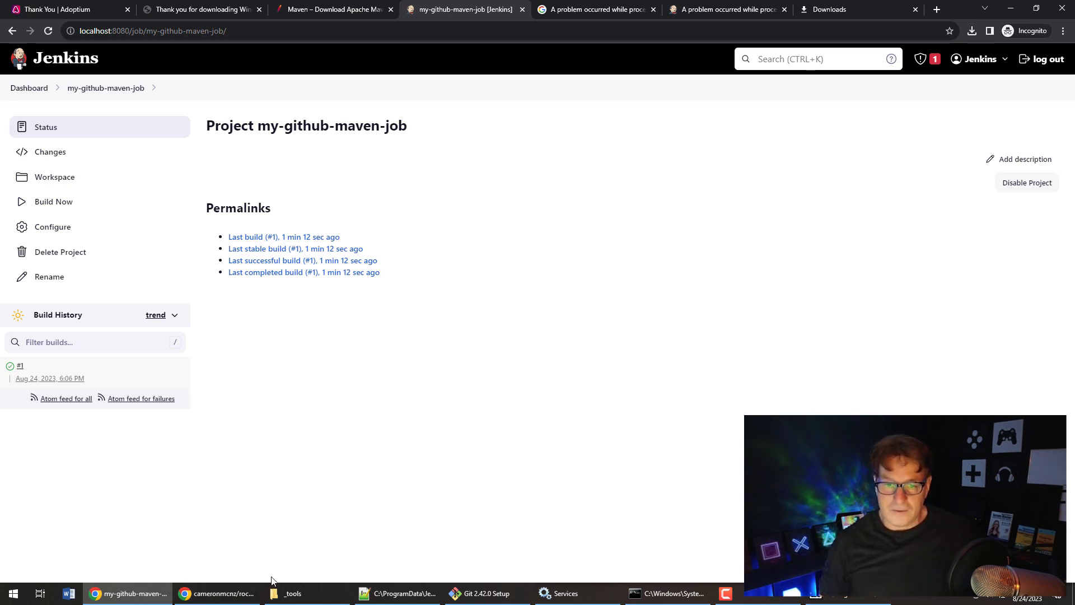
{"action": "left_click", "coordinate": [297, 593]}
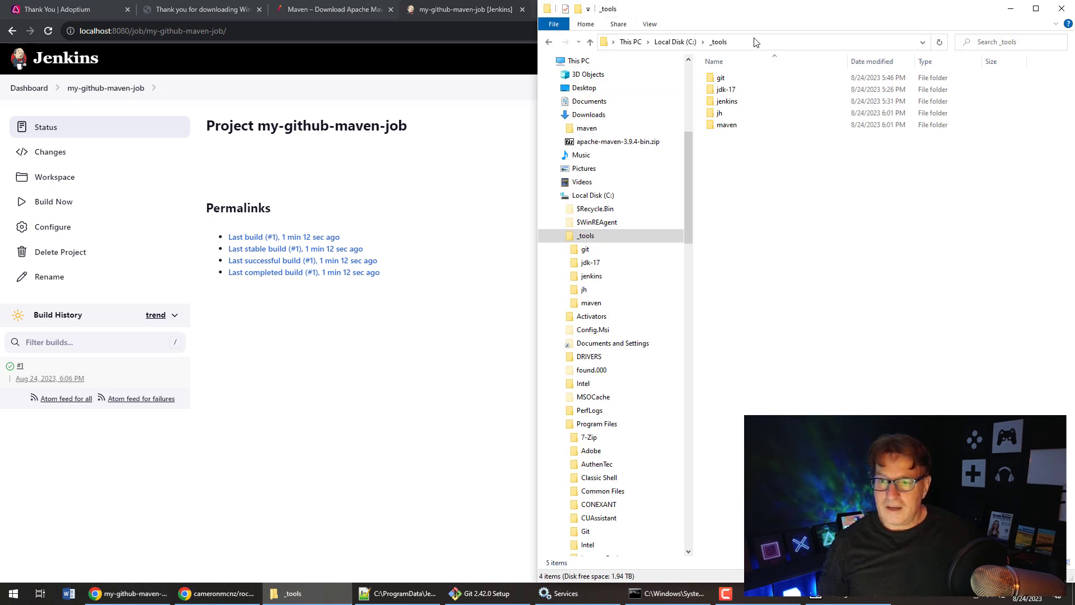
{"action": "left_click", "coordinate": [773, 42]}
{"action": "key", "text": "ctrl+v"}
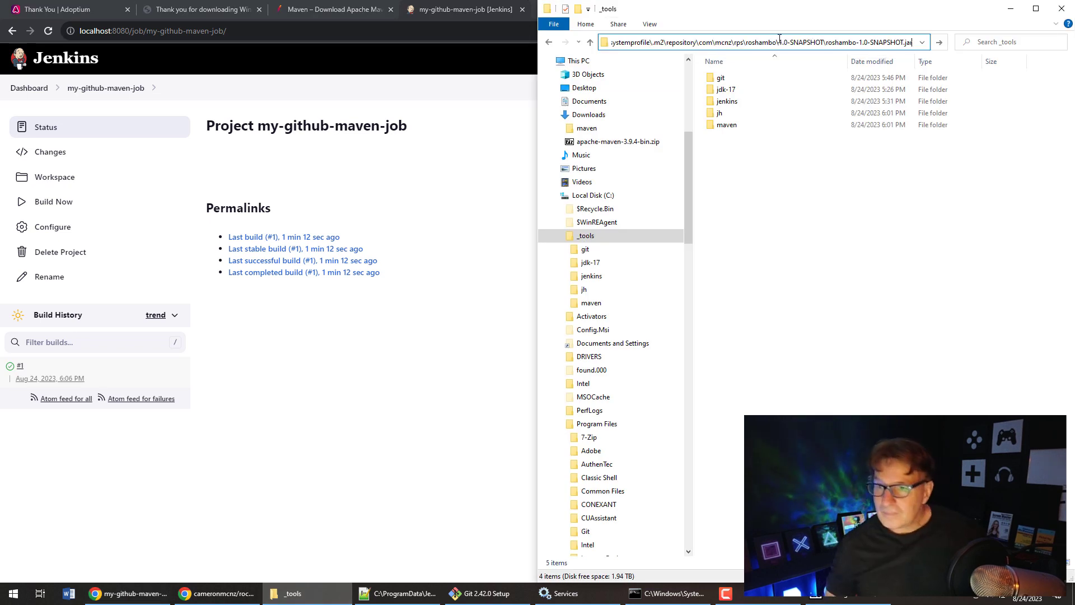
{"action": "key", "text": "BackSpace"}
{"action": "key", "text": "BackSpace"}
{"action": "key", "text": "BackSpace"}
{"action": "key", "text": "BackSpace"}
{"action": "key", "text": "BackSpace"}
{"action": "key", "text": "BackSpace"}
{"action": "key", "text": "BackSpace"}
{"action": "key", "text": "BackSpace"}
{"action": "key", "text": "BackSpace"}
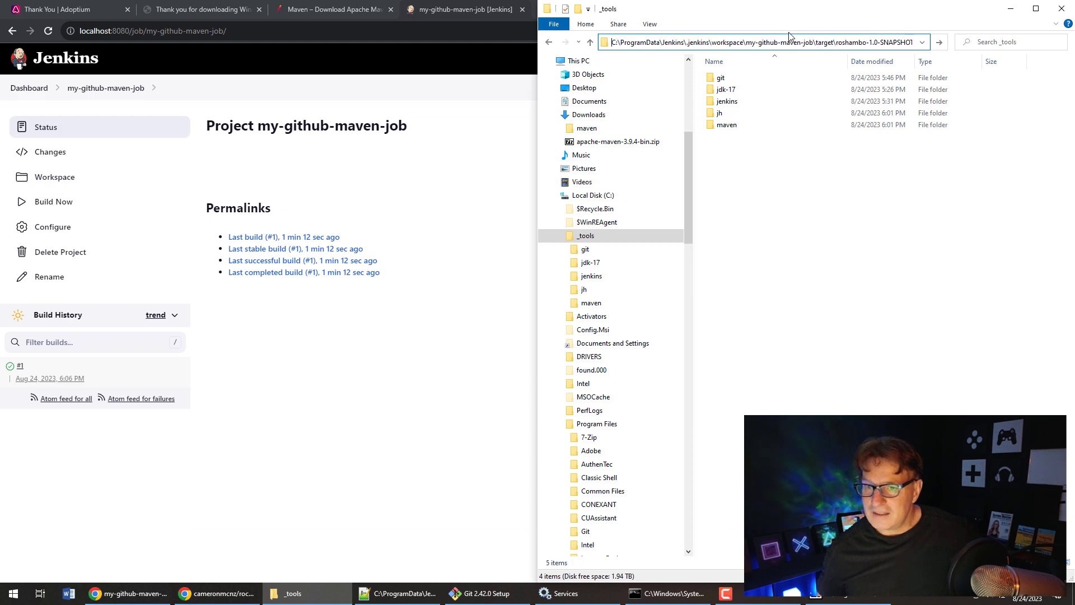
{"action": "key", "text": "alt+Tab"}
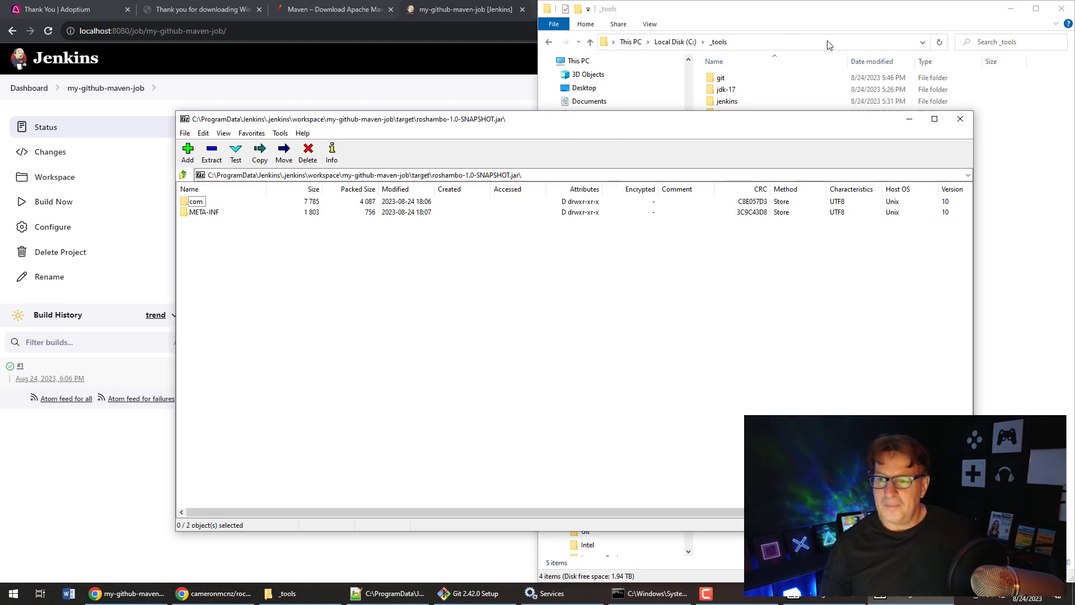
{"action": "left_click", "coordinate": [953, 109]}
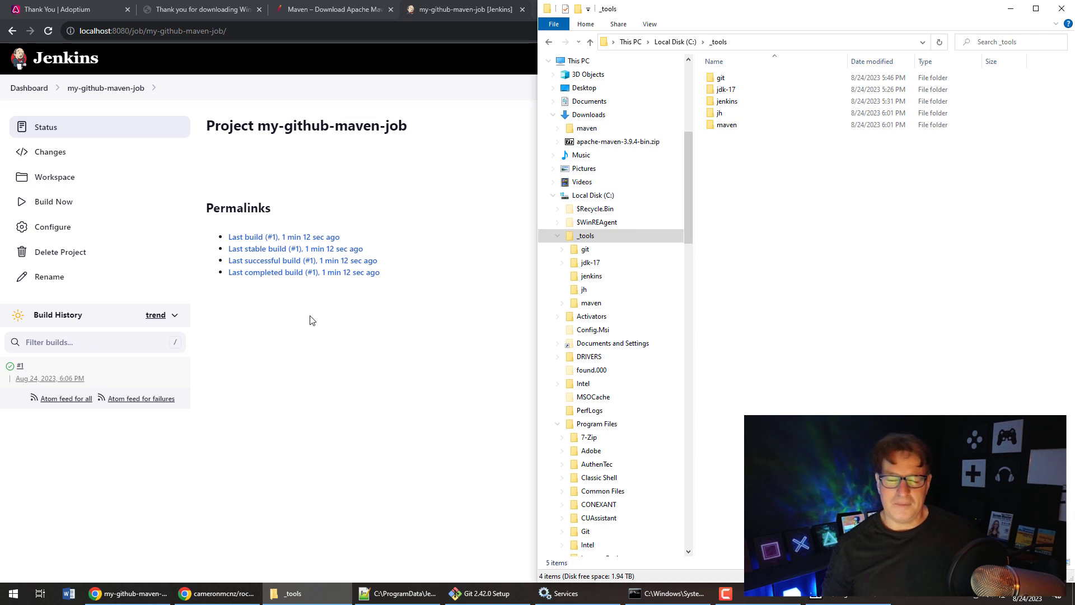
{"action": "left_click", "coordinate": [353, 307]}
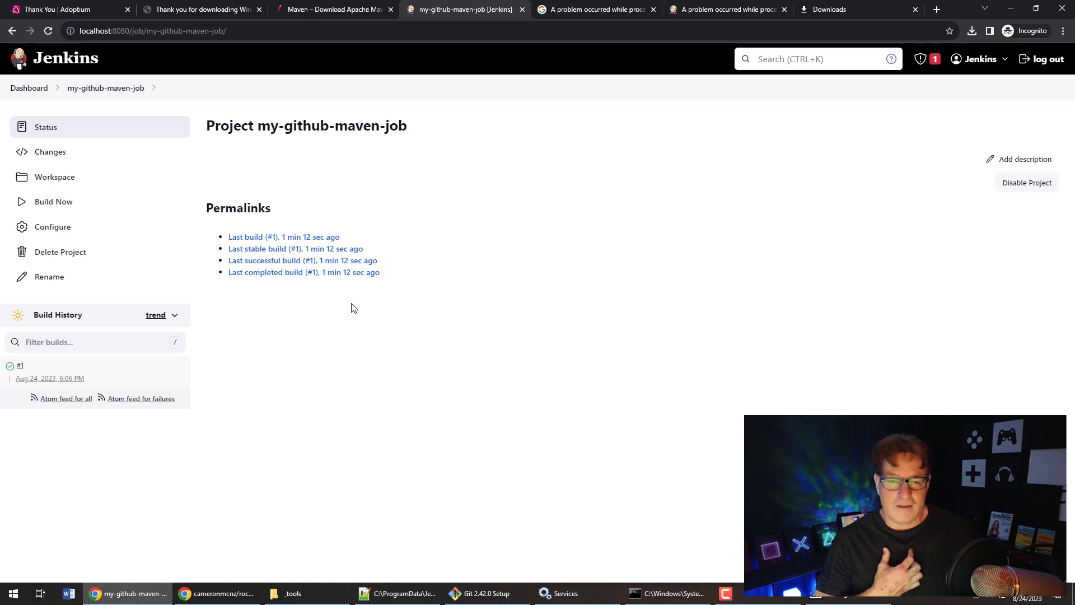
- Create a new Pipeline item named my-pipeline from the dashboard
{"action": "left_click", "coordinate": [23, 88]}
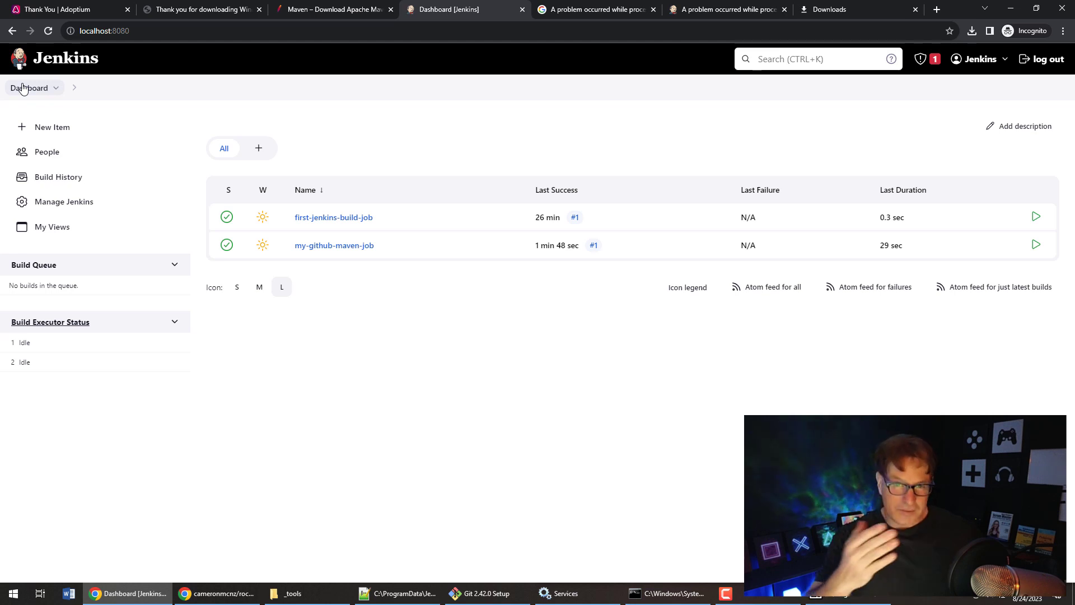
{"action": "left_click", "coordinate": [54, 128]}
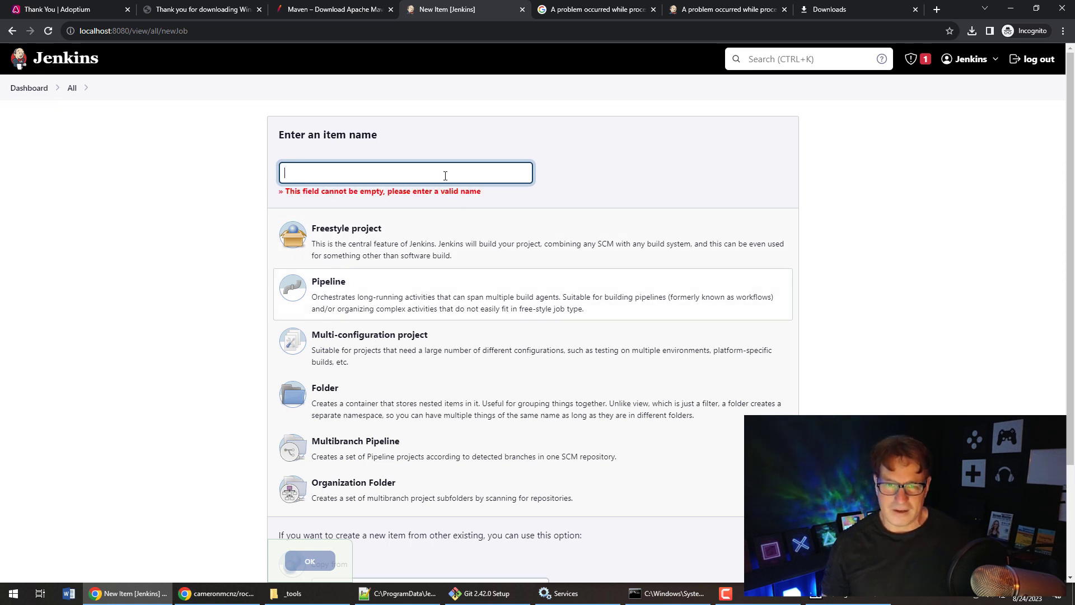
{"action": "type", "text": "my-pipeline"}
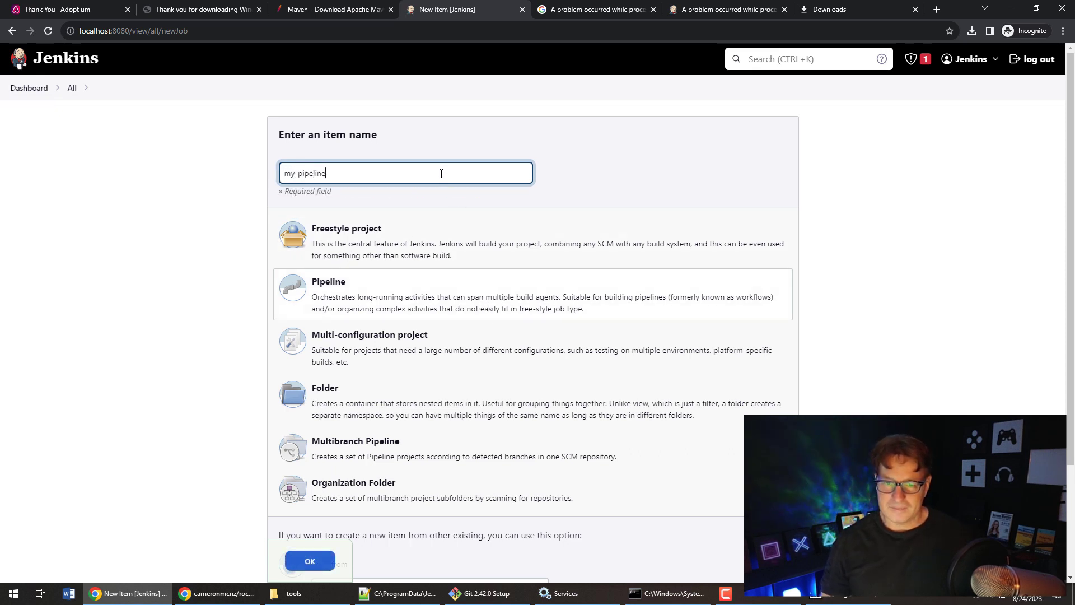
{"action": "left_click", "coordinate": [309, 561]}
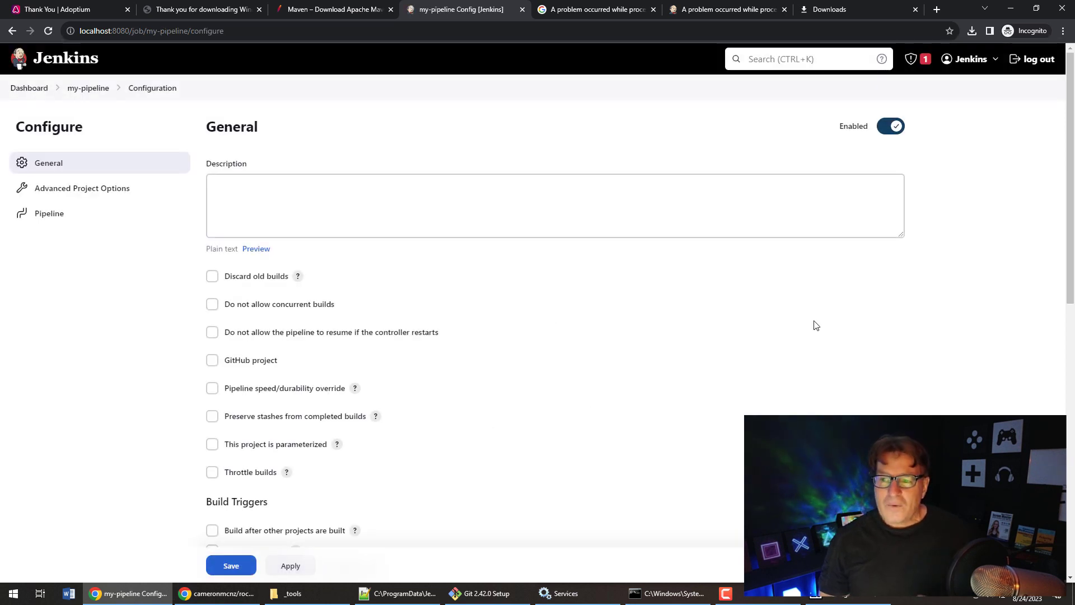
- Load the GitHub + Maven sample into my-pipeline's script, which uses Maven tool M3
{"action": "left_click_drag", "start_coordinate": [1056, 254], "coordinate": [1065, 439]}
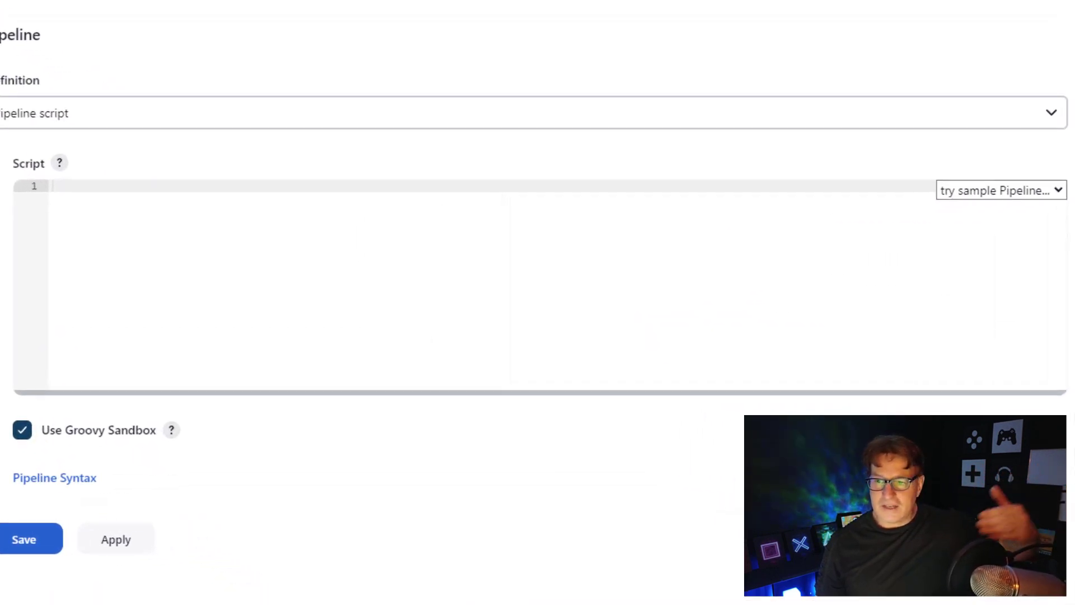
{"action": "left_click", "coordinate": [1055, 191]}
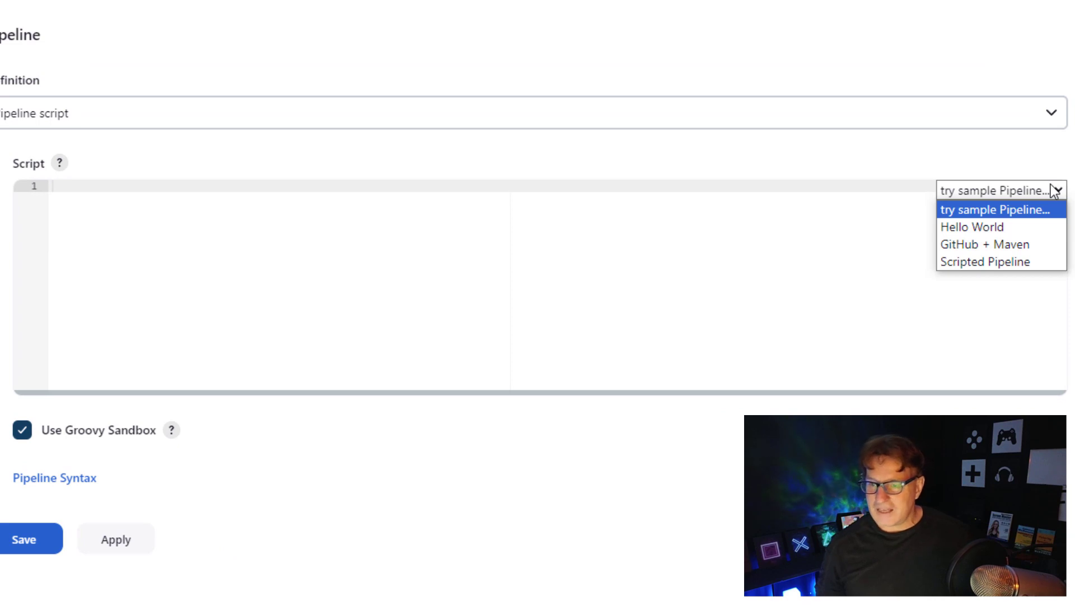
{"action": "left_click", "coordinate": [1038, 238]}
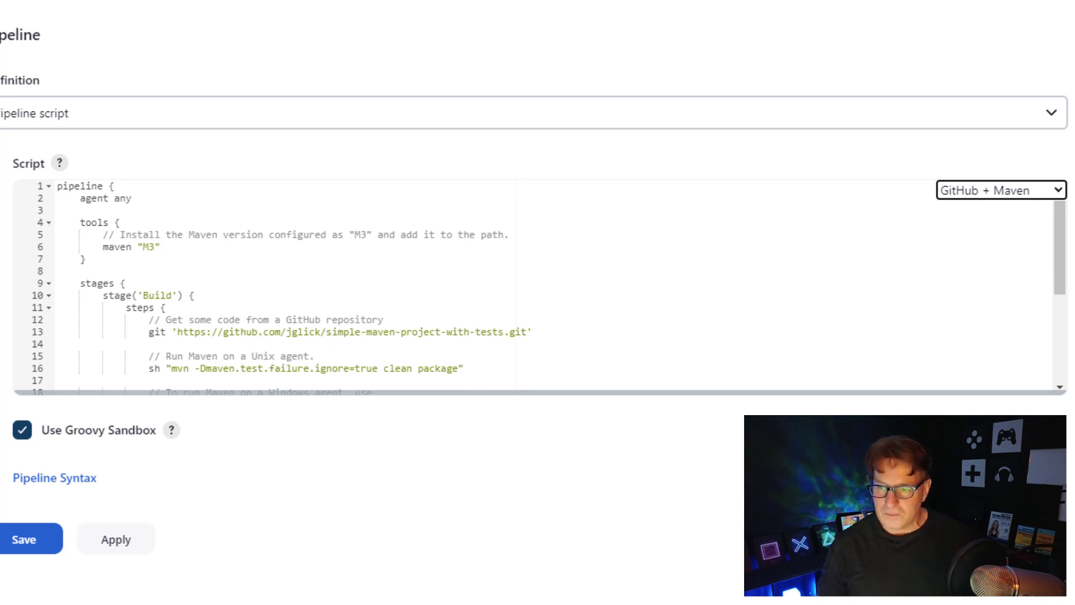
- Review the sample script's repository URL, mvn package command and M3 Maven tool name
{"action": "left_click_drag", "start_coordinate": [1058, 281], "coordinate": [1048, 322]}
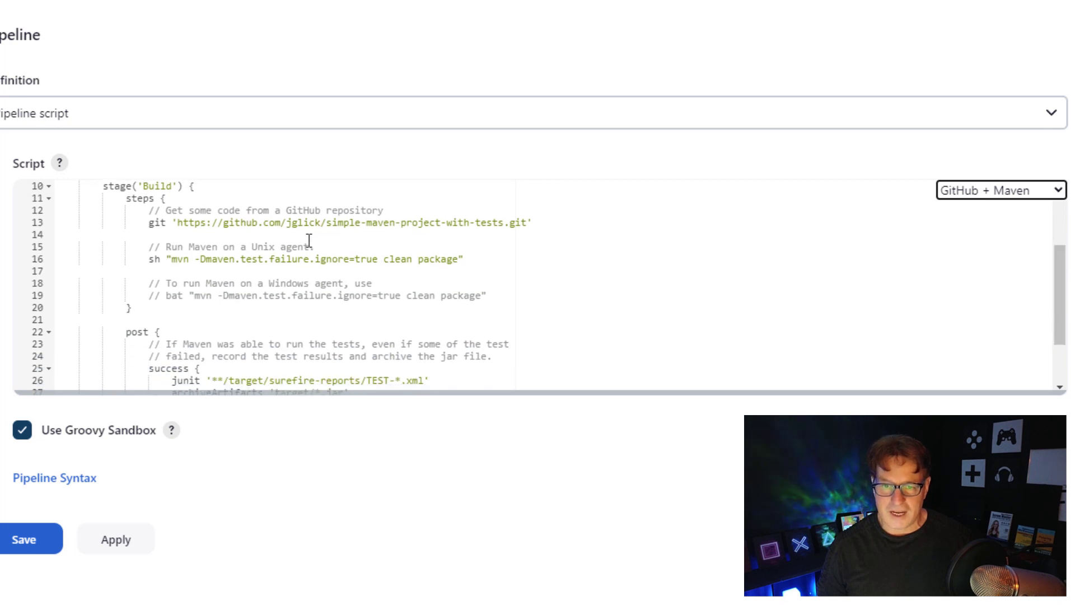
{"action": "left_click_drag", "start_coordinate": [173, 223], "coordinate": [522, 222]}
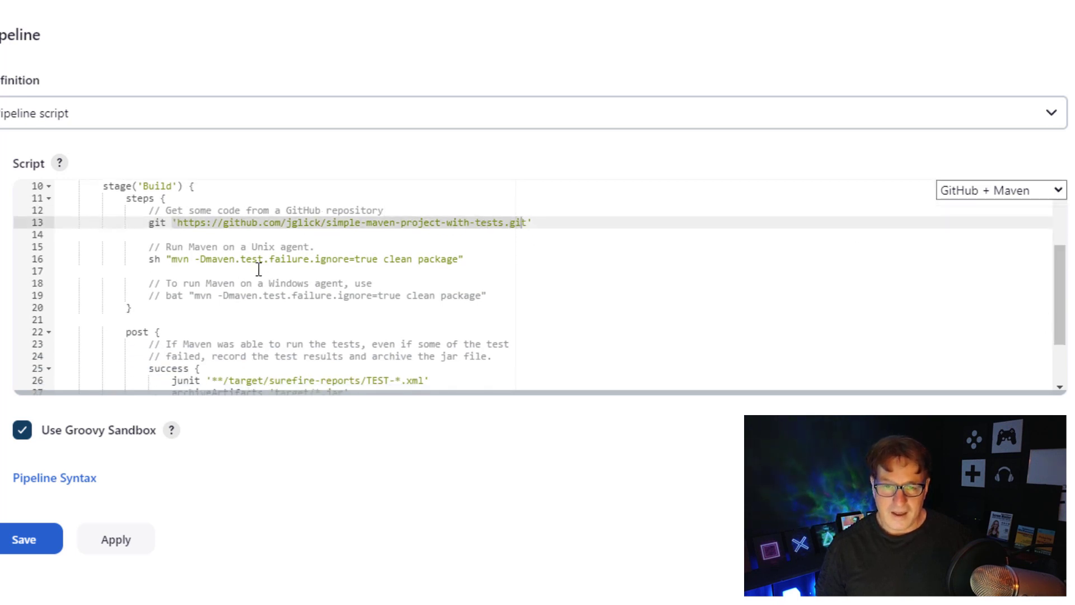
{"action": "left_click_drag", "start_coordinate": [168, 262], "coordinate": [193, 258]}
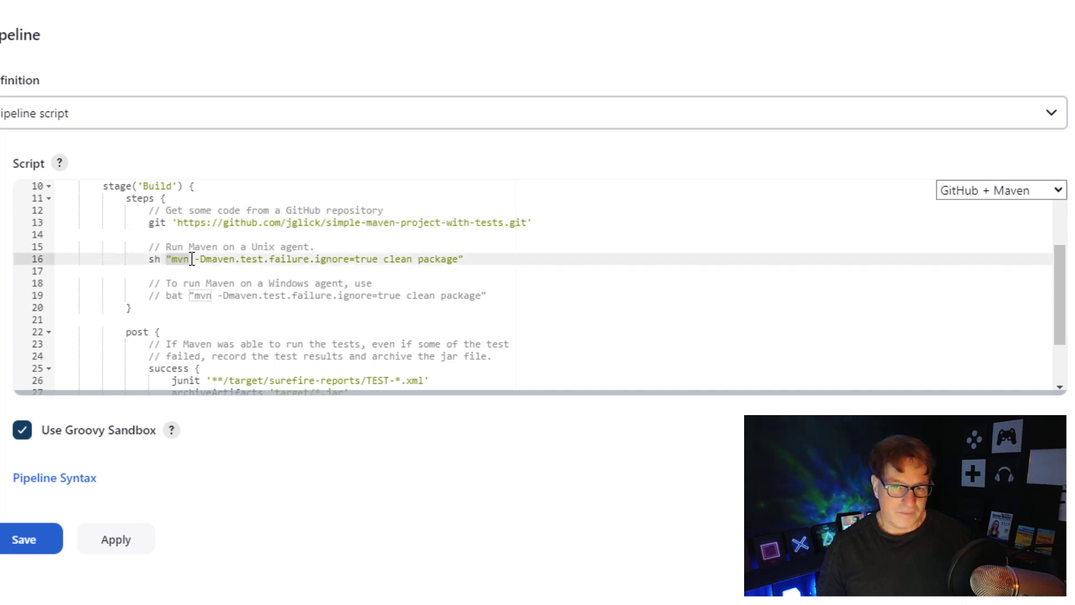
{"action": "double_click", "coordinate": [448, 259]}
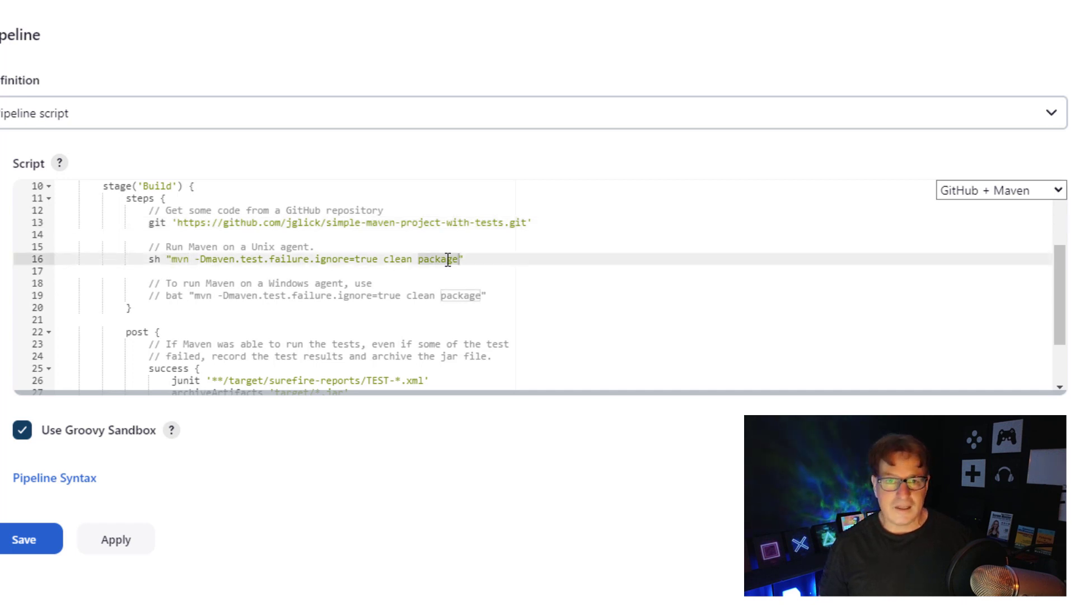
{"action": "left_click", "coordinate": [480, 258]}
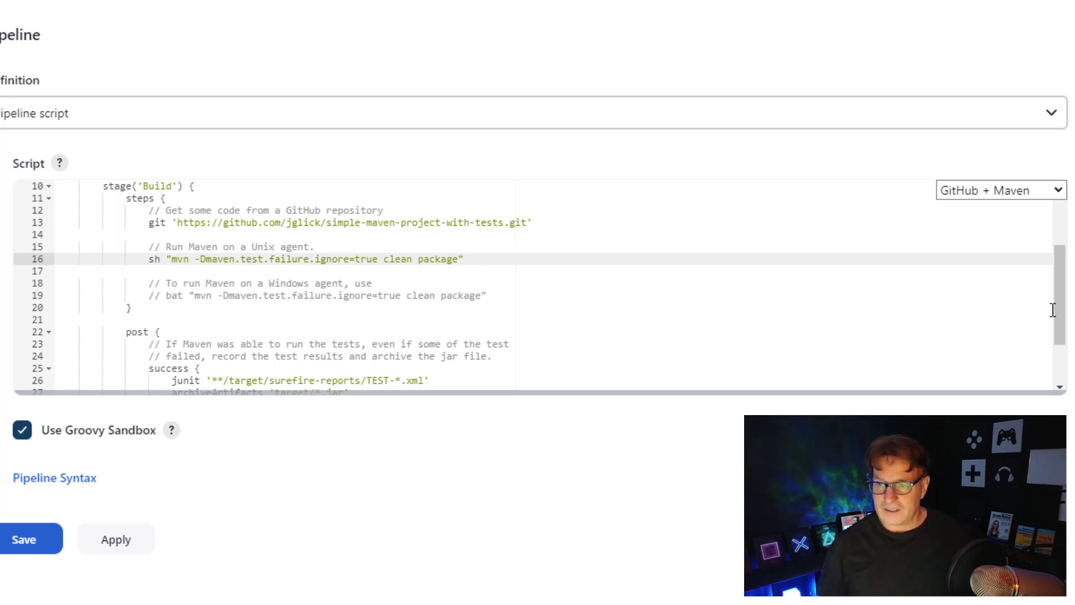
{"action": "left_click_drag", "start_coordinate": [1059, 325], "coordinate": [1061, 384]}
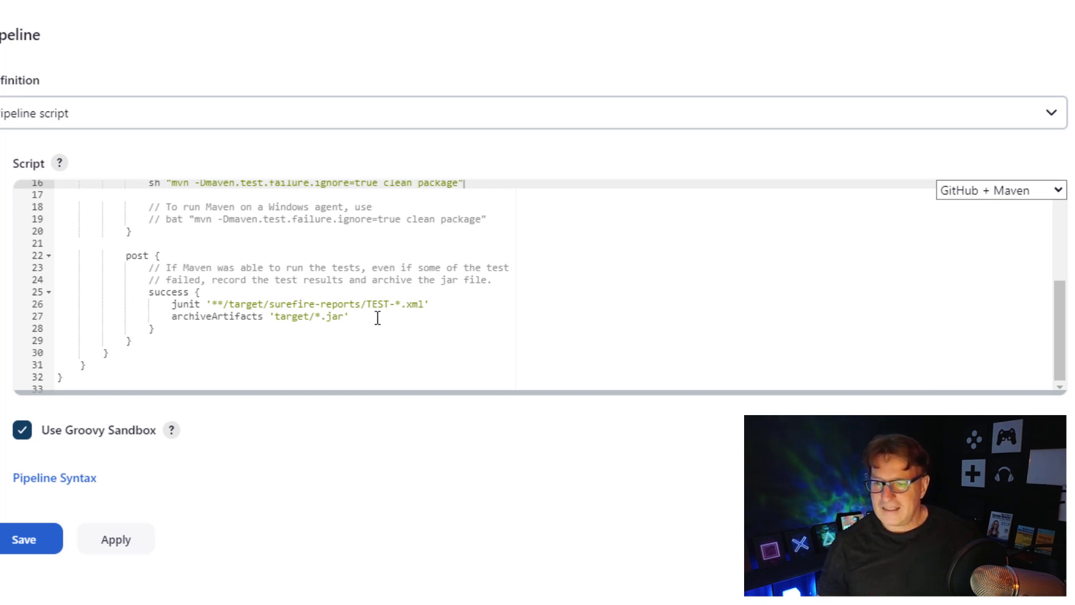
{"action": "left_click_drag", "start_coordinate": [1058, 367], "coordinate": [1073, 255]}
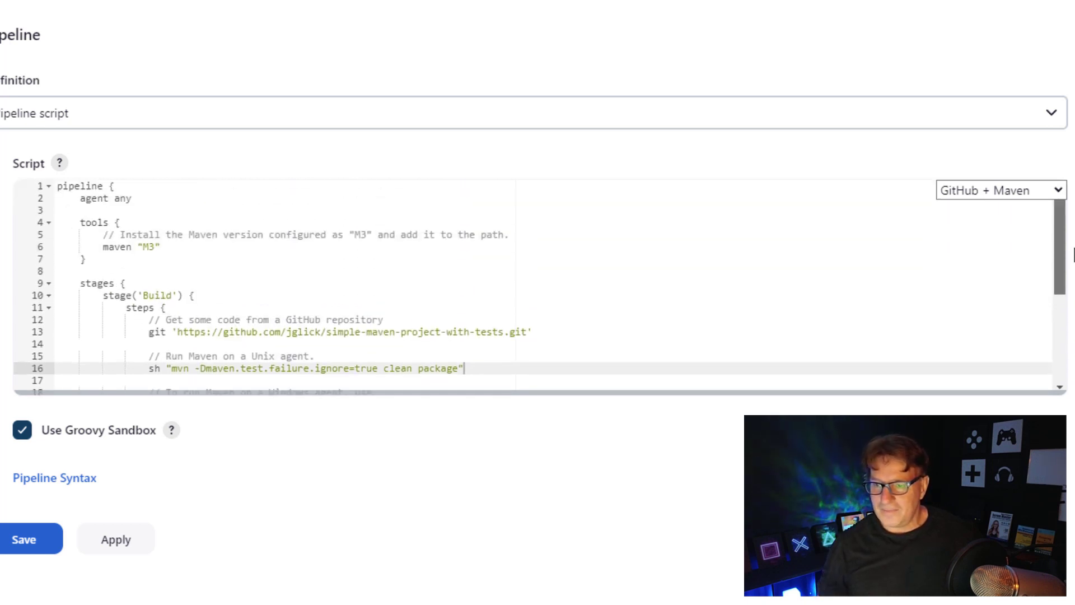
{"action": "left_click", "coordinate": [154, 248]}
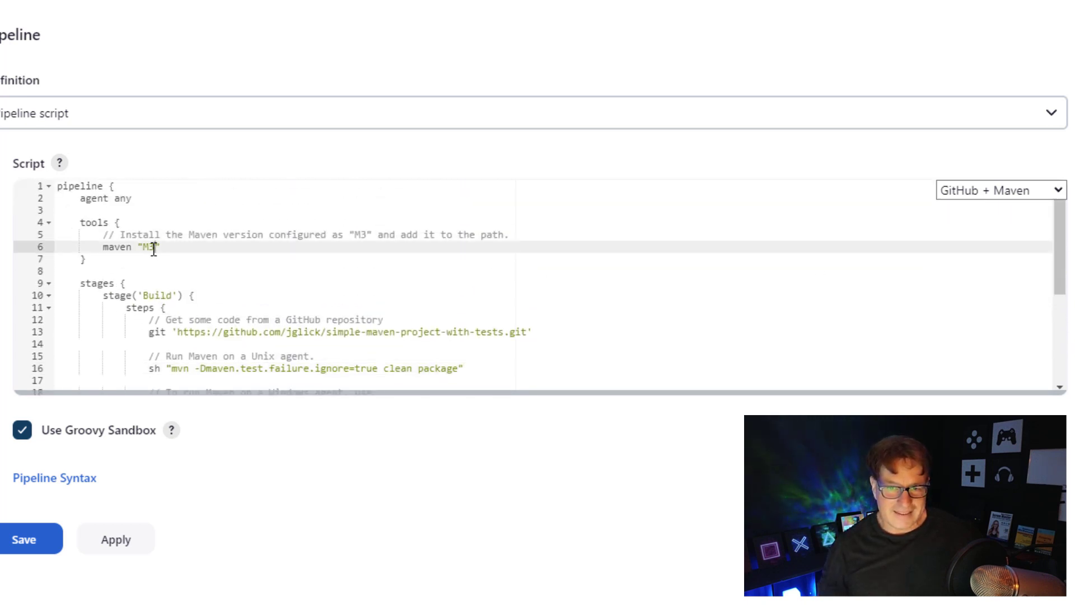
{"action": "double_click", "coordinate": [150, 248]}
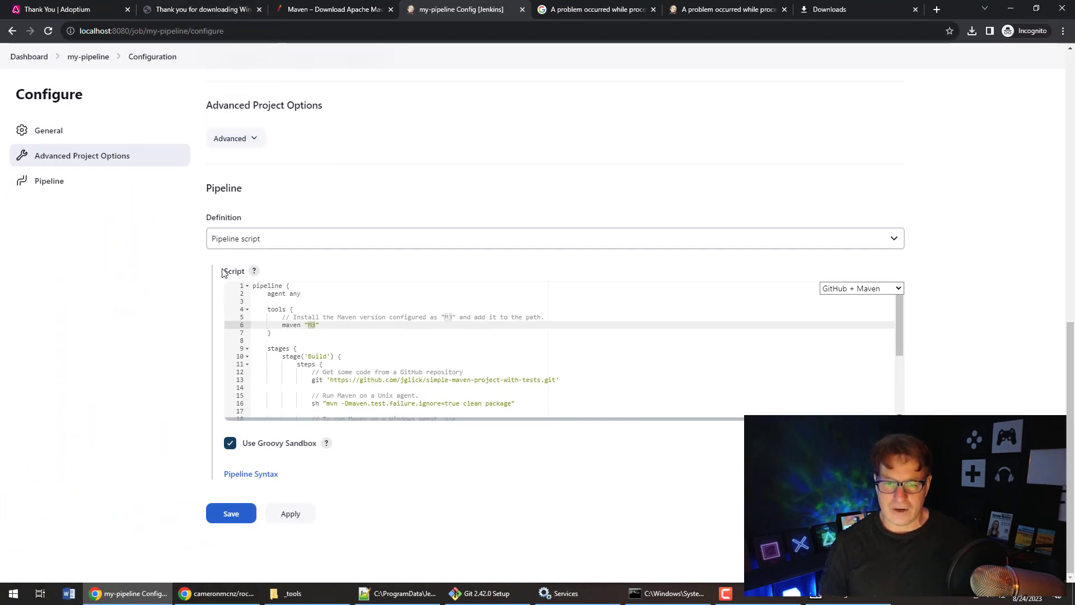
- Copy the rock-paper-scissors HTTPS clone URL from GitHub and return to the Jenkins configuration
{"action": "left_click", "coordinate": [213, 592]}
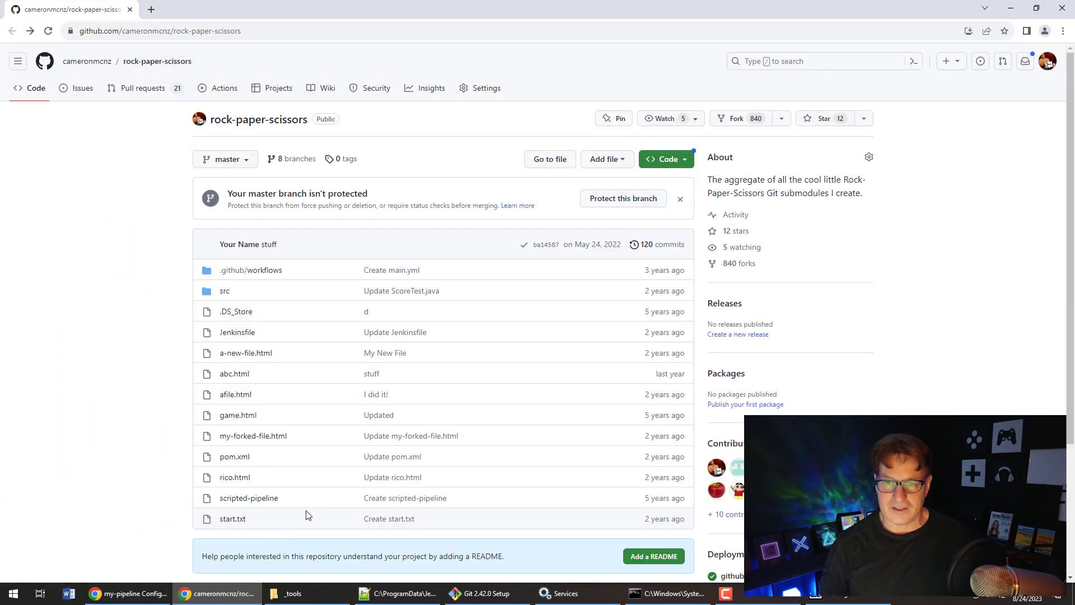
{"action": "left_click", "coordinate": [677, 163]}
{"action": "left_click", "coordinate": [586, 259]}
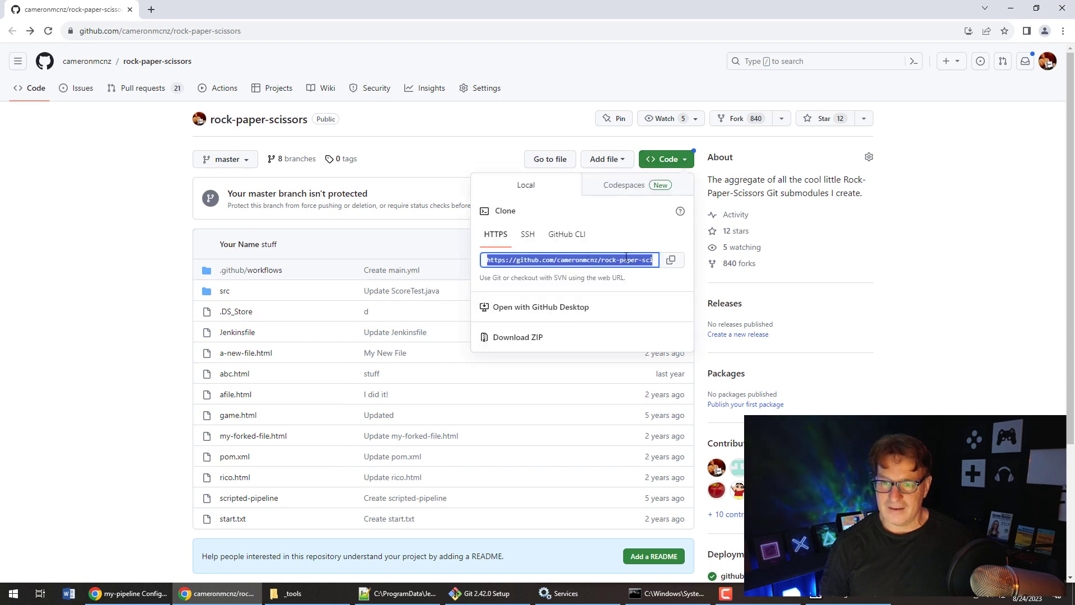
{"action": "left_click", "coordinate": [681, 257]}
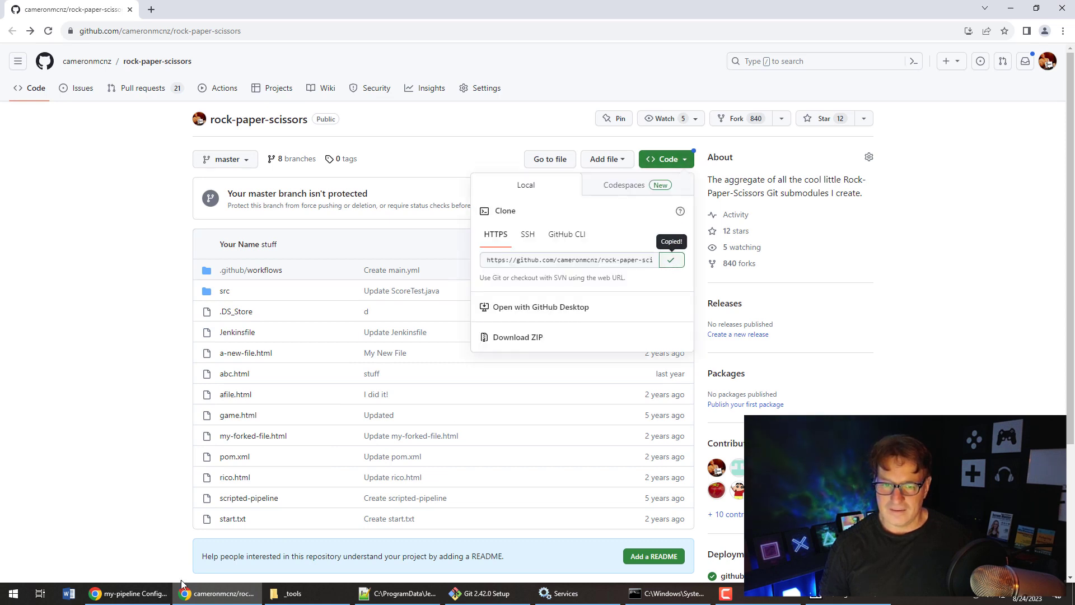
{"action": "left_click", "coordinate": [162, 592]}
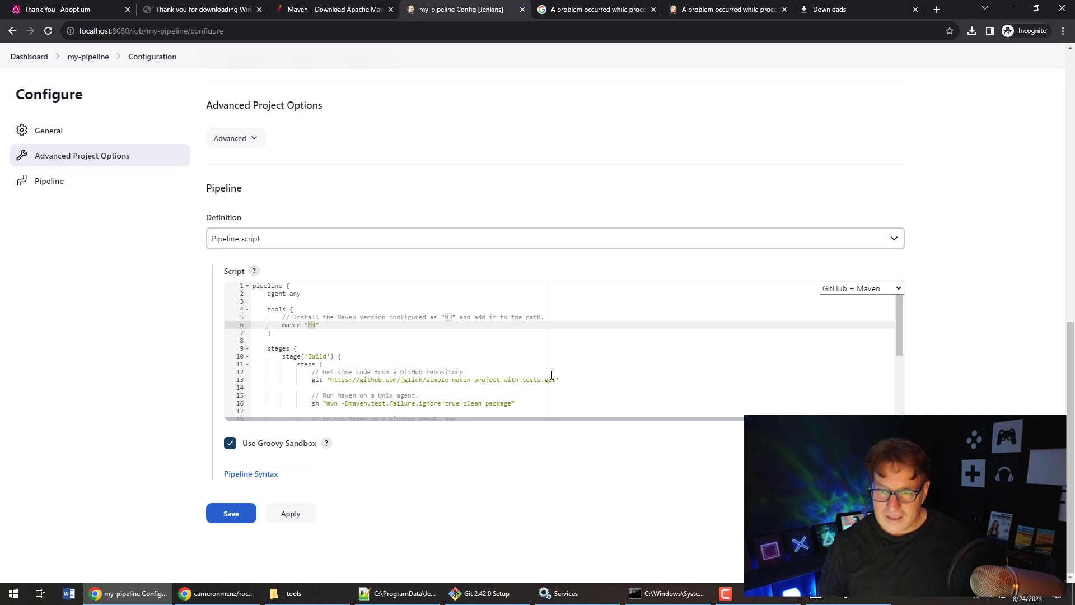
- Replace line 13's sample URL with the rock-paper-scissors clone URL, then apply and save
{"action": "left_click_drag", "start_coordinate": [556, 383], "coordinate": [329, 380]}
{"action": "key", "text": "ctrl+v"}
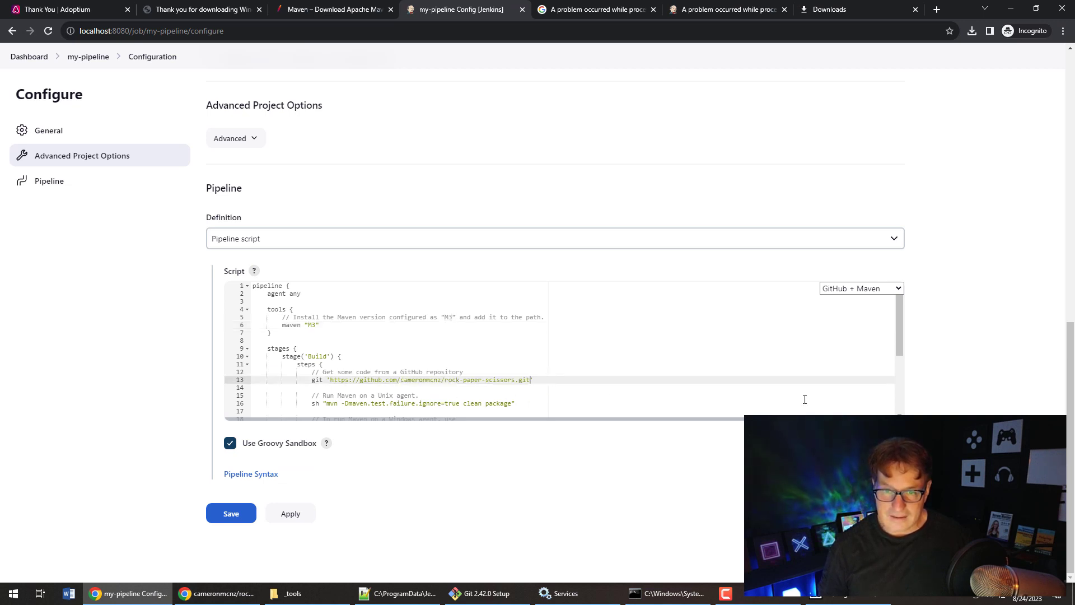
{"action": "left_click", "coordinate": [292, 518]}
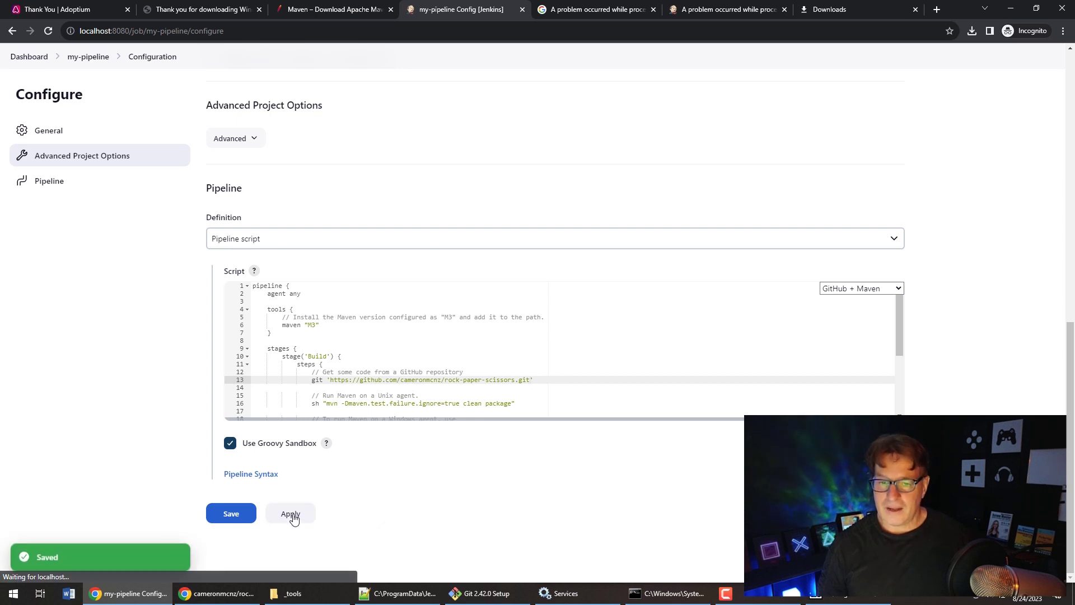
{"action": "left_click", "coordinate": [237, 516]}
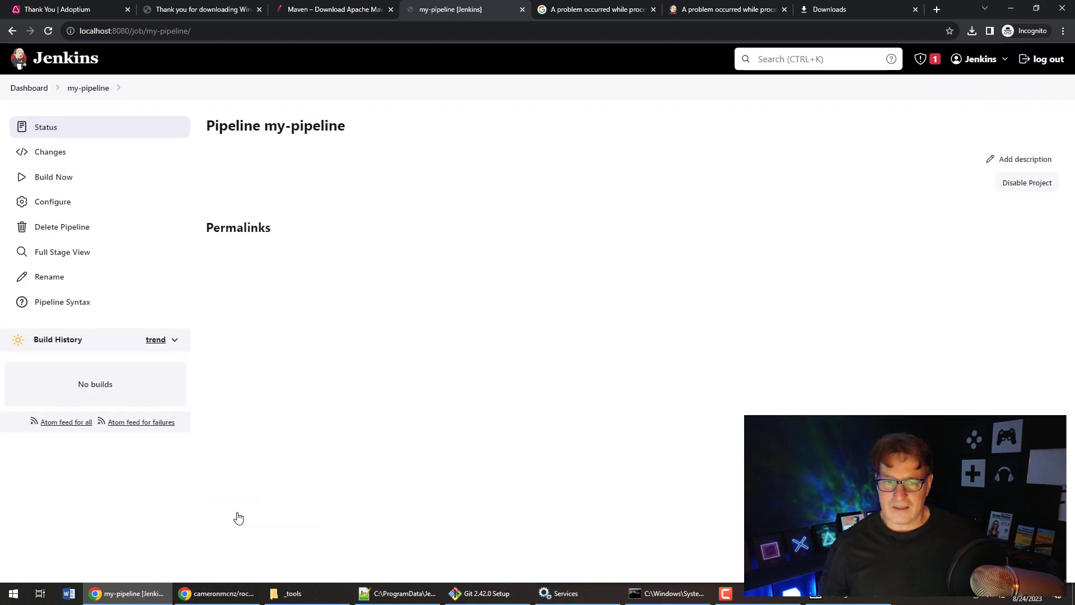
- Build my-pipeline and open the failed build #1
{"action": "left_click", "coordinate": [61, 186]}
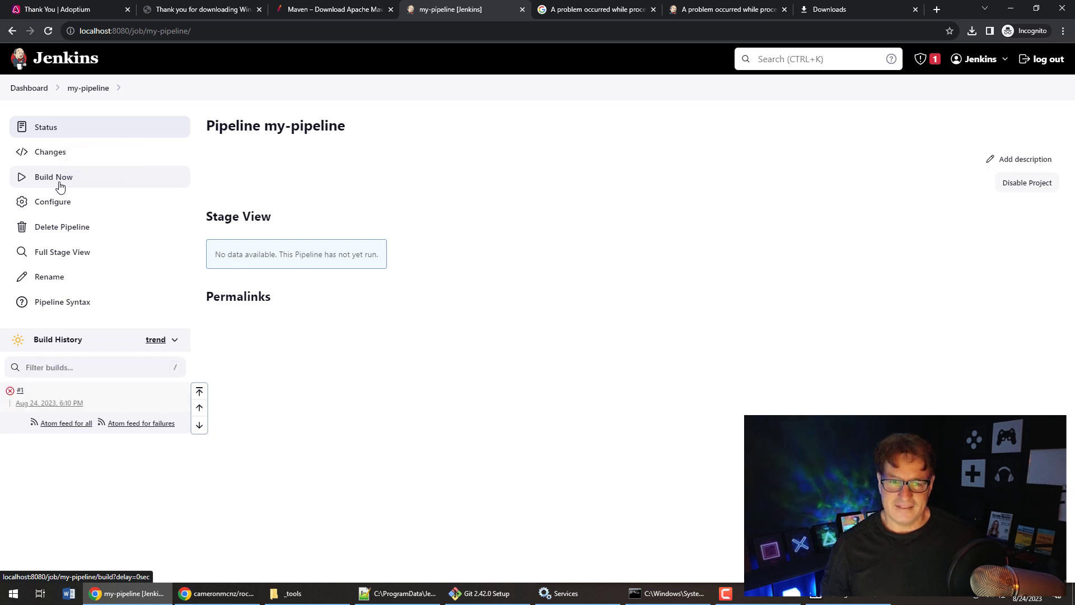
{"action": "left_click", "coordinate": [20, 394]}
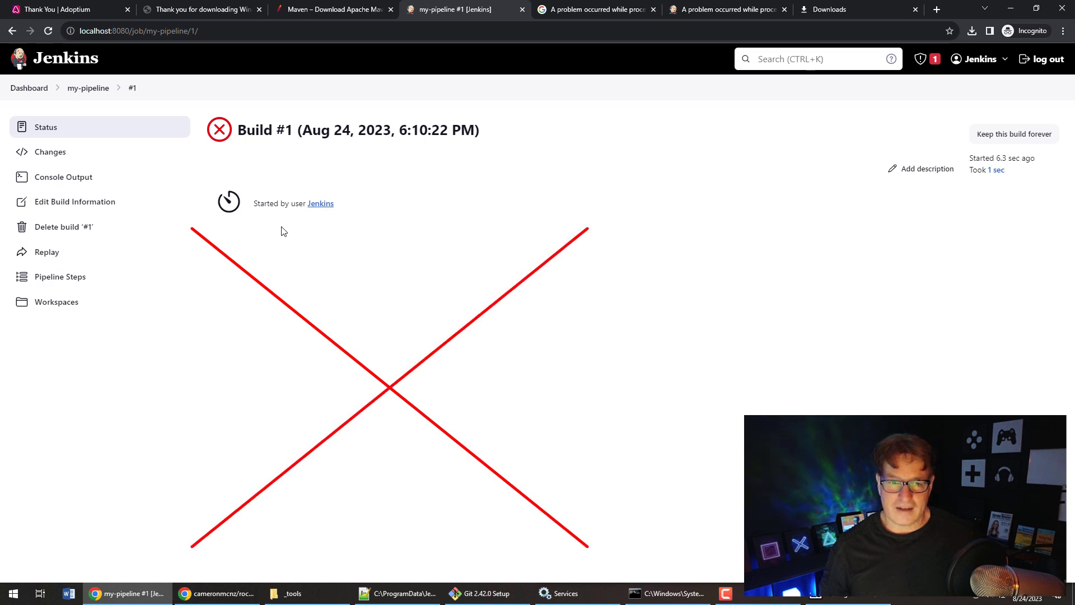
- Read build #1's console error about the missing M3 Maven tool, then go to the dashboard
{"action": "left_click", "coordinate": [48, 176]}
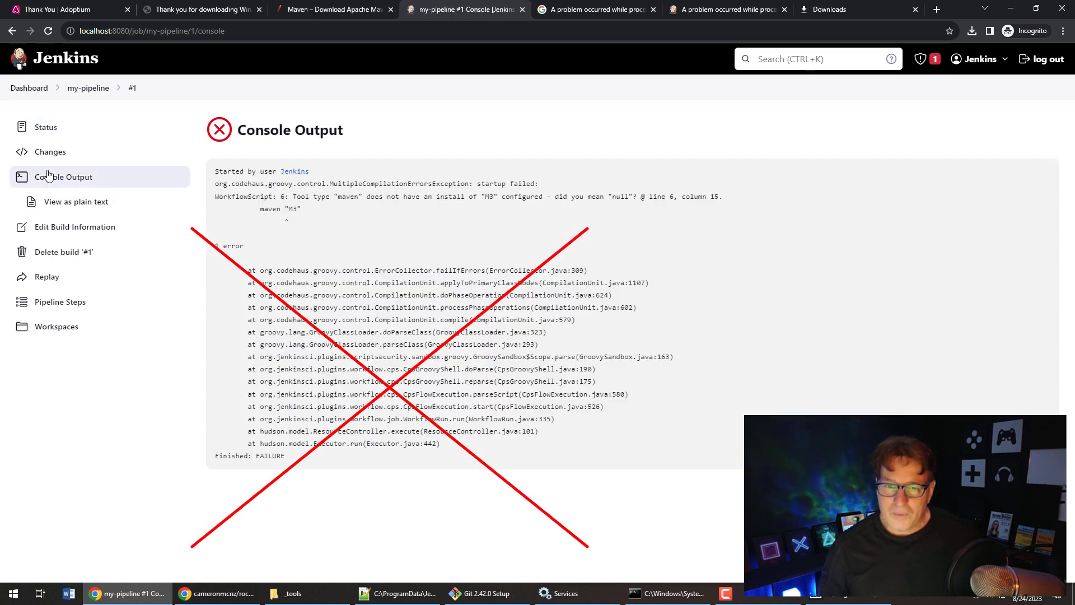
{"action": "left_click_drag", "start_coordinate": [297, 209], "coordinate": [292, 209]}
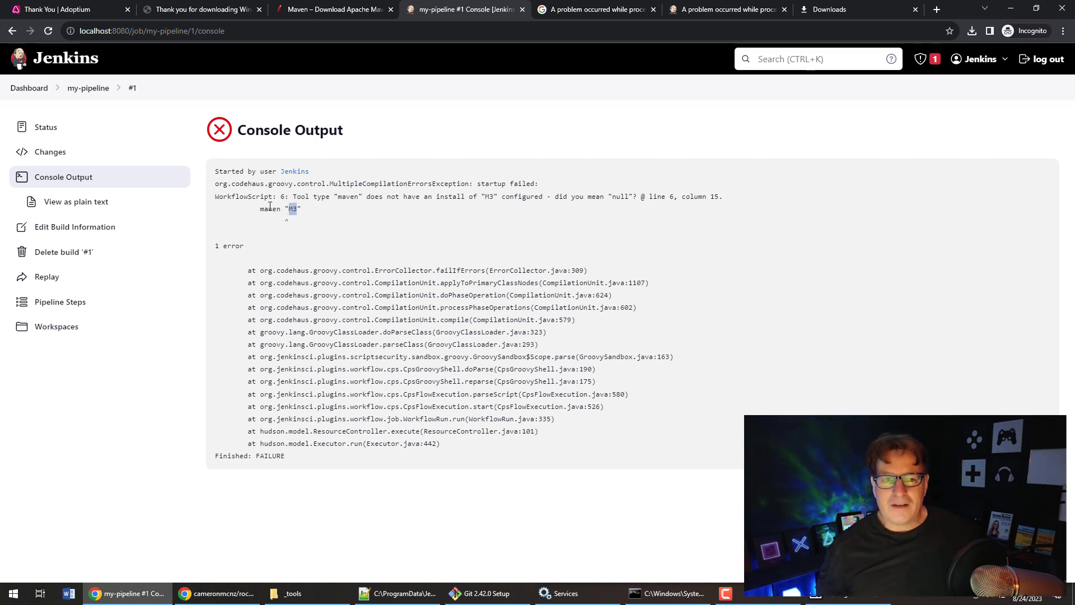
{"action": "left_click", "coordinate": [18, 63]}
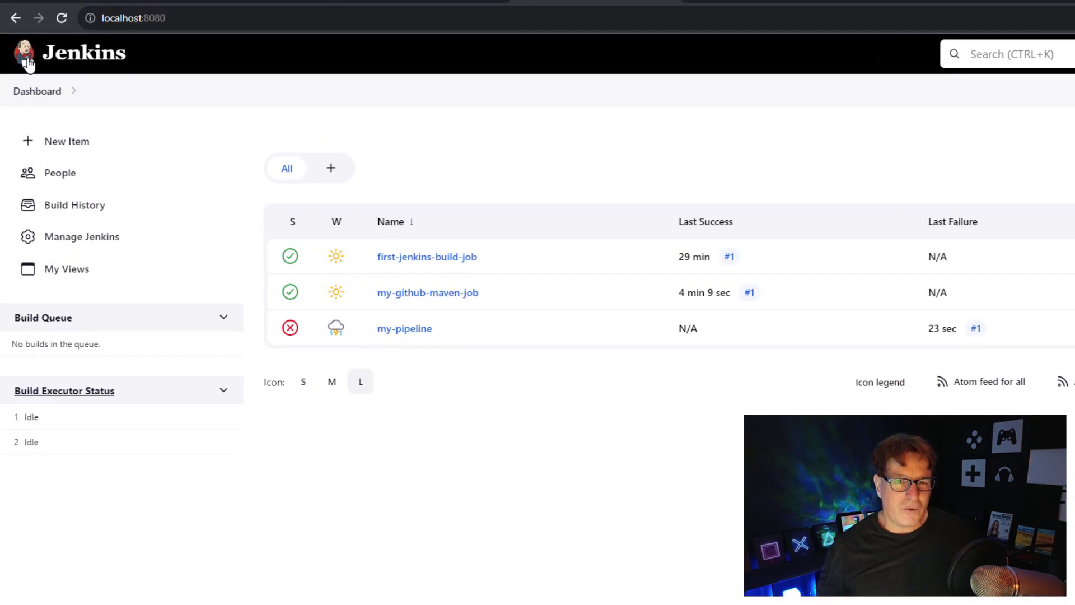
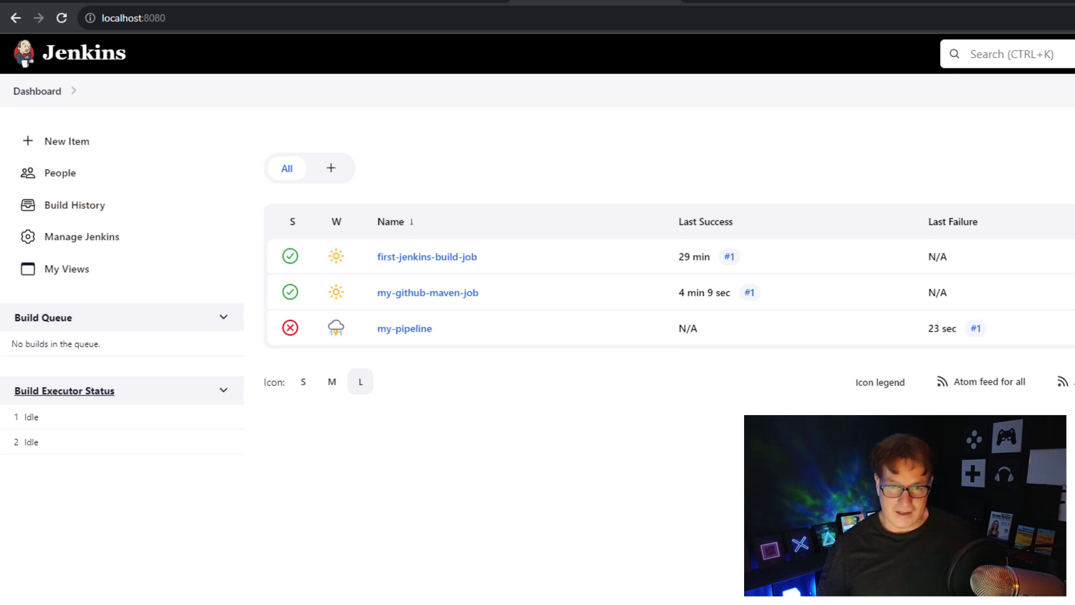
- Open Manage Jenkins > Tools and scroll to the still-empty Maven installations section
{"action": "left_click", "coordinate": [66, 241]}
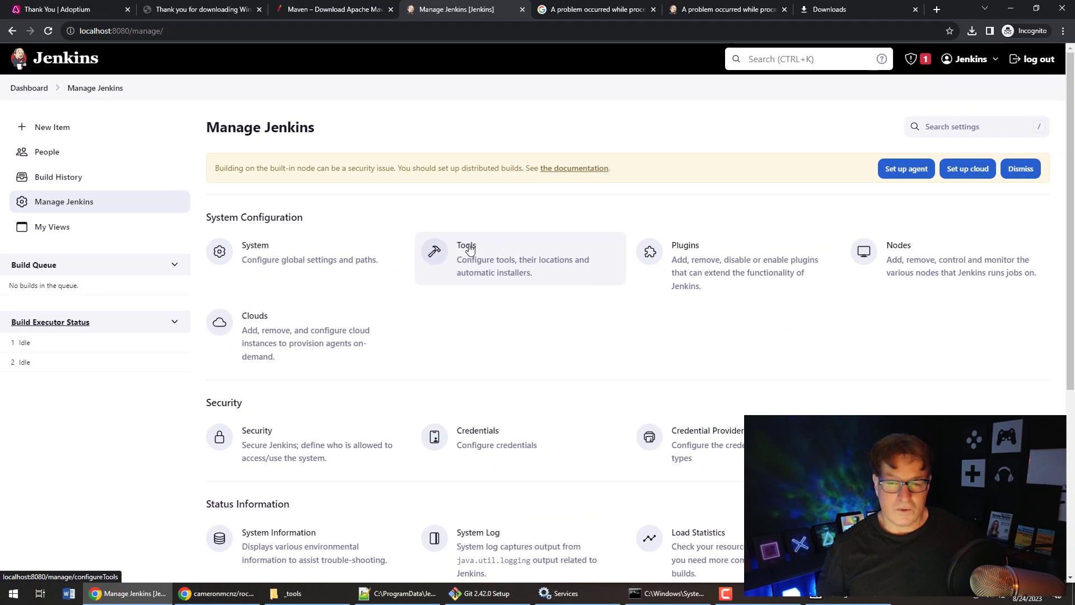
{"action": "left_click", "coordinate": [469, 250]}
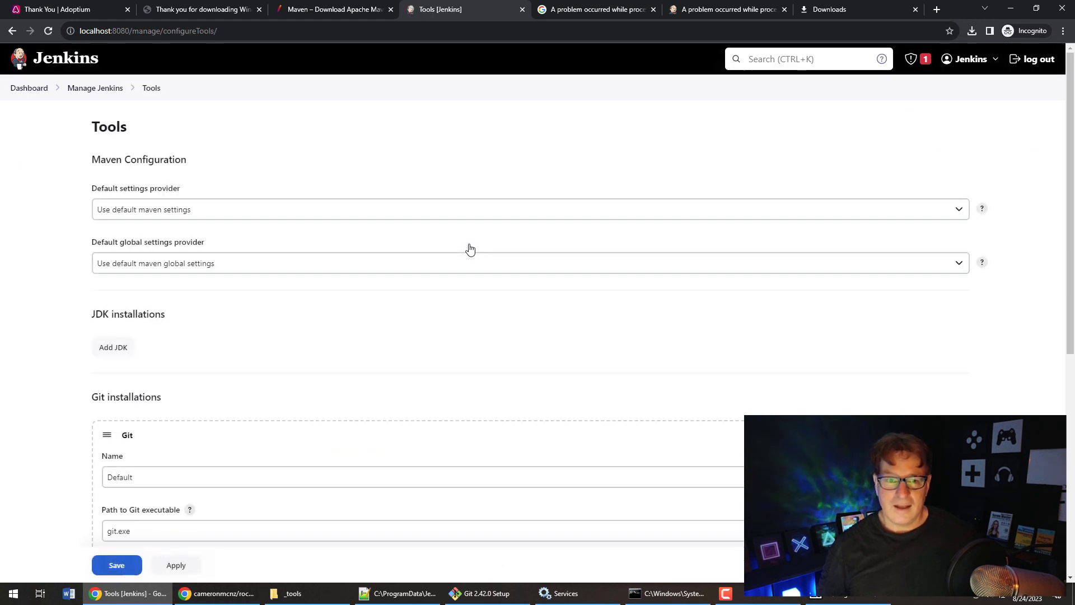
{"action": "left_click_drag", "start_coordinate": [1070, 169], "coordinate": [1072, 304]}
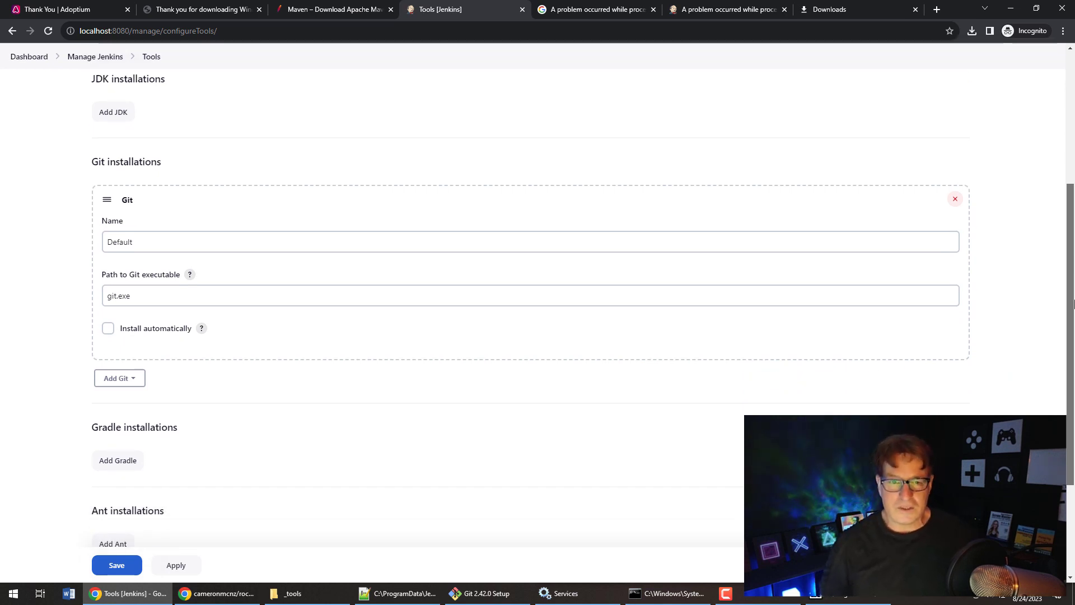
{"action": "left_click_drag", "start_coordinate": [1073, 304], "coordinate": [1072, 297]}
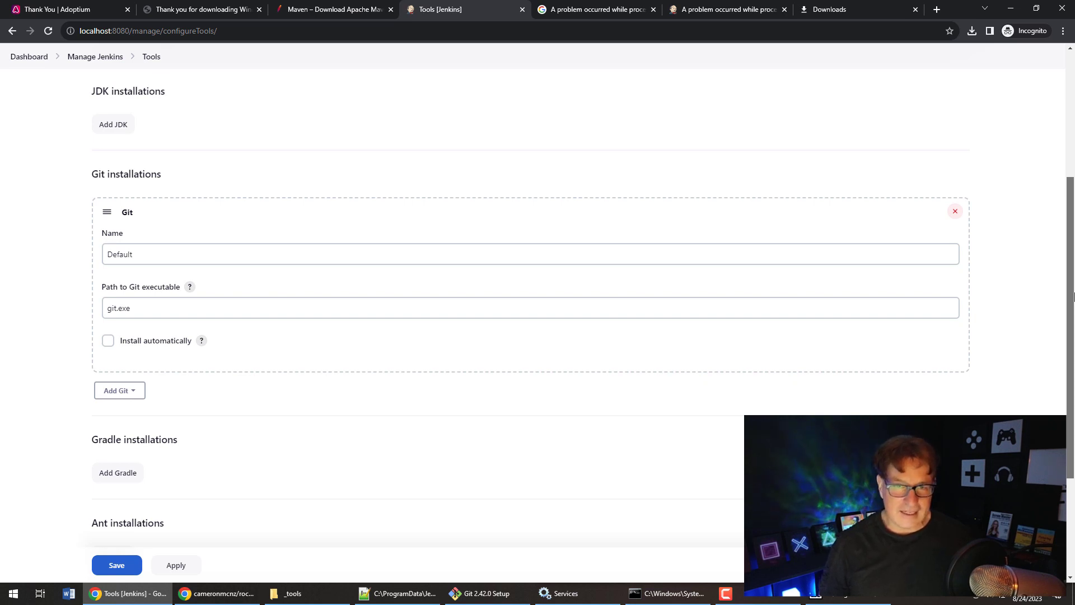
{"action": "left_click_drag", "start_coordinate": [1073, 297], "coordinate": [1073, 394]}
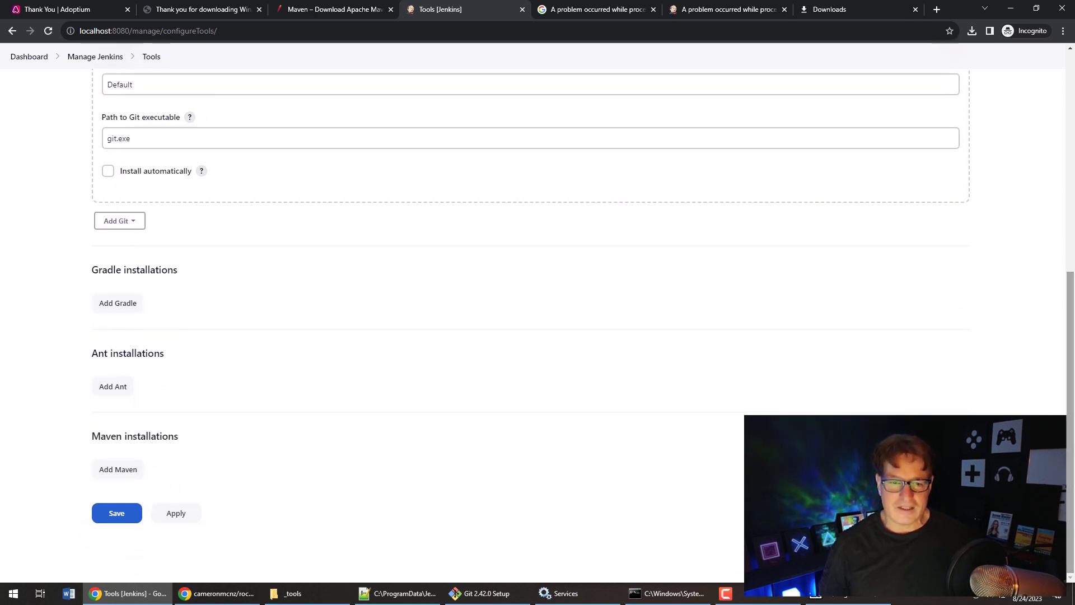
- Add a Maven installation M3 at C:\_tools\maven, not installed automatically, and save
{"action": "left_click", "coordinate": [136, 474]}
{"action": "scroll", "coordinate": [1008, 324], "scroll_direction": "down", "scroll_amount": 5}
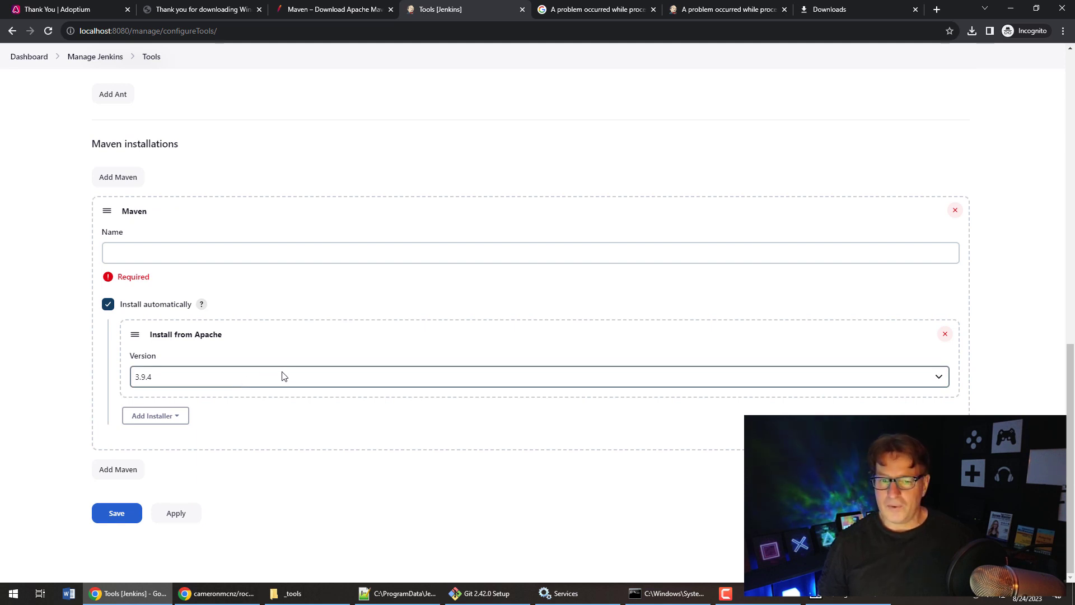
{"action": "left_click", "coordinate": [112, 304]}
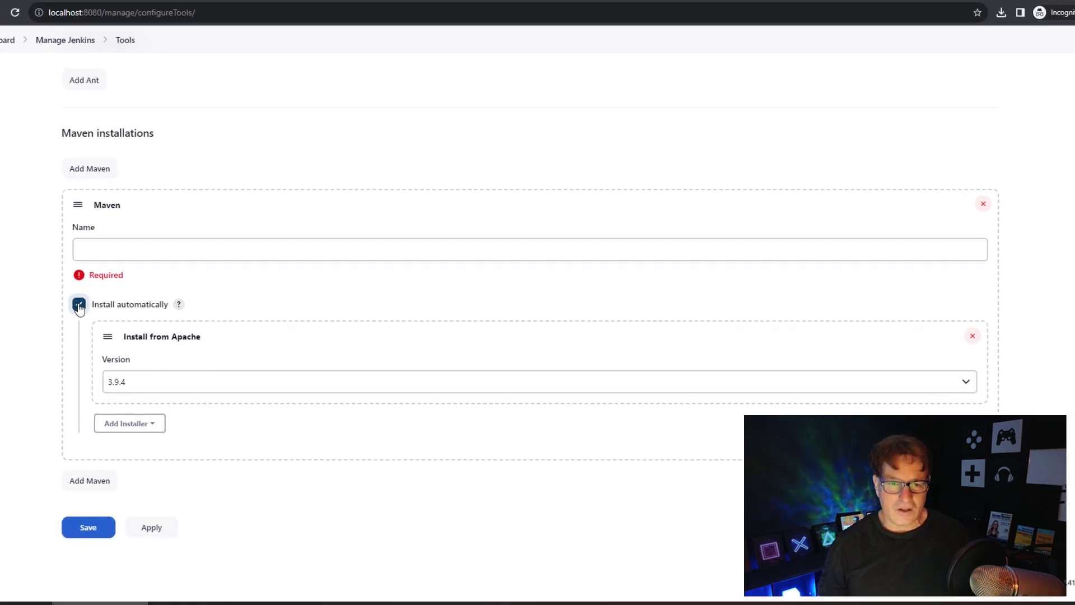
{"action": "left_click", "coordinate": [155, 315]}
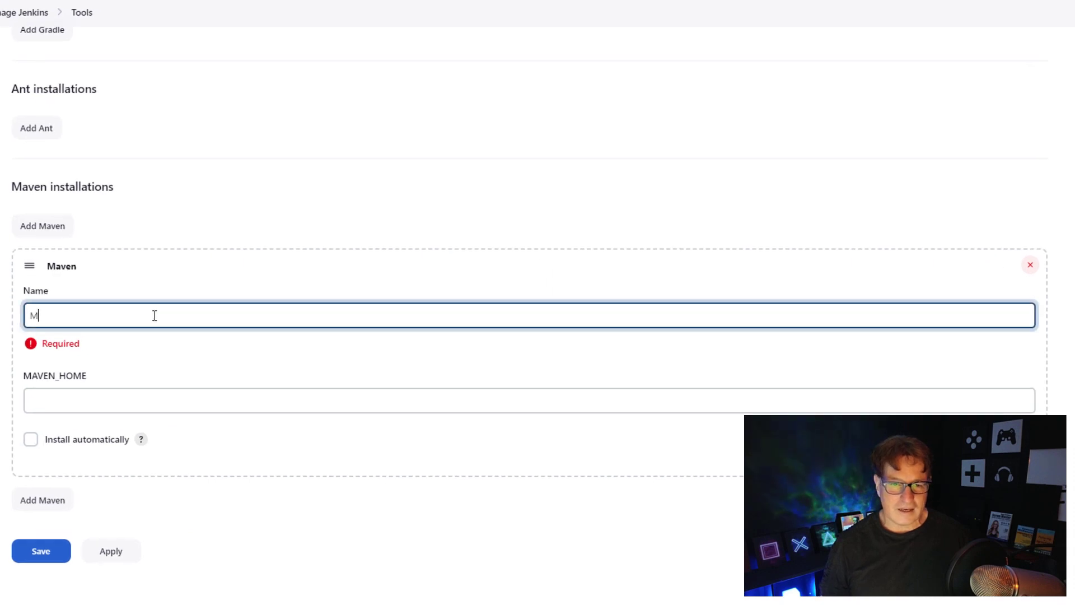
{"action": "left_click", "coordinate": [144, 400]}
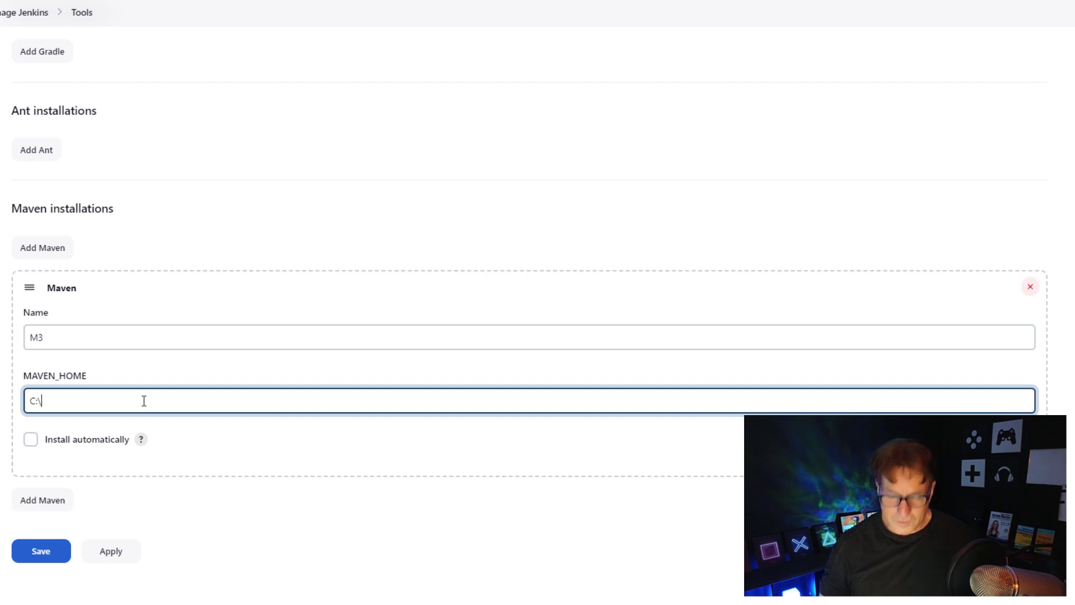
{"action": "type", "text": "C:\\_too"}
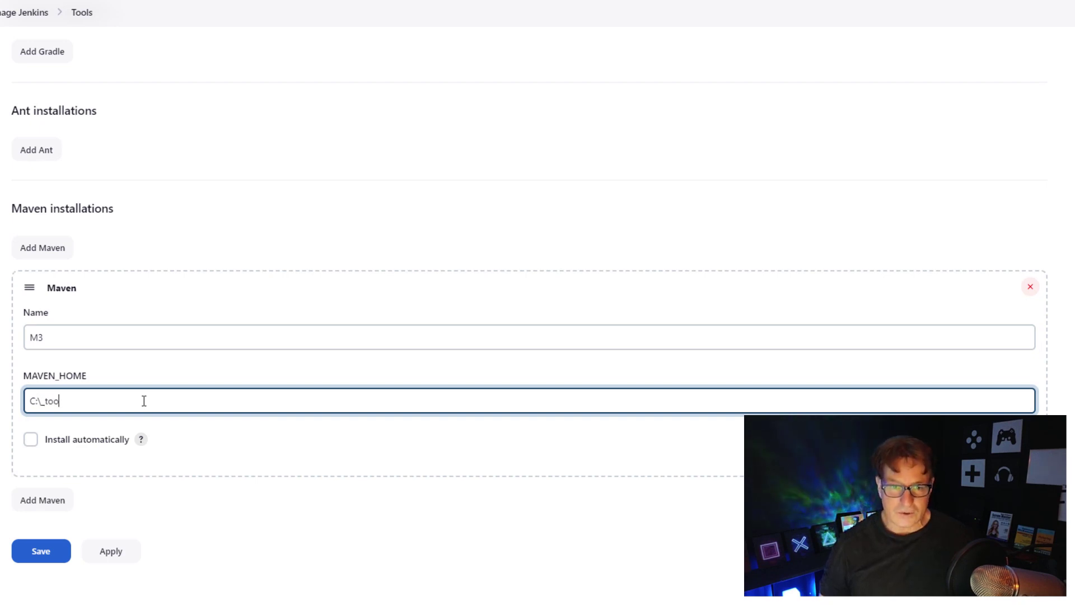
{"action": "type", "text": "ls\\m"}
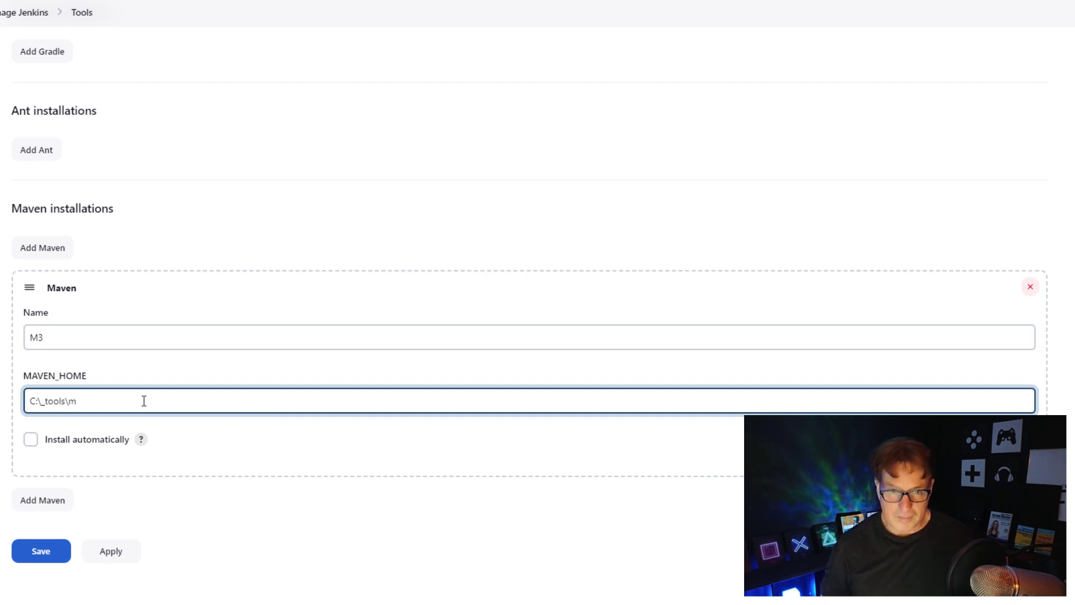
{"action": "type", "text": "aven"}
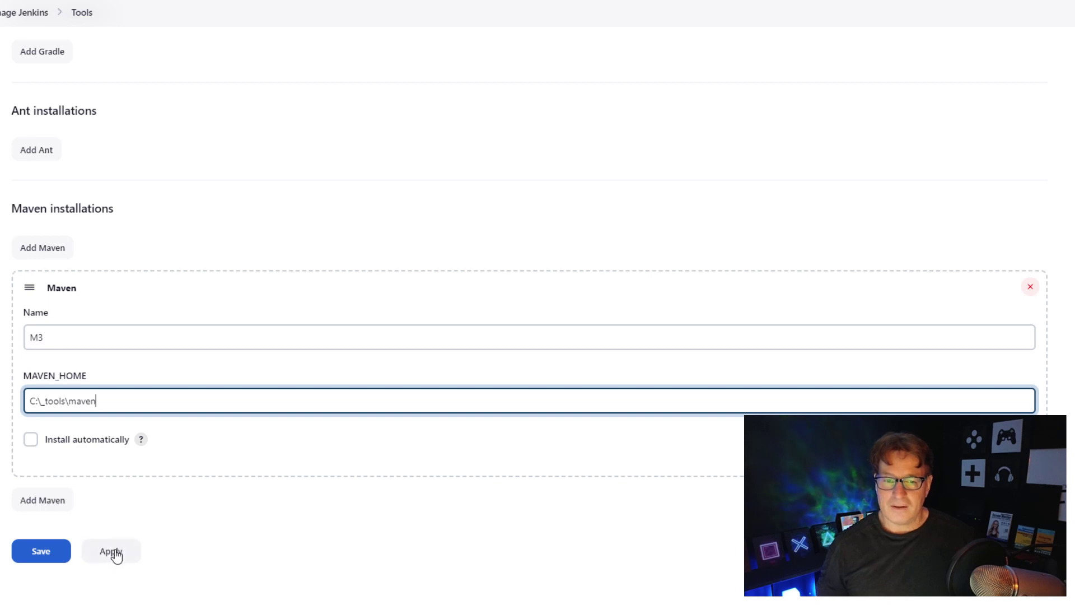
{"action": "left_click", "coordinate": [53, 550]}
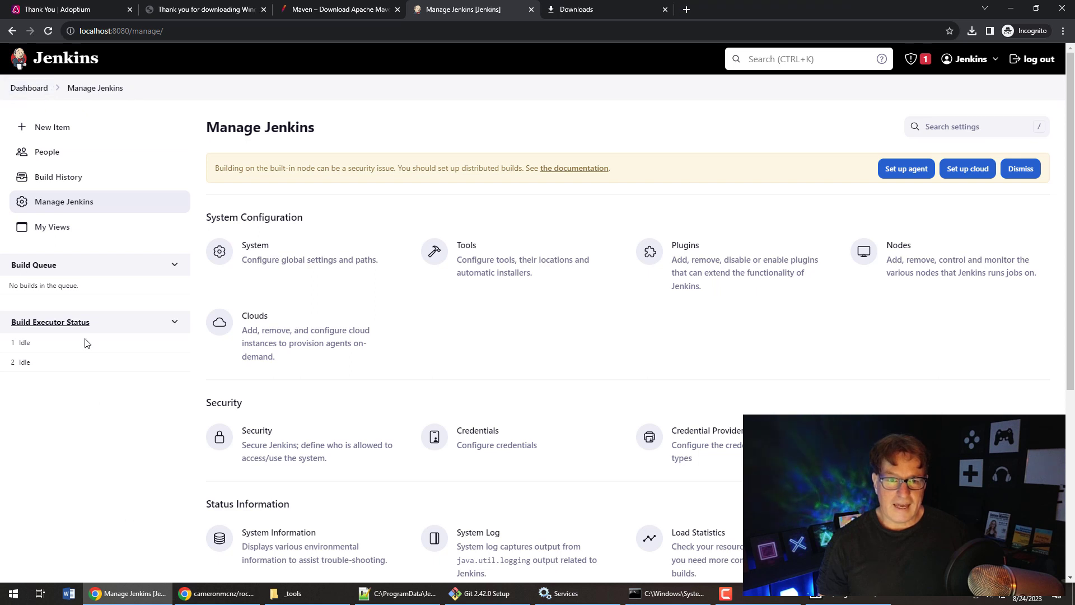
- In my-pipeline's configuration, change line 16's sh mvn command to use bat
{"action": "left_click", "coordinate": [29, 91]}
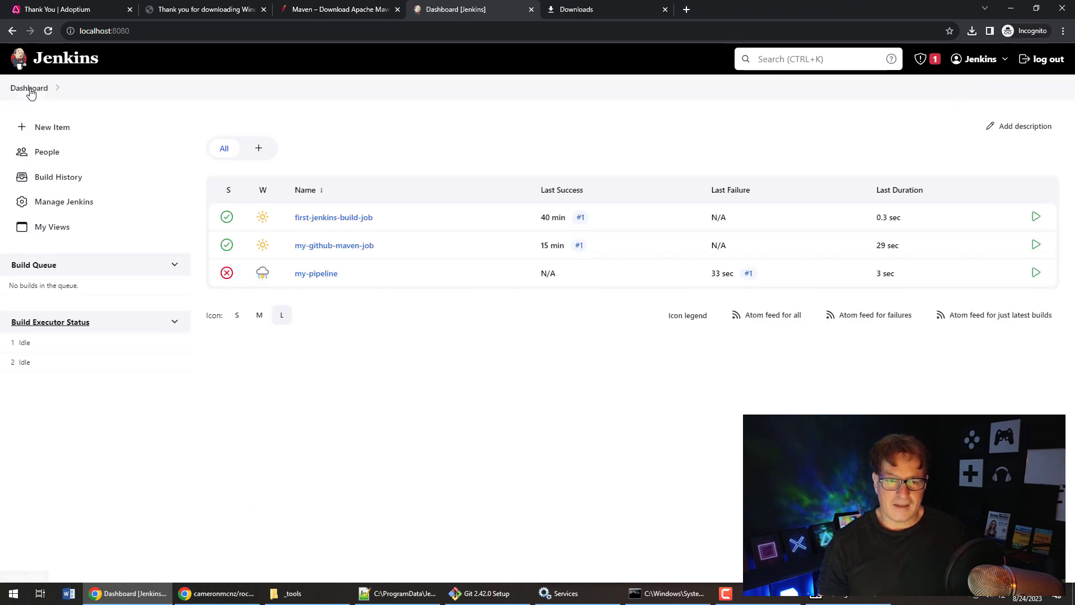
{"action": "left_click", "coordinate": [322, 275]}
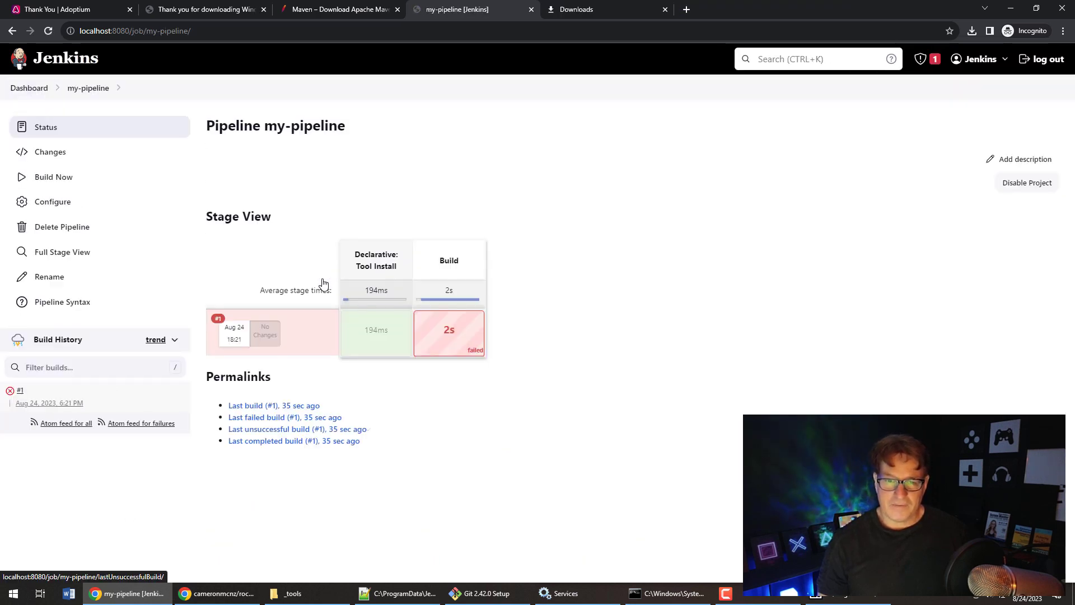
{"action": "left_click", "coordinate": [64, 207]}
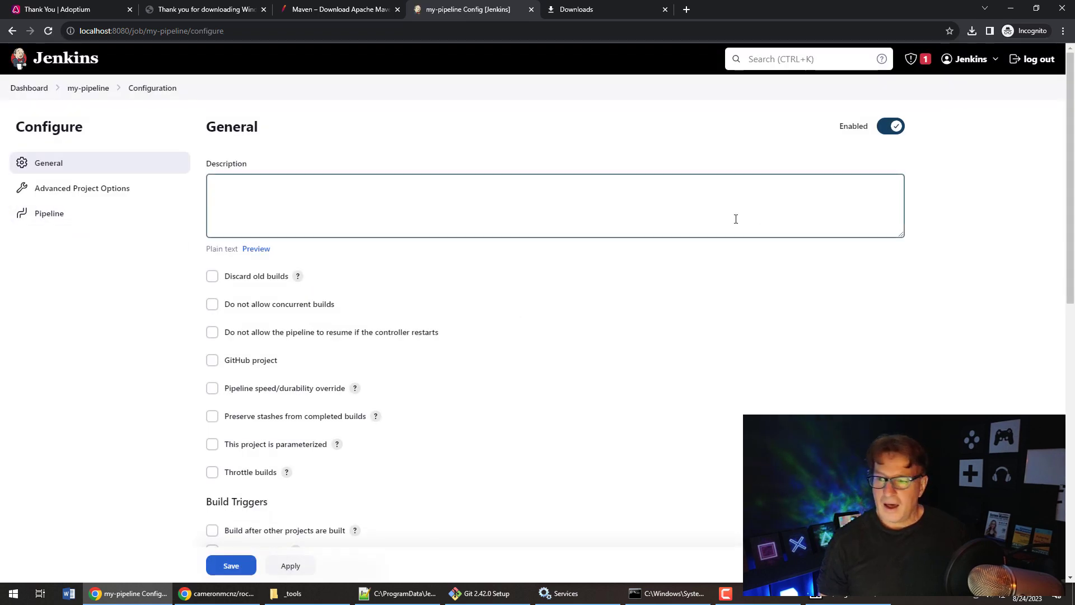
{"action": "scroll", "coordinate": [736, 219], "scroll_direction": "down", "scroll_amount": 10}
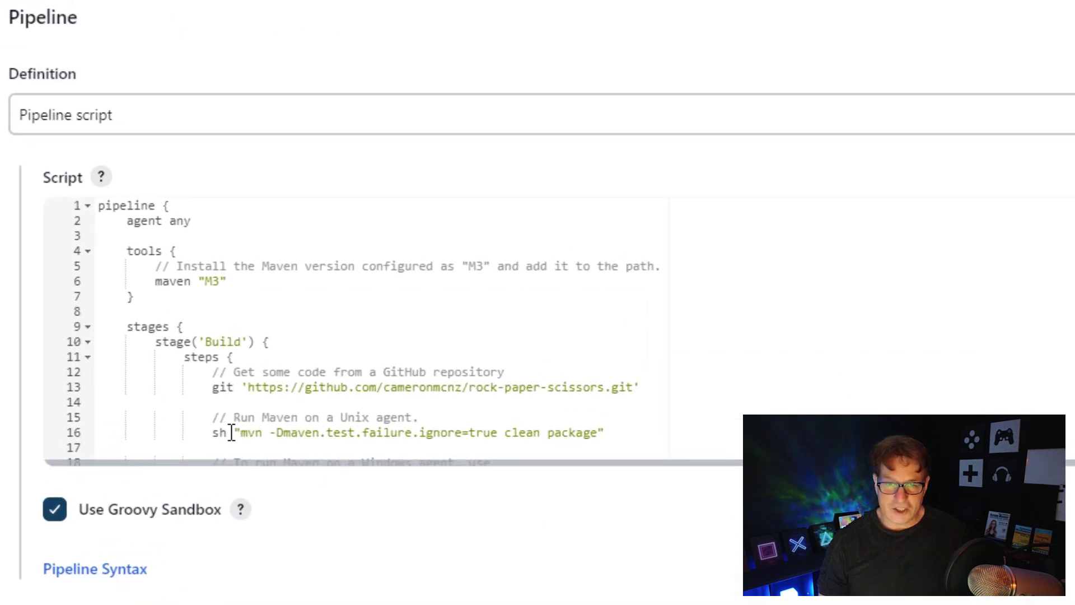
{"action": "left_click", "coordinate": [232, 433]}
{"action": "key", "text": "BackSpace"}
{"action": "key", "text": "BackSpace"}
{"action": "type", "text": "bat"}
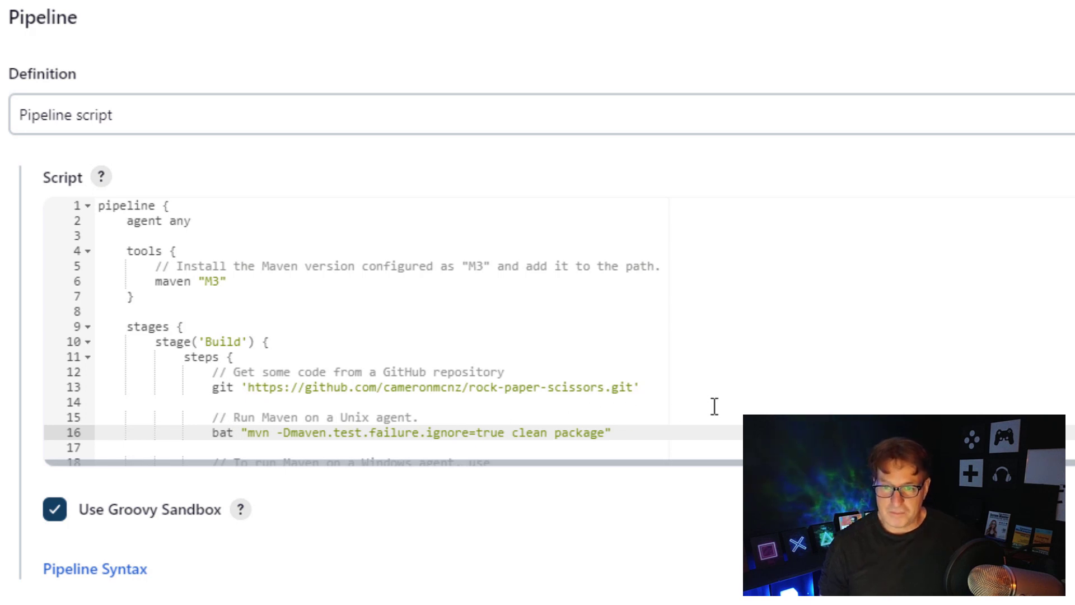
- Replace the junit and archiveArtifacts lines under post > success with bat "echo Success!!!"
{"action": "scroll", "coordinate": [359, 330], "scroll_direction": "down", "scroll_amount": 5}
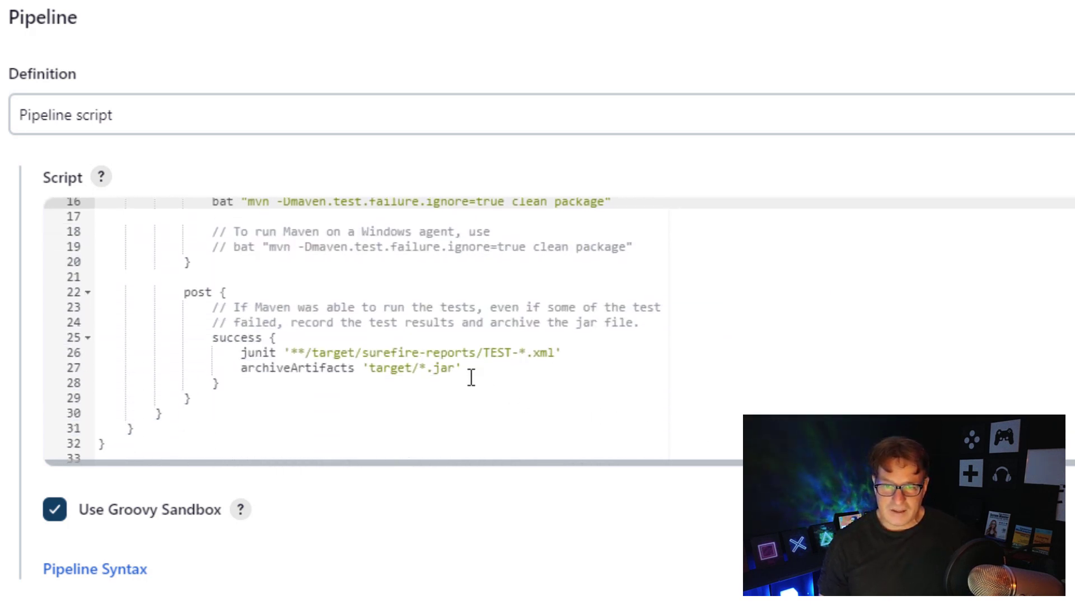
{"action": "left_click_drag", "start_coordinate": [457, 368], "coordinate": [332, 356]}
{"action": "left_click_drag", "start_coordinate": [470, 370], "coordinate": [245, 352]}
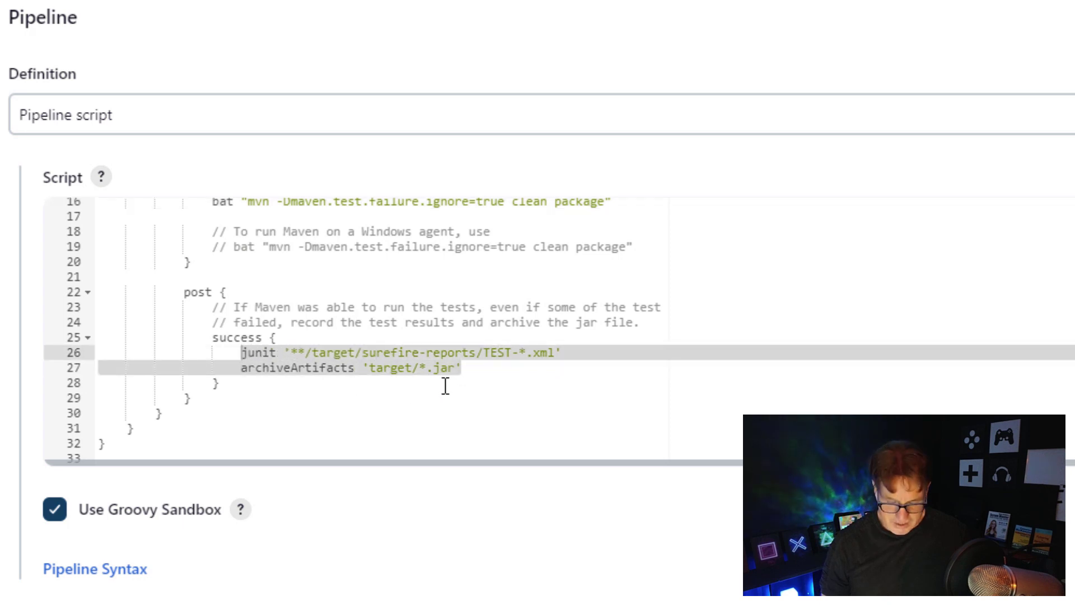
{"action": "type", "text": "bat"}
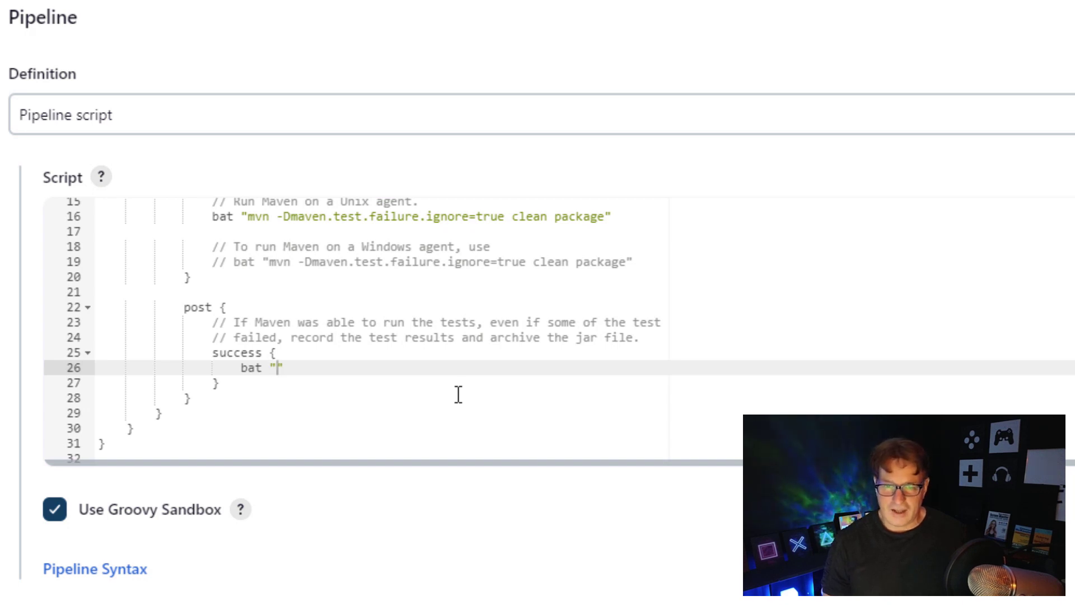
{"action": "type", "text": " \""}
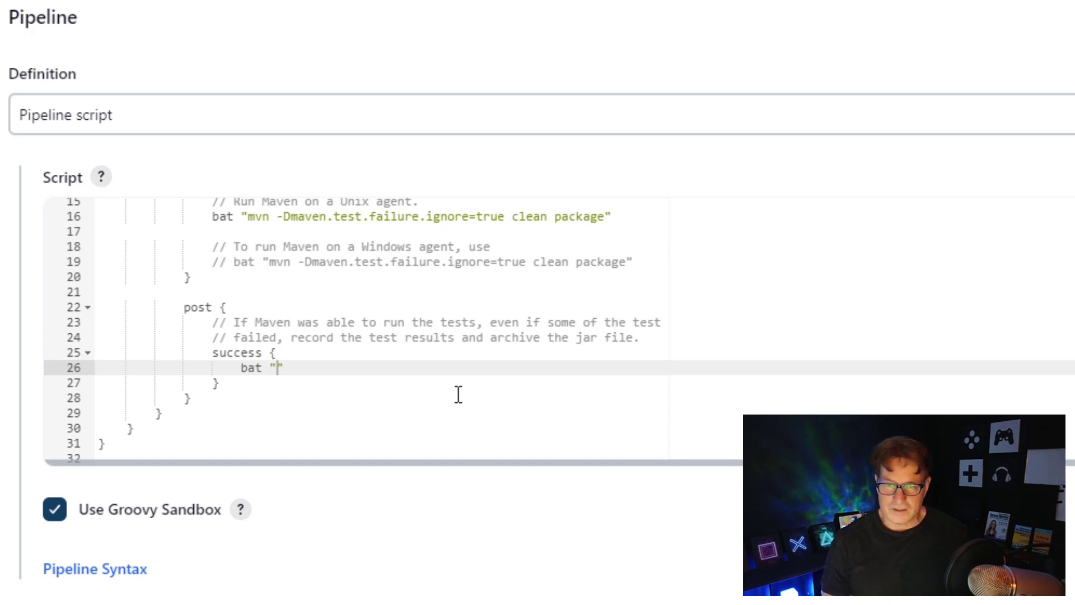
{"action": "type", "text": "echo Su"}
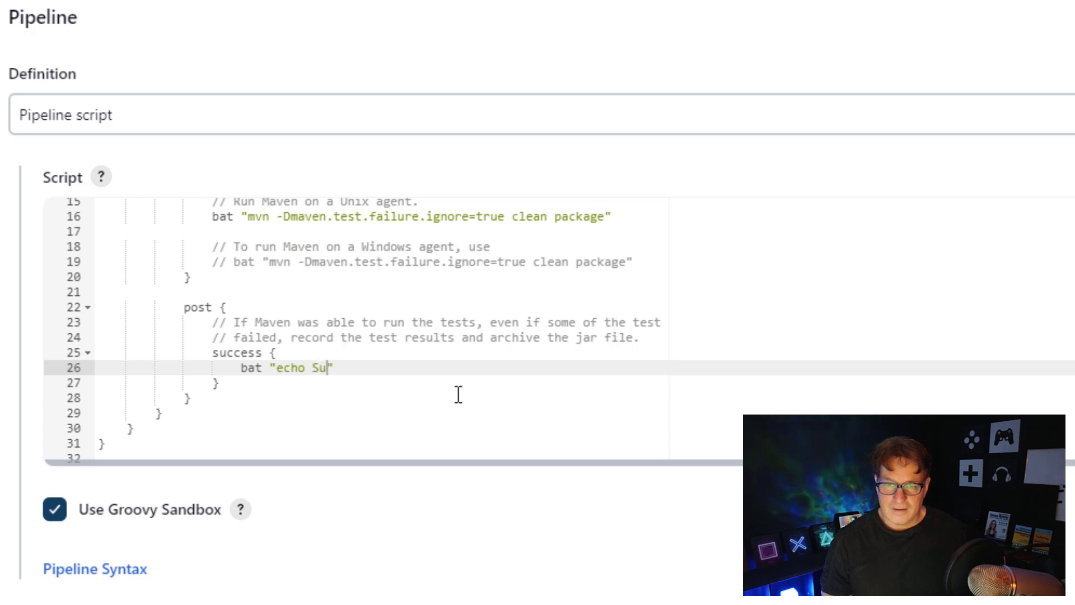
{"action": "type", "text": "ccess!!"}
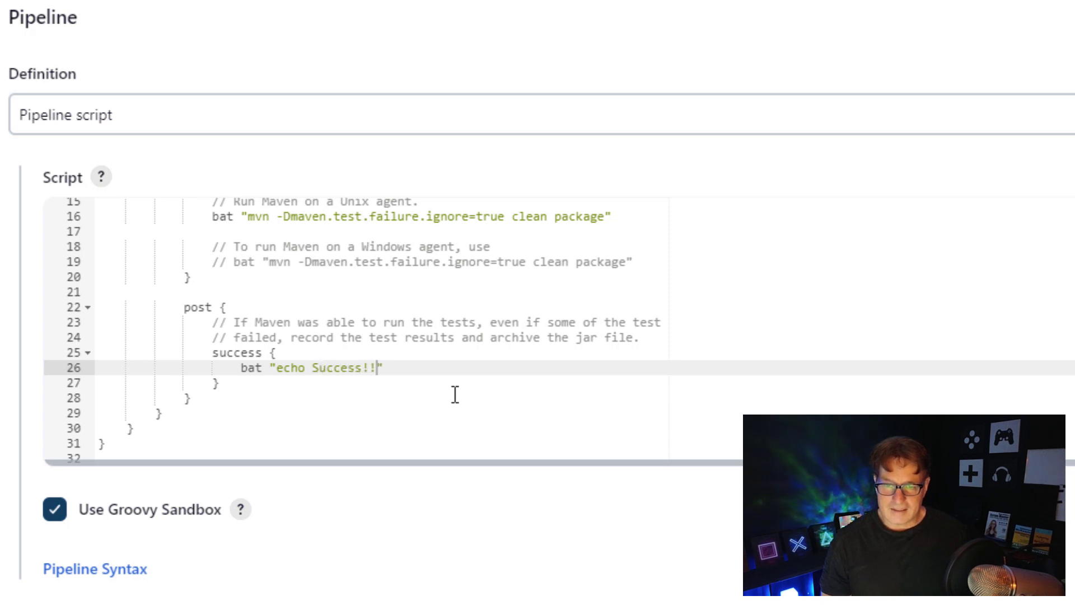
{"action": "type", "text": "!"}
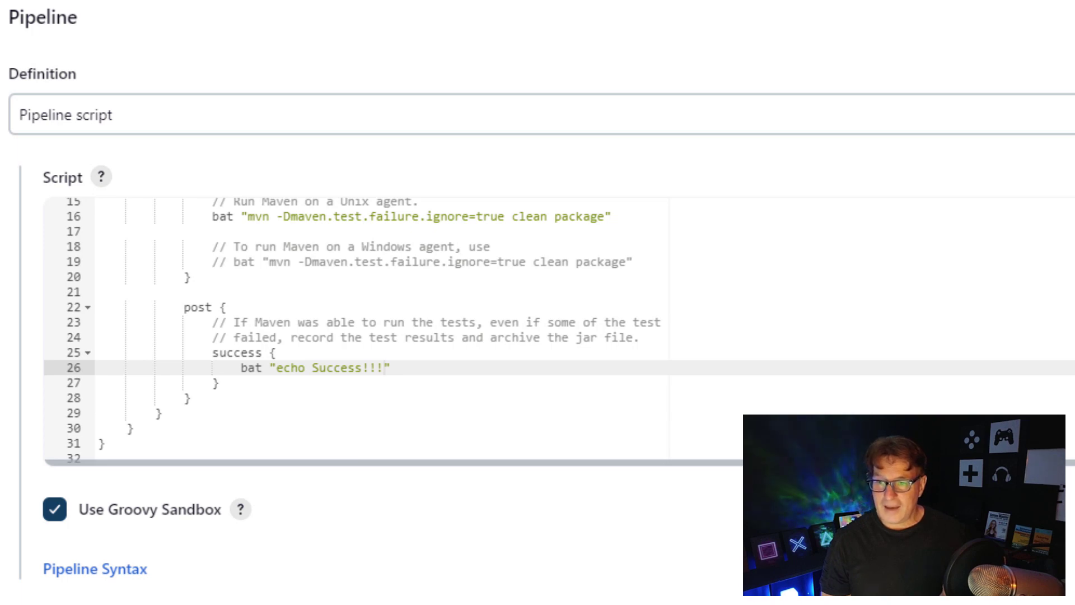
{"action": "scroll", "coordinate": [359, 331], "scroll_direction": "up", "scroll_amount": 5}
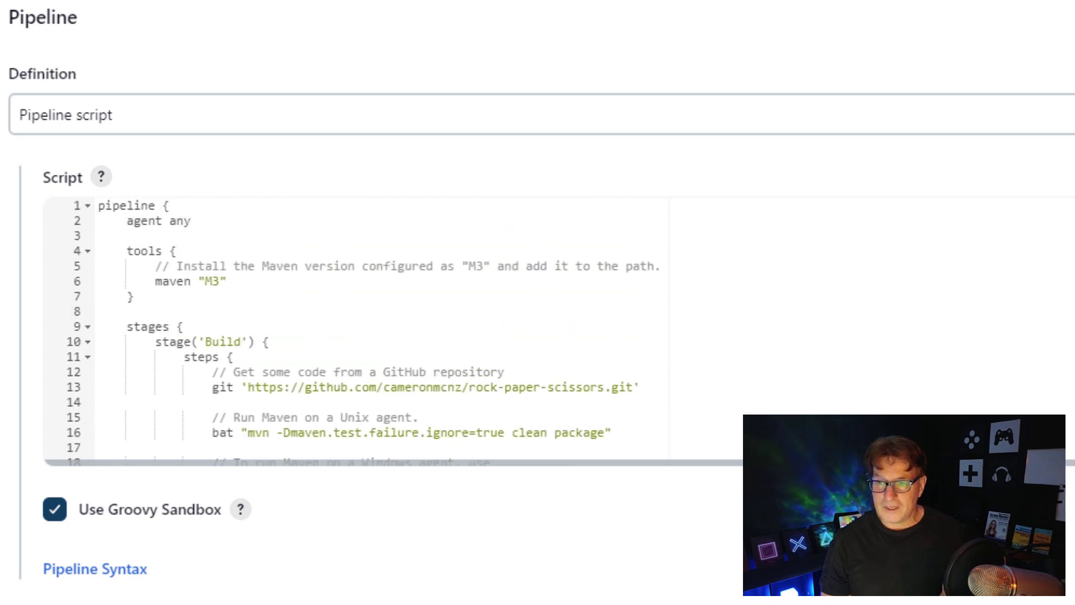
- Save my-pipeline's script and run Build Now, yielding a green build #2
{"action": "left_click", "coordinate": [228, 281]}
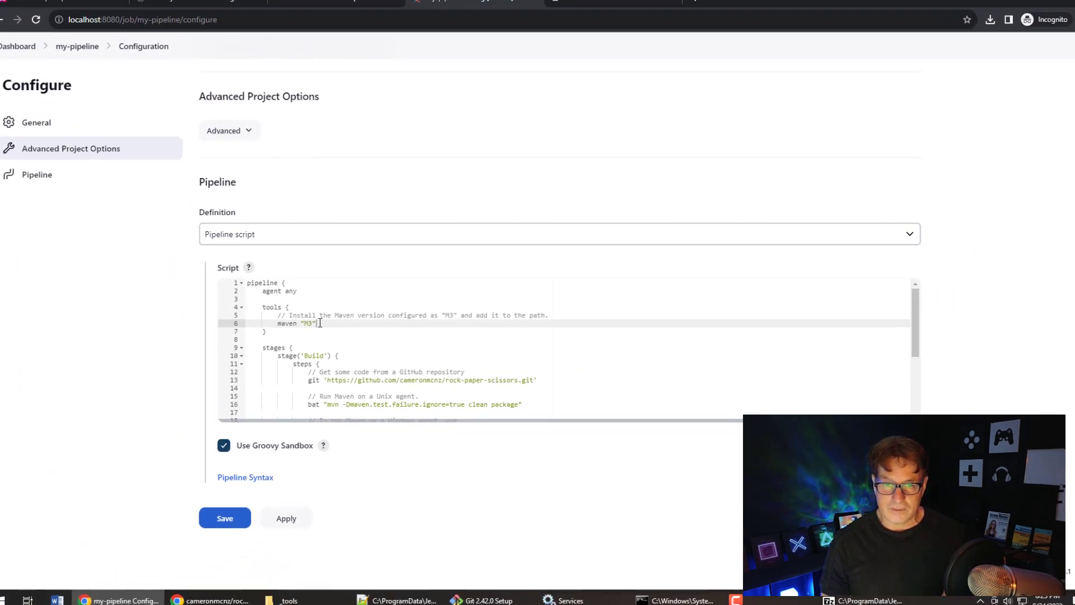
{"action": "left_click", "coordinate": [226, 517]}
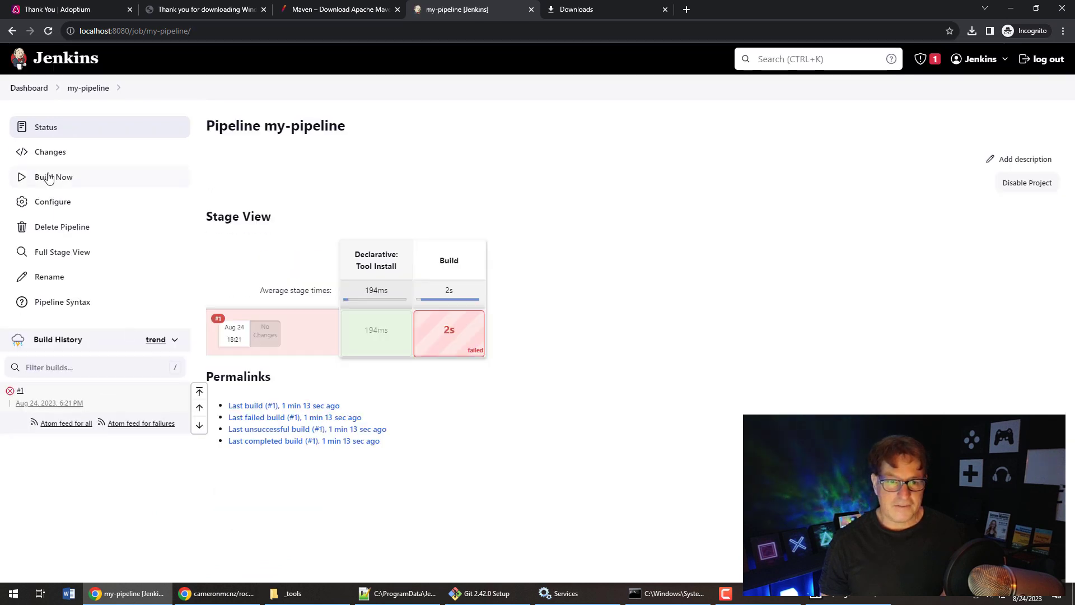
{"action": "left_click", "coordinate": [50, 178]}
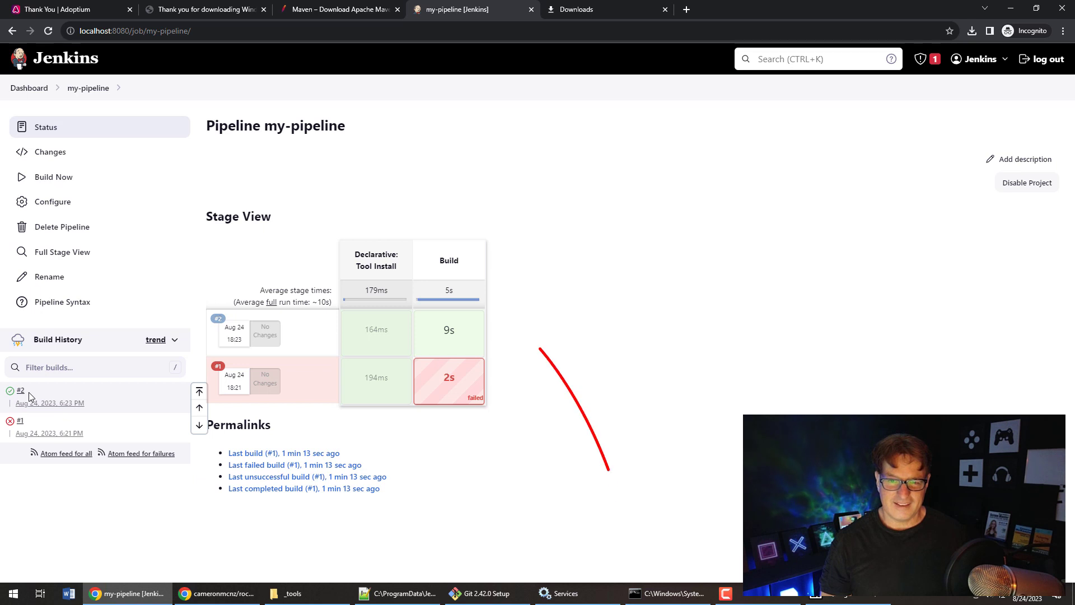
{"action": "mouse_move", "coordinate": [473, 332]}
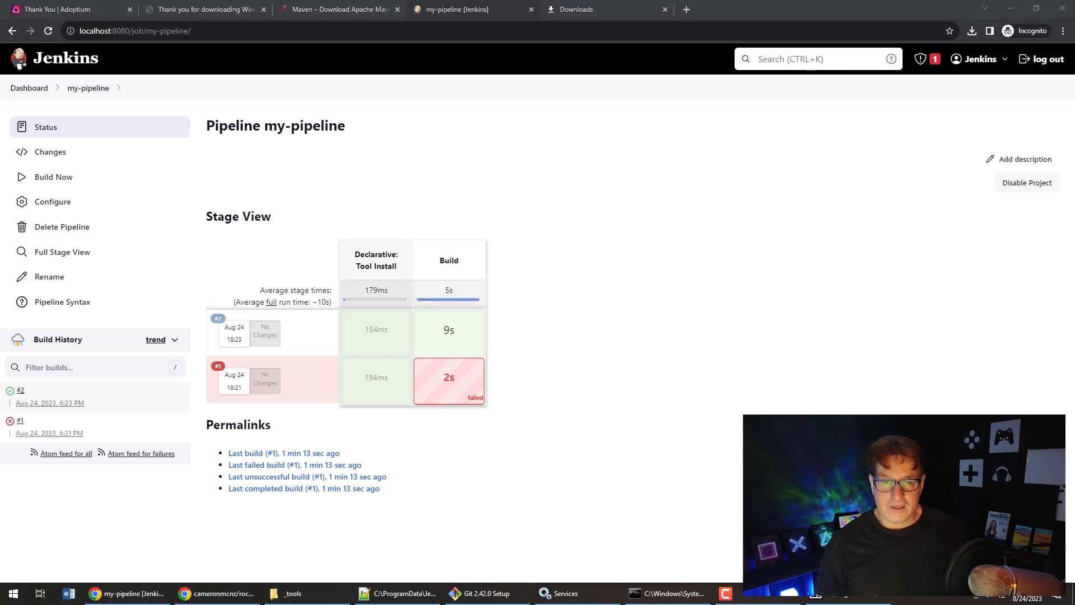
- In GitHub, read the rock-paper-scissors Jenkinsfile, focusing on the Conclusion stage's input prompt
{"action": "left_click", "coordinate": [236, 601]}
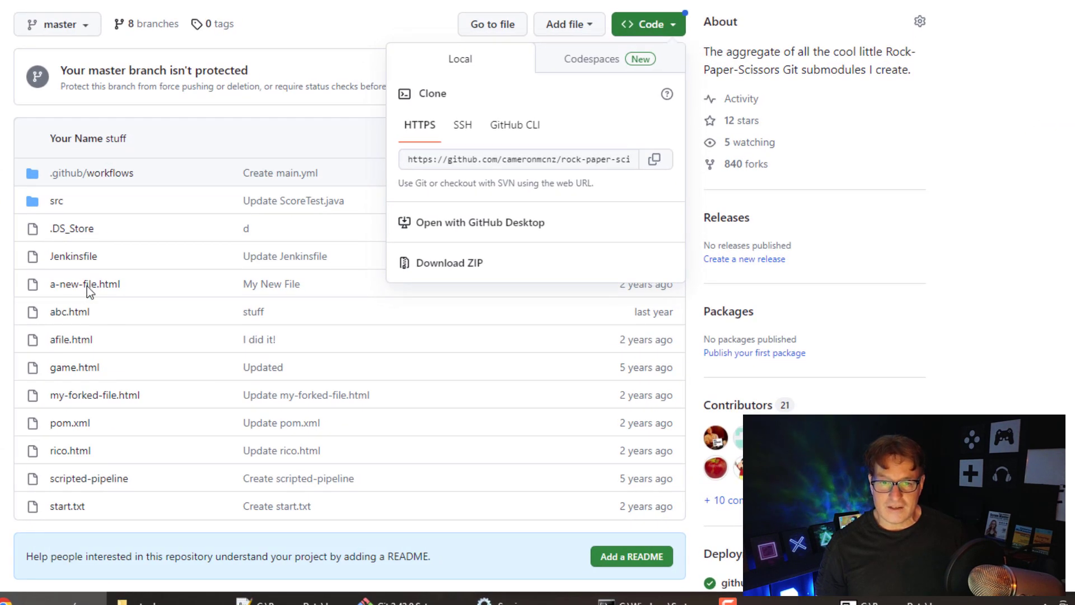
{"action": "left_click", "coordinate": [89, 261]}
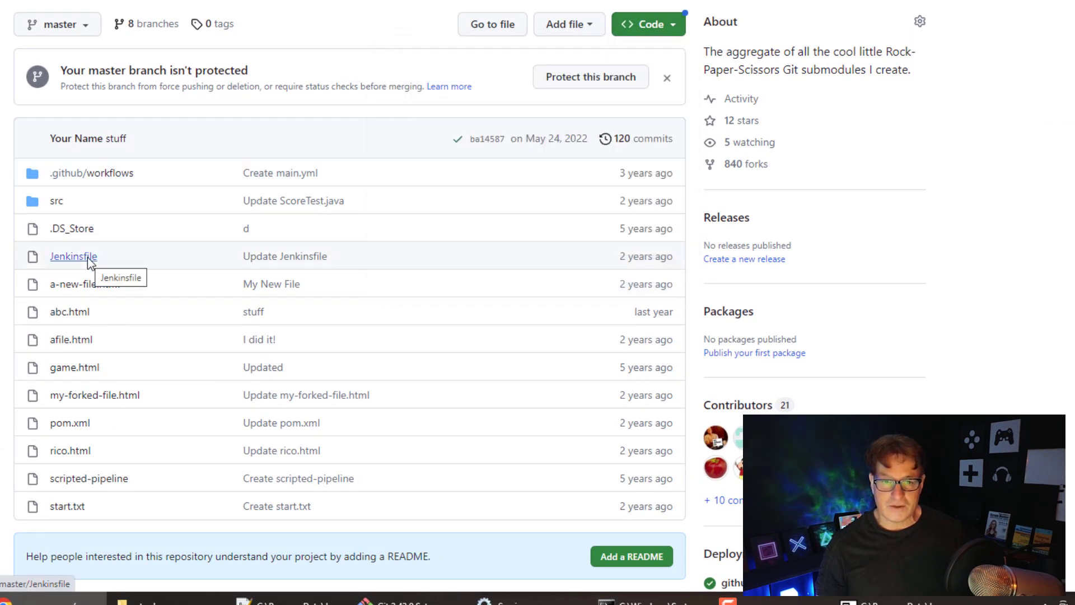
{"action": "left_click", "coordinate": [90, 260]}
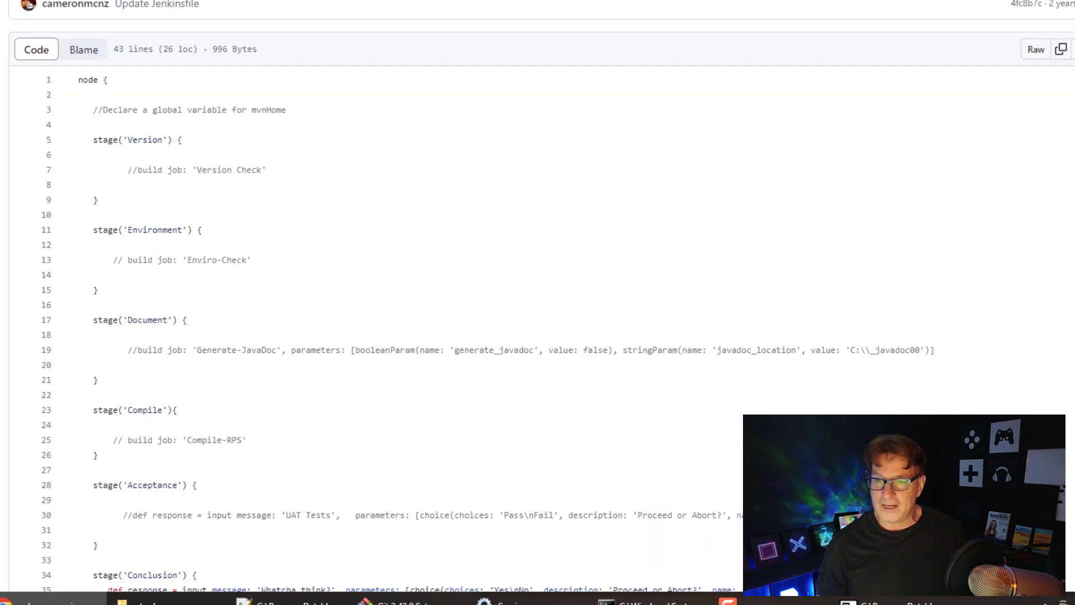
{"action": "scroll", "coordinate": [504, 302], "scroll_direction": "down", "scroll_amount": 3}
{"action": "scroll", "coordinate": [504, 303], "scroll_direction": "up", "scroll_amount": 1}
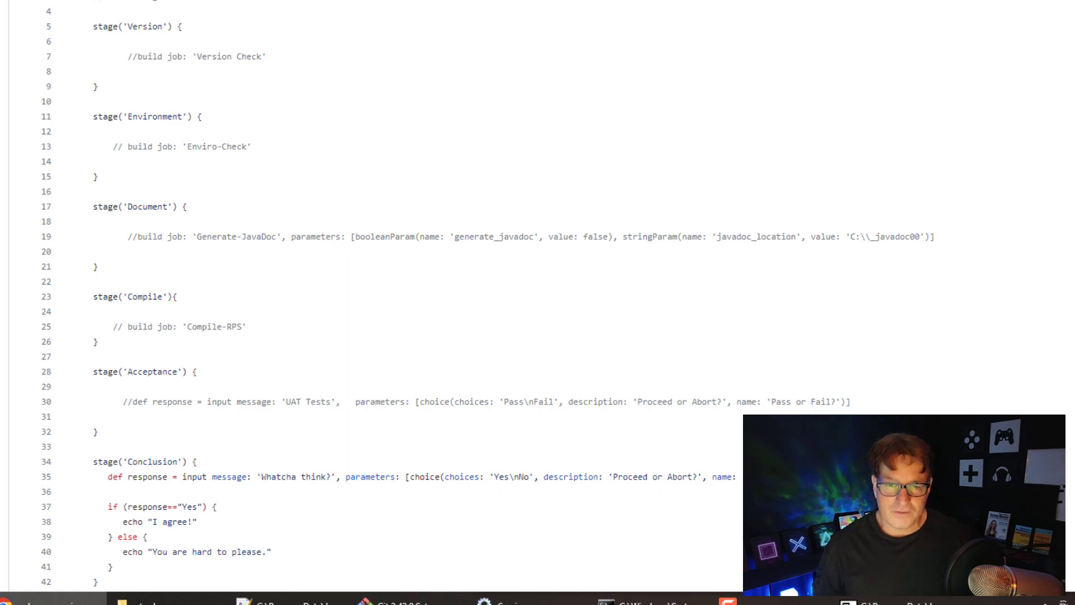
{"action": "scroll", "coordinate": [471, 303], "scroll_direction": "down", "scroll_amount": 1}
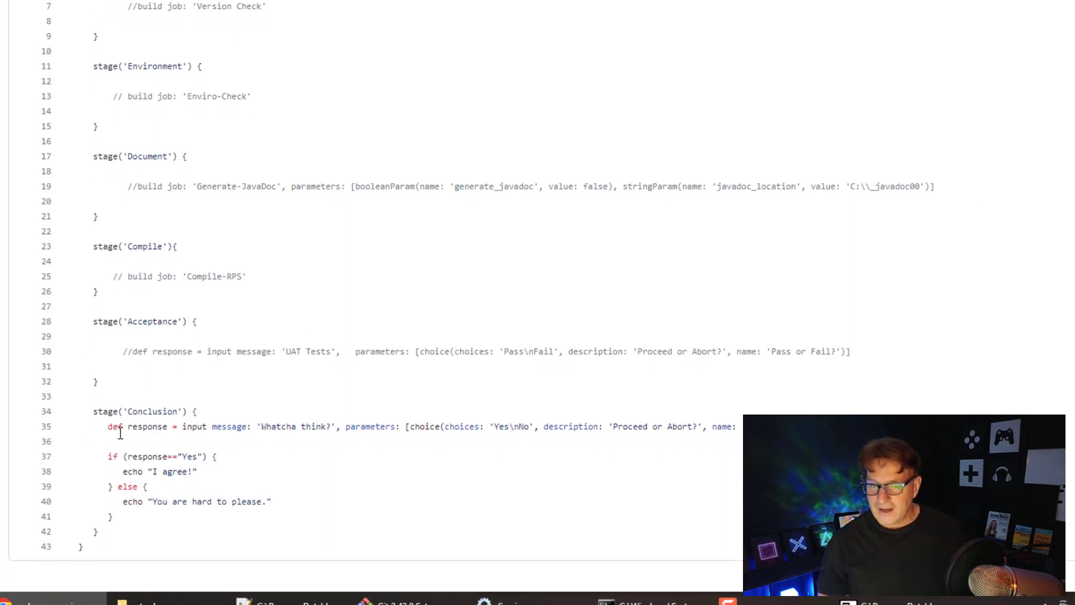
{"action": "left_click_drag", "start_coordinate": [112, 428], "coordinate": [750, 427]}
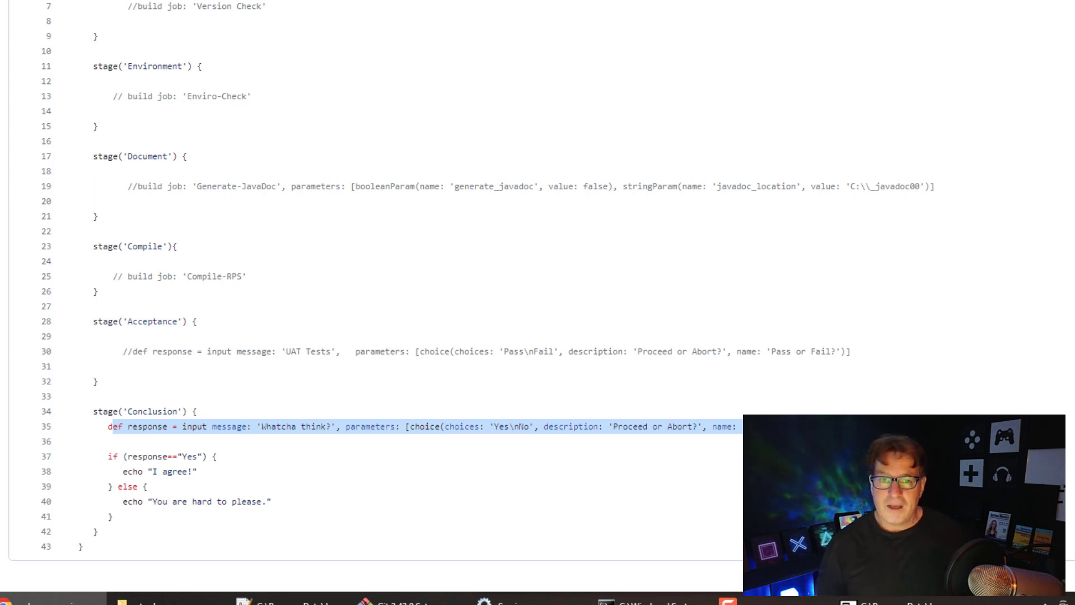
{"action": "left_click", "coordinate": [536, 430]}
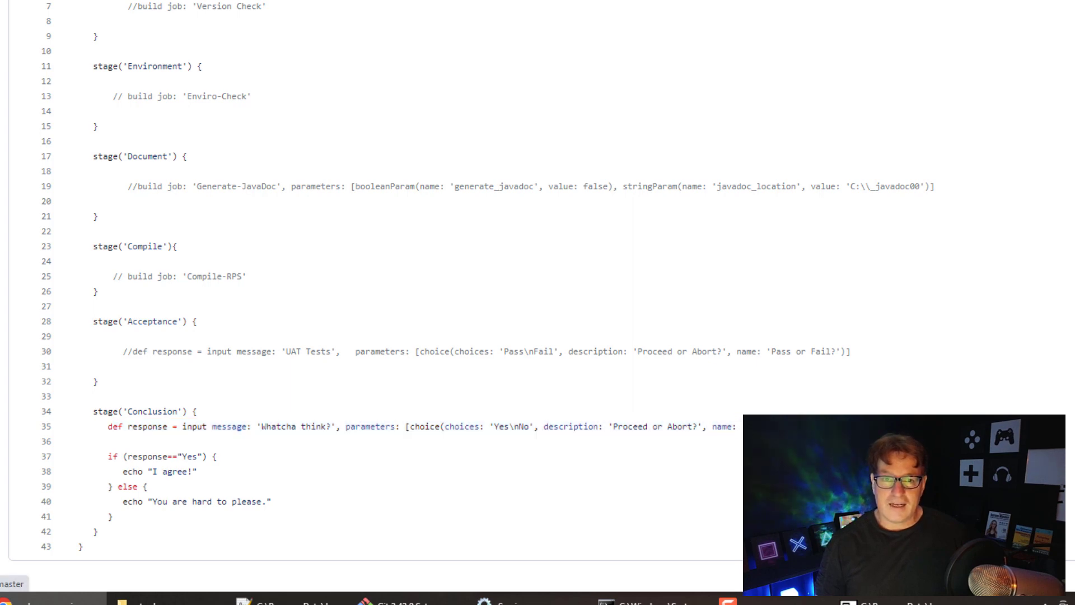
- Return to the repository file list, then to the Jenkins dashboard
{"action": "left_click", "coordinate": [208, 61]}
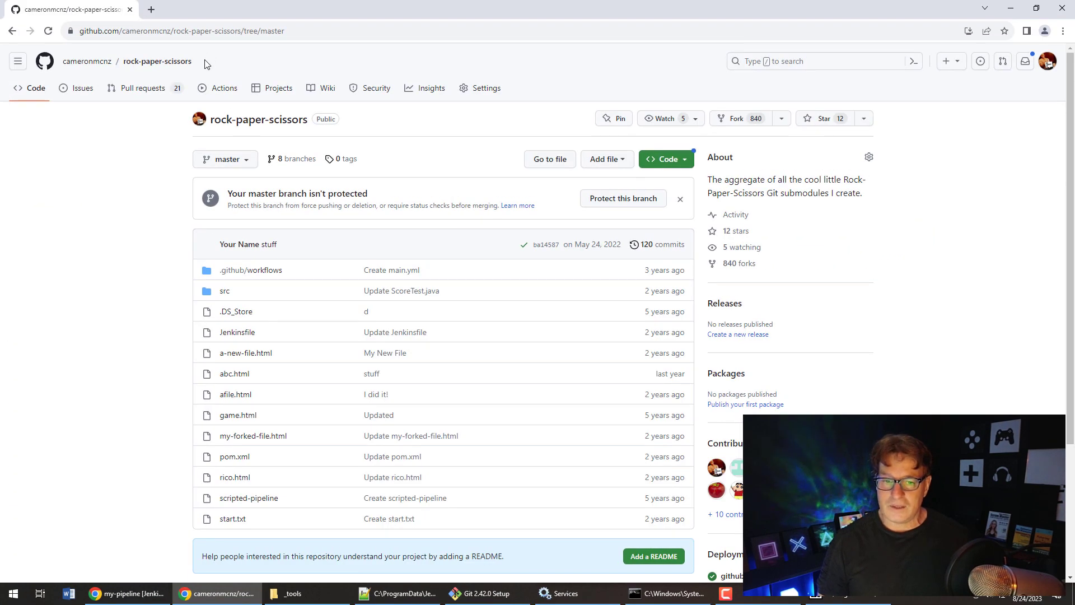
{"action": "left_click", "coordinate": [110, 591]}
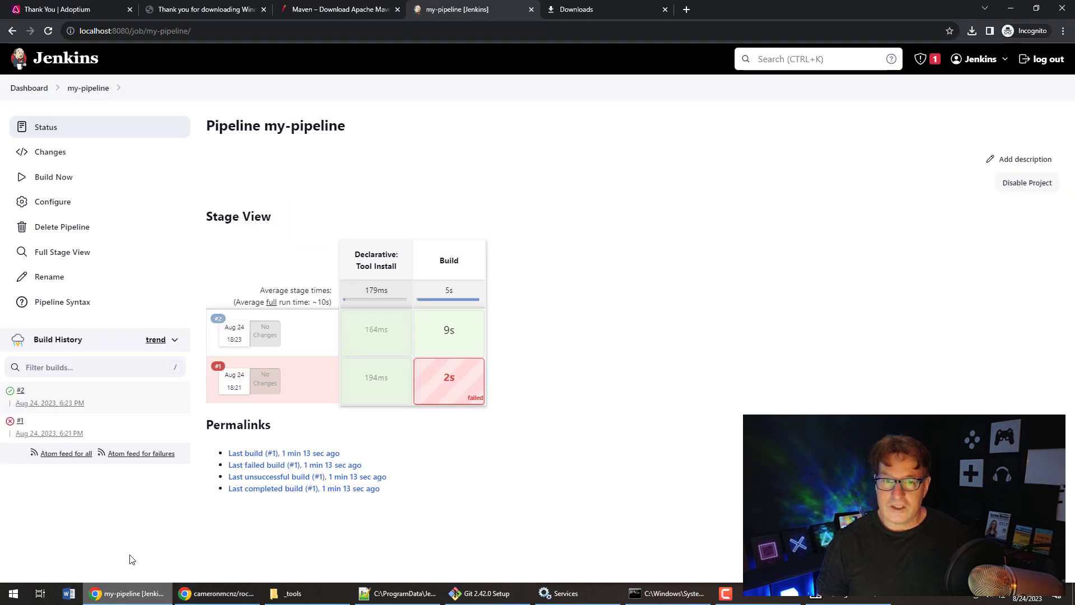
{"action": "left_click", "coordinate": [29, 88]}
- Create Pipeline job 'my-jenkinsfile-pipeline' and open its pipeline Definition dropdown
{"action": "left_click", "coordinate": [47, 129]}
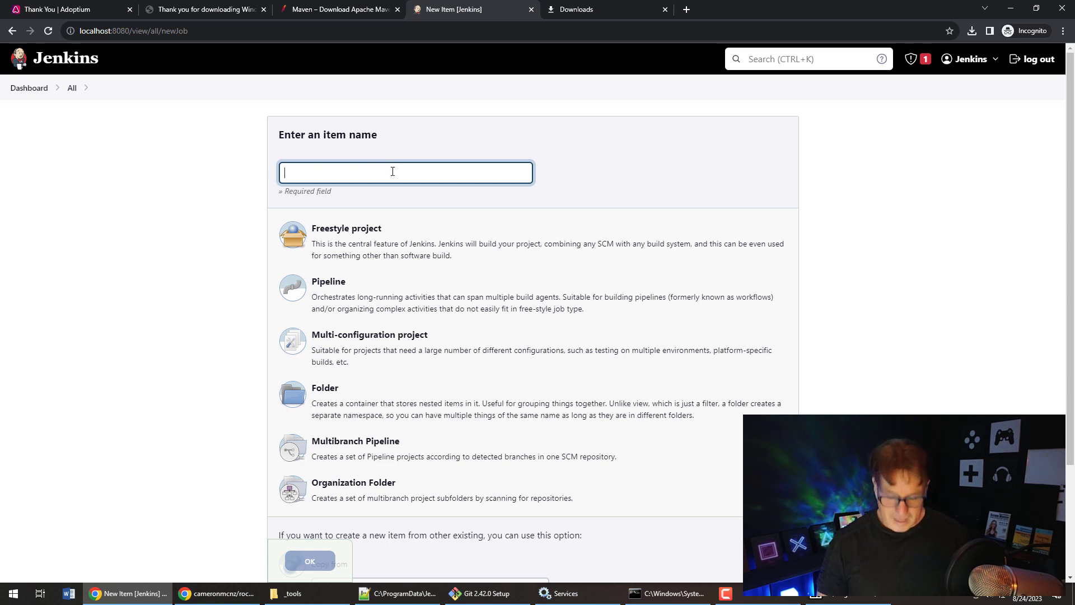
{"action": "type", "text": "my-jenkinsf"}
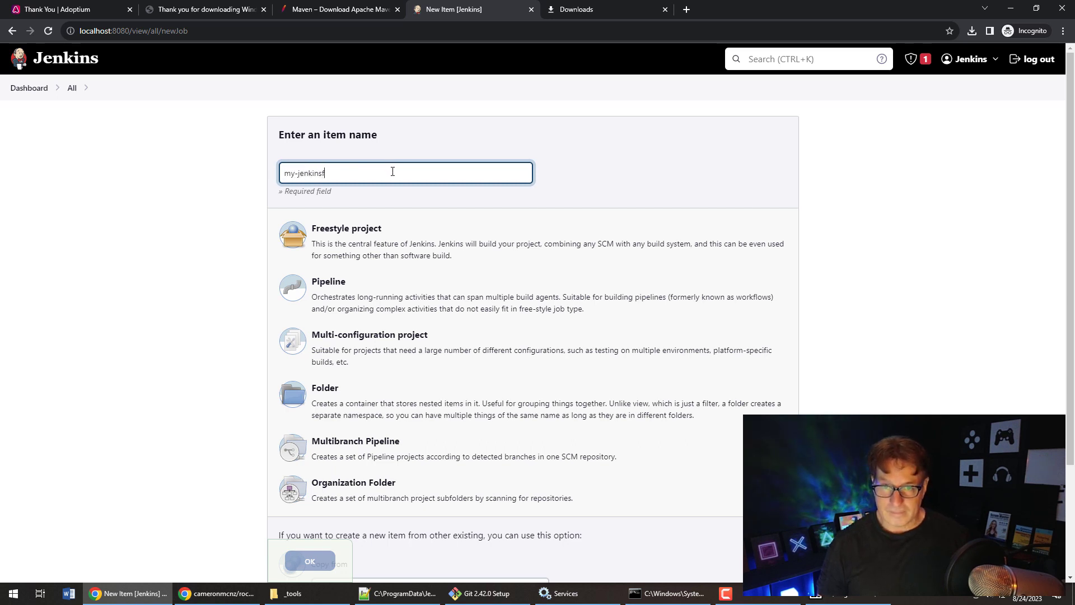
{"action": "type", "text": "ile-pipeline"}
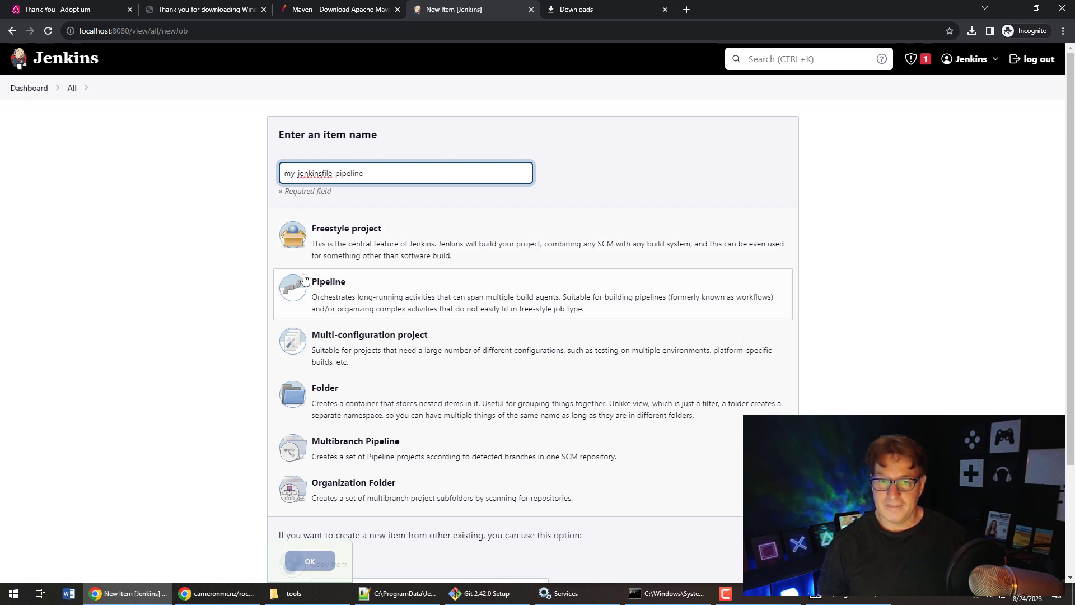
{"action": "left_click", "coordinate": [296, 291]}
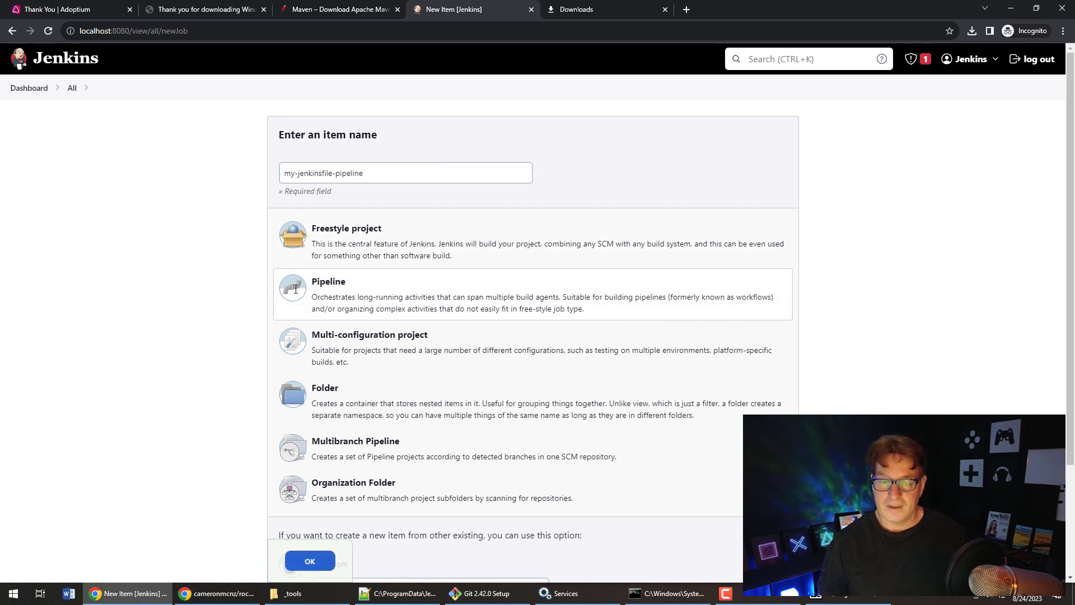
{"action": "left_click", "coordinate": [309, 561]}
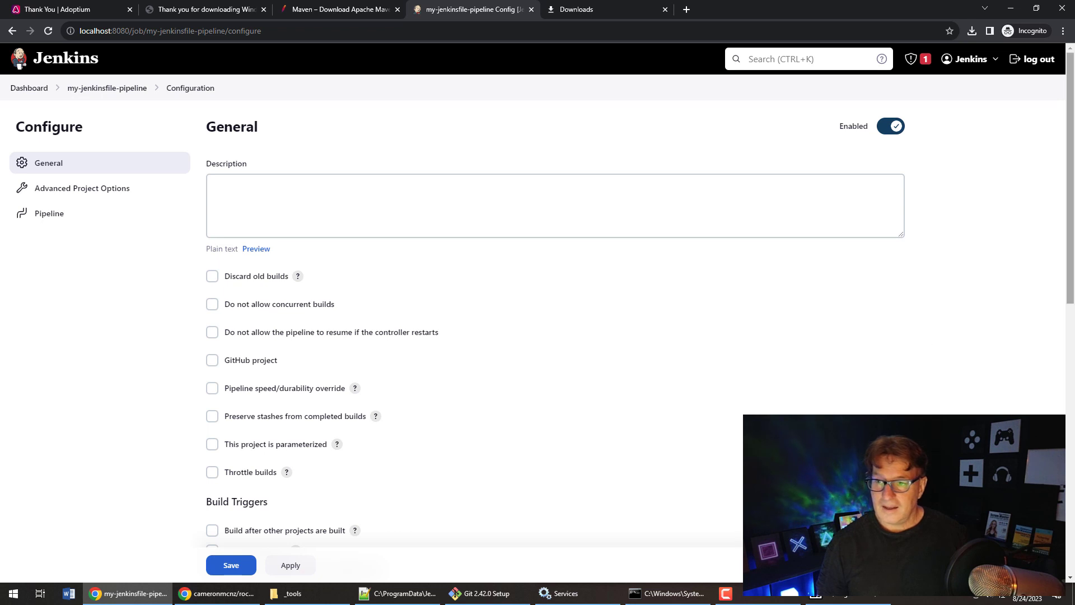
{"action": "scroll", "coordinate": [1056, 295], "scroll_direction": "down", "scroll_amount": 10}
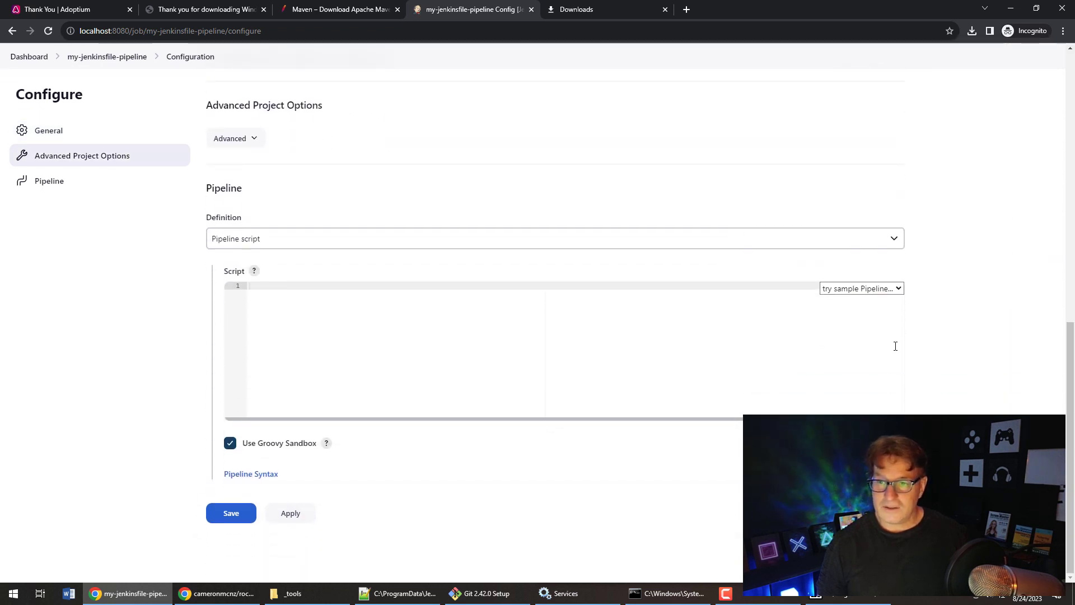
{"action": "left_click", "coordinate": [890, 239]}
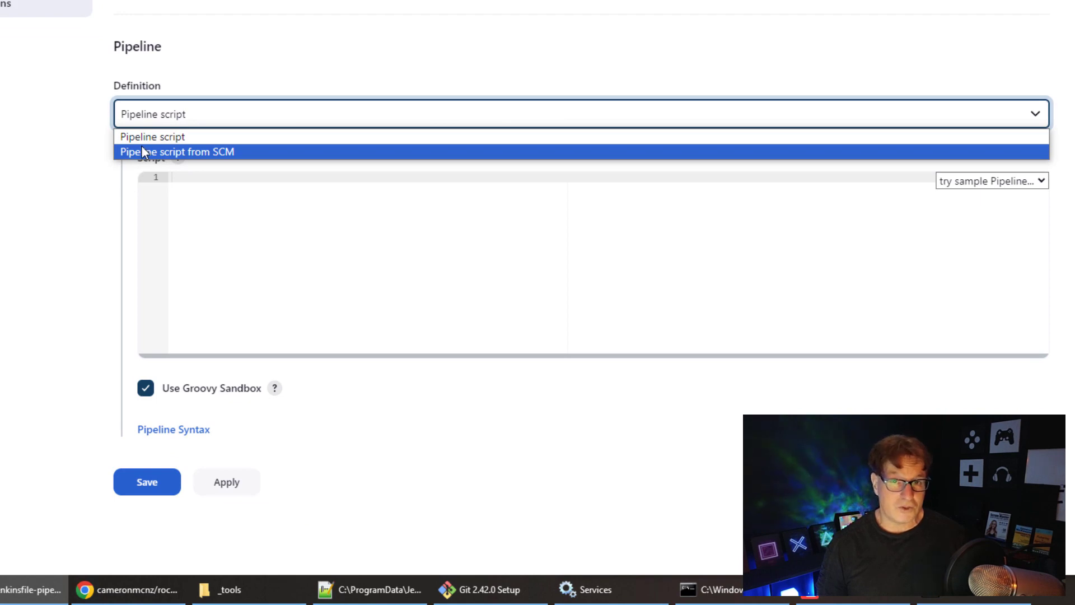
- Set the definition to Pipeline script from SCM with Git as the SCM
{"action": "left_click", "coordinate": [143, 149]}
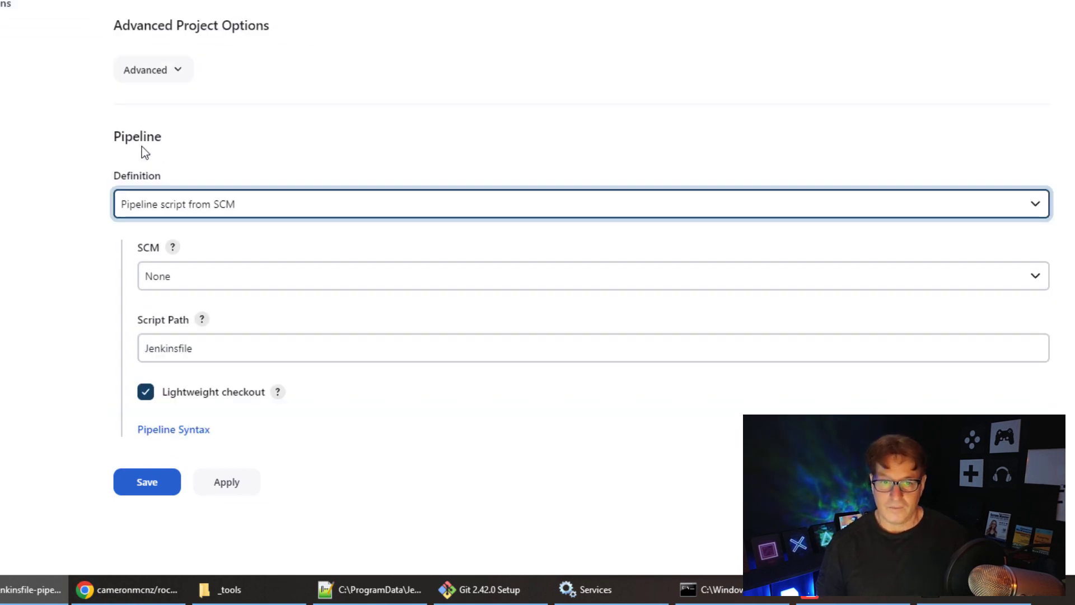
{"action": "left_click", "coordinate": [224, 275]}
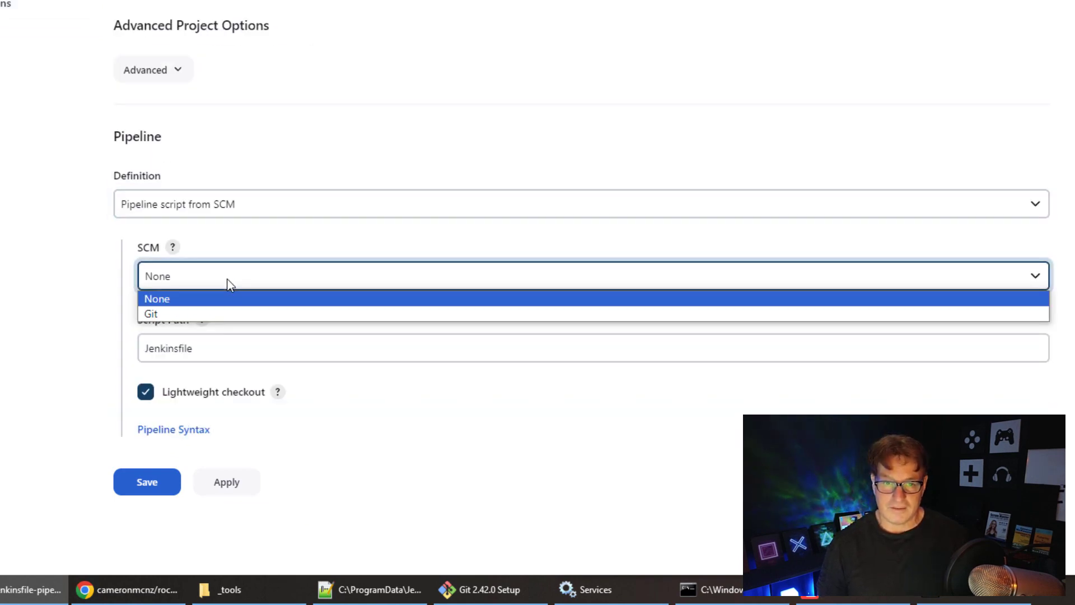
{"action": "left_click", "coordinate": [224, 313]}
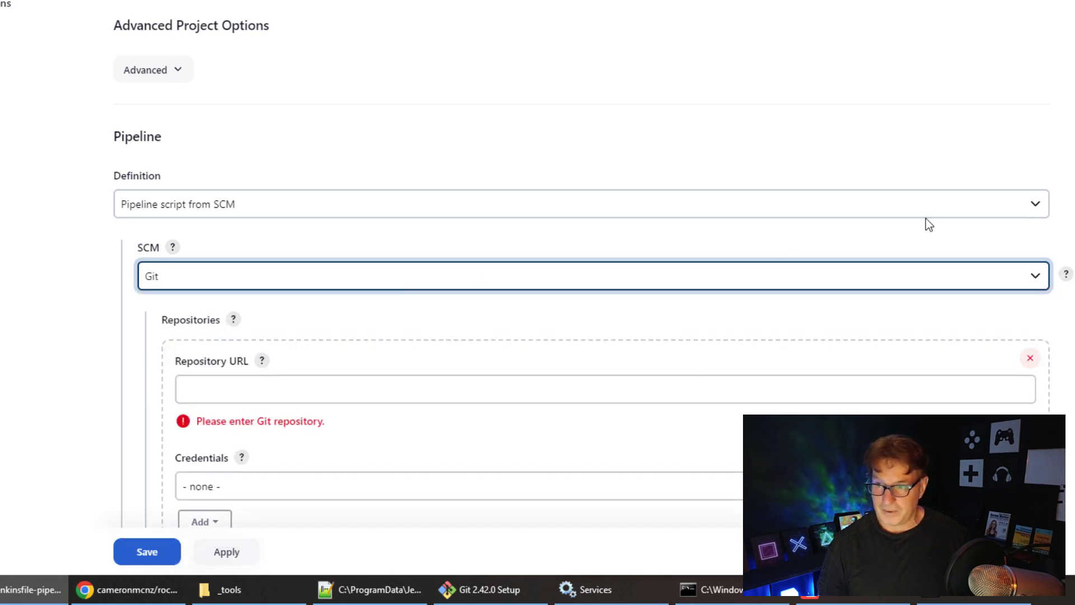
{"action": "scroll", "coordinate": [925, 218], "scroll_direction": "down", "scroll_amount": 4}
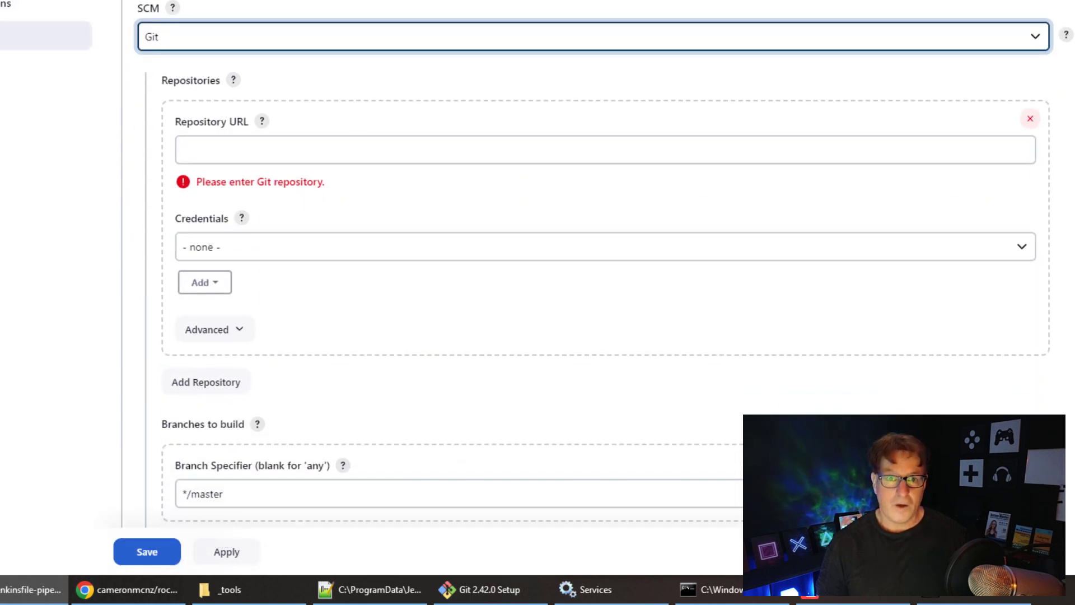
- Paste the repository's HTTPS clone URL as Repository URL, keeping branch */master and script path Jenkinsfile
{"action": "left_click", "coordinate": [130, 589]}
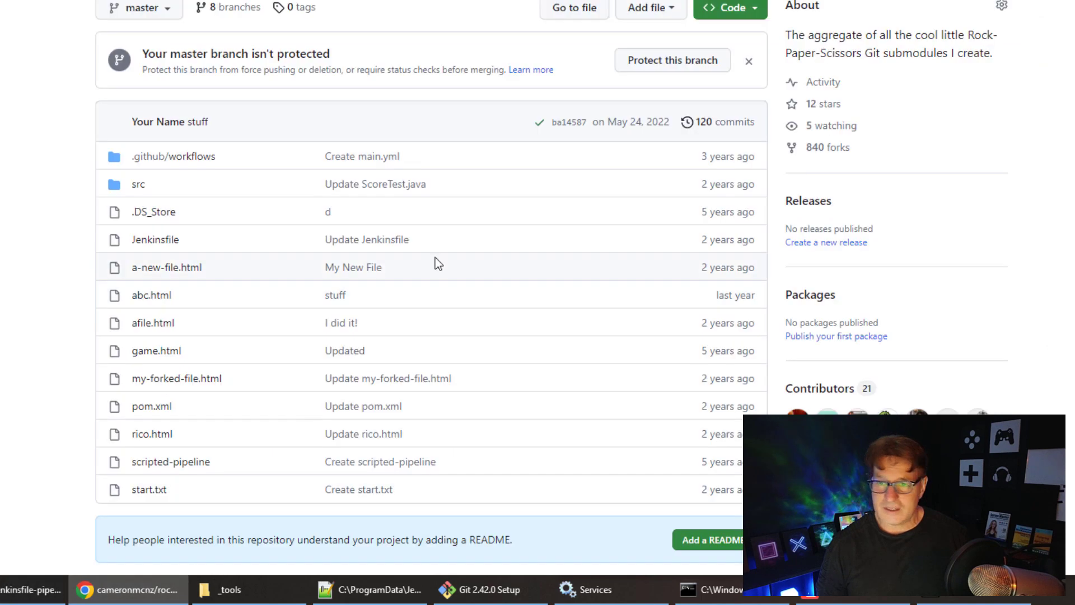
{"action": "left_click", "coordinate": [756, 10]}
{"action": "left_click", "coordinate": [612, 146]}
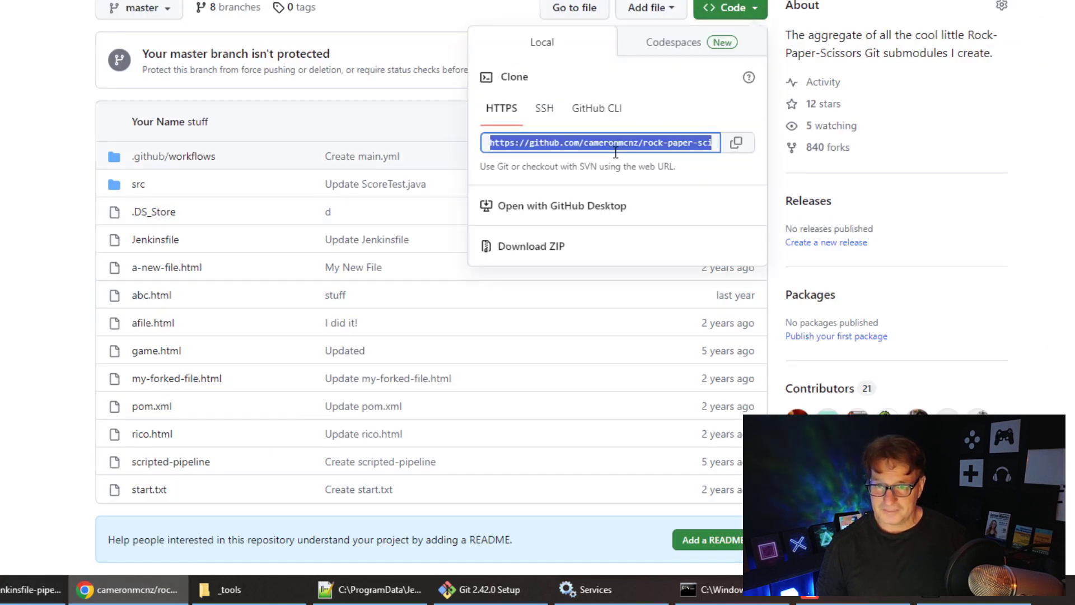
{"action": "left_click", "coordinate": [742, 148]}
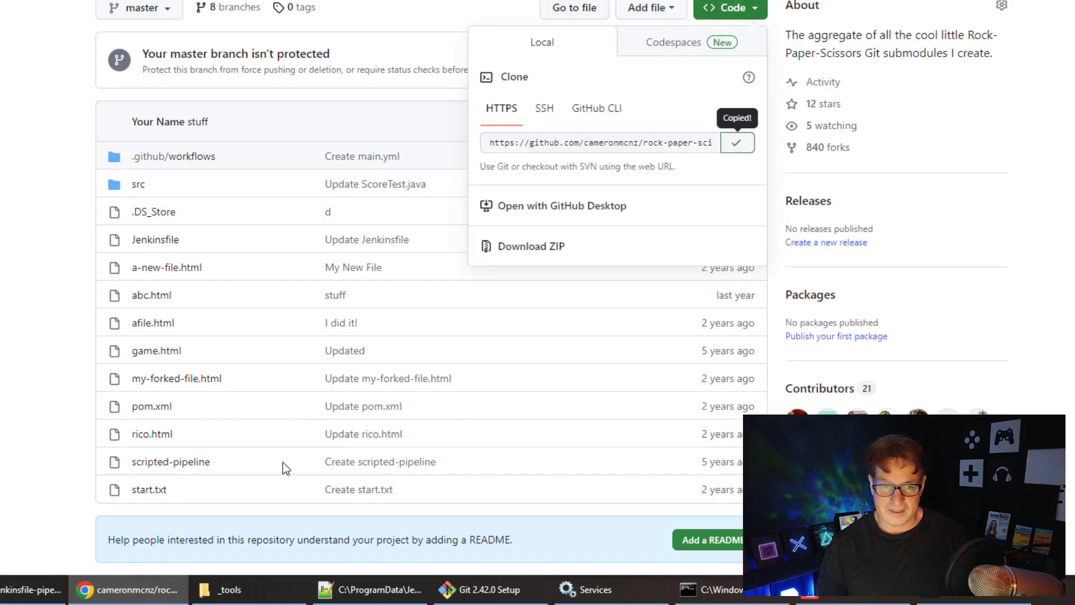
{"action": "left_click", "coordinate": [23, 595]}
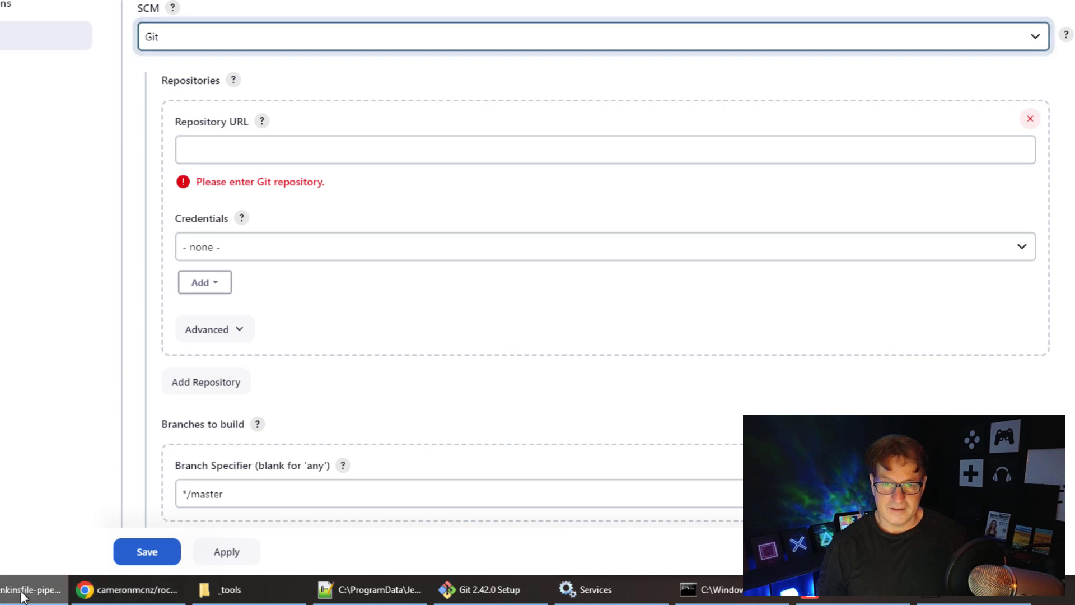
{"action": "left_click", "coordinate": [291, 150]}
{"action": "key", "text": "ctrl+v"}
{"action": "scroll", "coordinate": [1066, 343], "scroll_direction": "down", "scroll_amount": 3}
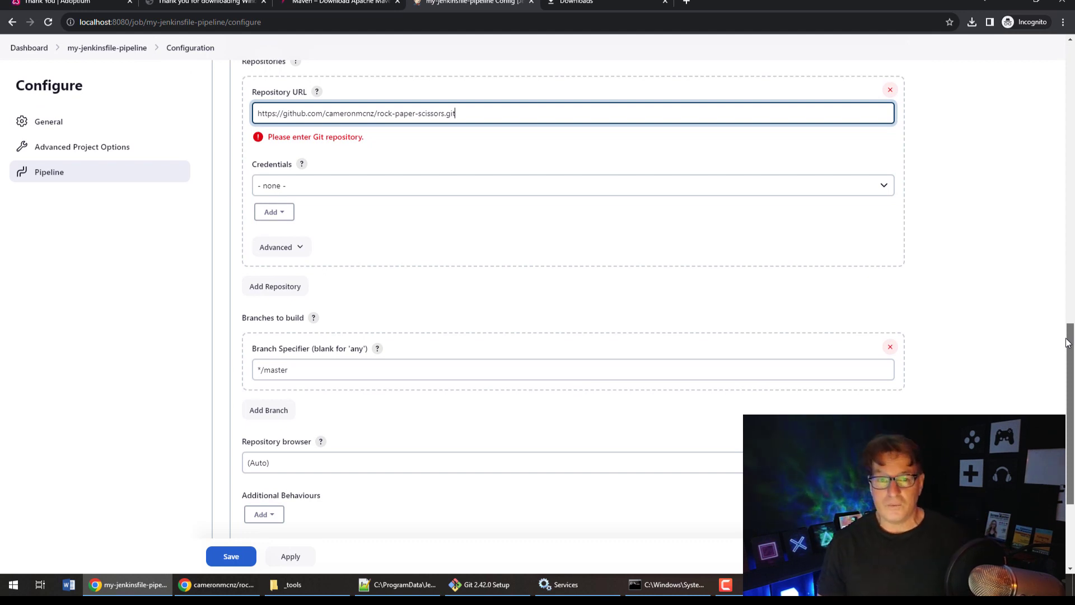
{"action": "scroll", "coordinate": [1068, 343], "scroll_direction": "down", "scroll_amount": 1}
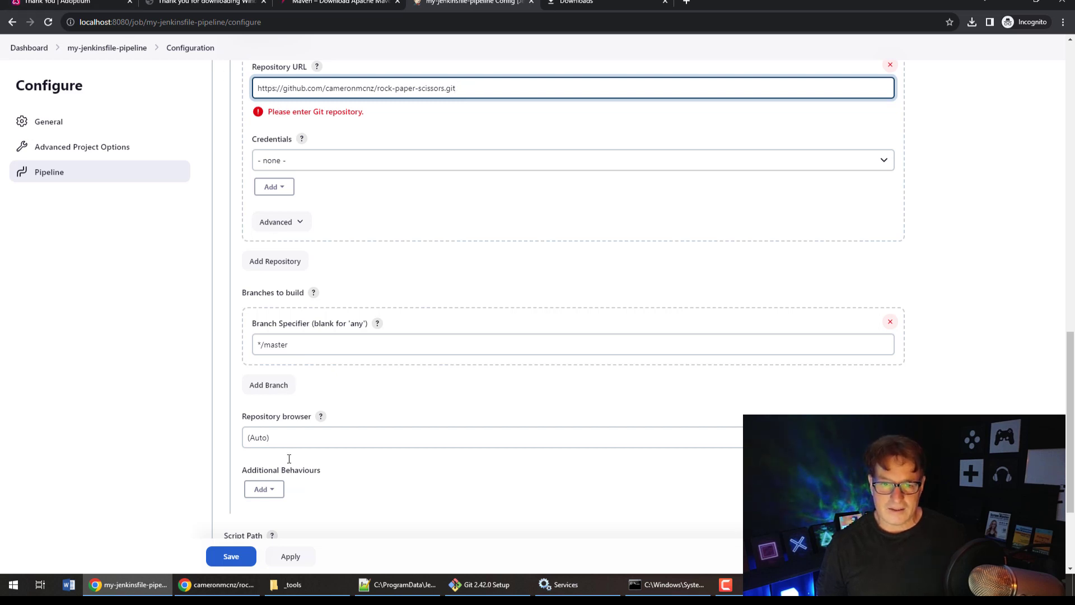
{"action": "left_click", "coordinate": [289, 437]}
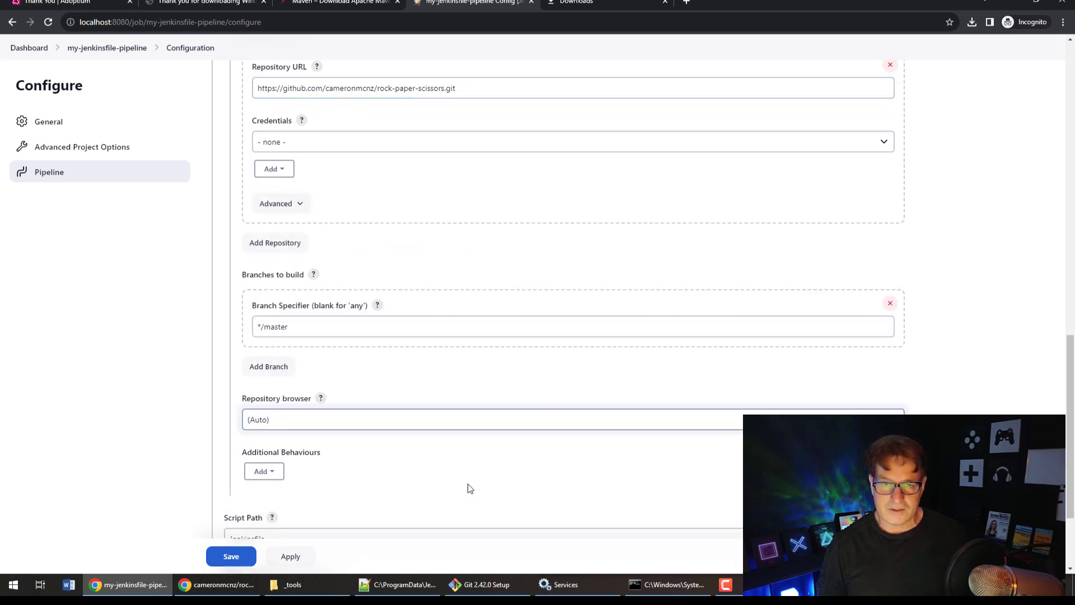
{"action": "scroll", "coordinate": [1069, 392], "scroll_direction": "down", "scroll_amount": 1}
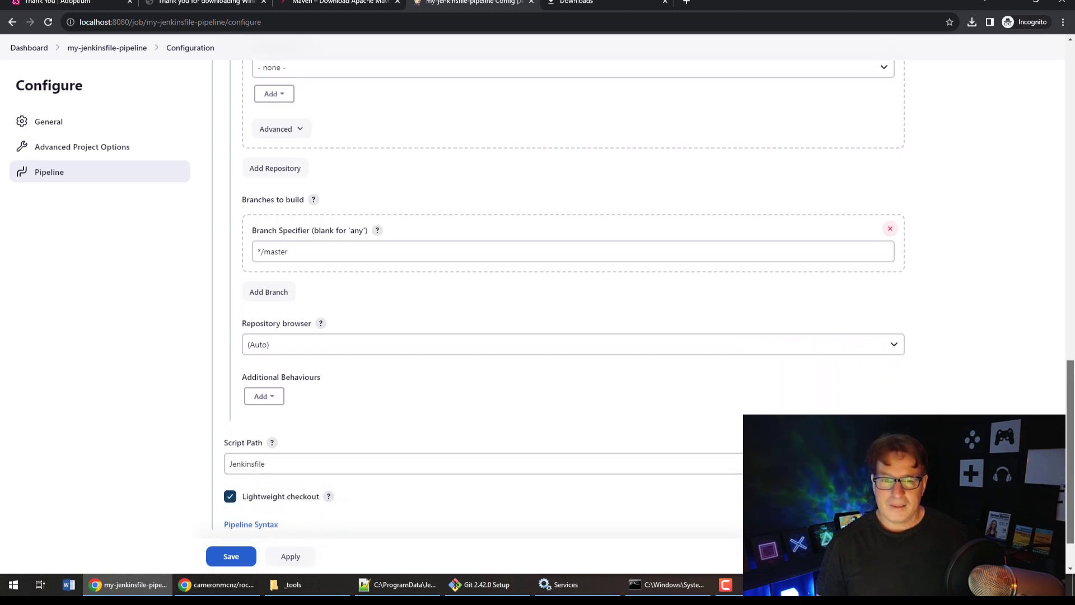
{"action": "scroll", "coordinate": [825, 320], "scroll_direction": "down", "scroll_amount": 1}
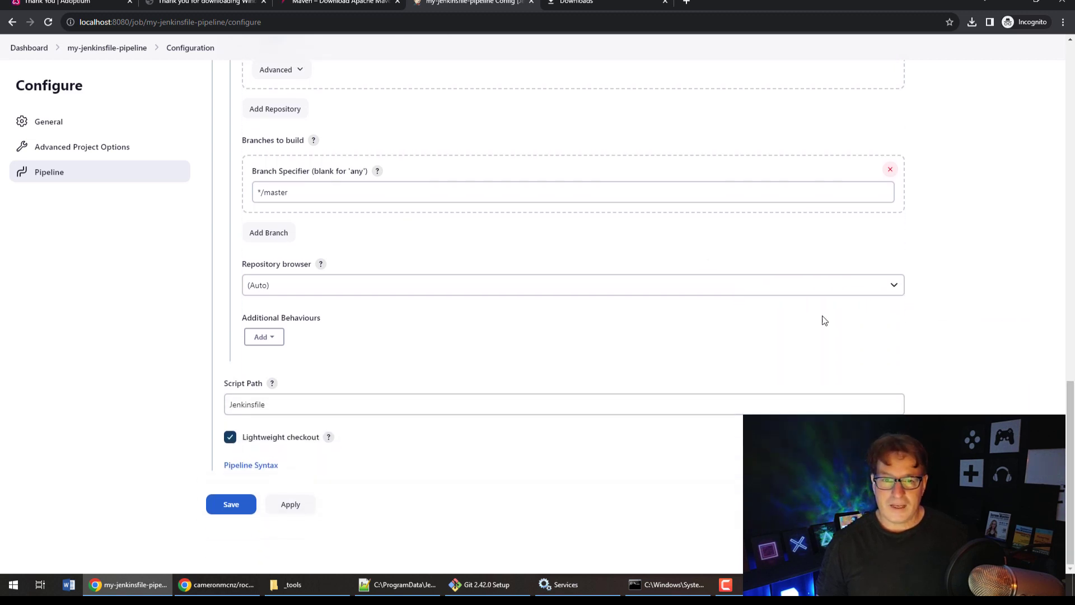
- Apply and save the configuration, start build #1, and return to GitHub once it pauses at Conclusion
{"action": "left_click", "coordinate": [289, 505]}
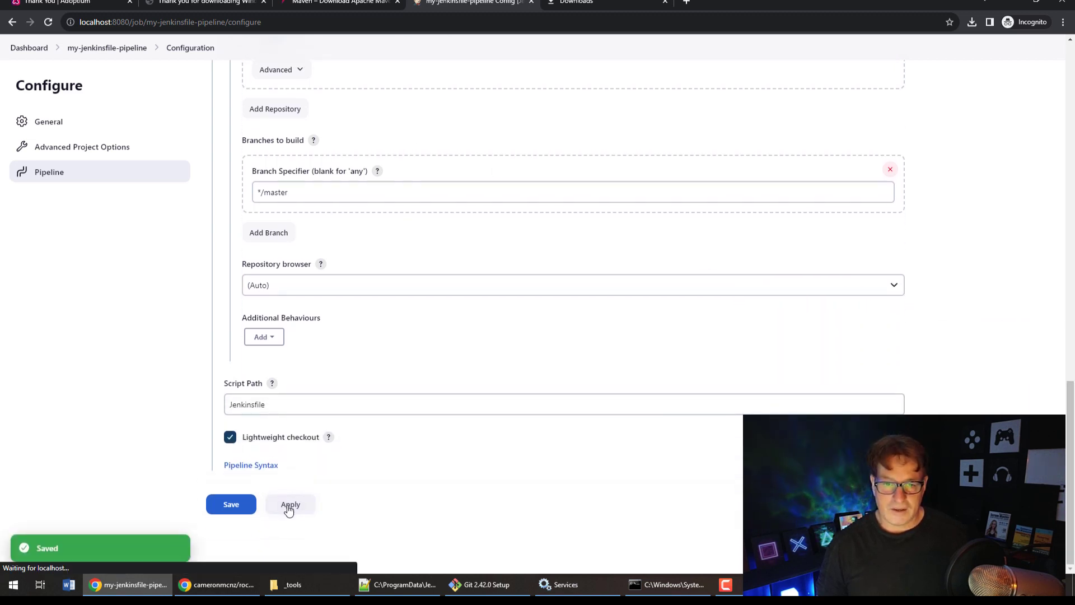
{"action": "left_click", "coordinate": [232, 505]}
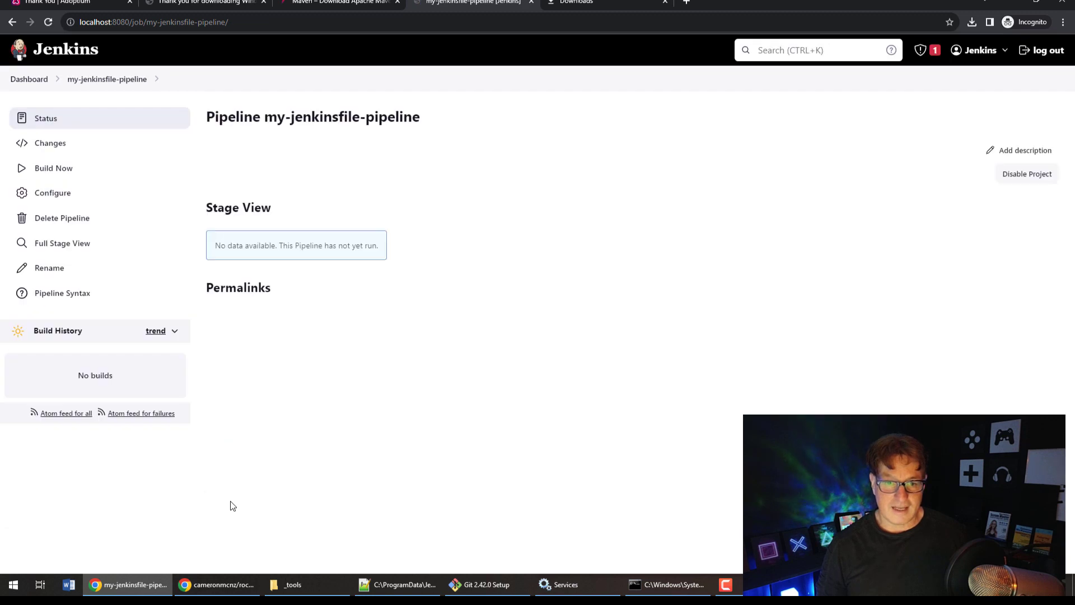
{"action": "left_click", "coordinate": [58, 170]}
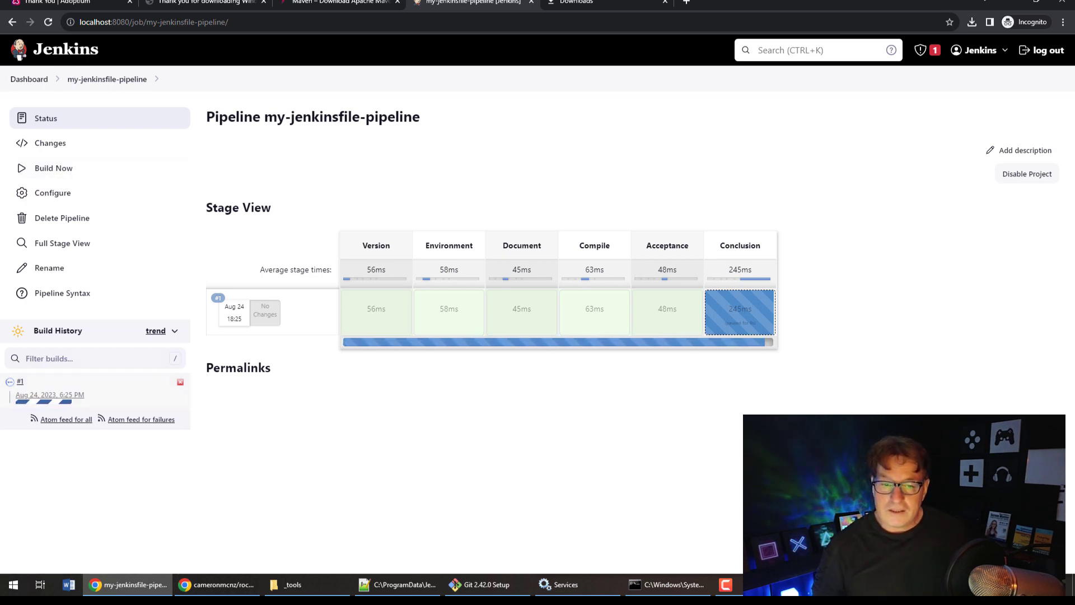
{"action": "left_click", "coordinate": [216, 584]}
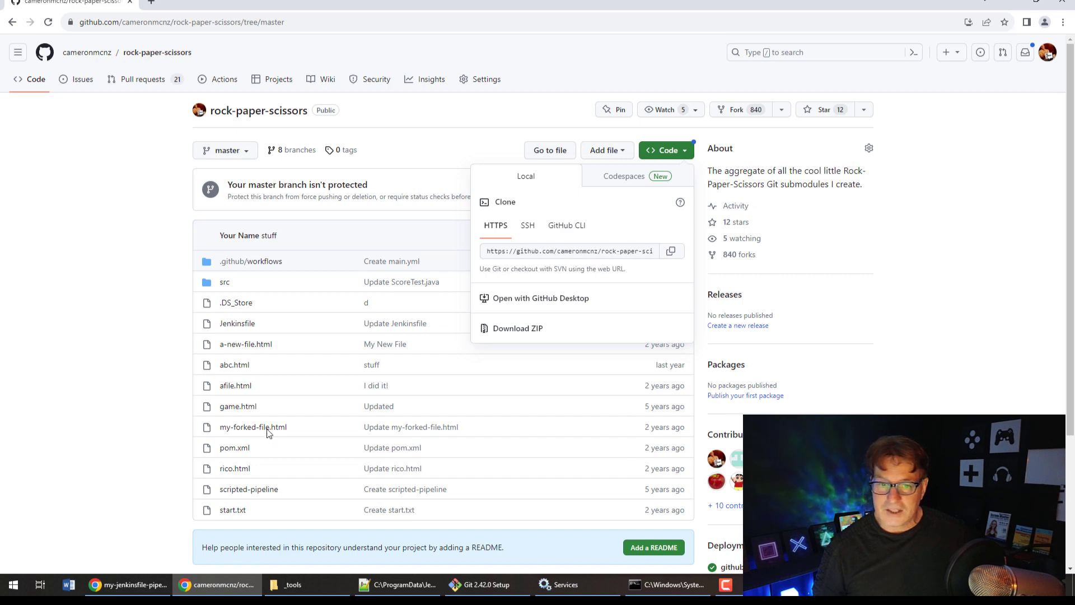
- Review the Jenkinsfile's stages and input prompt on GitHub, then return to Jenkins
{"action": "left_click", "coordinate": [247, 356]}
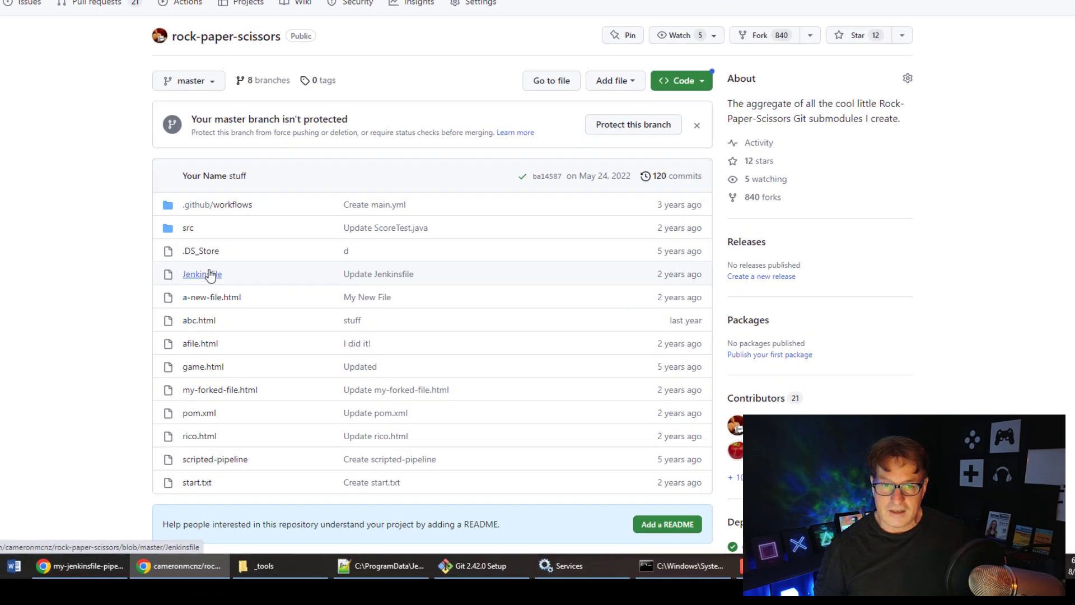
{"action": "left_click", "coordinate": [210, 275]}
{"action": "scroll", "coordinate": [504, 223], "scroll_direction": "down", "scroll_amount": 3}
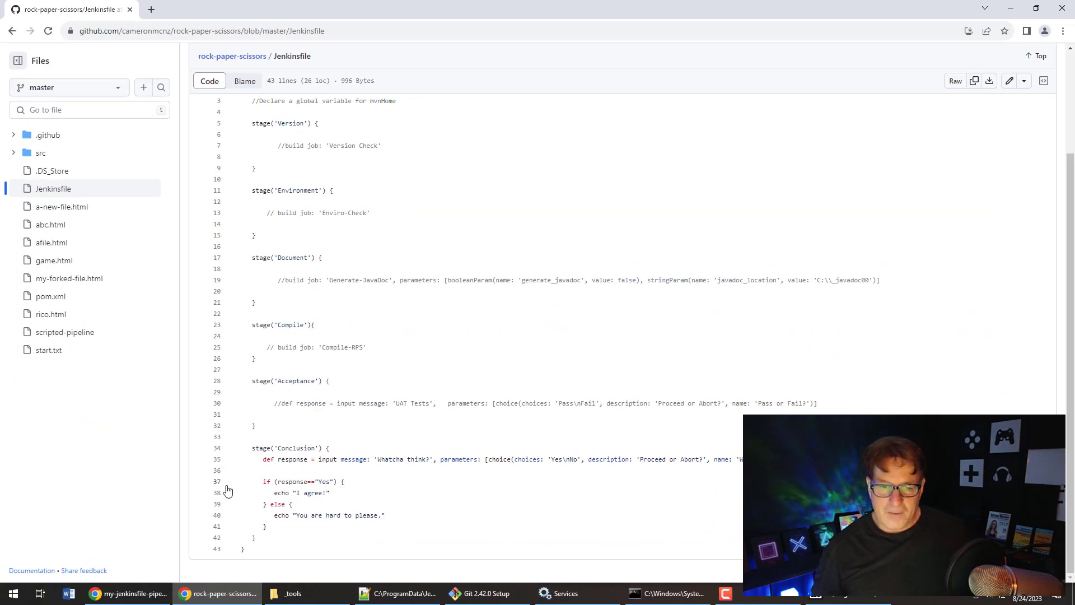
{"action": "left_click", "coordinate": [158, 594]}
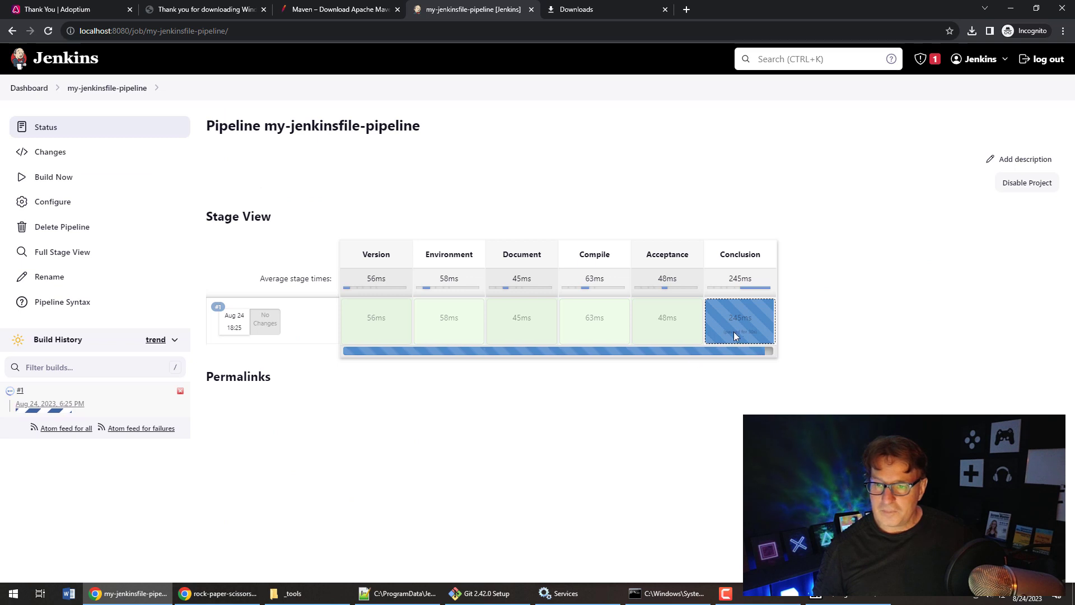
- Answer Yes at the Conclusion prompt and check build #1's console ends with "I agree!" and SUCCESS
{"action": "mouse_move", "coordinate": [756, 324]}
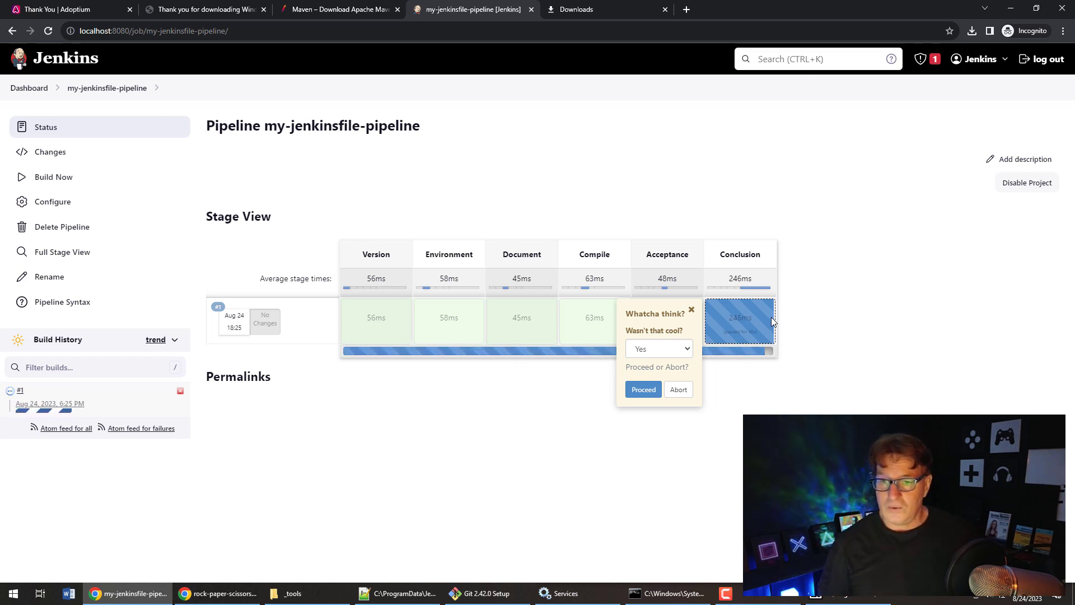
{"action": "left_click", "coordinate": [668, 357]}
{"action": "left_click", "coordinate": [670, 356]}
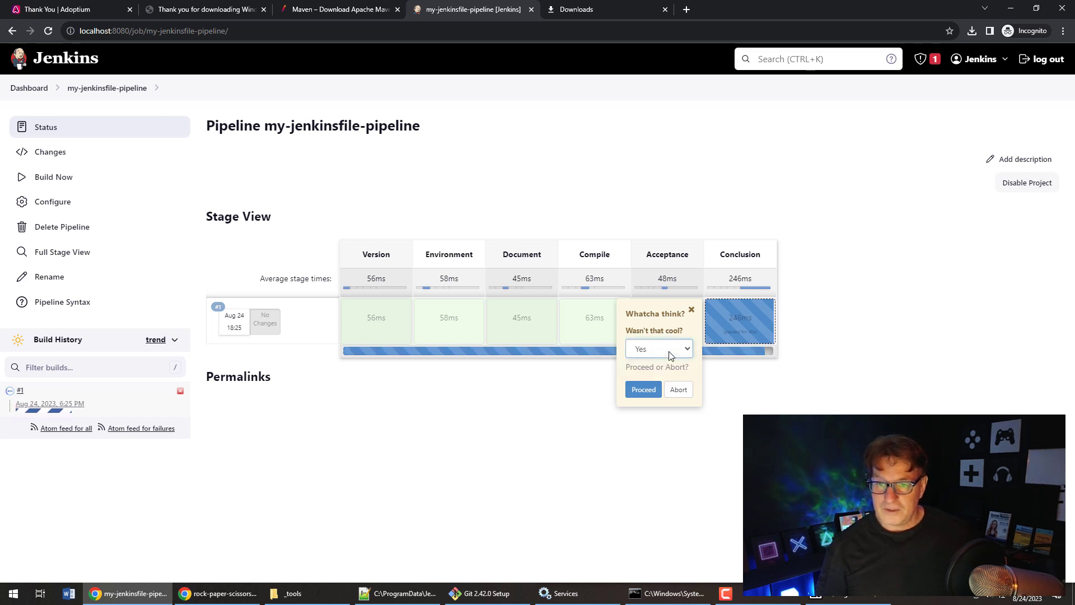
{"action": "left_click", "coordinate": [644, 390]}
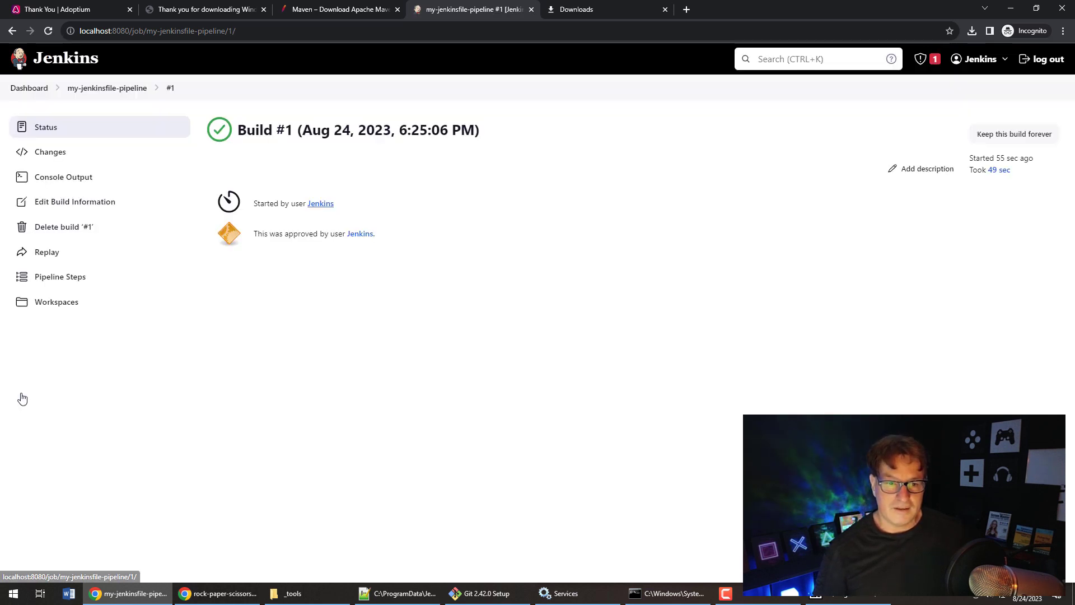
{"action": "left_click", "coordinate": [66, 178]}
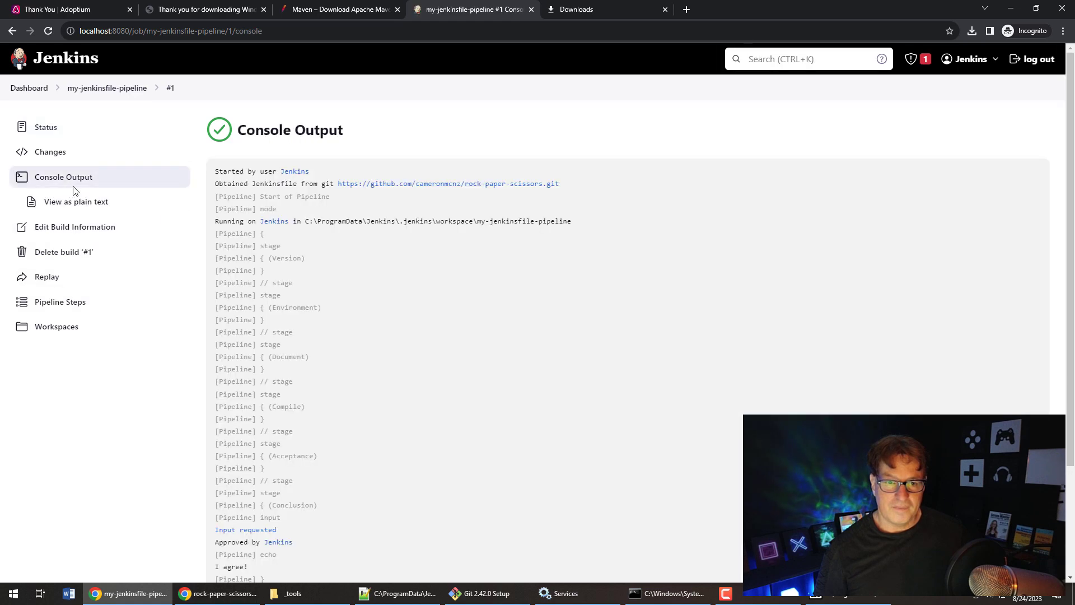
{"action": "scroll", "coordinate": [560, 313], "scroll_direction": "down", "scroll_amount": 3}
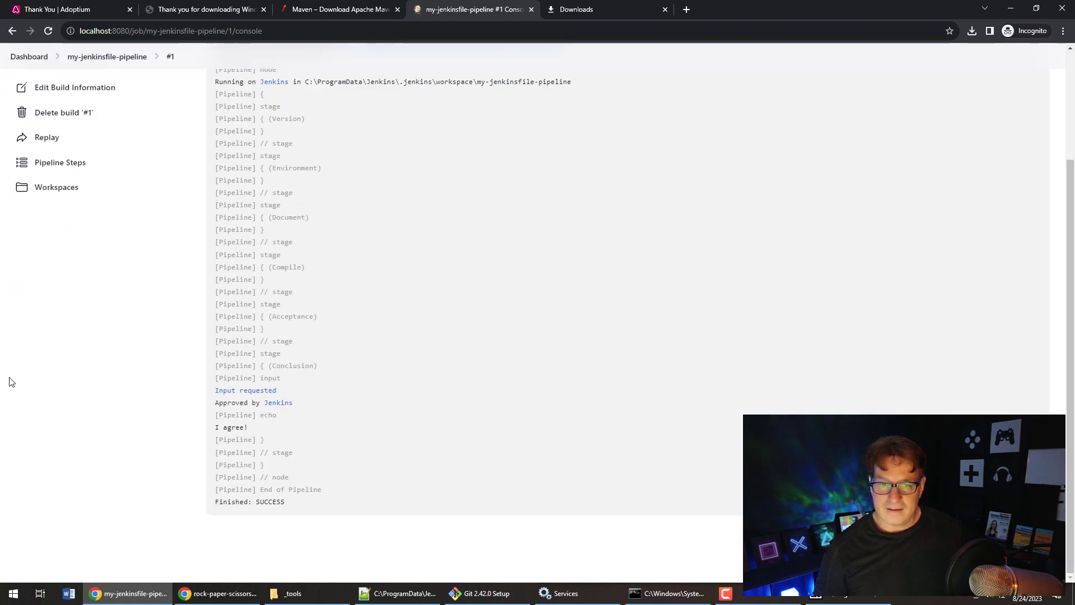